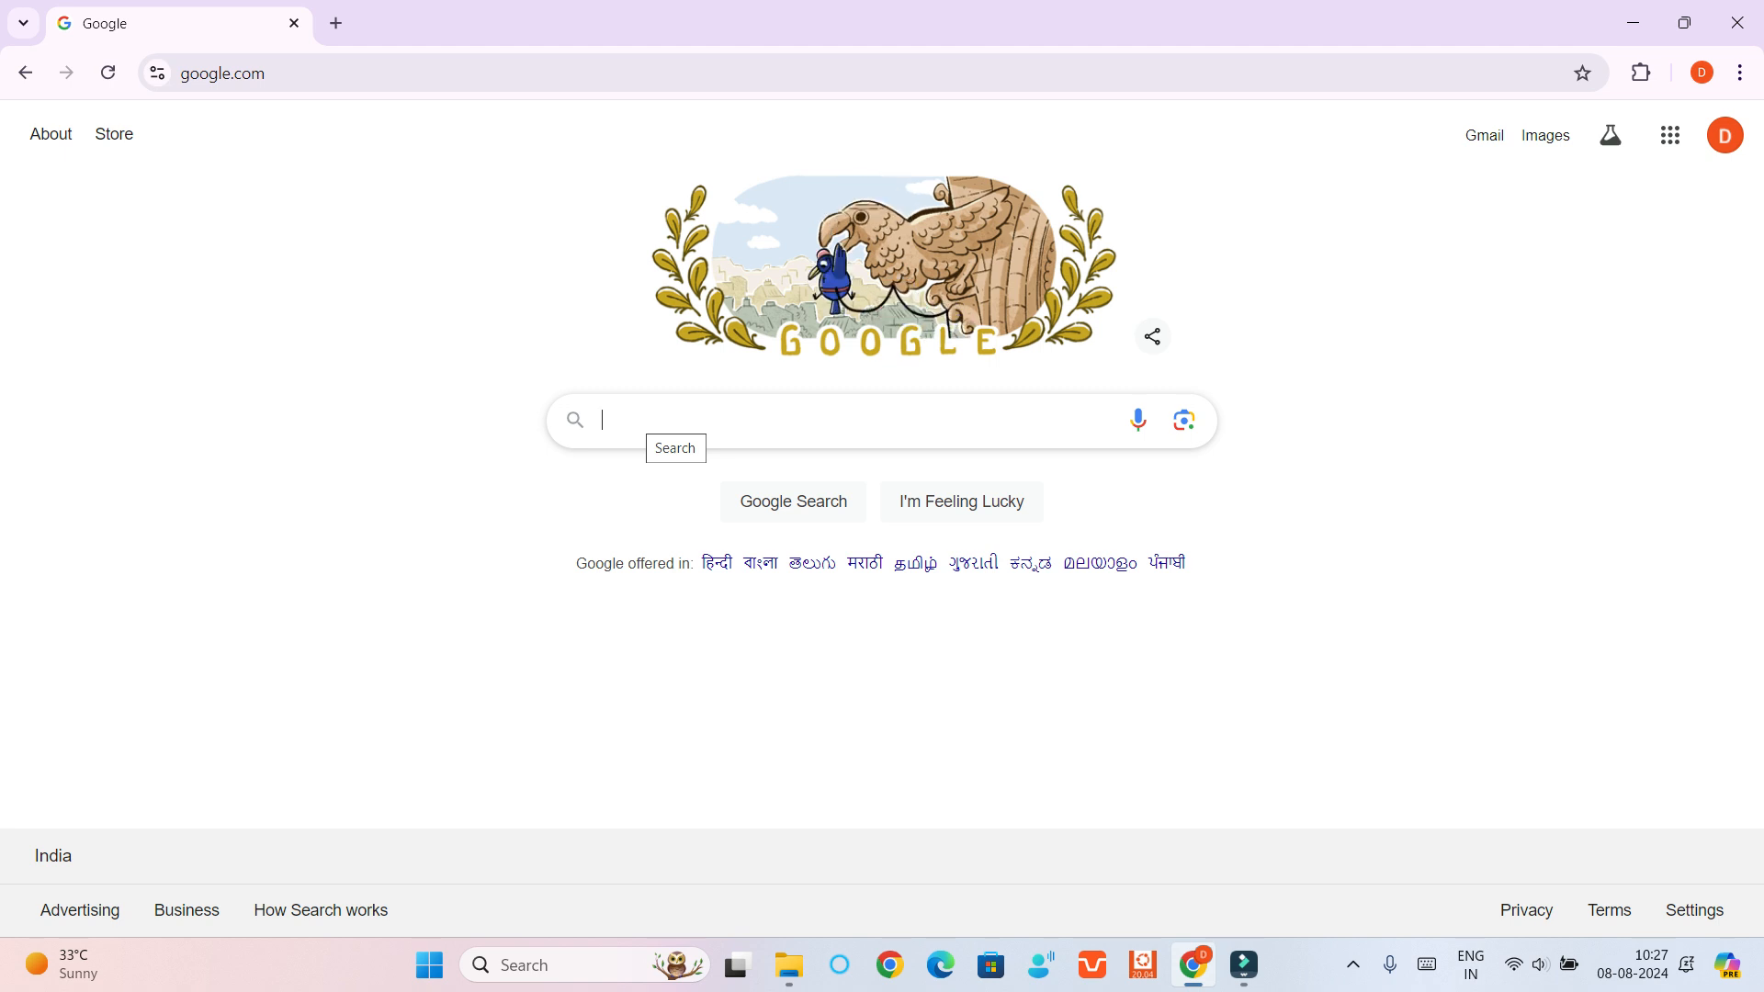
Search Google for "aws console" and open the AWS Console from the results
text(aws console)
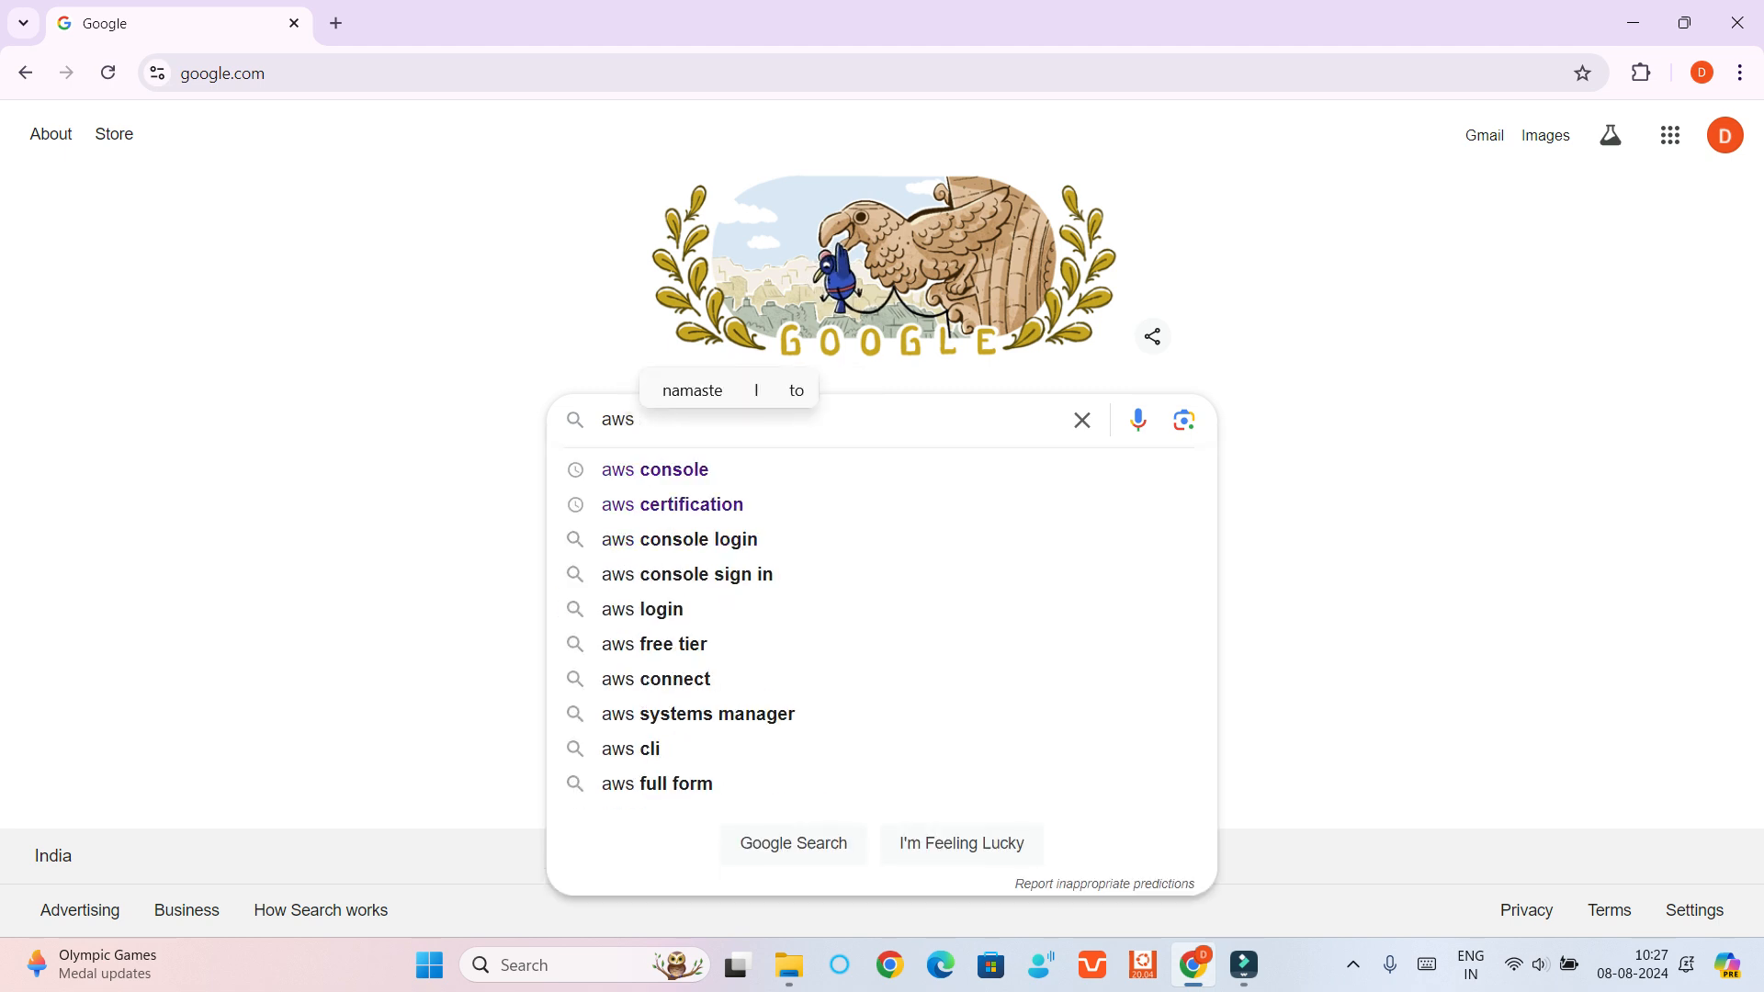
key(Return)
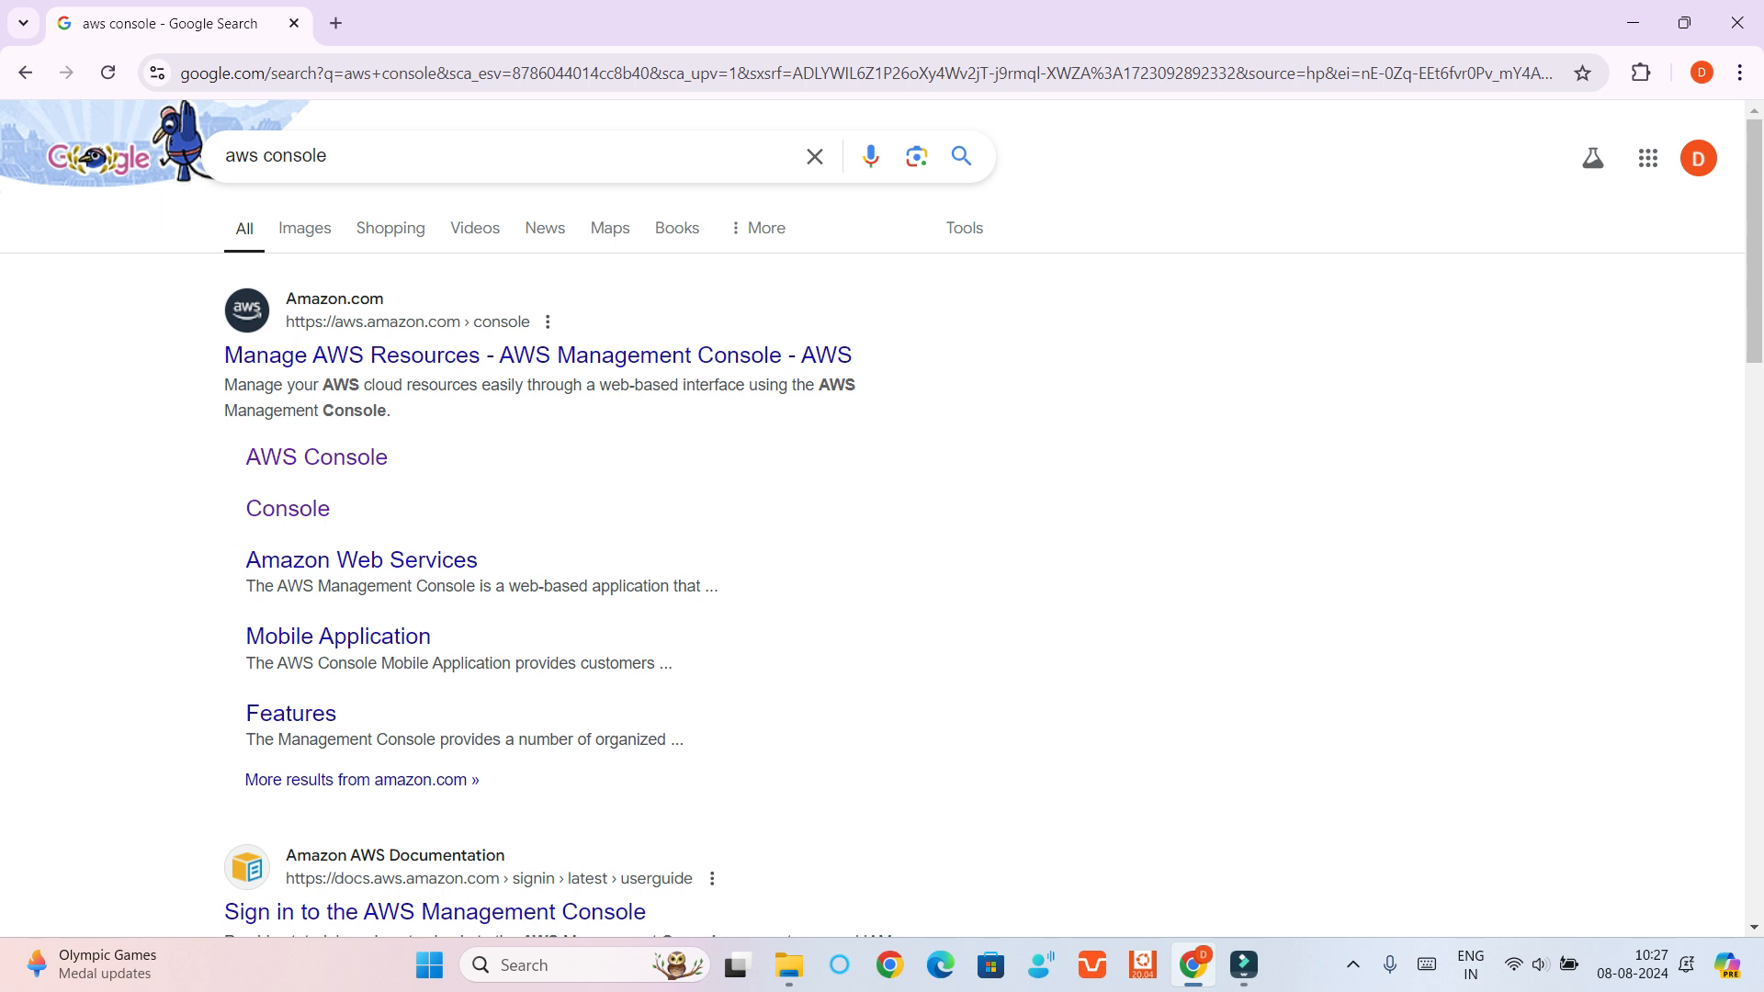
click(317, 457)
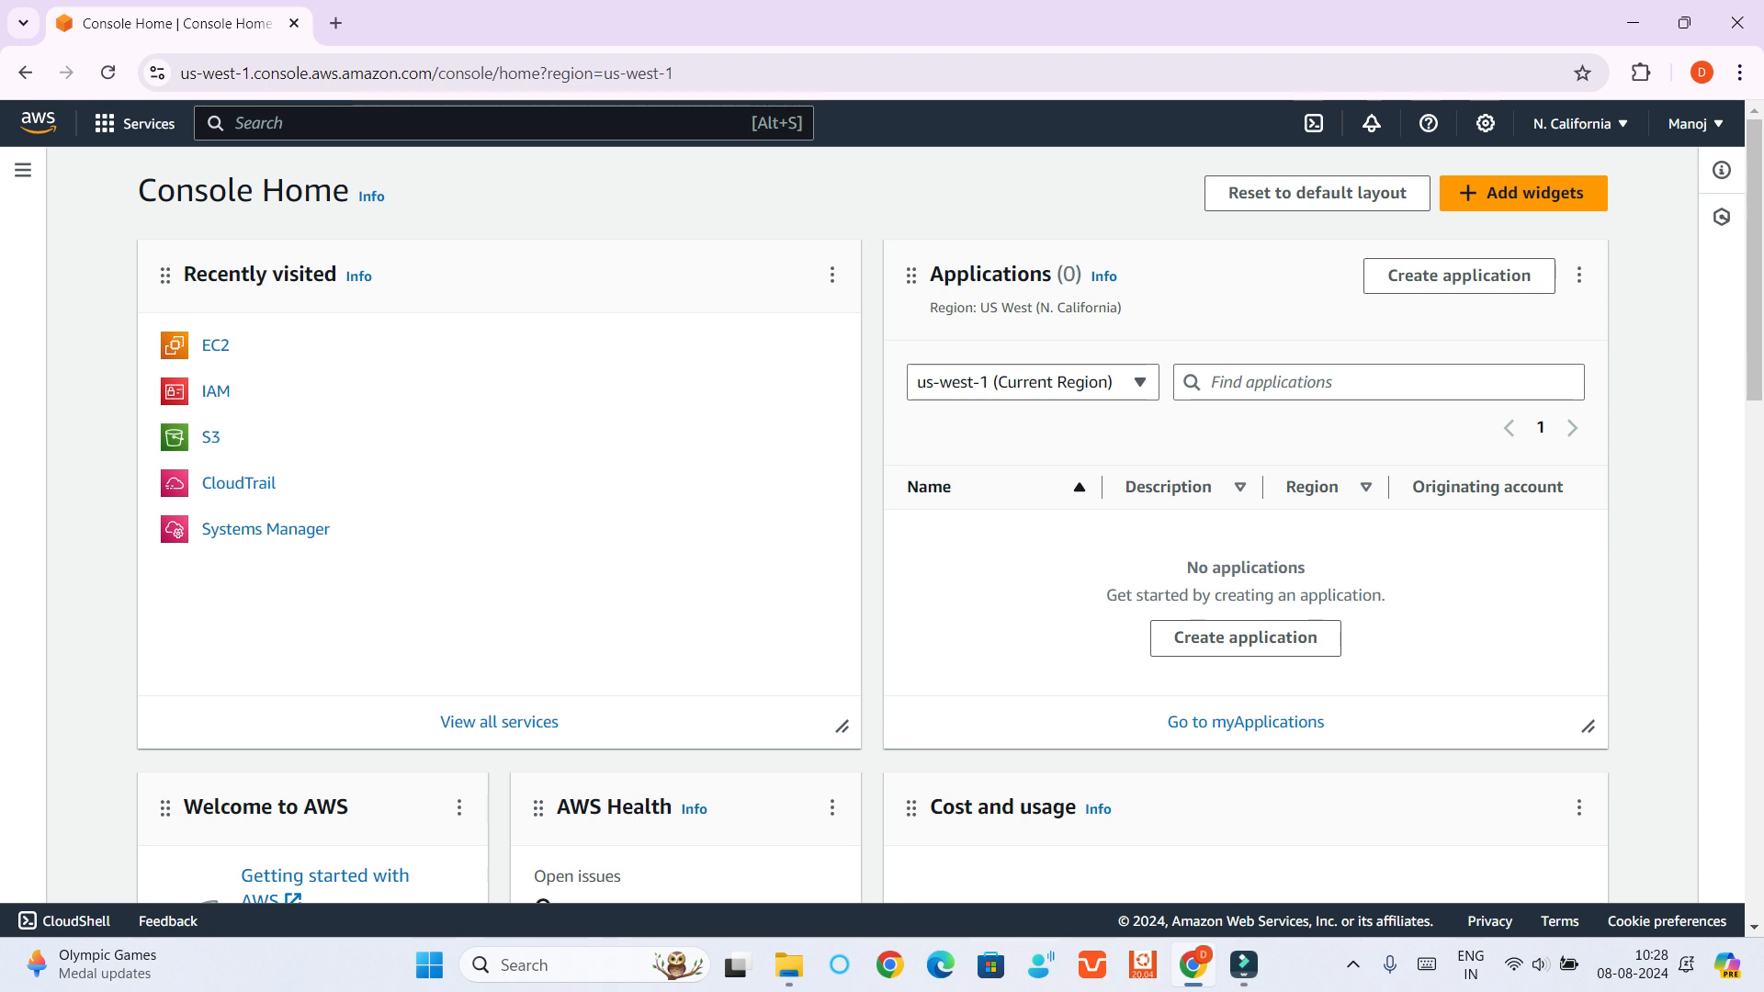
Go to the Instances page of the EC2 service and start launching a new instance
click(215, 346)
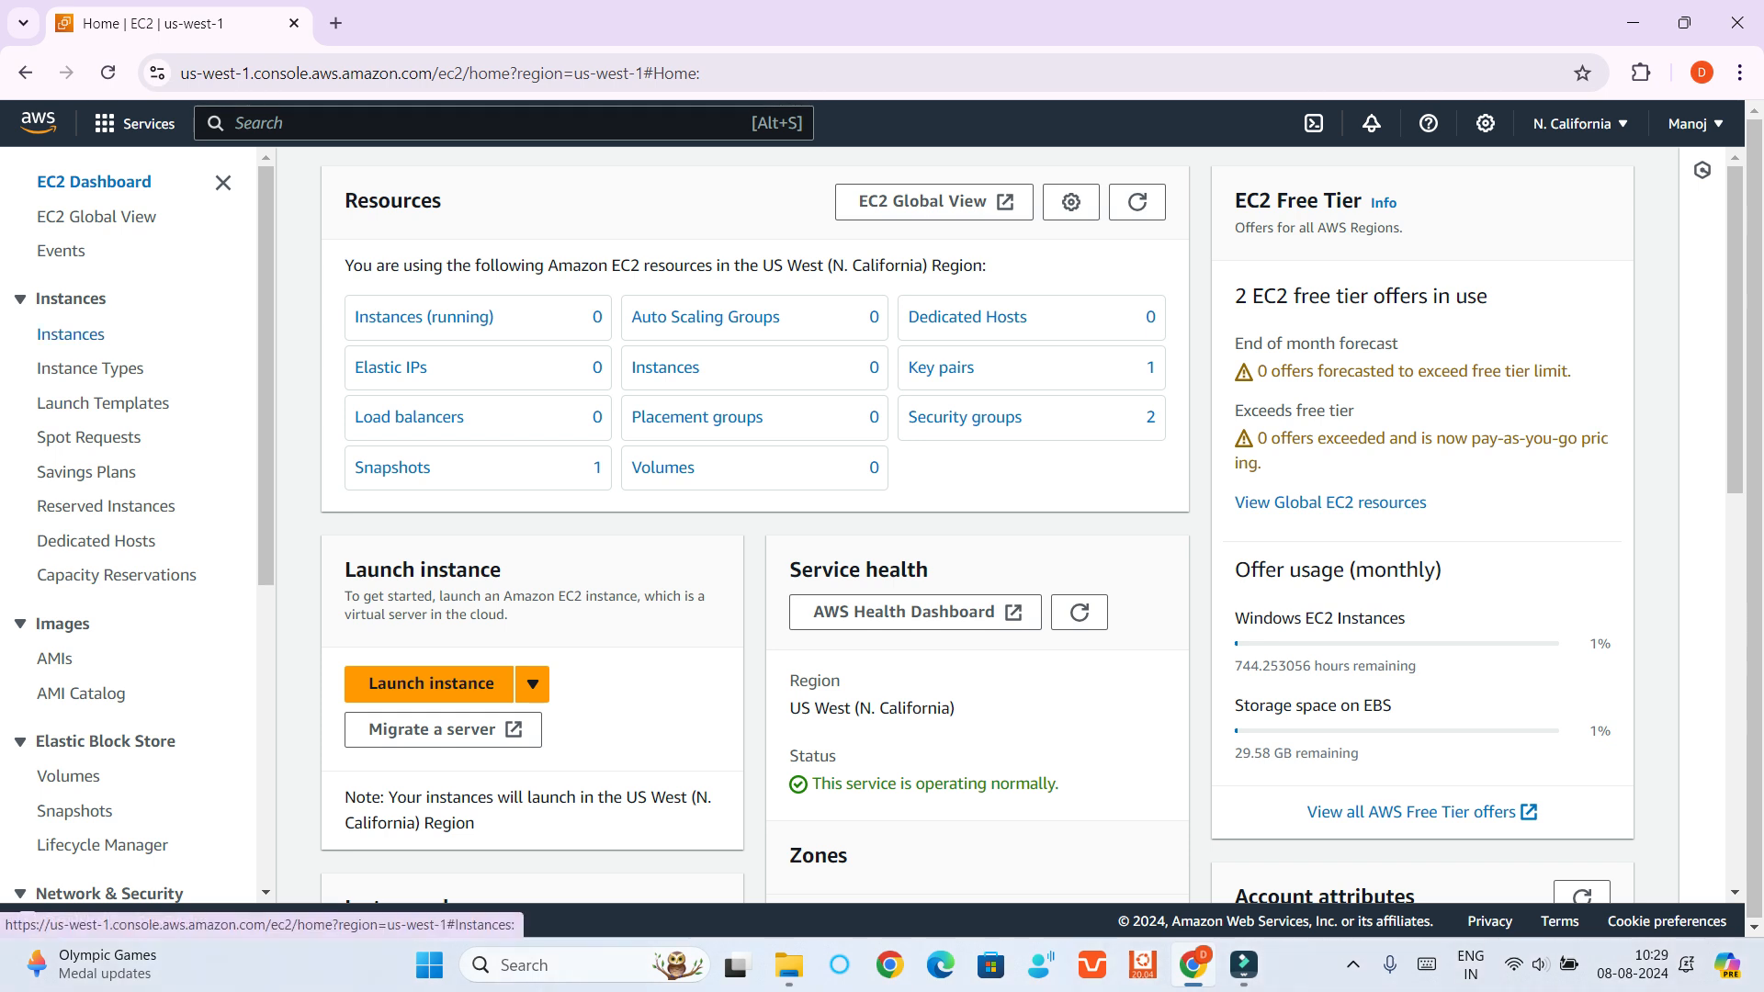
click(71, 334)
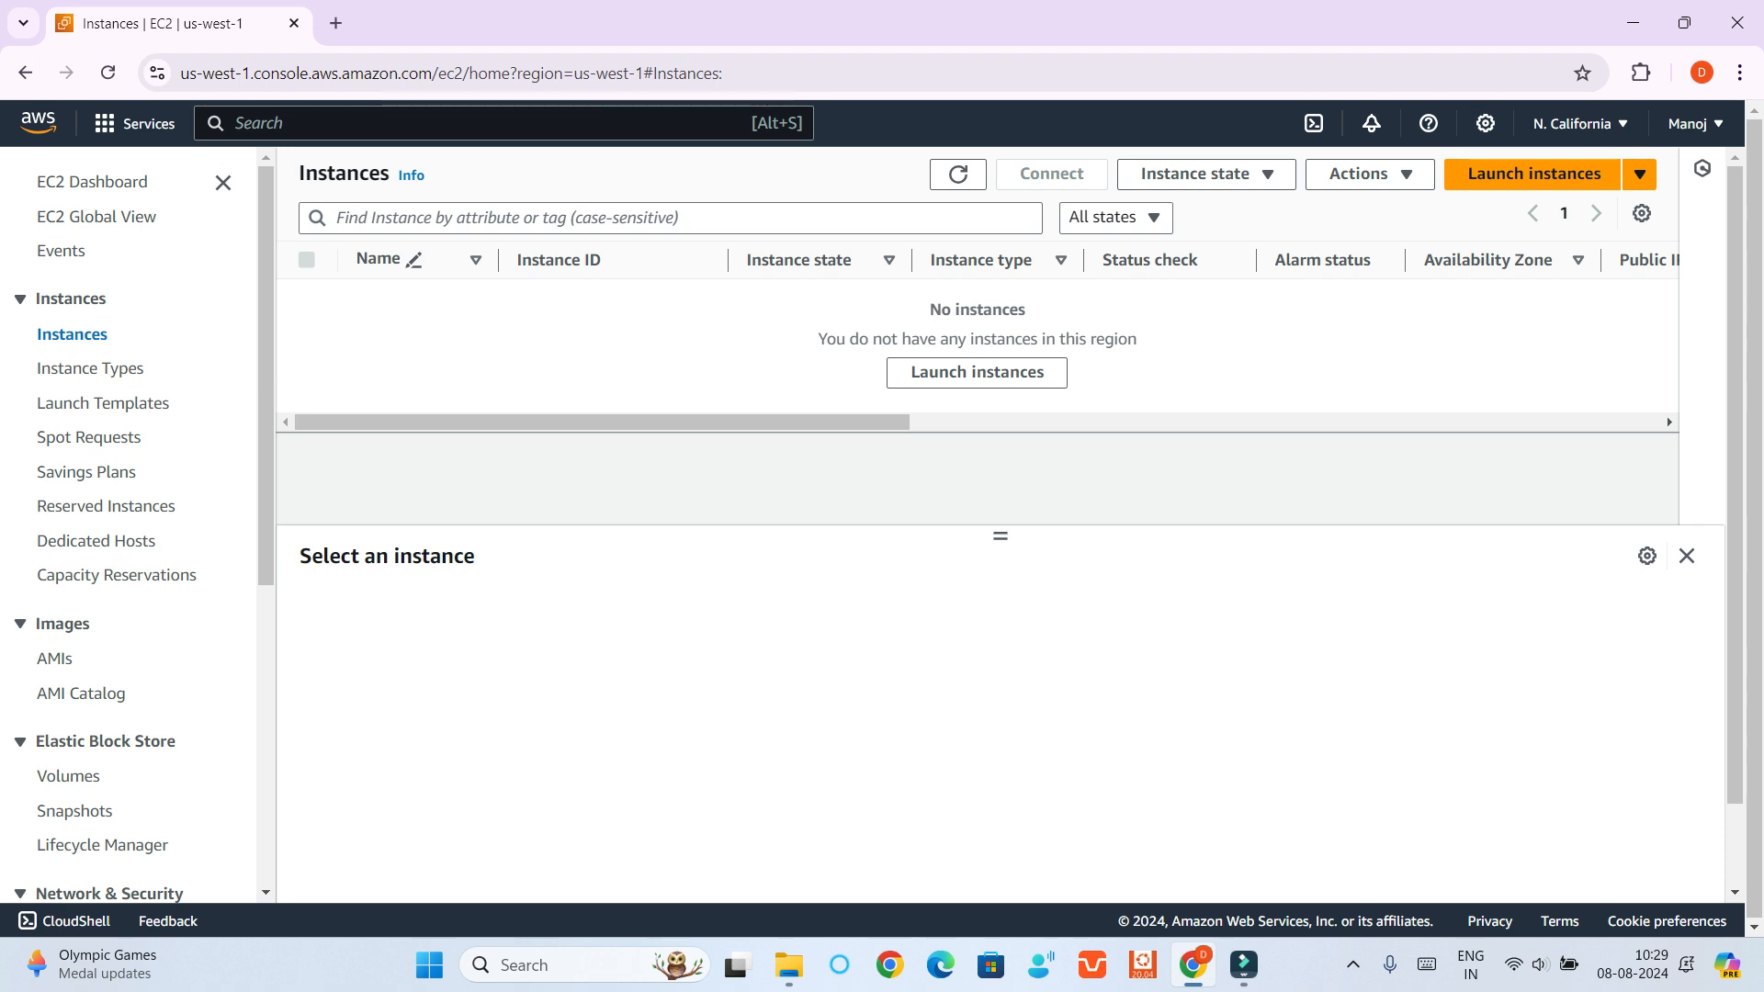
click(1534, 173)
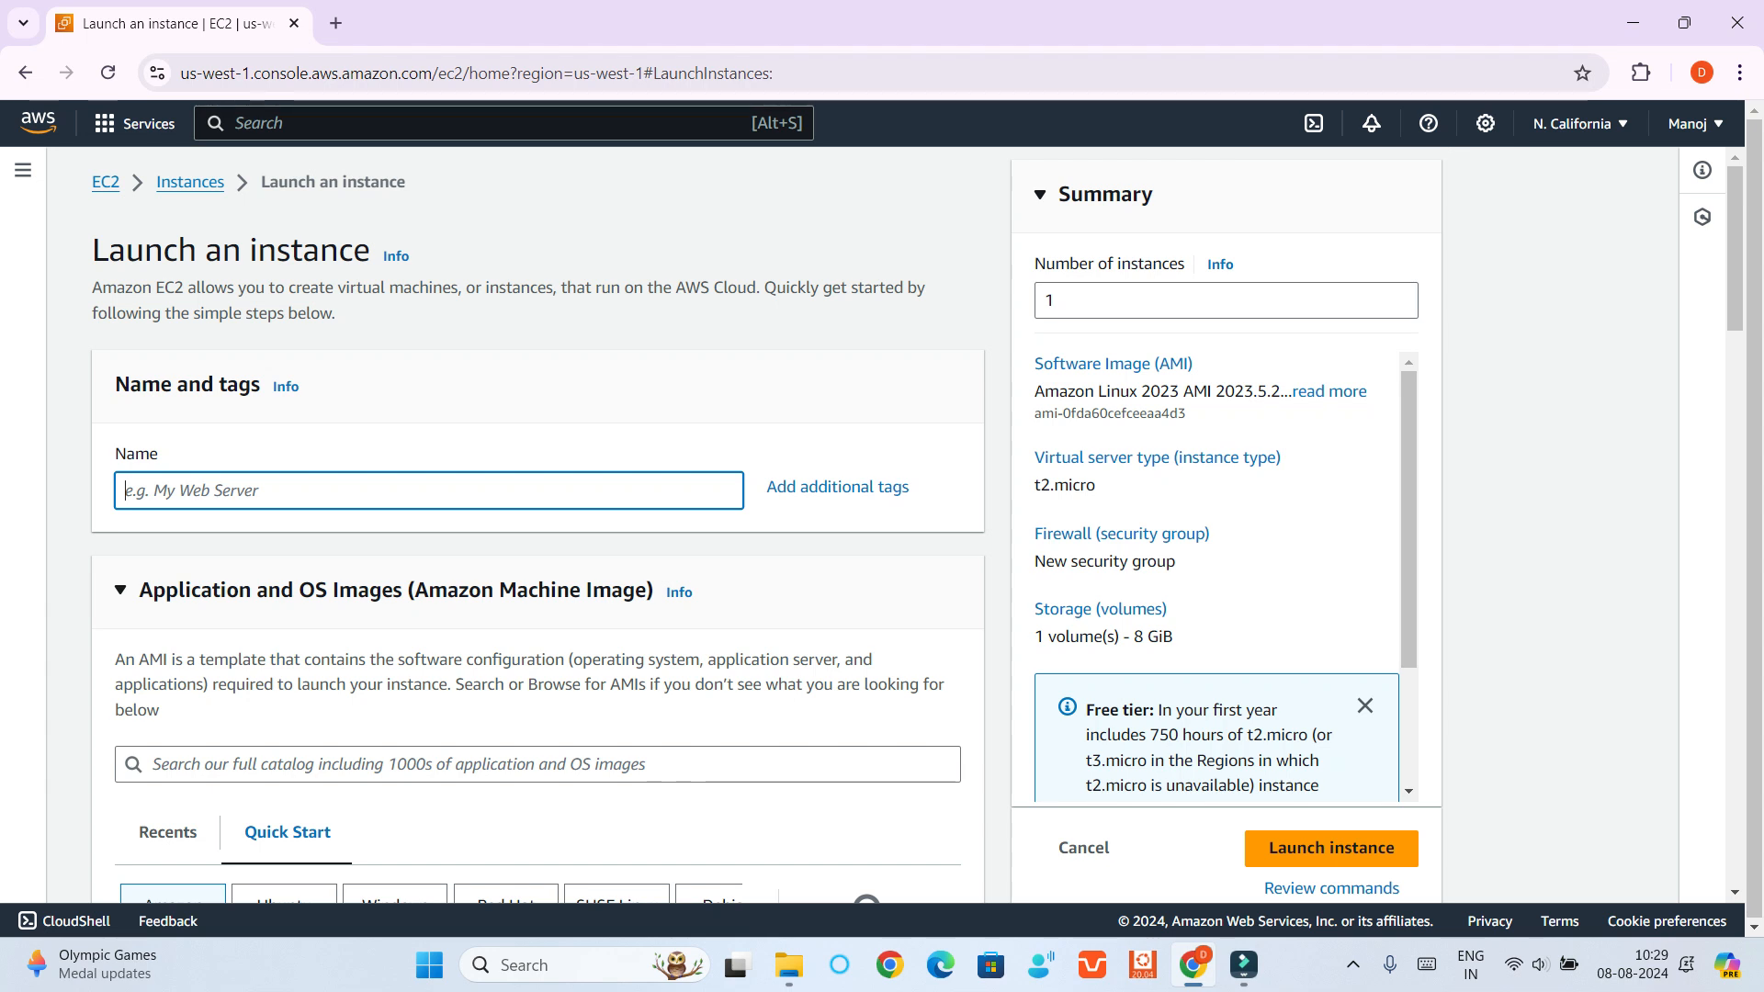
Name the instance TestInstance and choose the Windows quick-start image, Microsoft Windows Server 2022 Base
text(Tes)
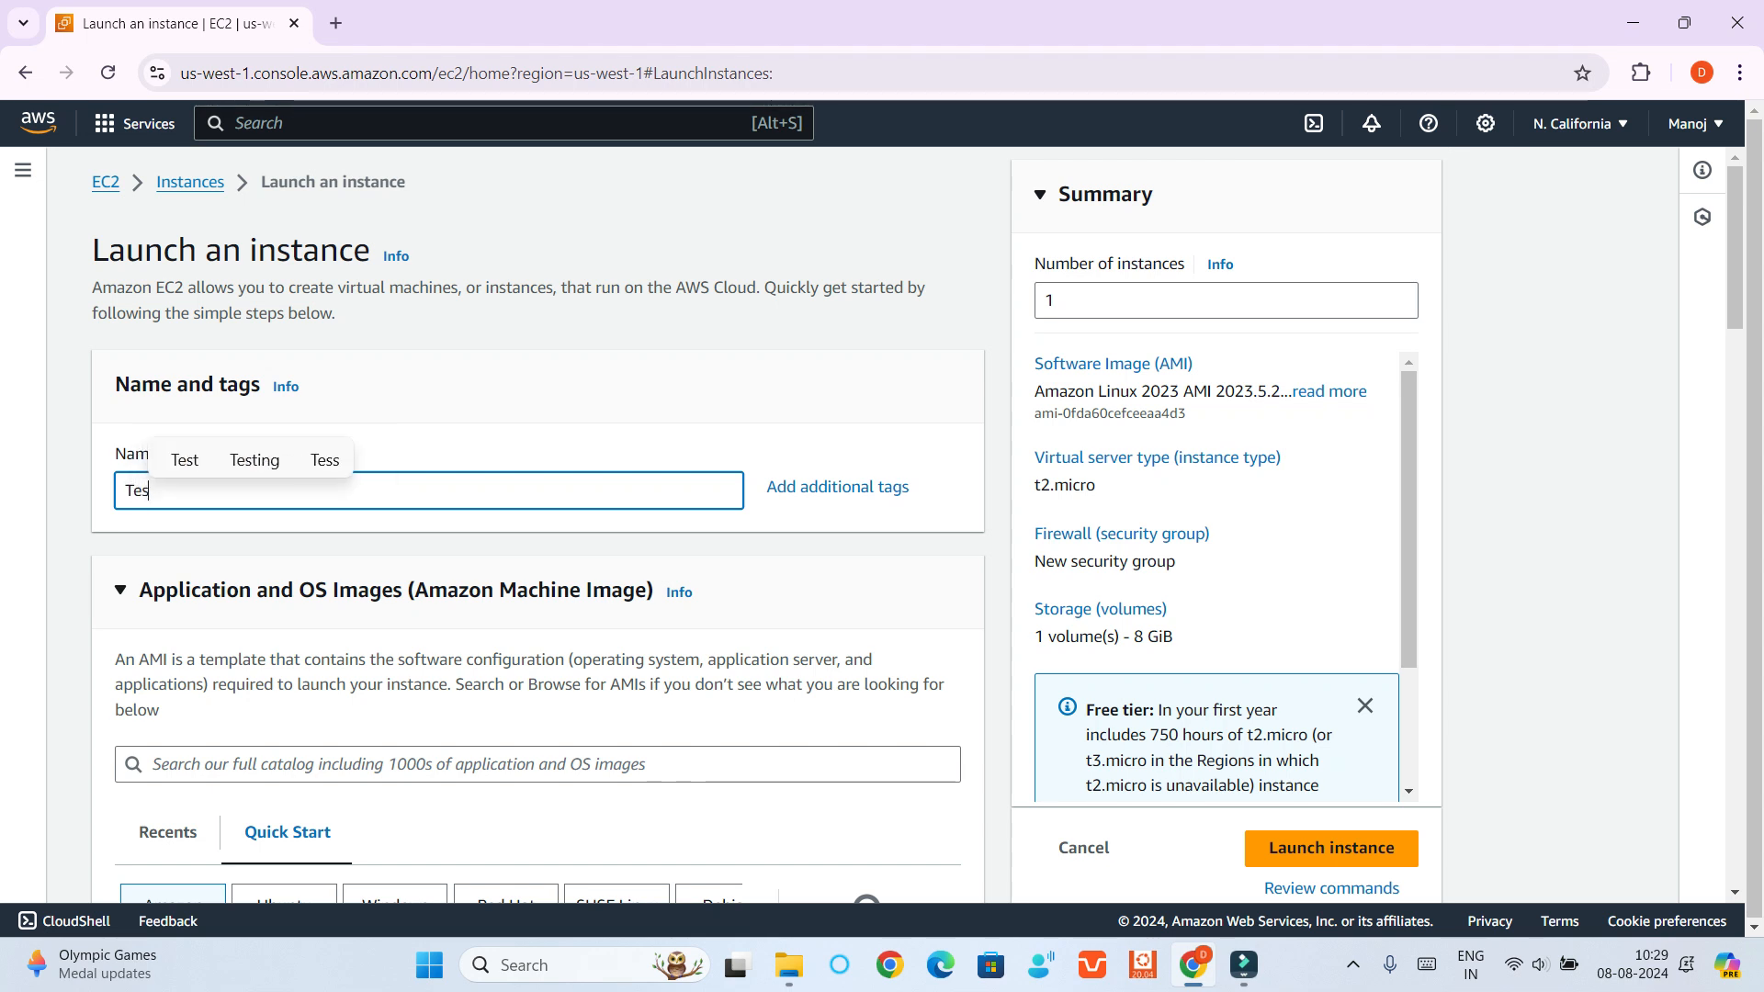
text(tInstance)
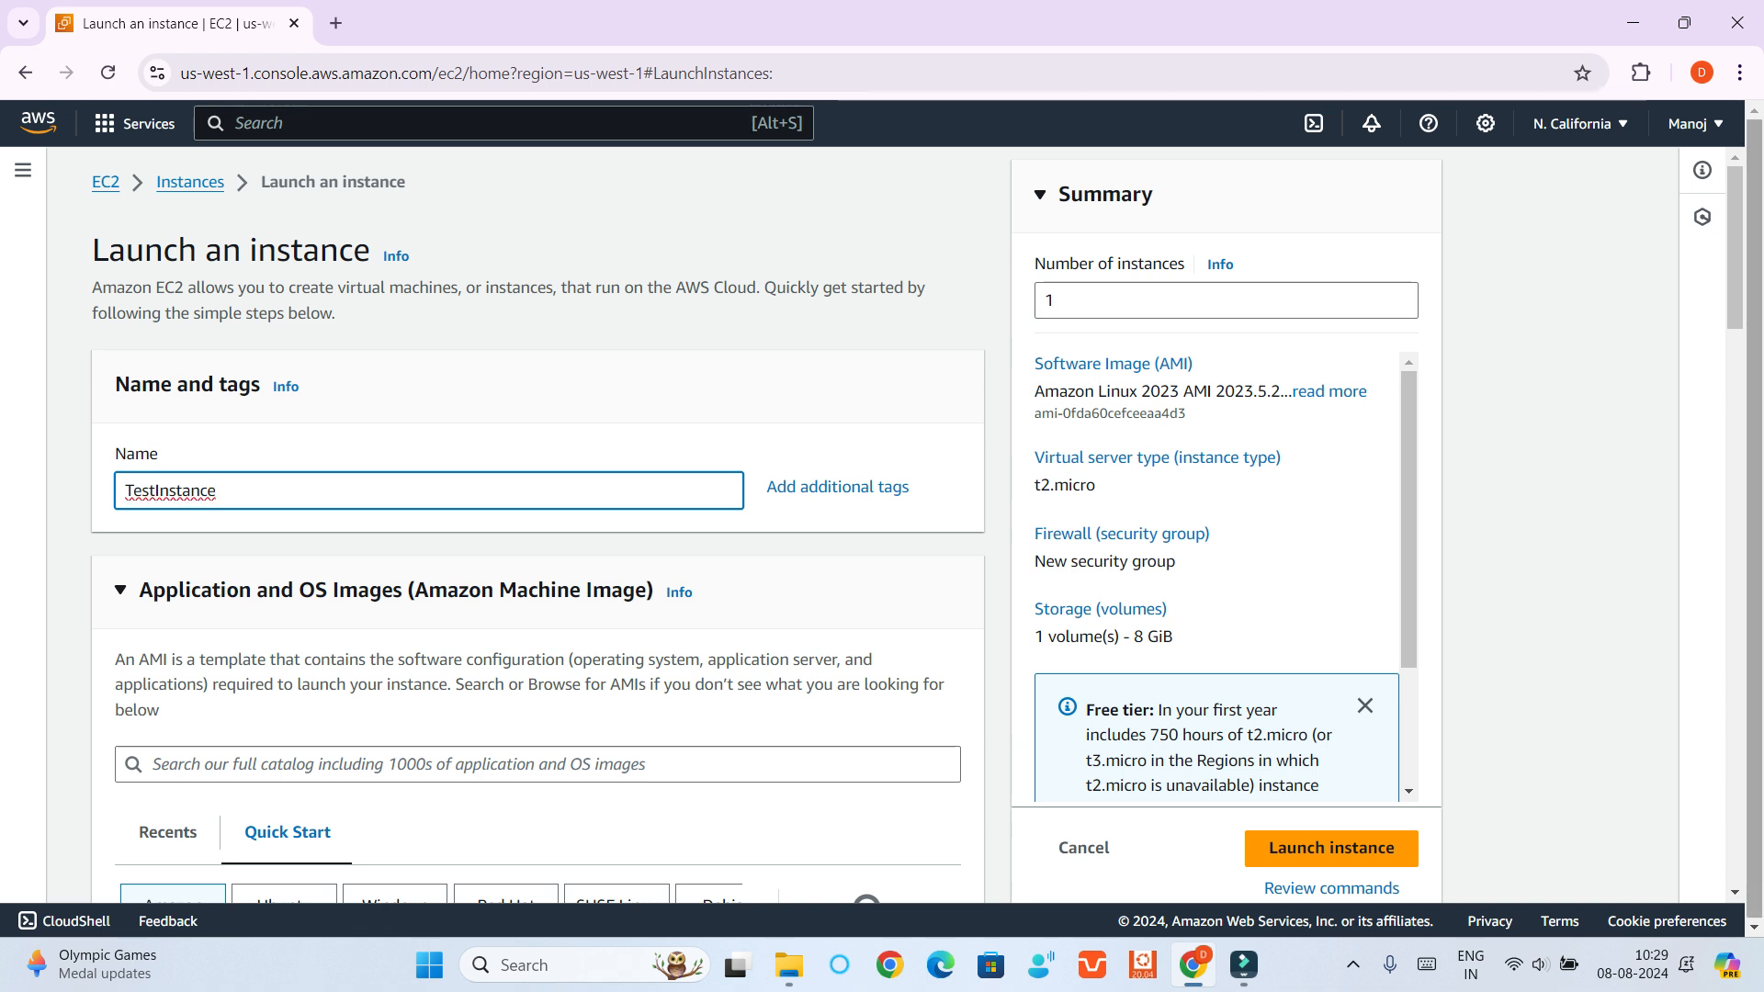
scroll(537, 524, down, 5)
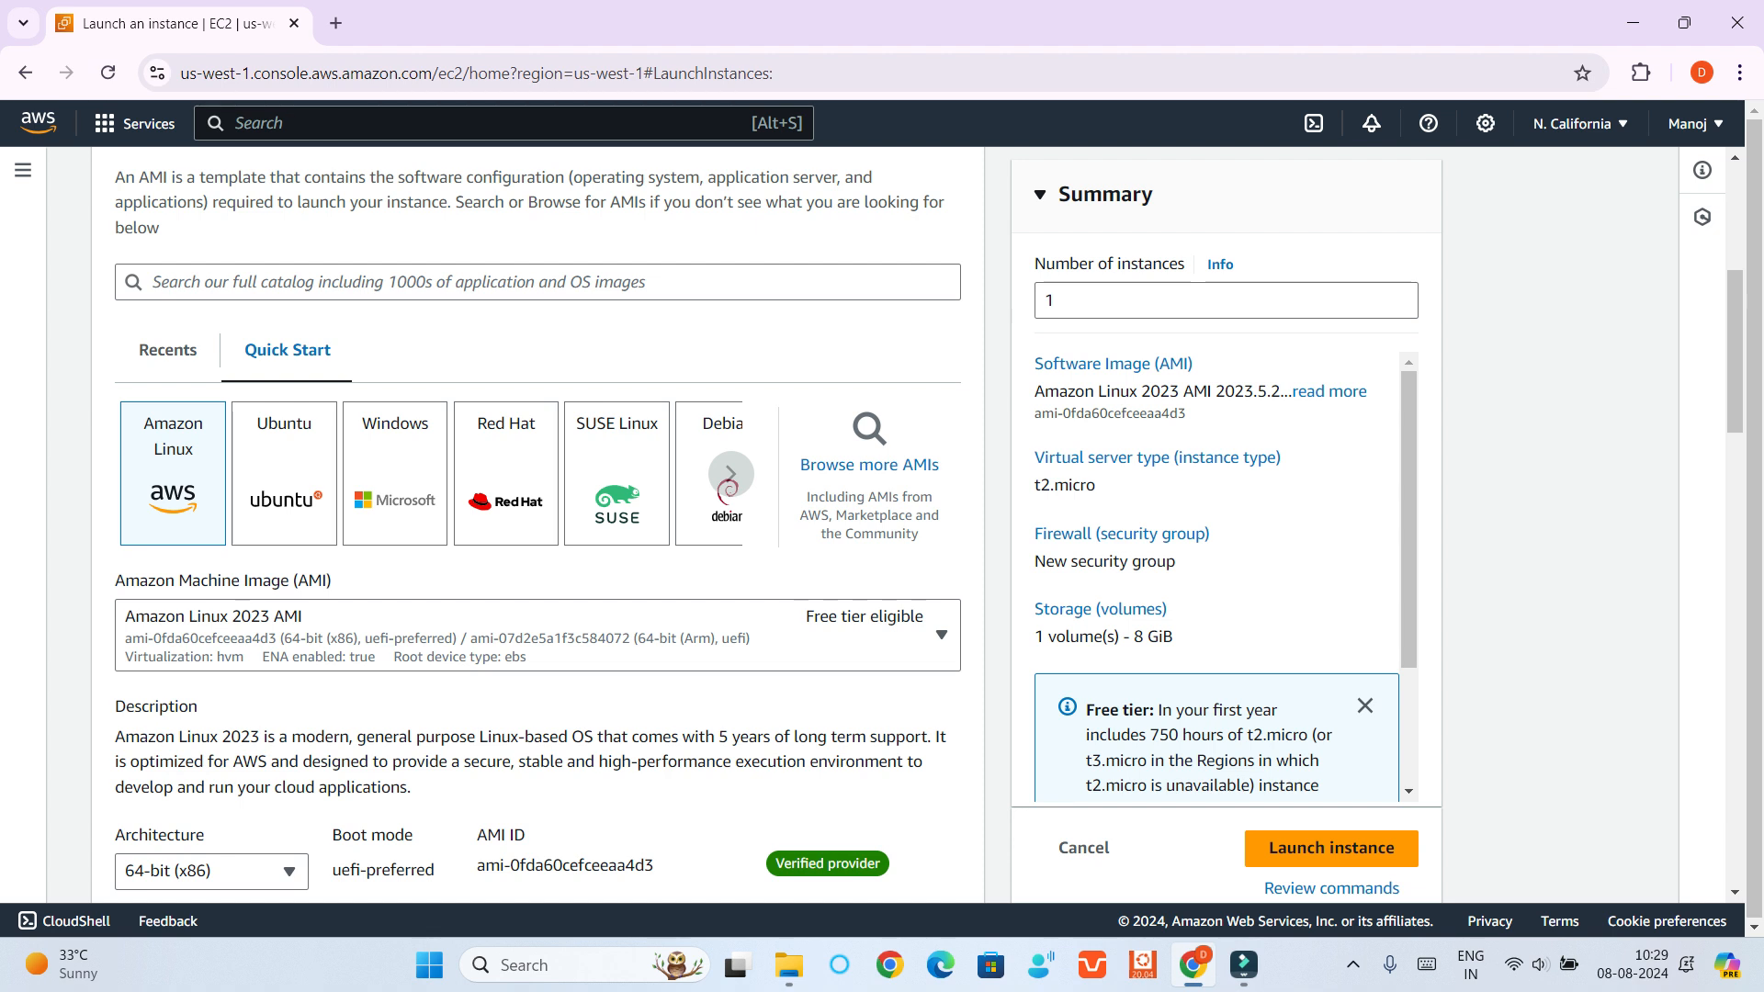
click(395, 473)
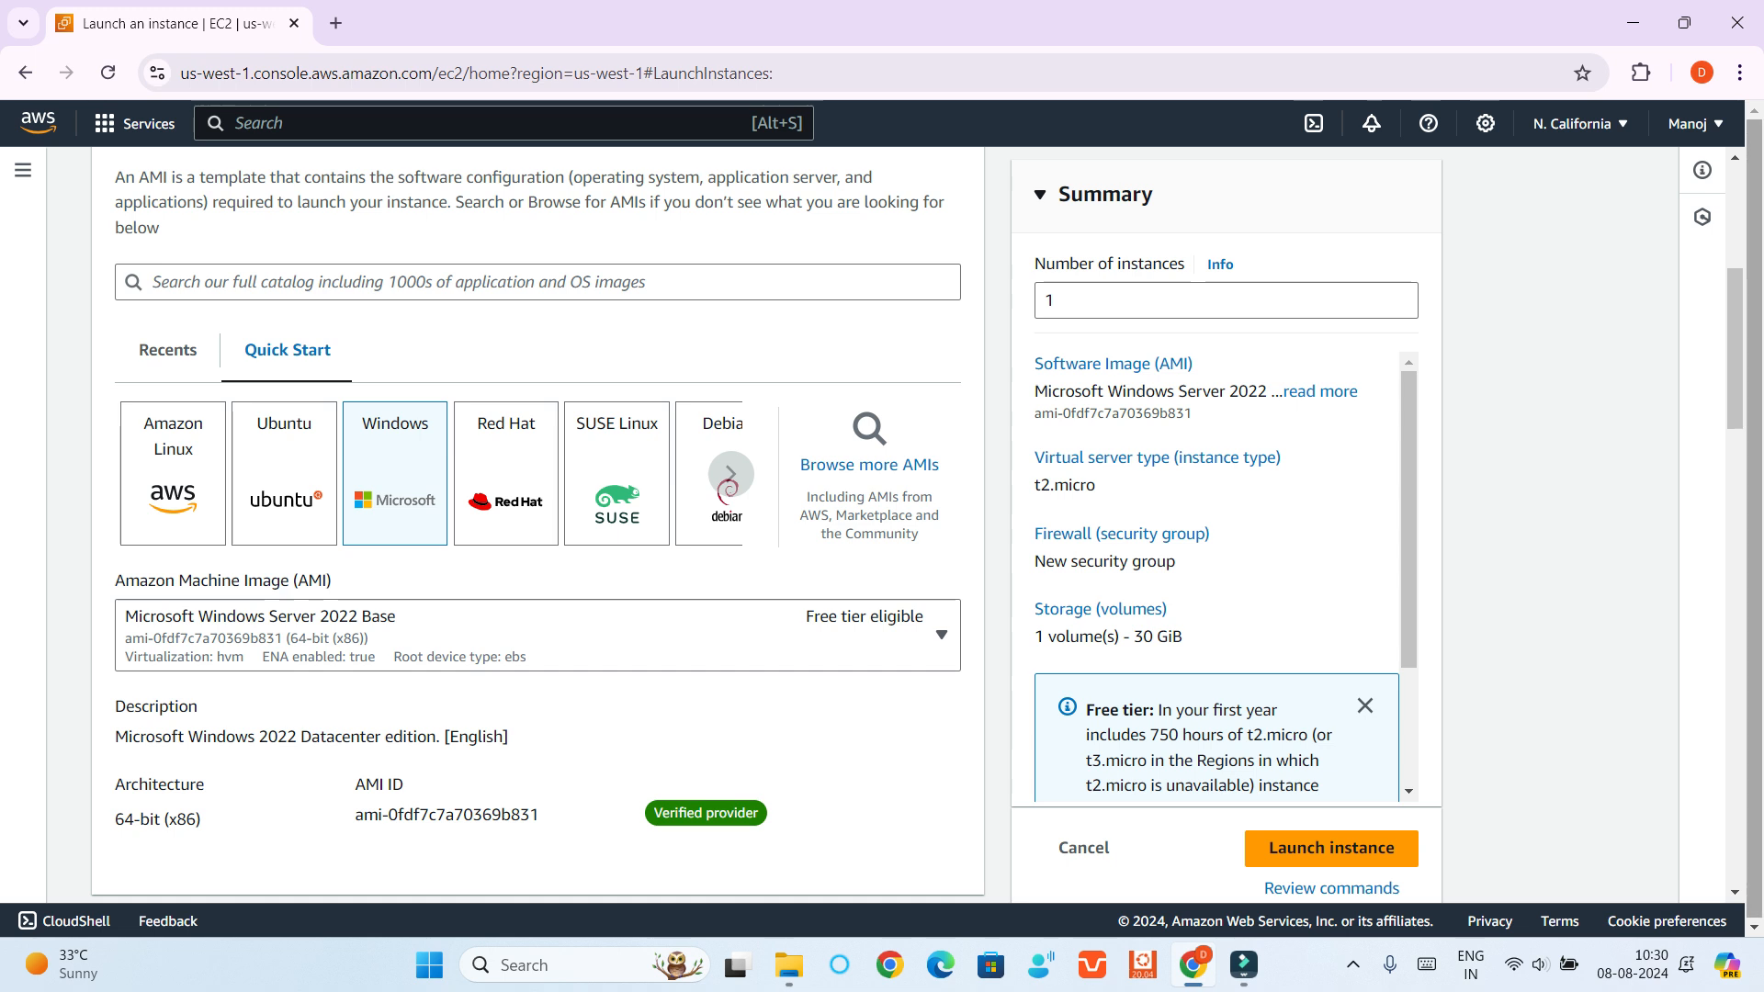
Create a new RSA key pair named Testkey in .pem format for the instance login
scroll(537, 523, down, 6)
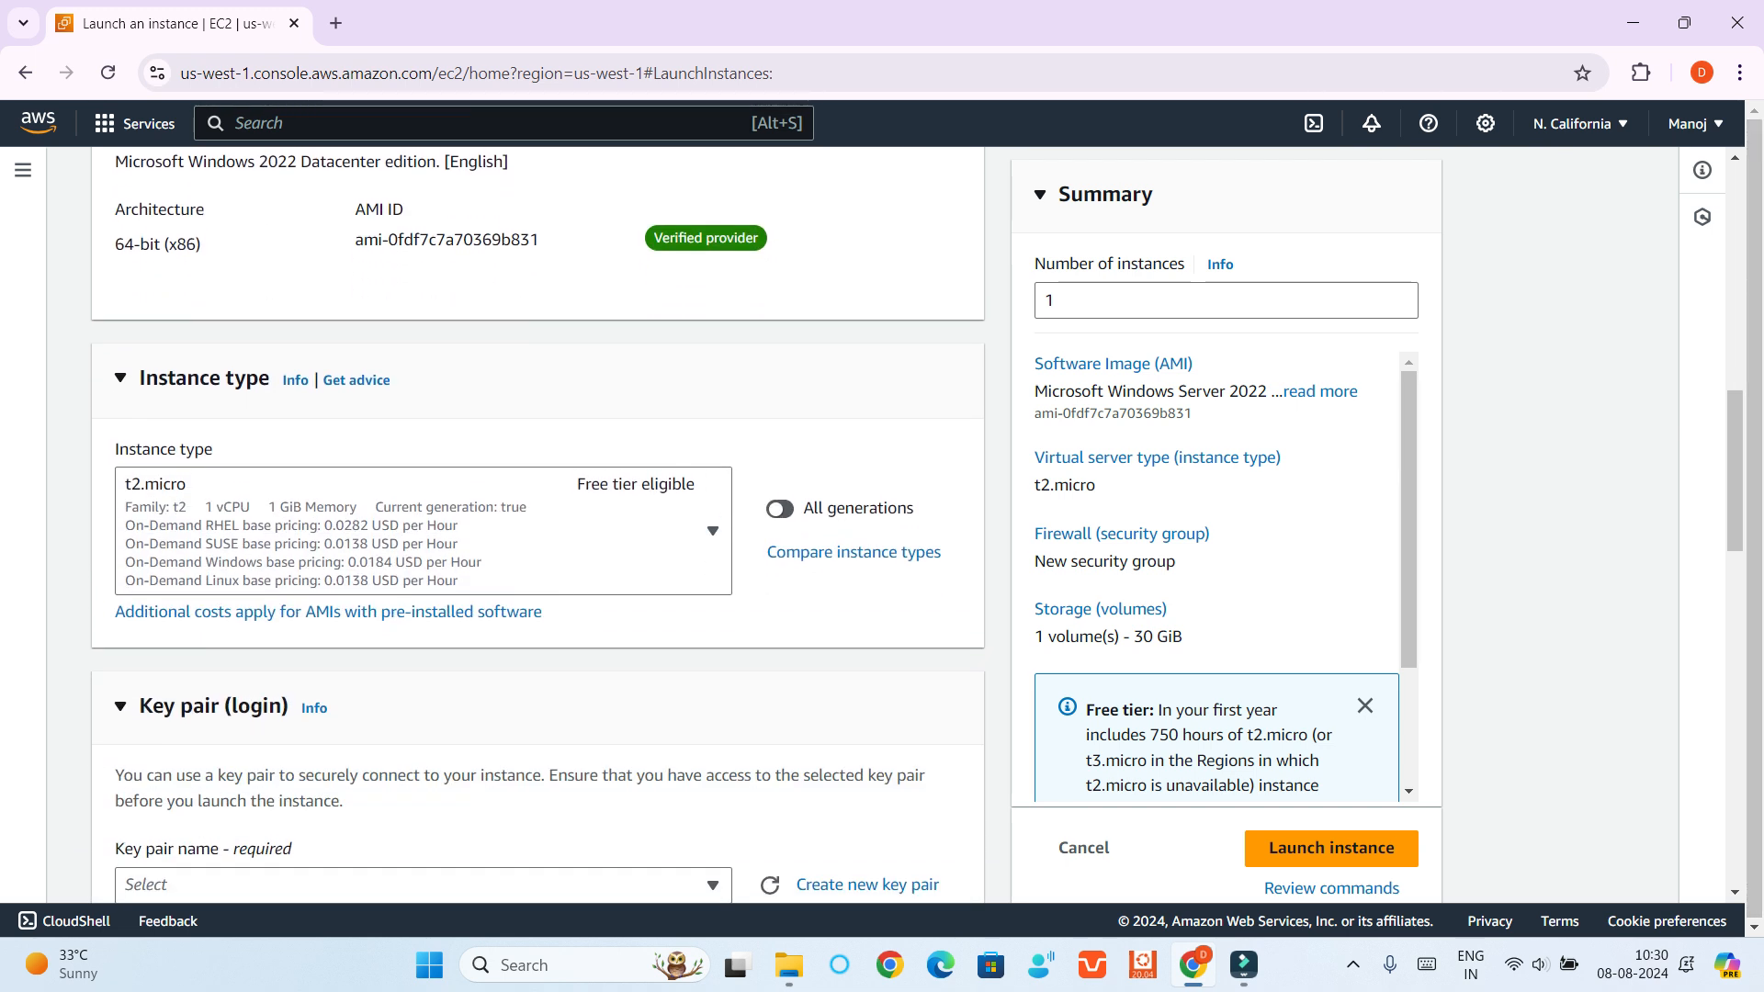
scroll(537, 523, down, 3)
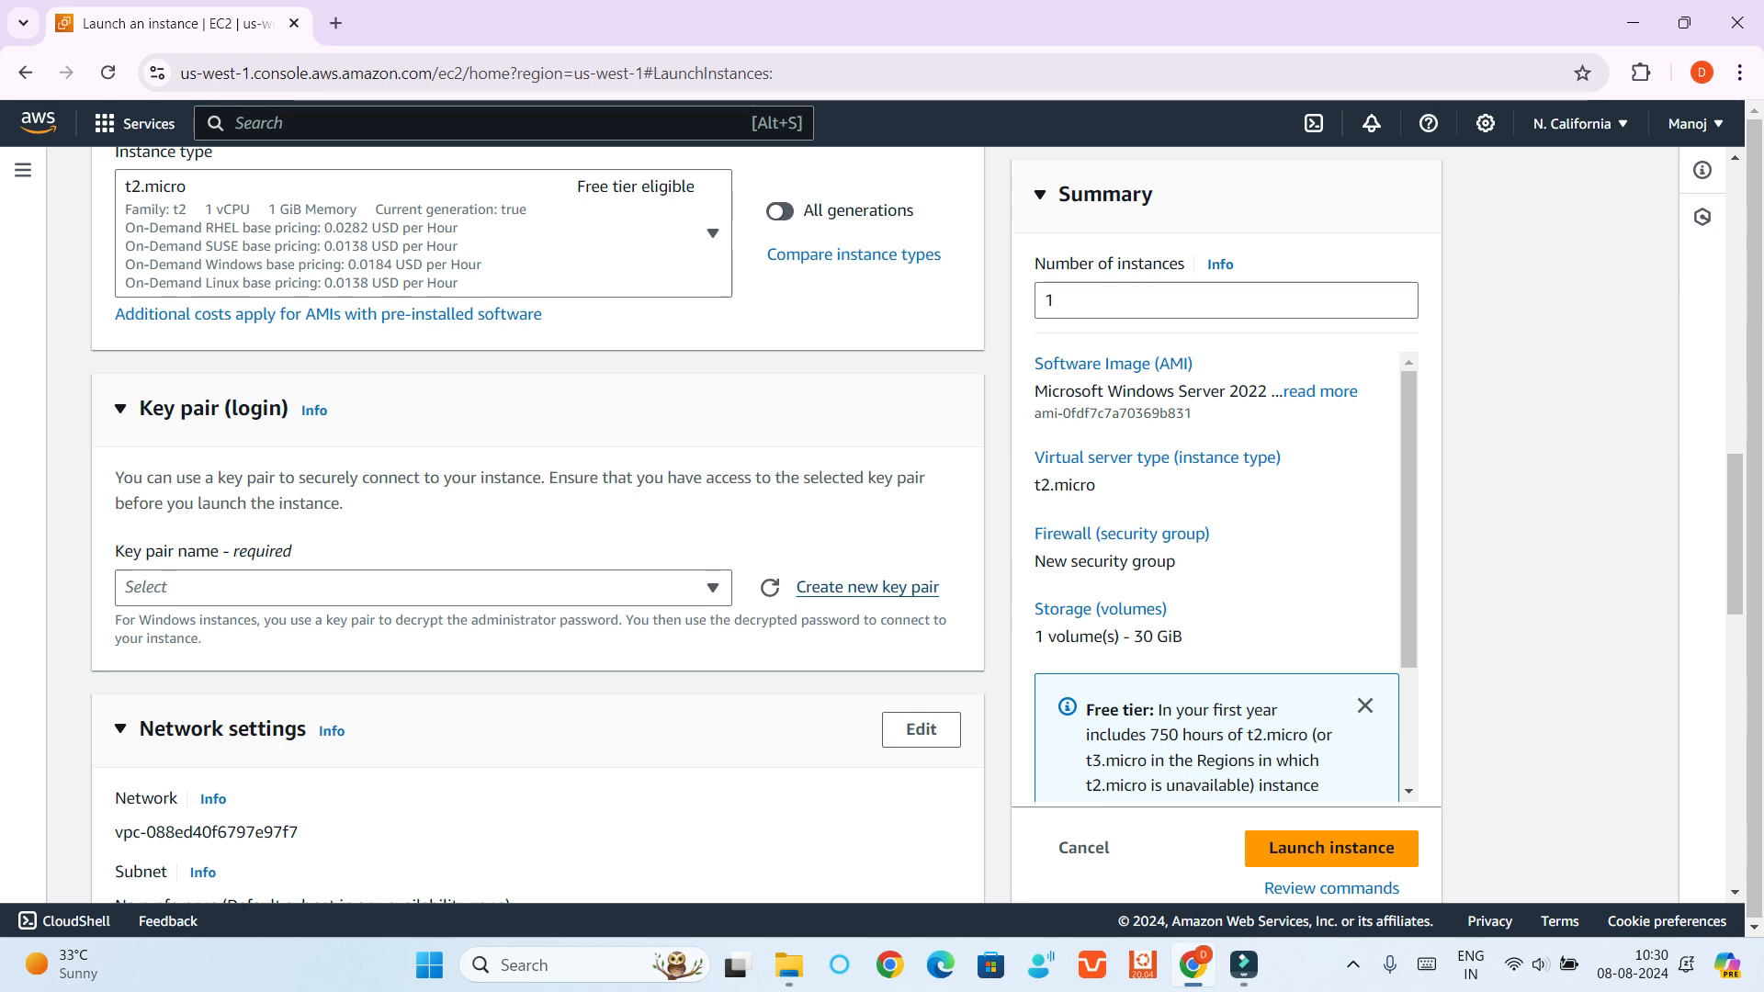
click(867, 588)
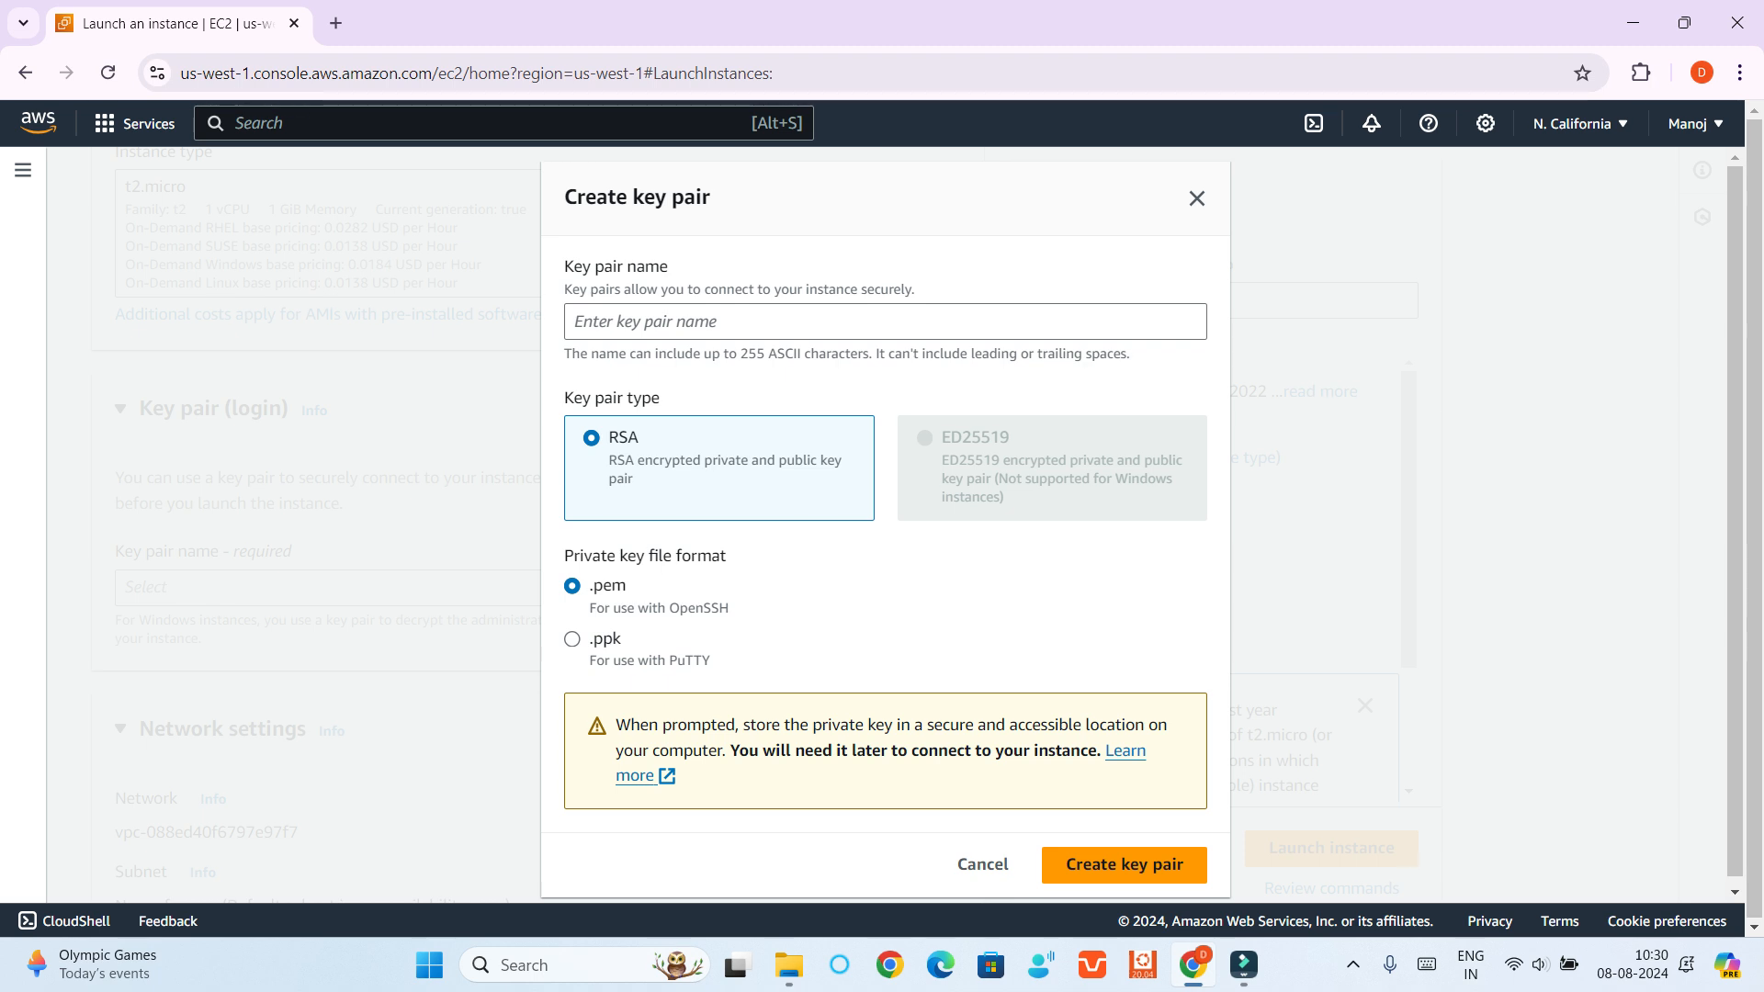
click(1123, 864)
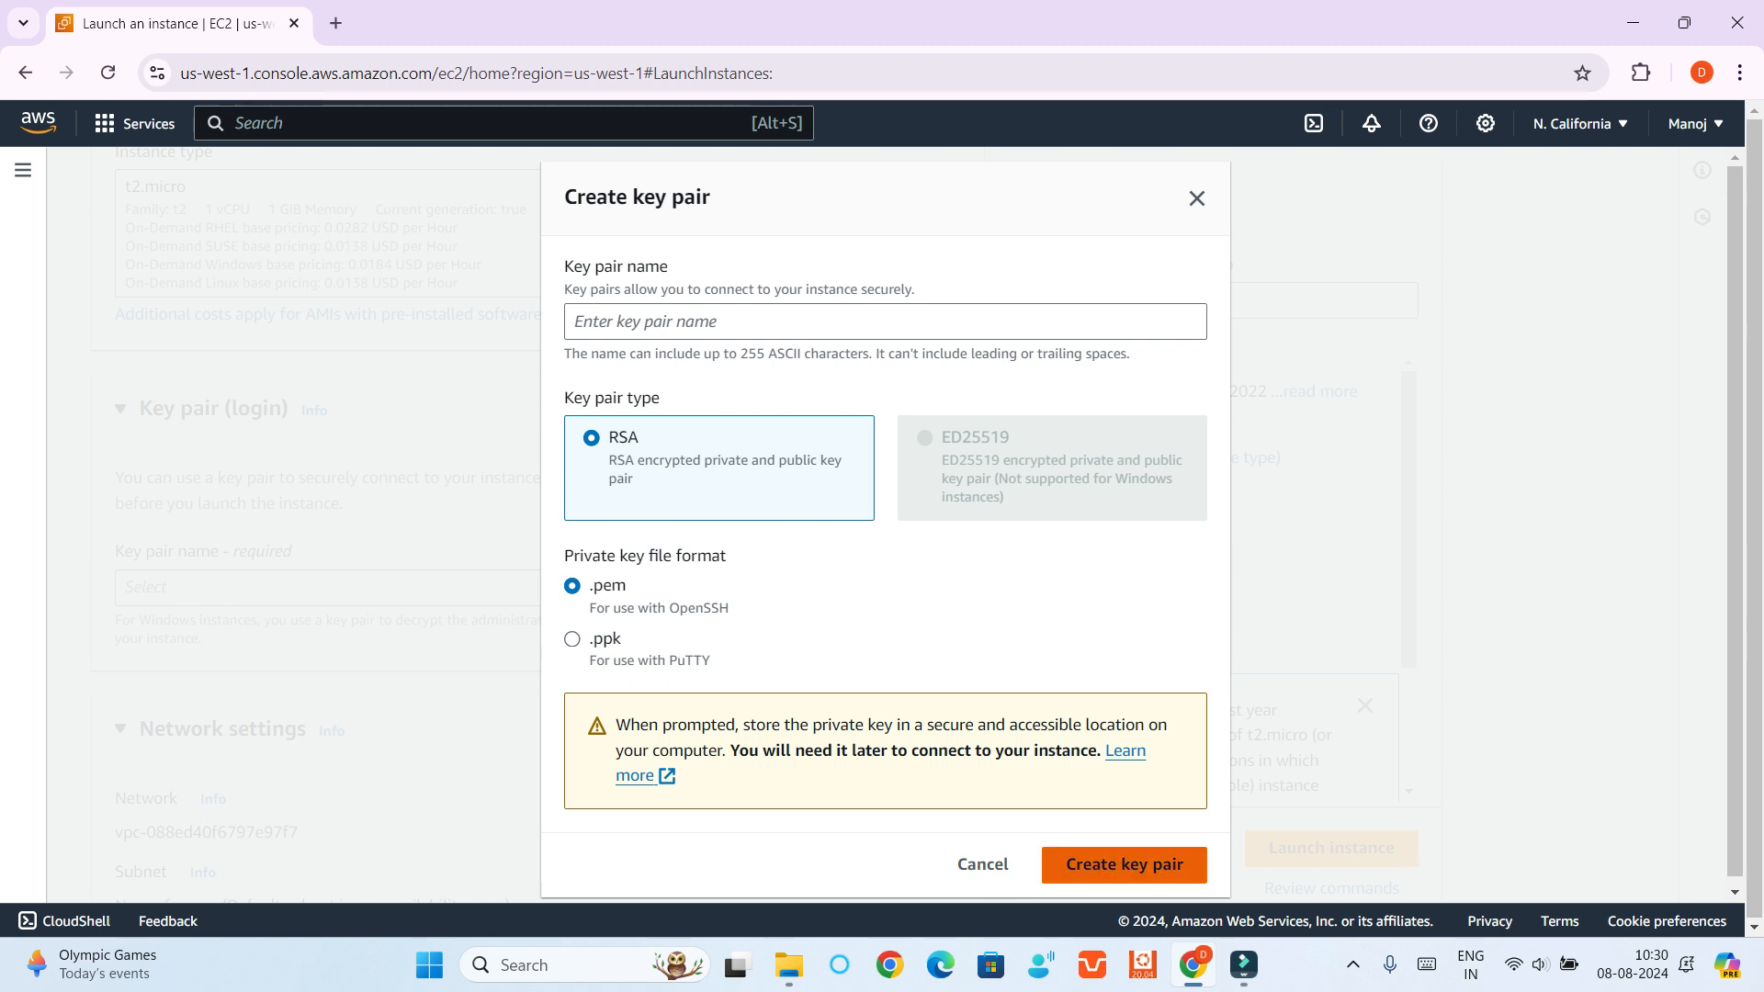
click(885, 321)
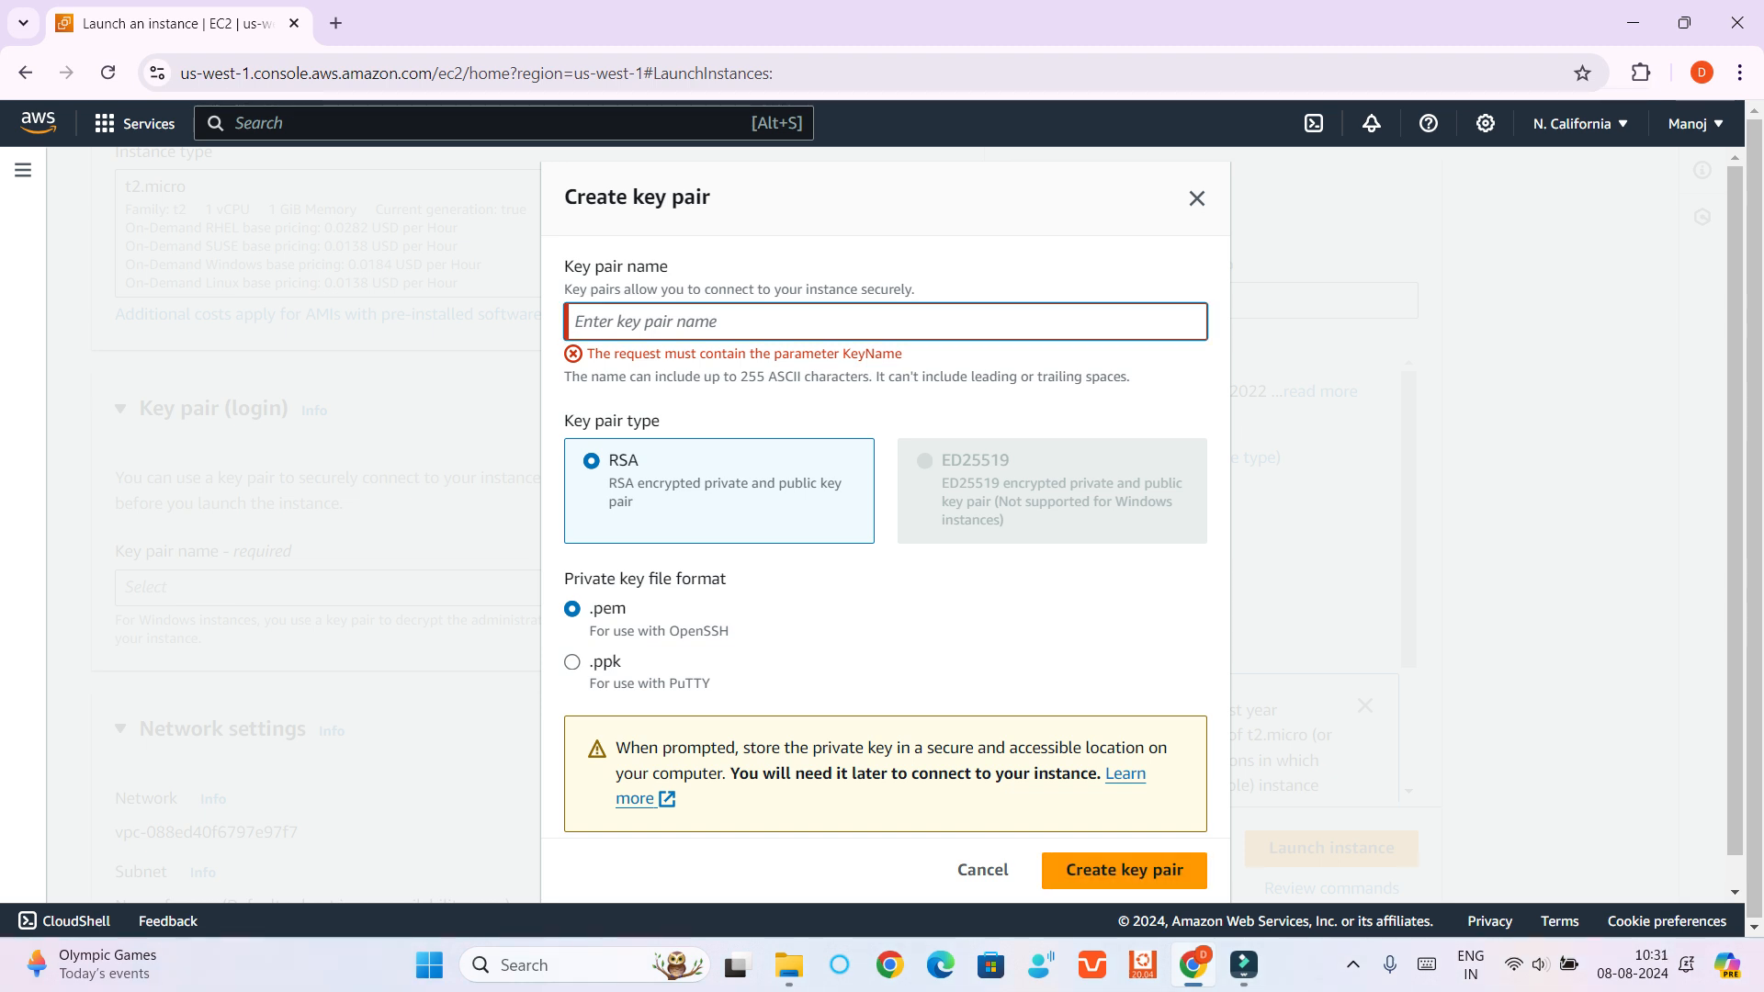
text(Testkey)
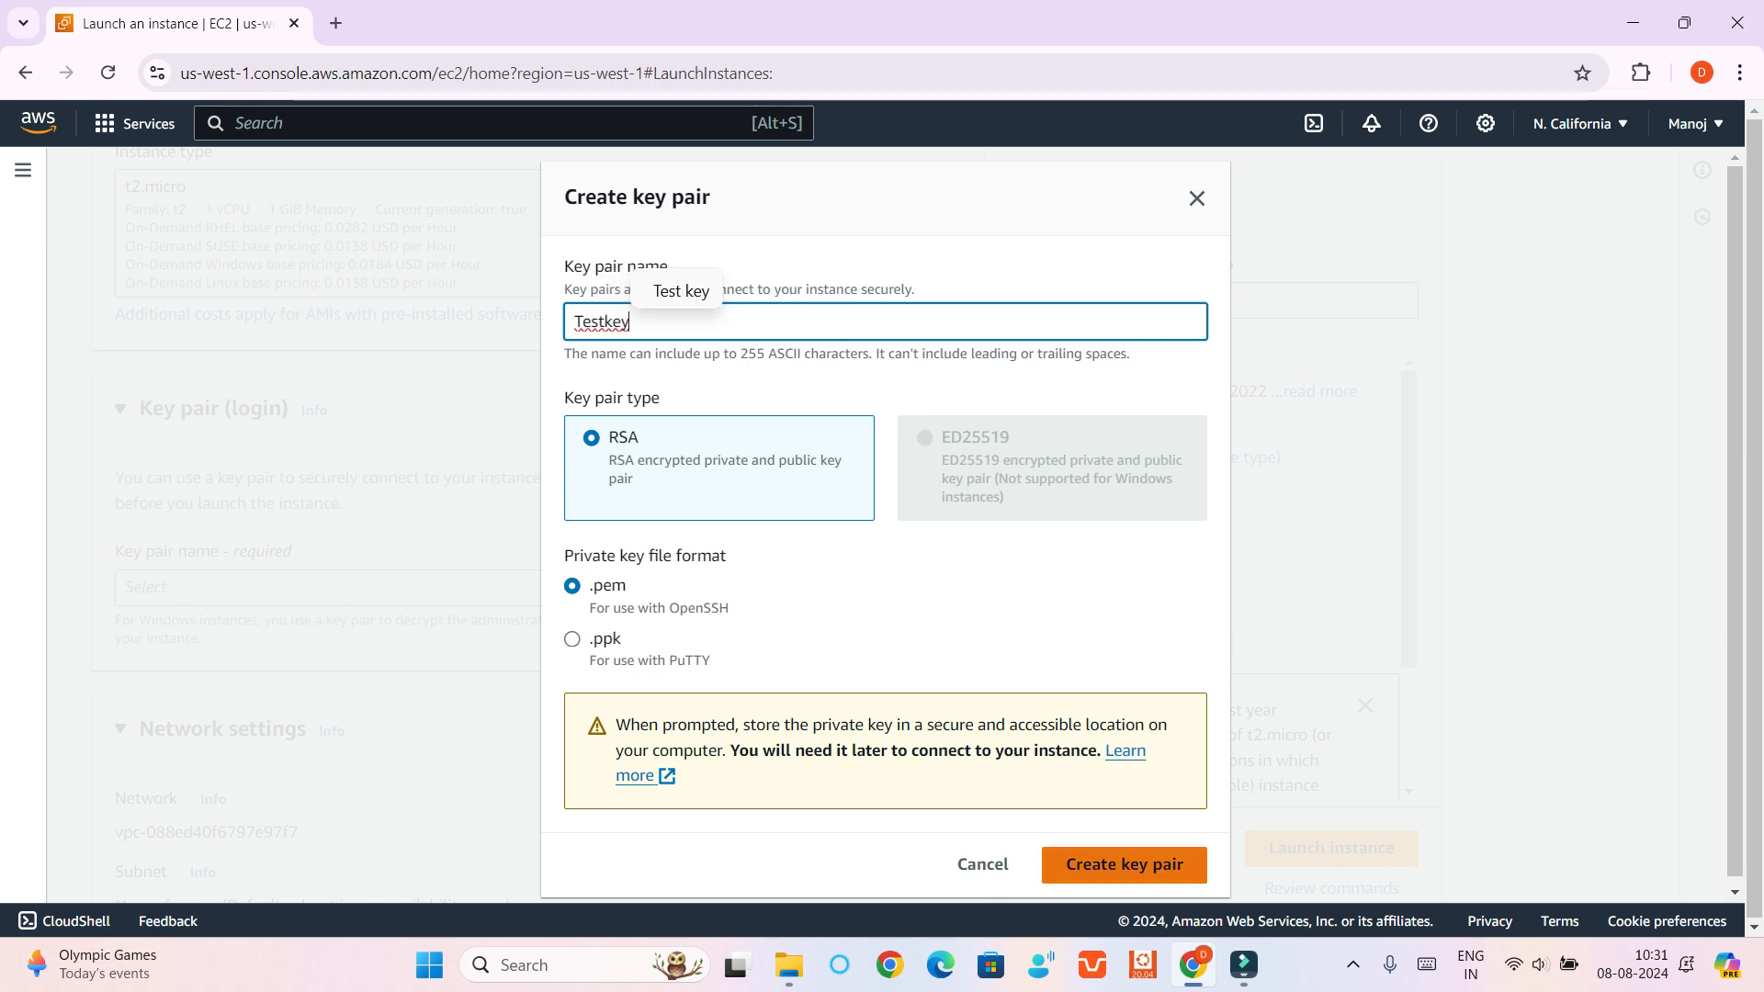
click(1124, 864)
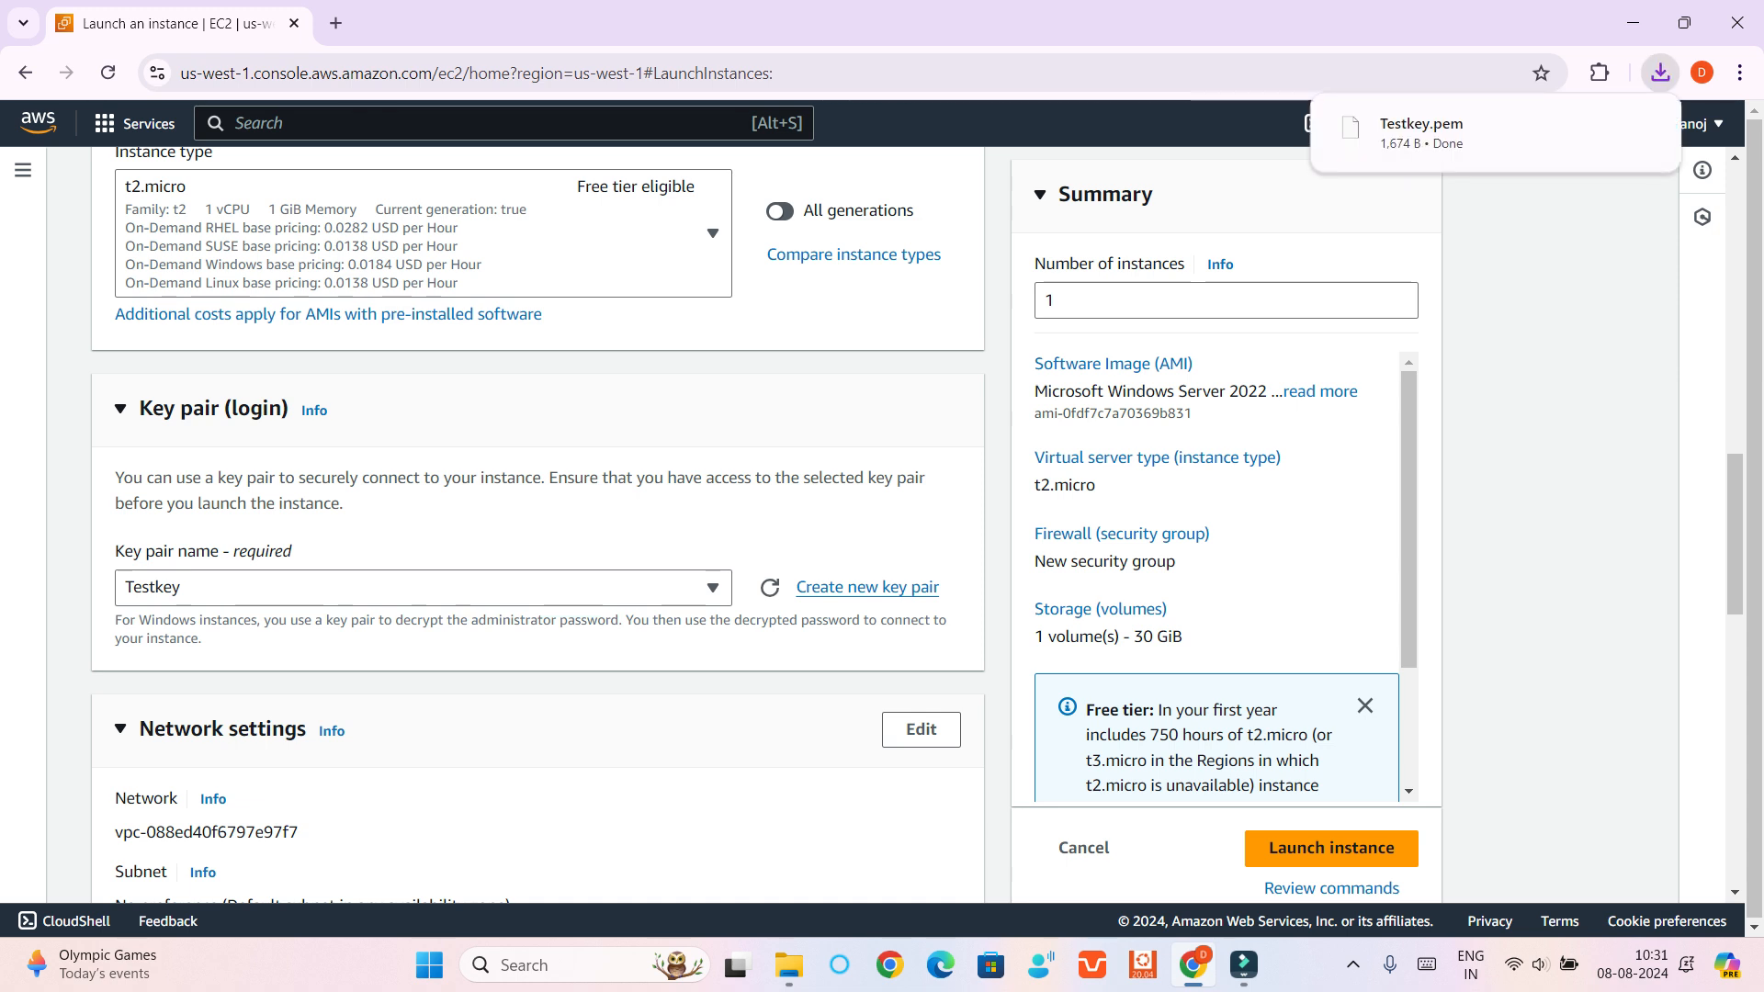
Copy the downloaded Testkey.pem file from the Downloads folder to the desktop
click(1600, 127)
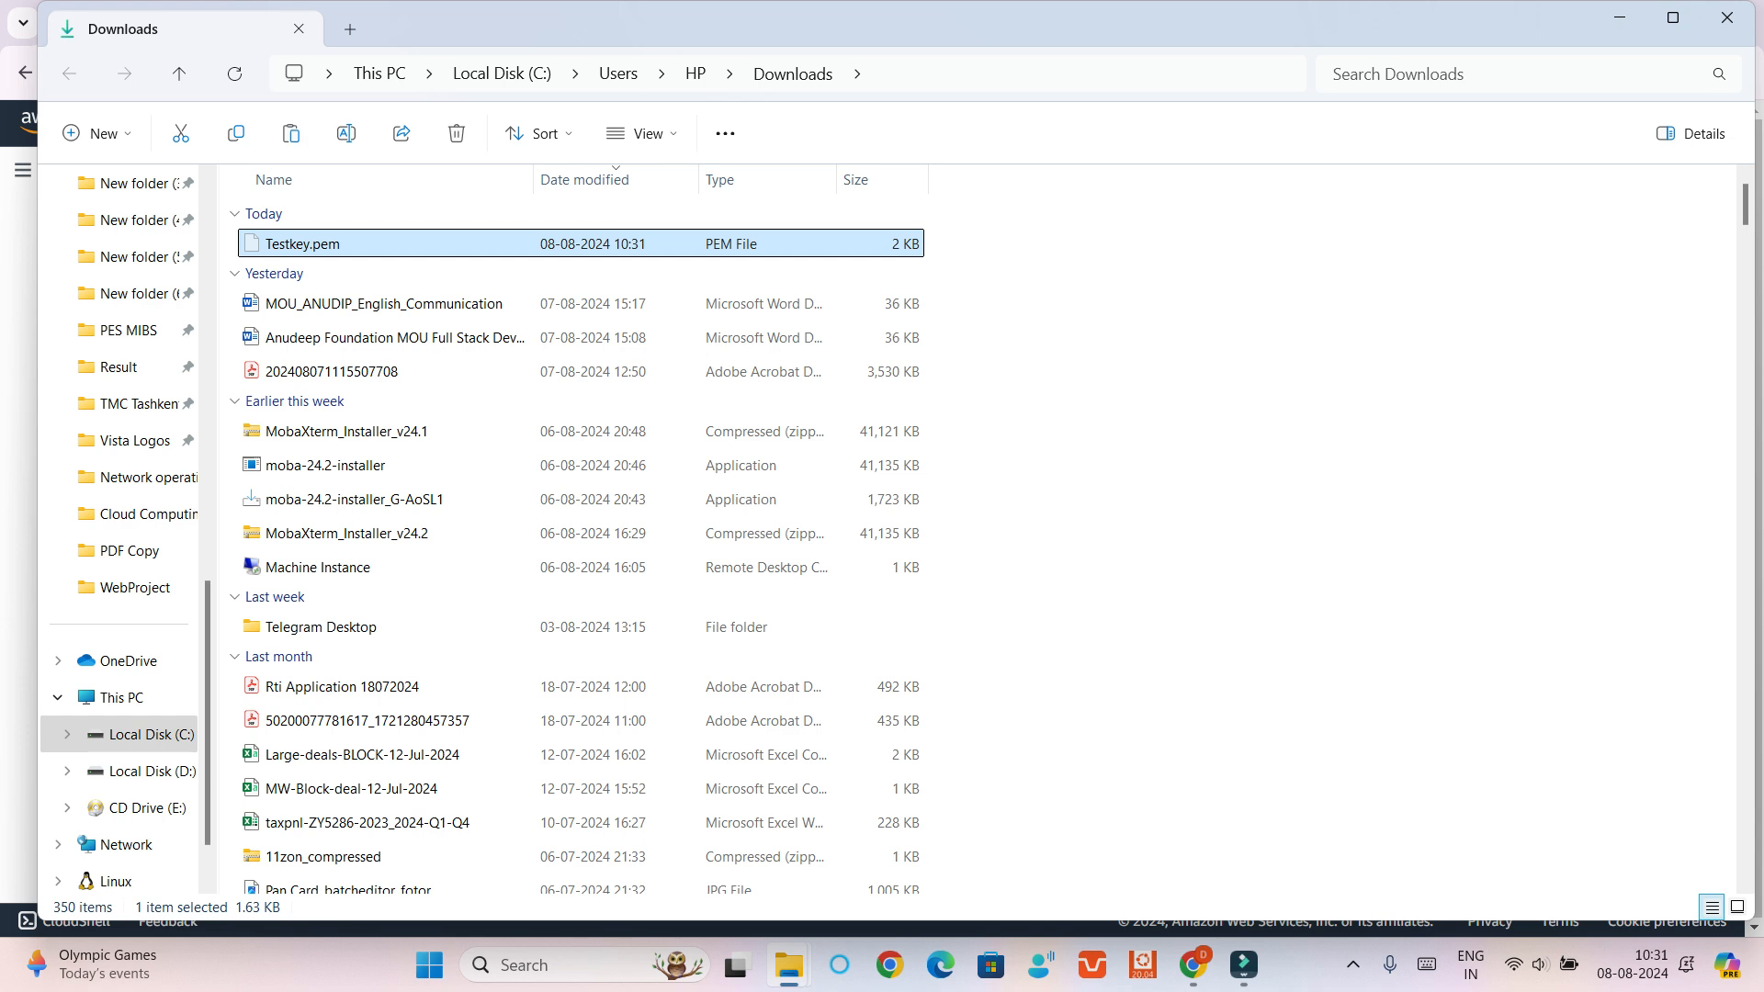
key(super+d)
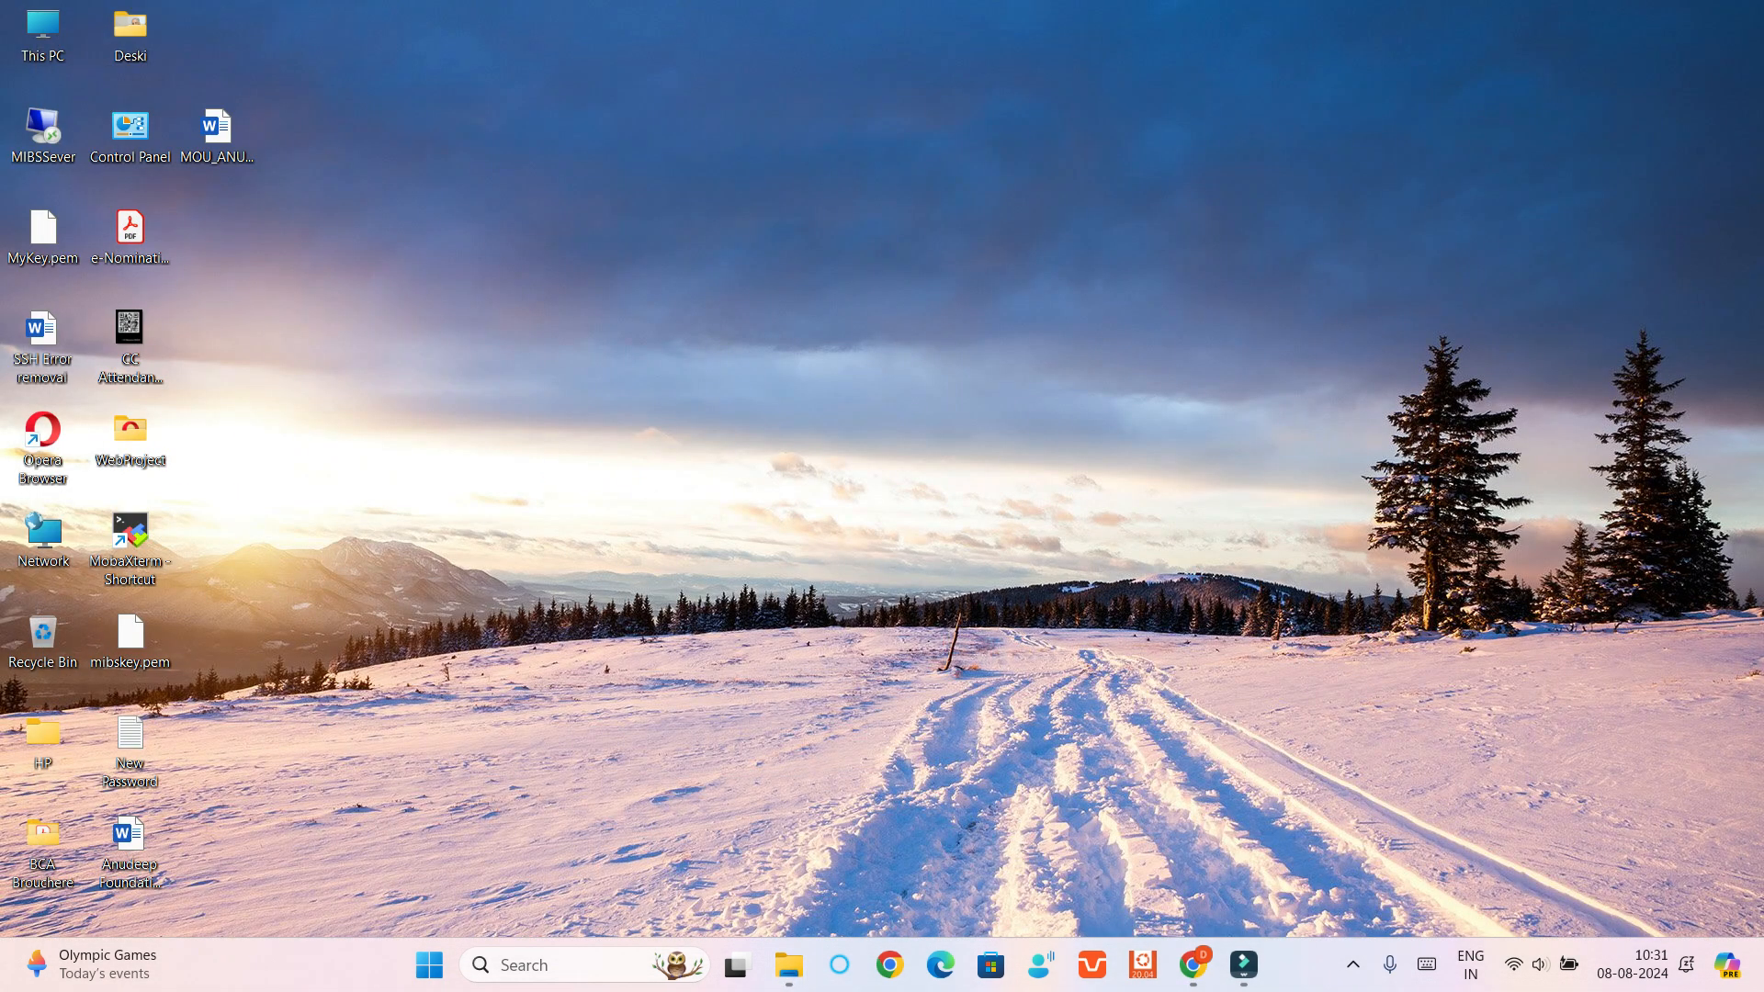
key(ctrl+v)
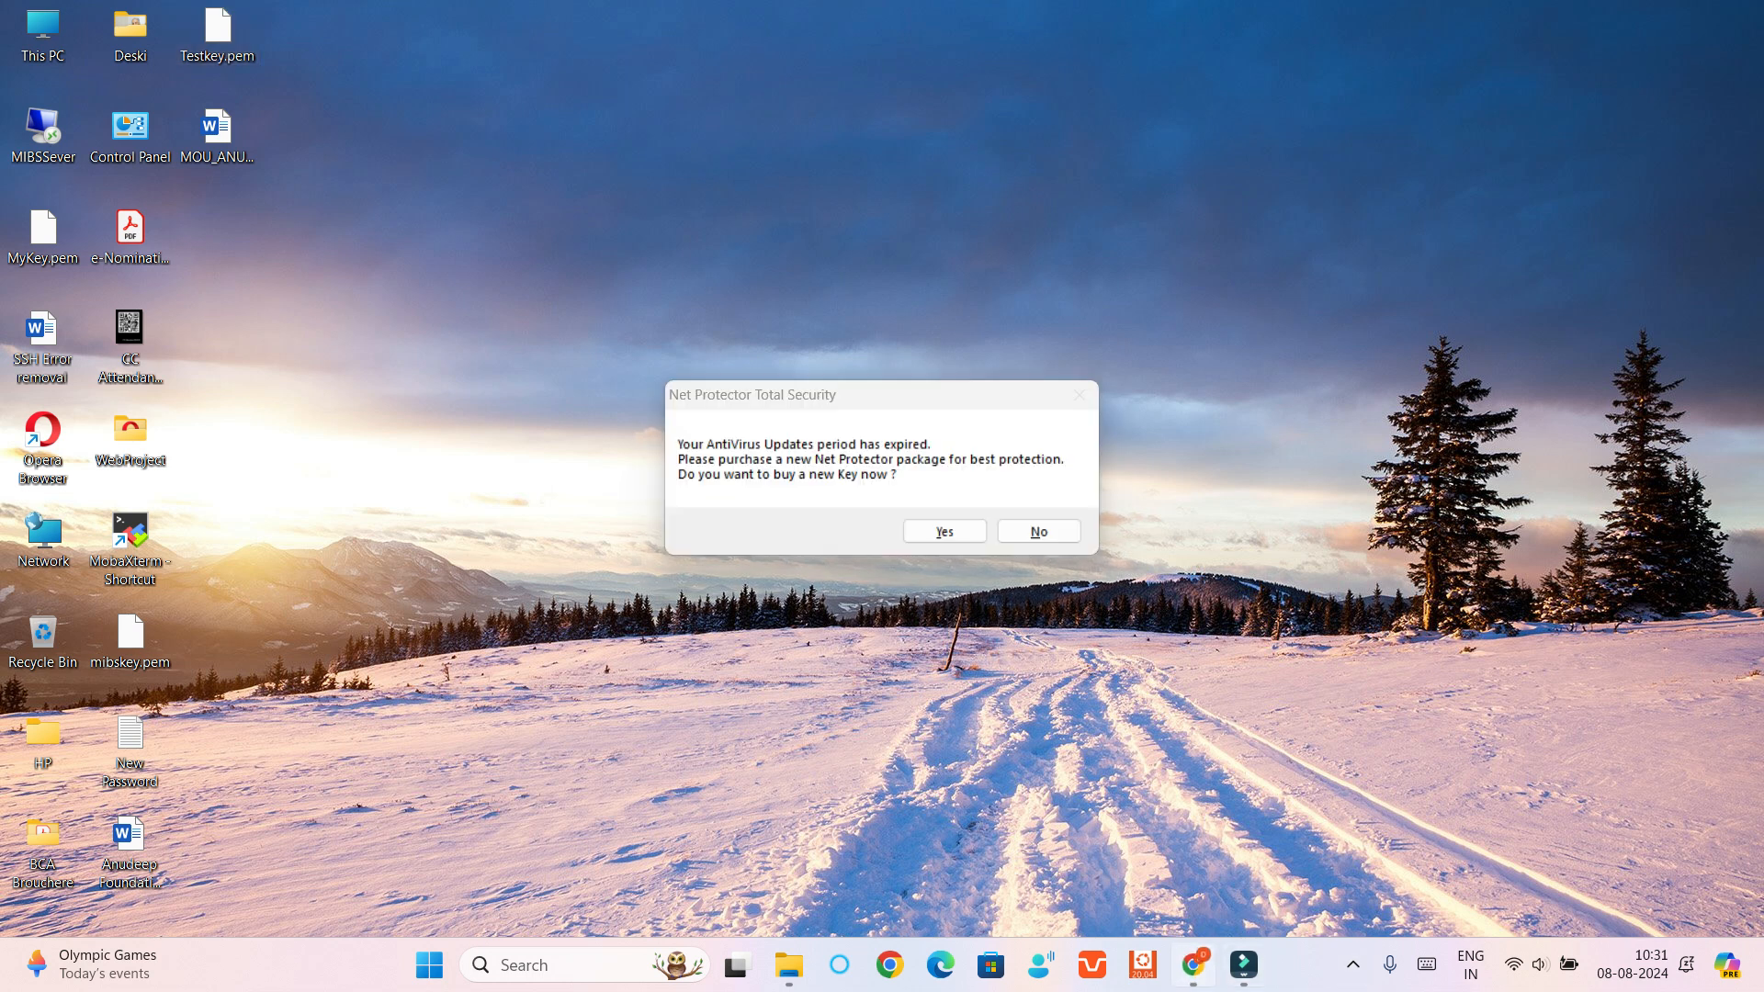
Return to the Chrome launch form and launch the instance with the default network and storage settings
click(1193, 965)
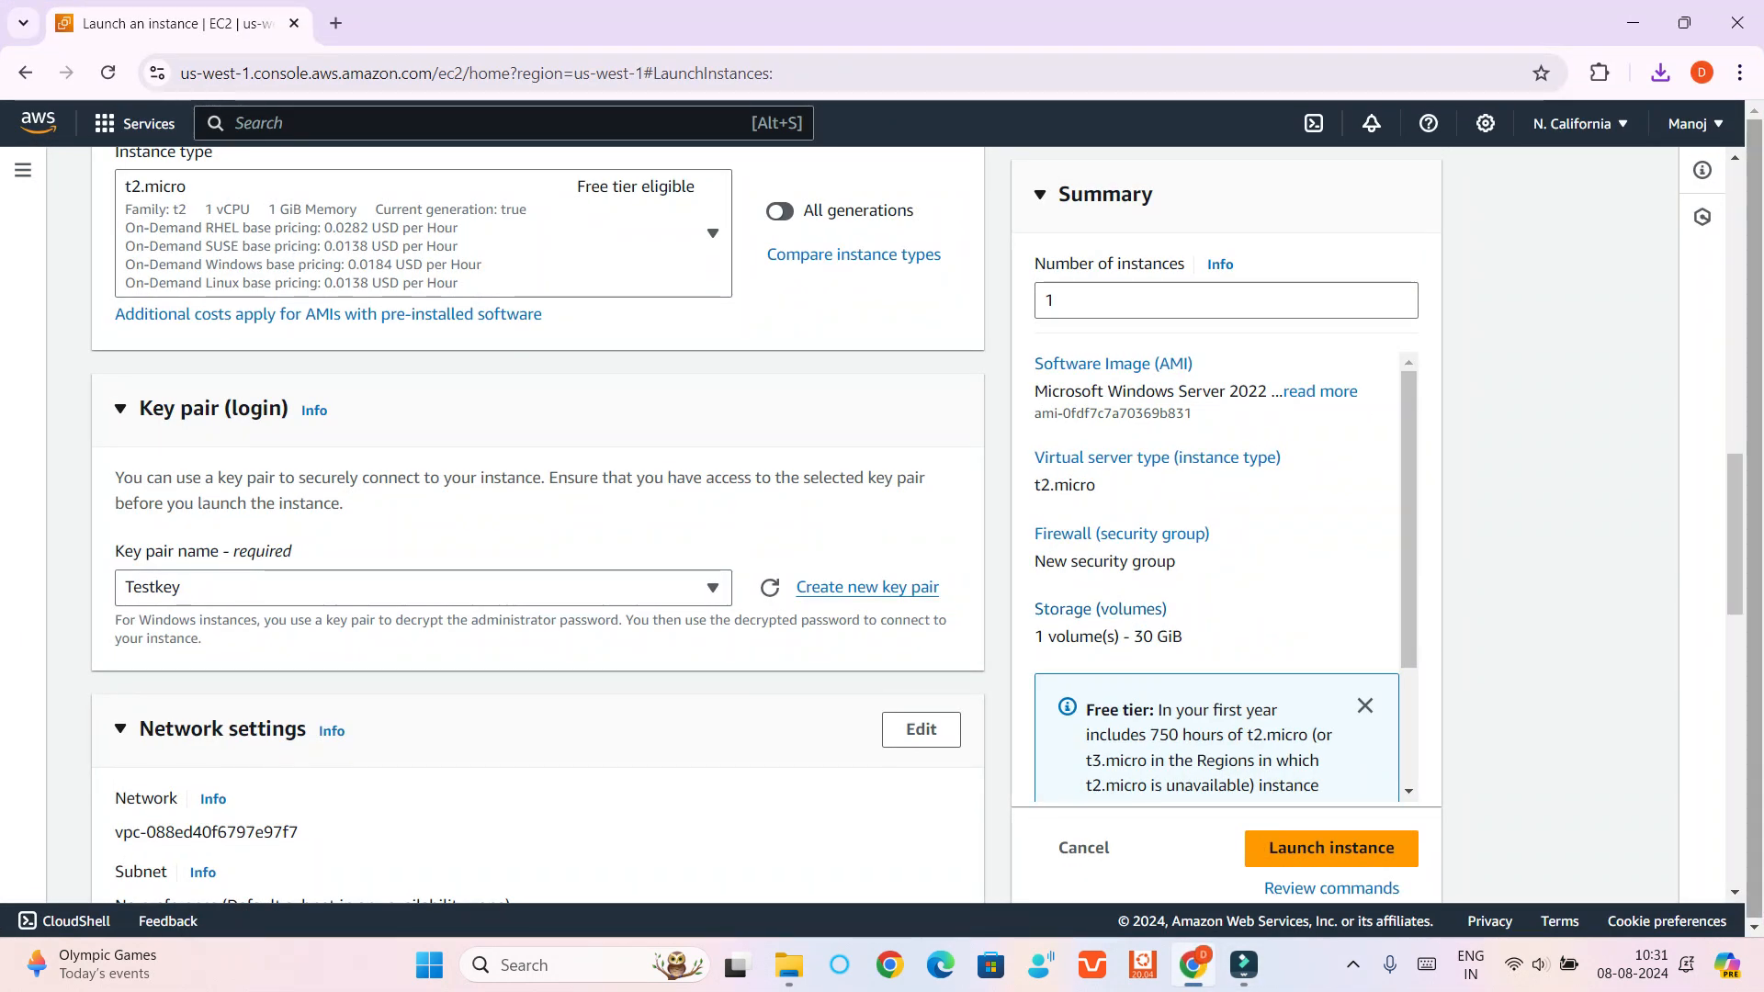
scroll(1735, 533, down, 7)
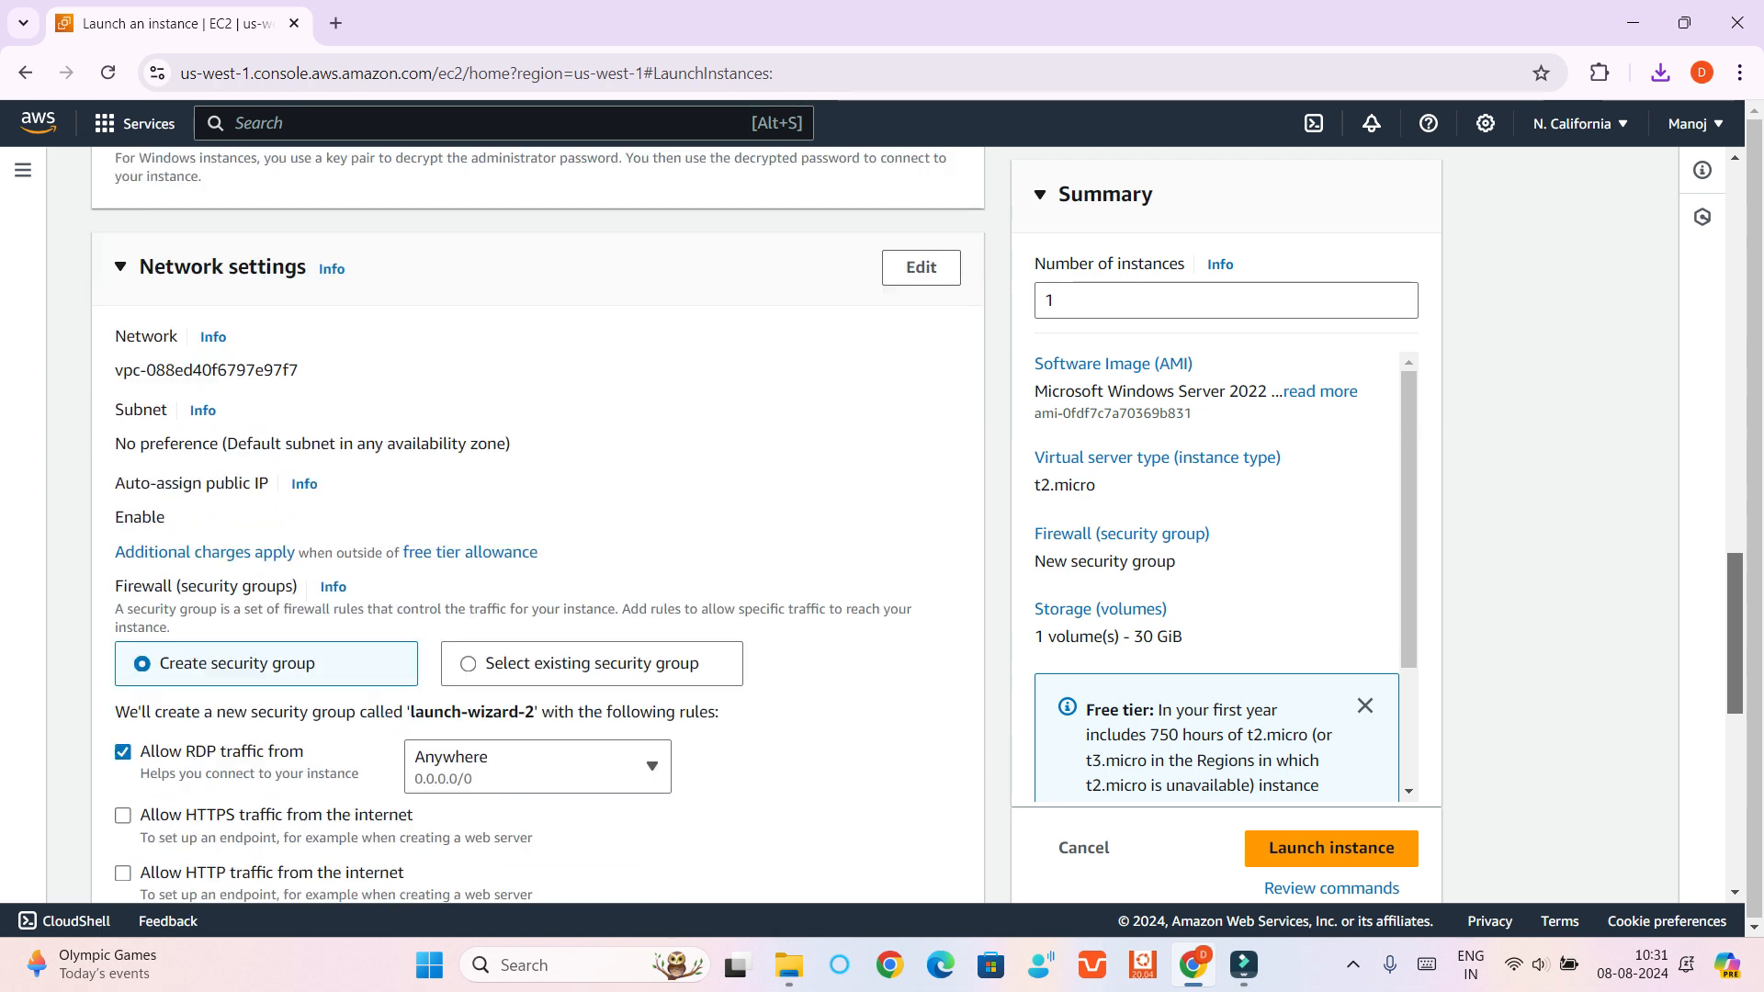
scroll(1734, 551, down, 5)
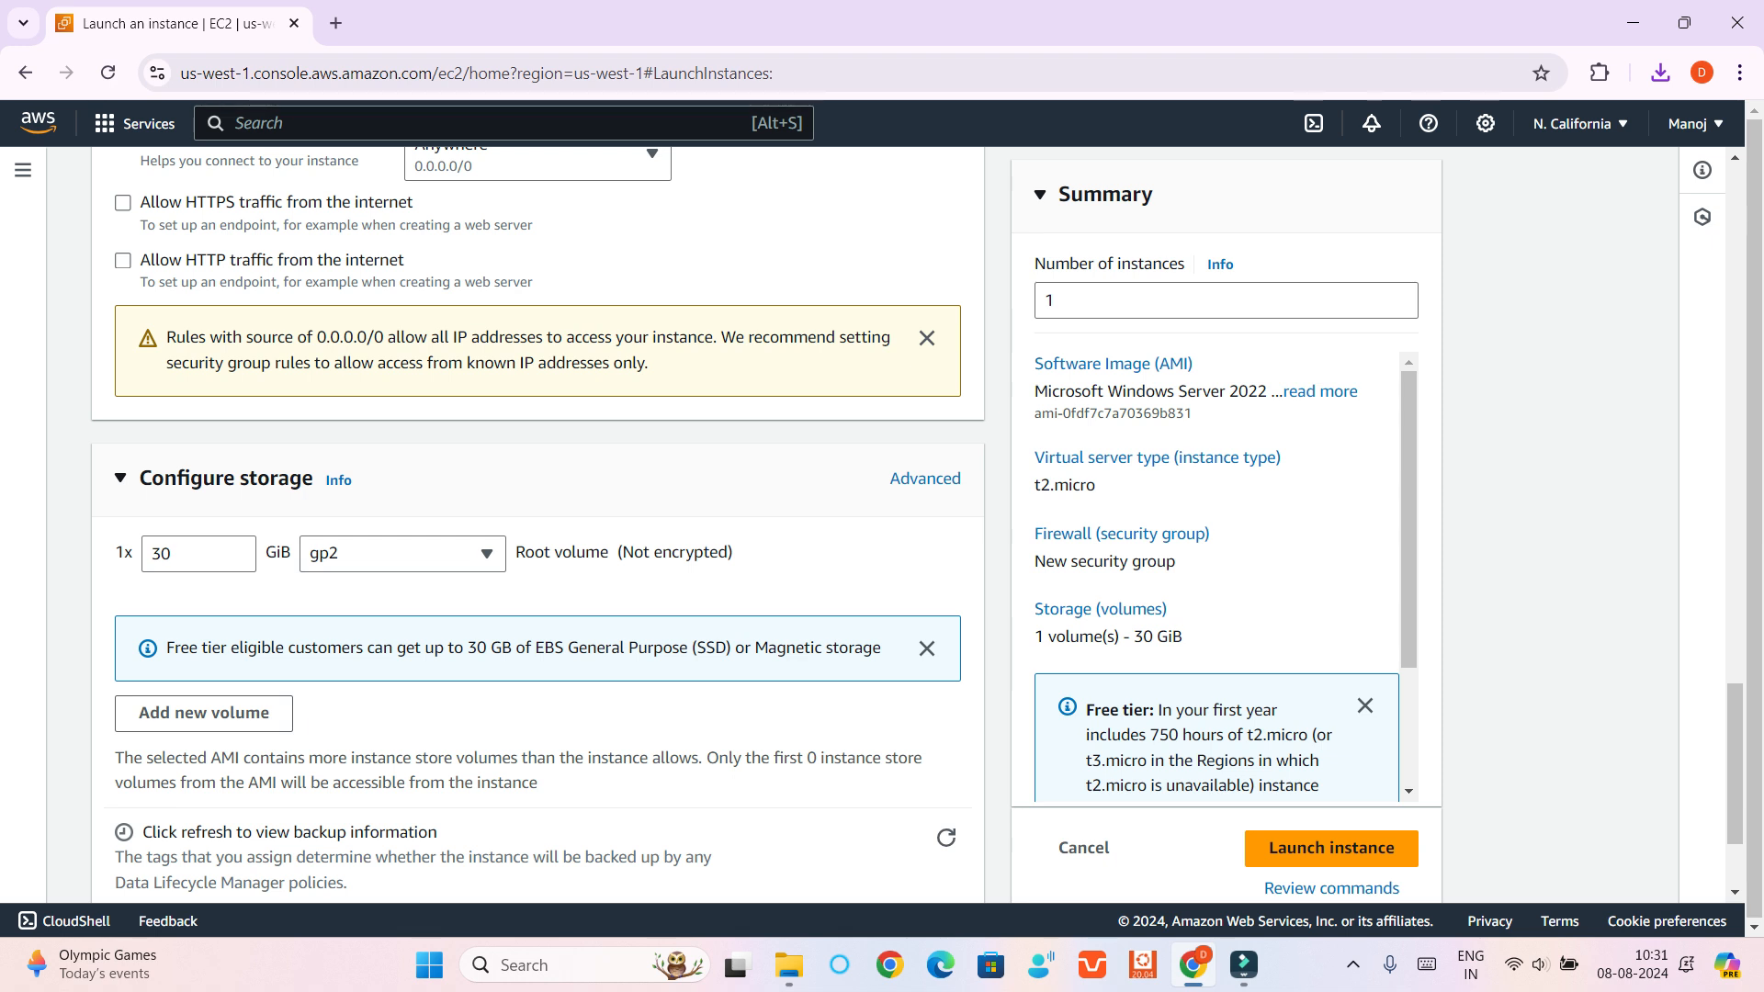
scroll(537, 523, down, 2)
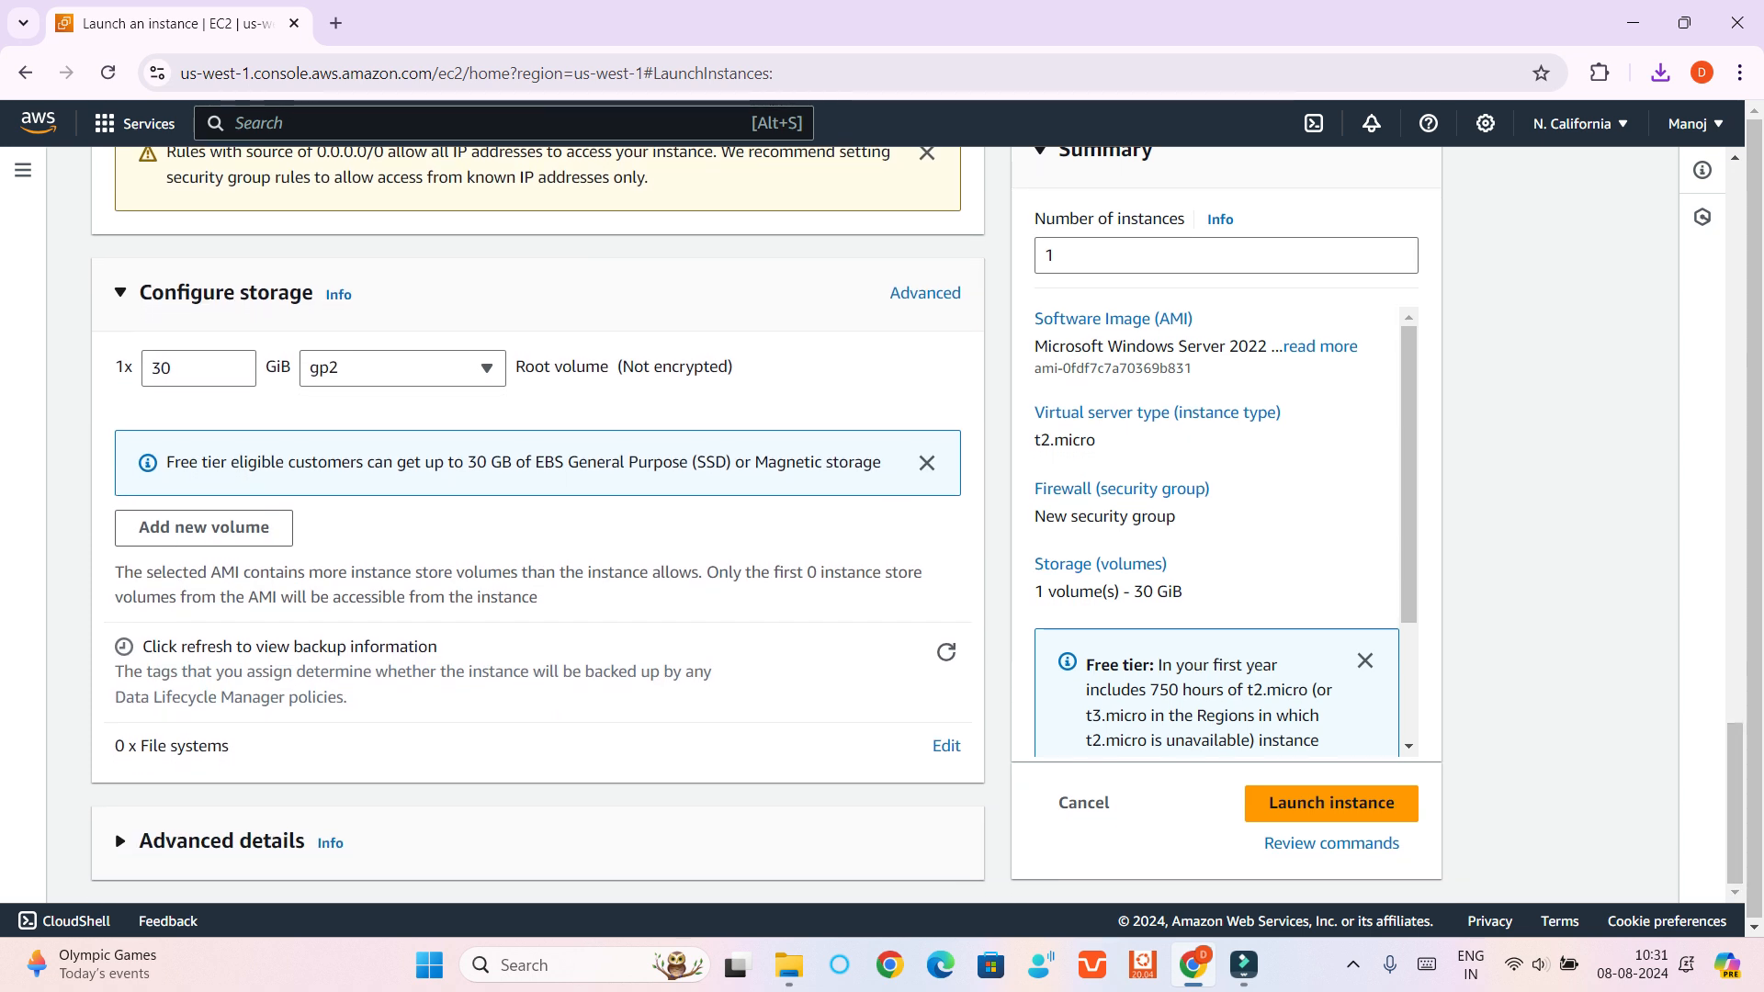
click(1331, 802)
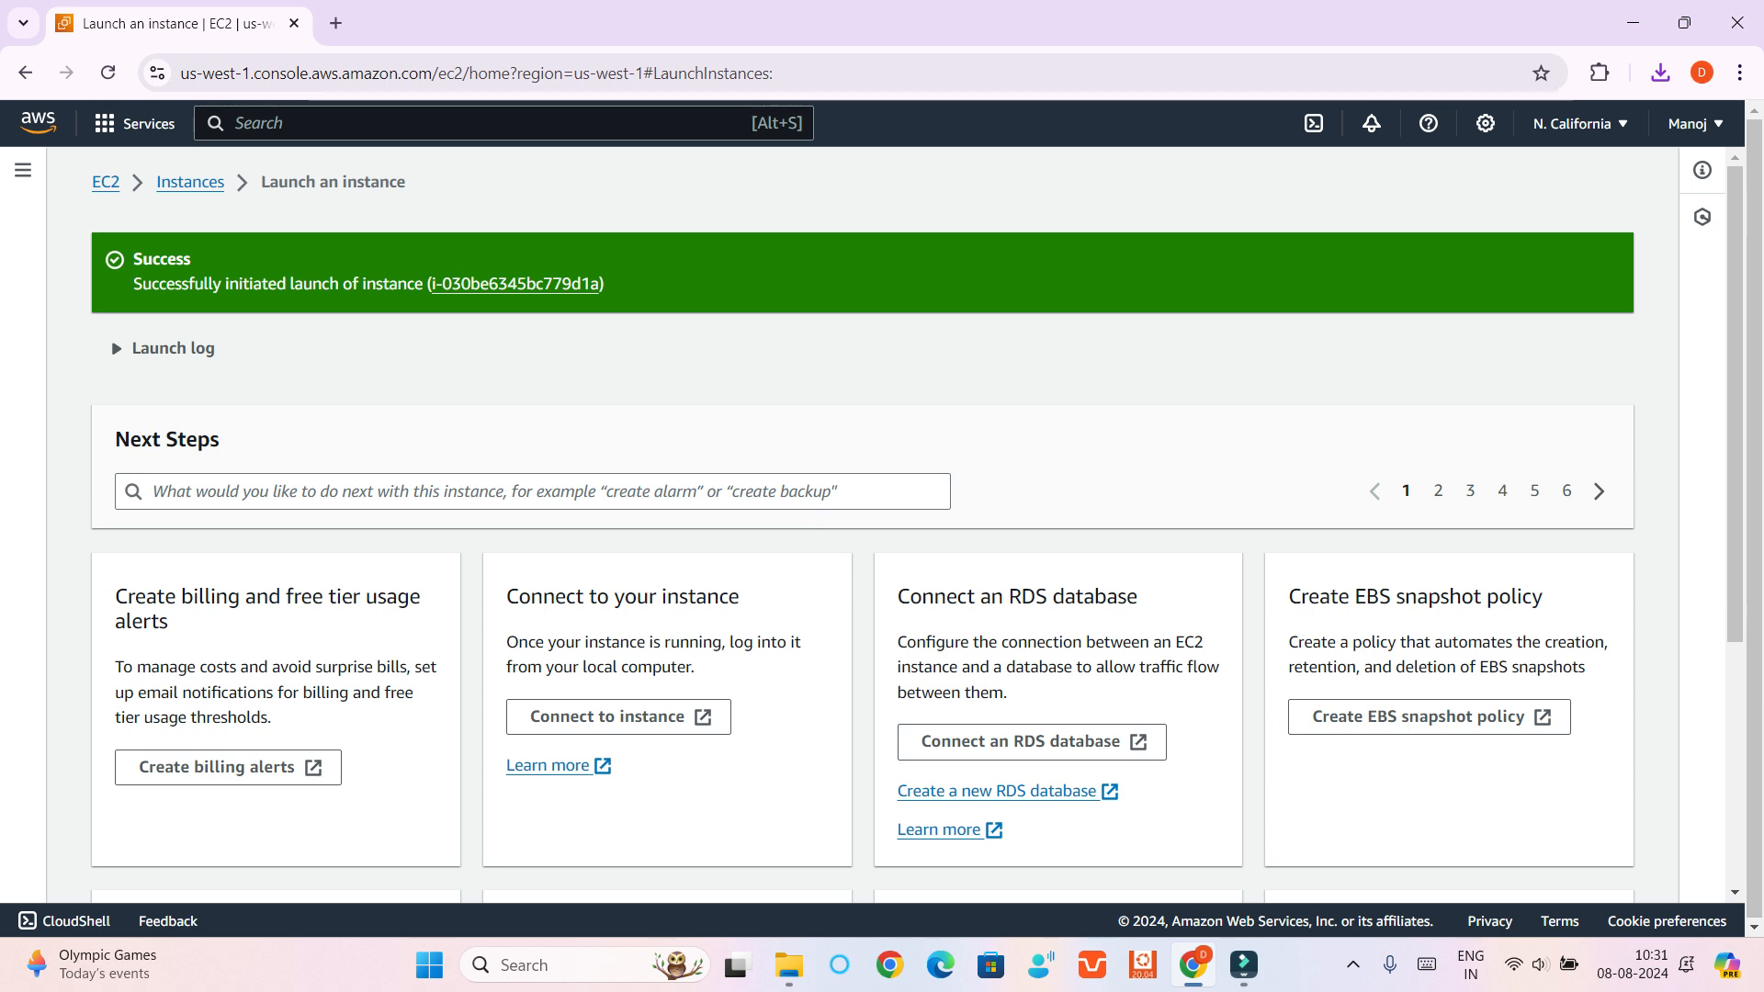
Check the instances list, then view the running instances from the EC2 dashboard
click(190, 182)
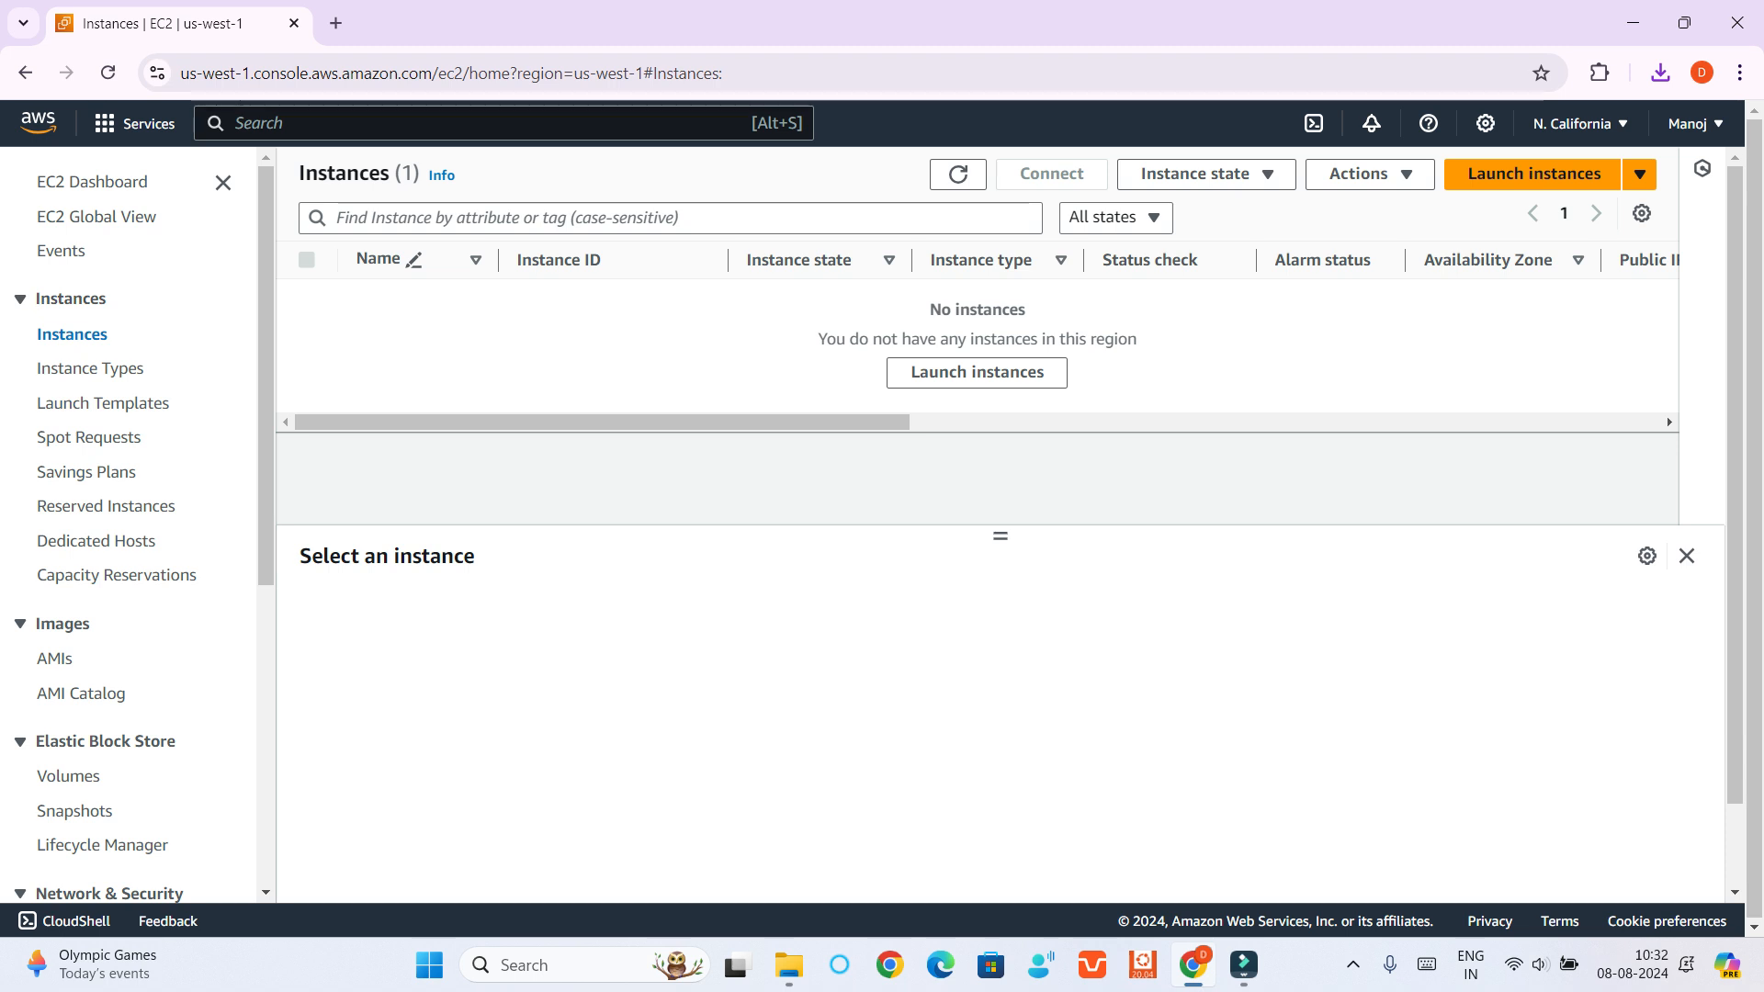
scroll(138, 533, down, 2)
scroll(138, 533, up, 2)
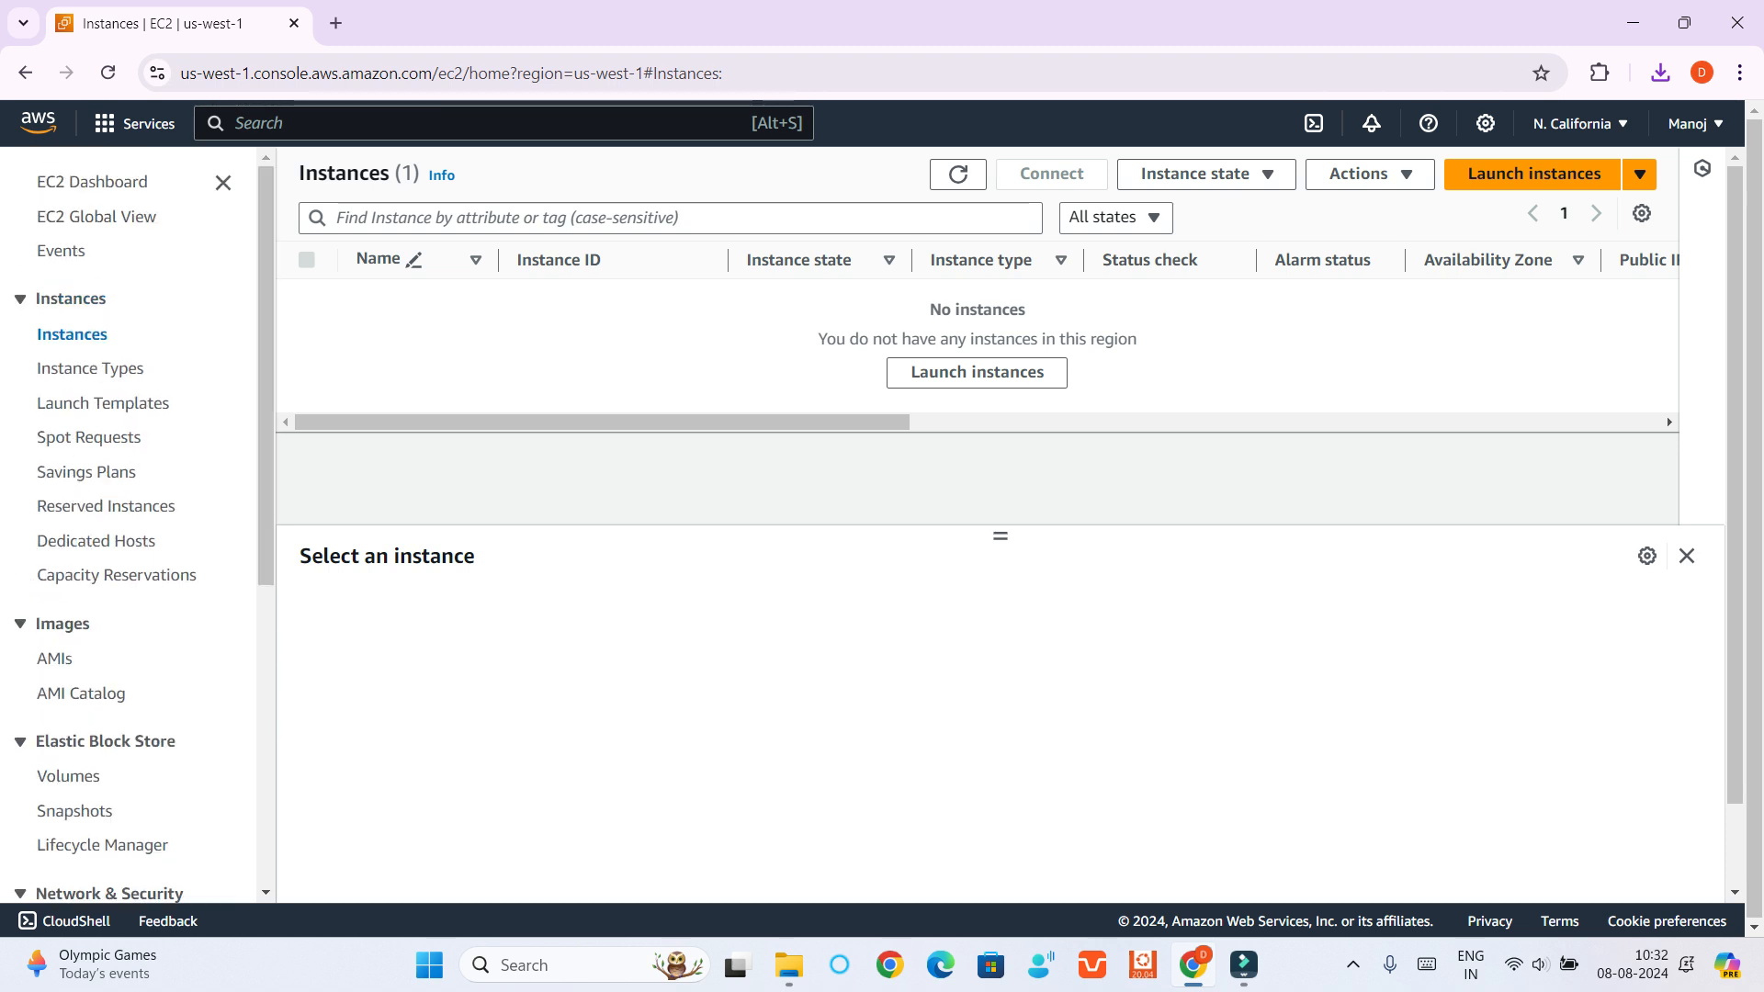
click(92, 181)
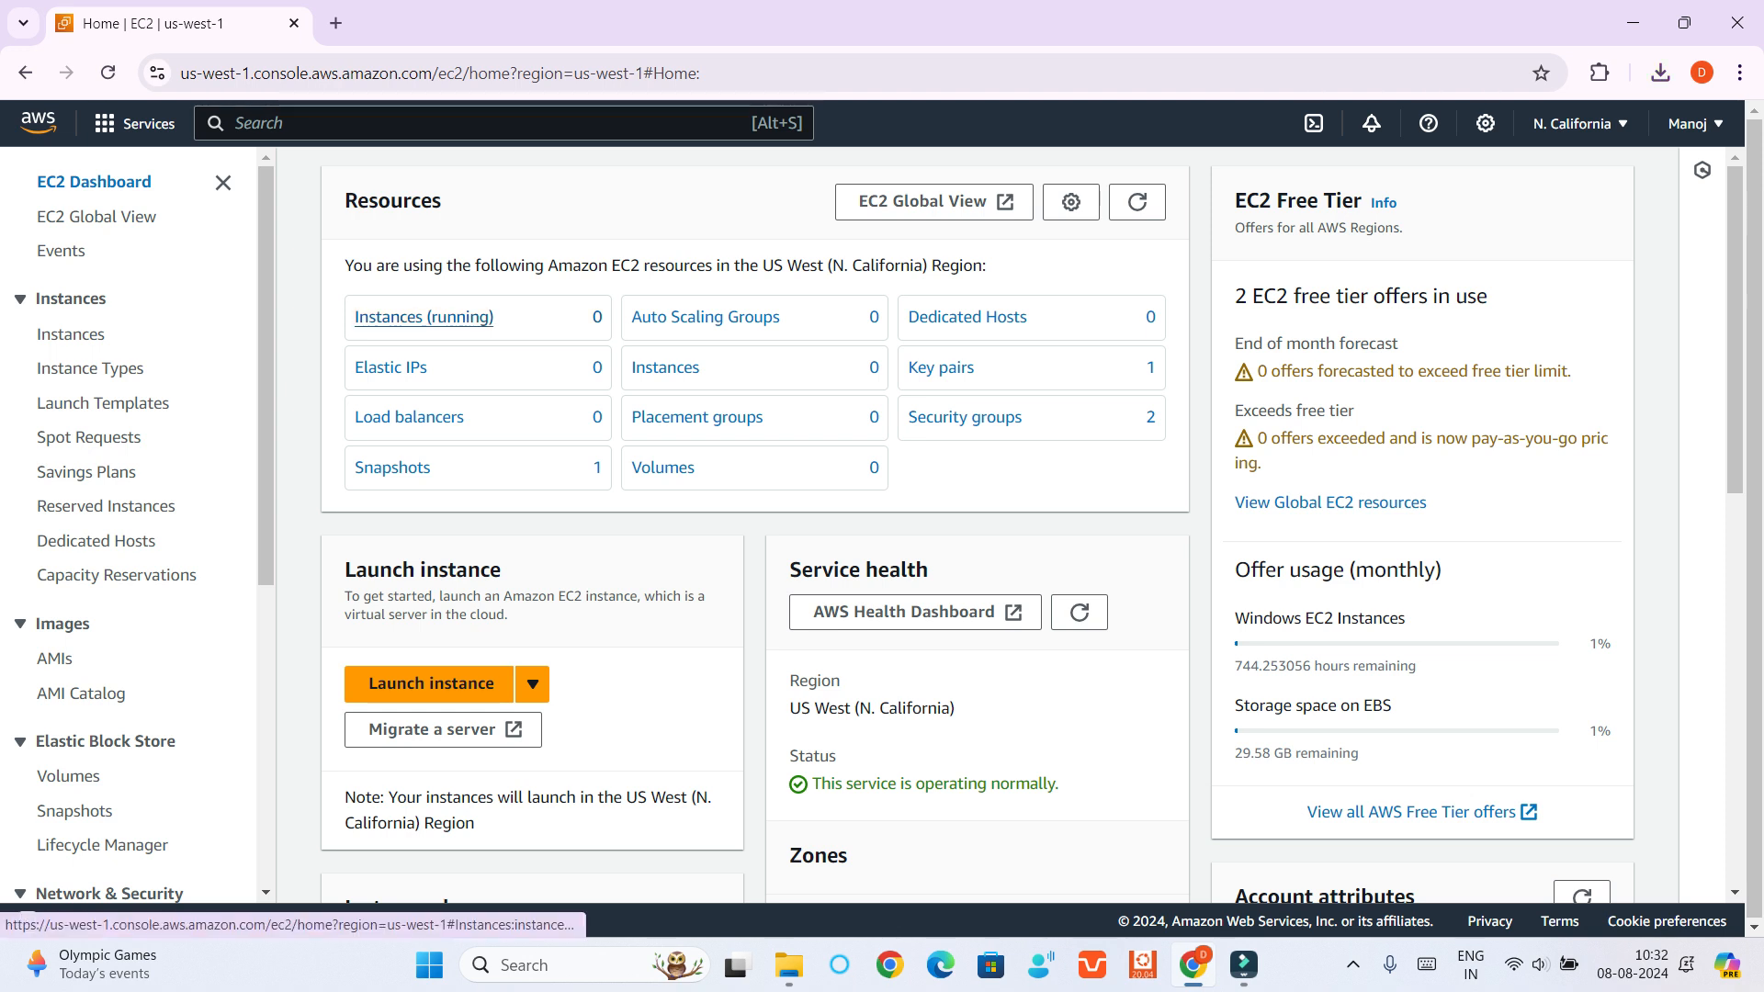
click(424, 317)
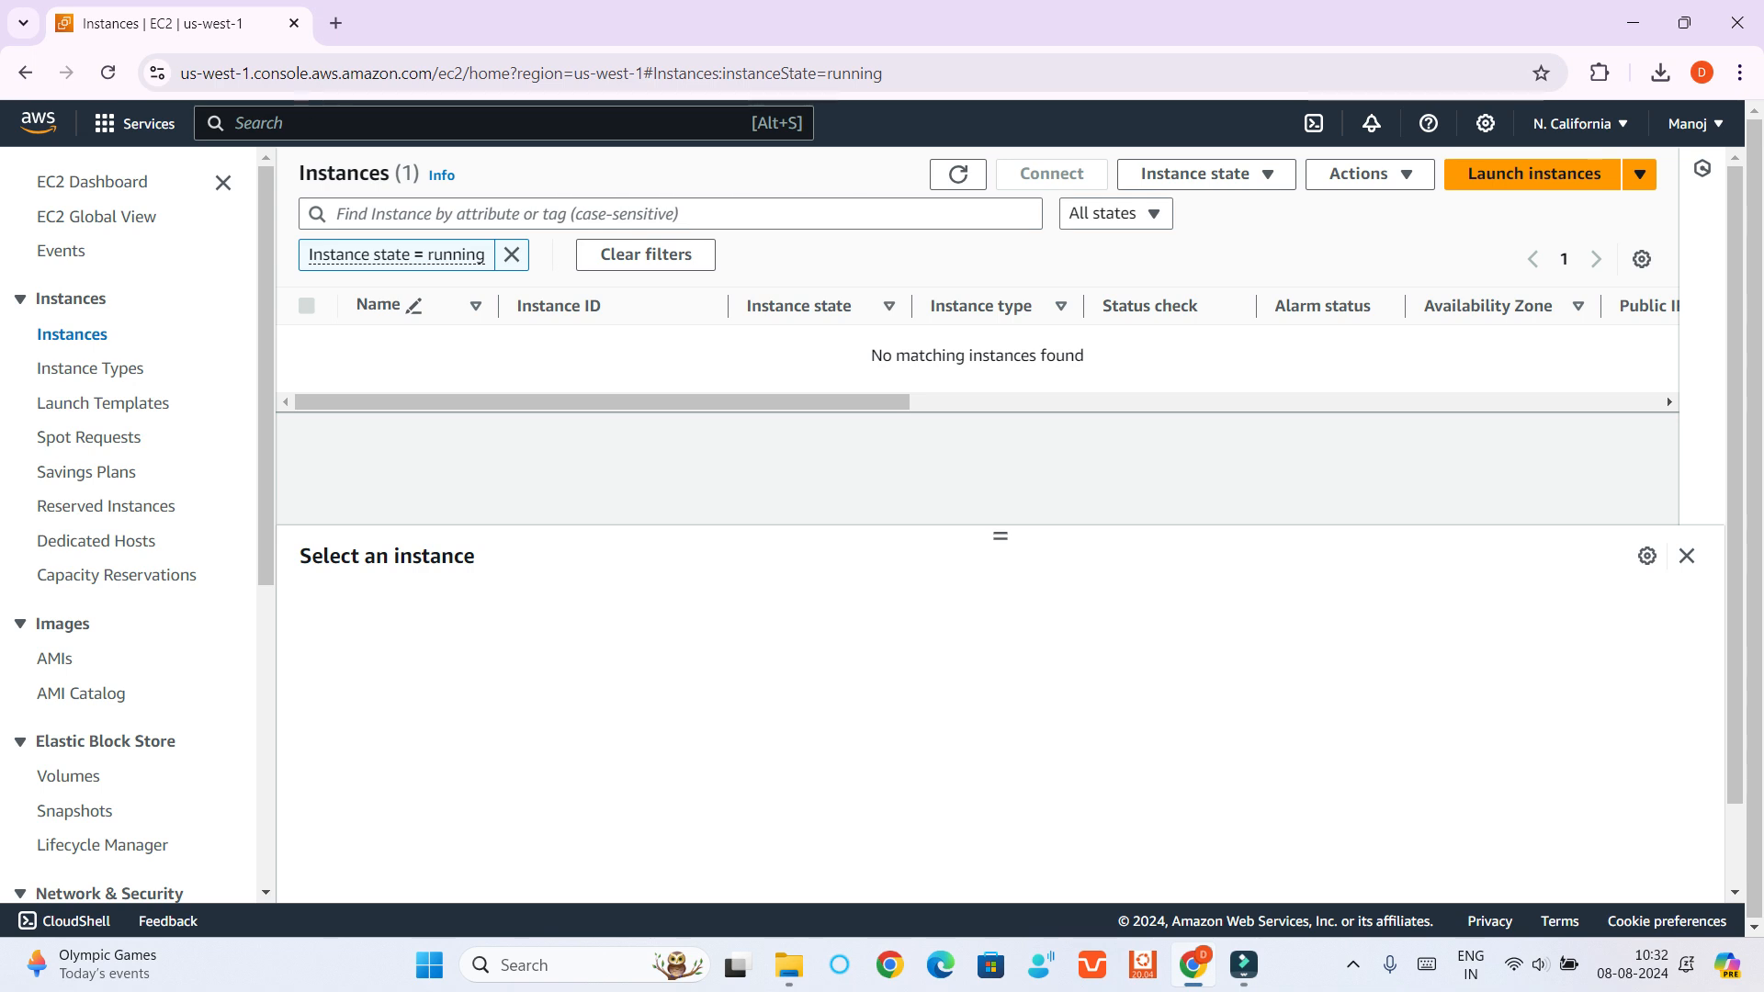
Try the Running option in the instance state filter and set it back to All states
click(1115, 213)
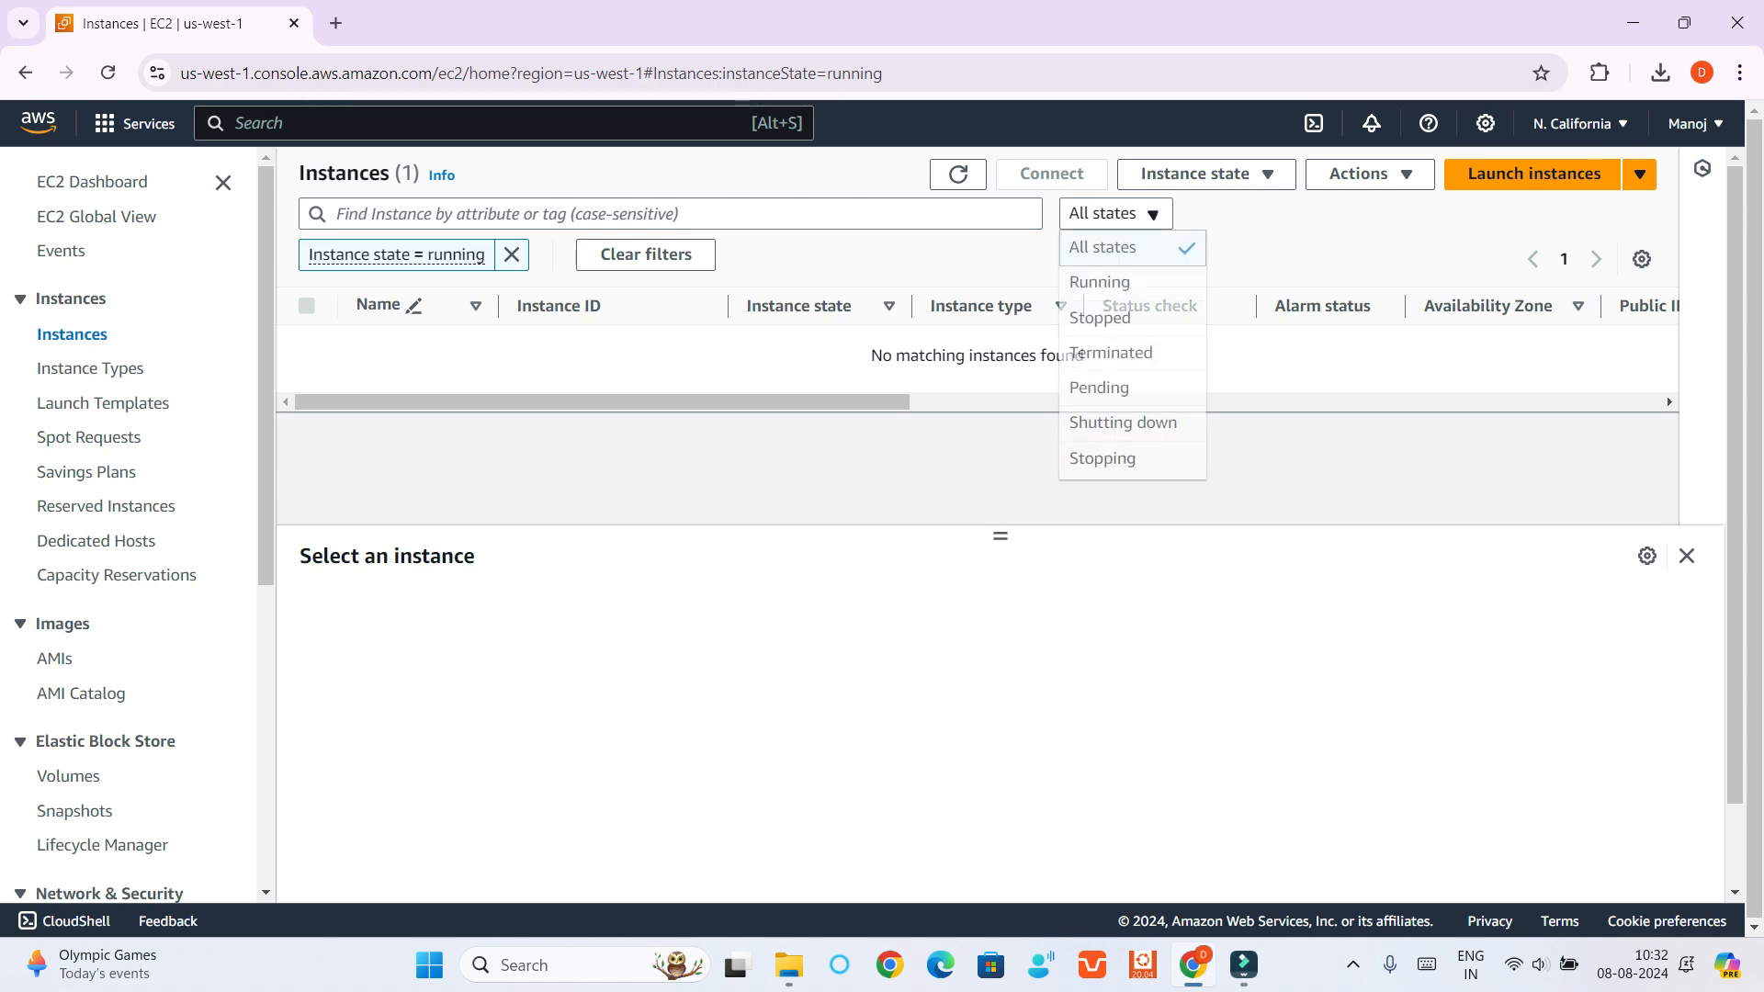
key(Down)
key(Return)
key(Up)
key(Up)
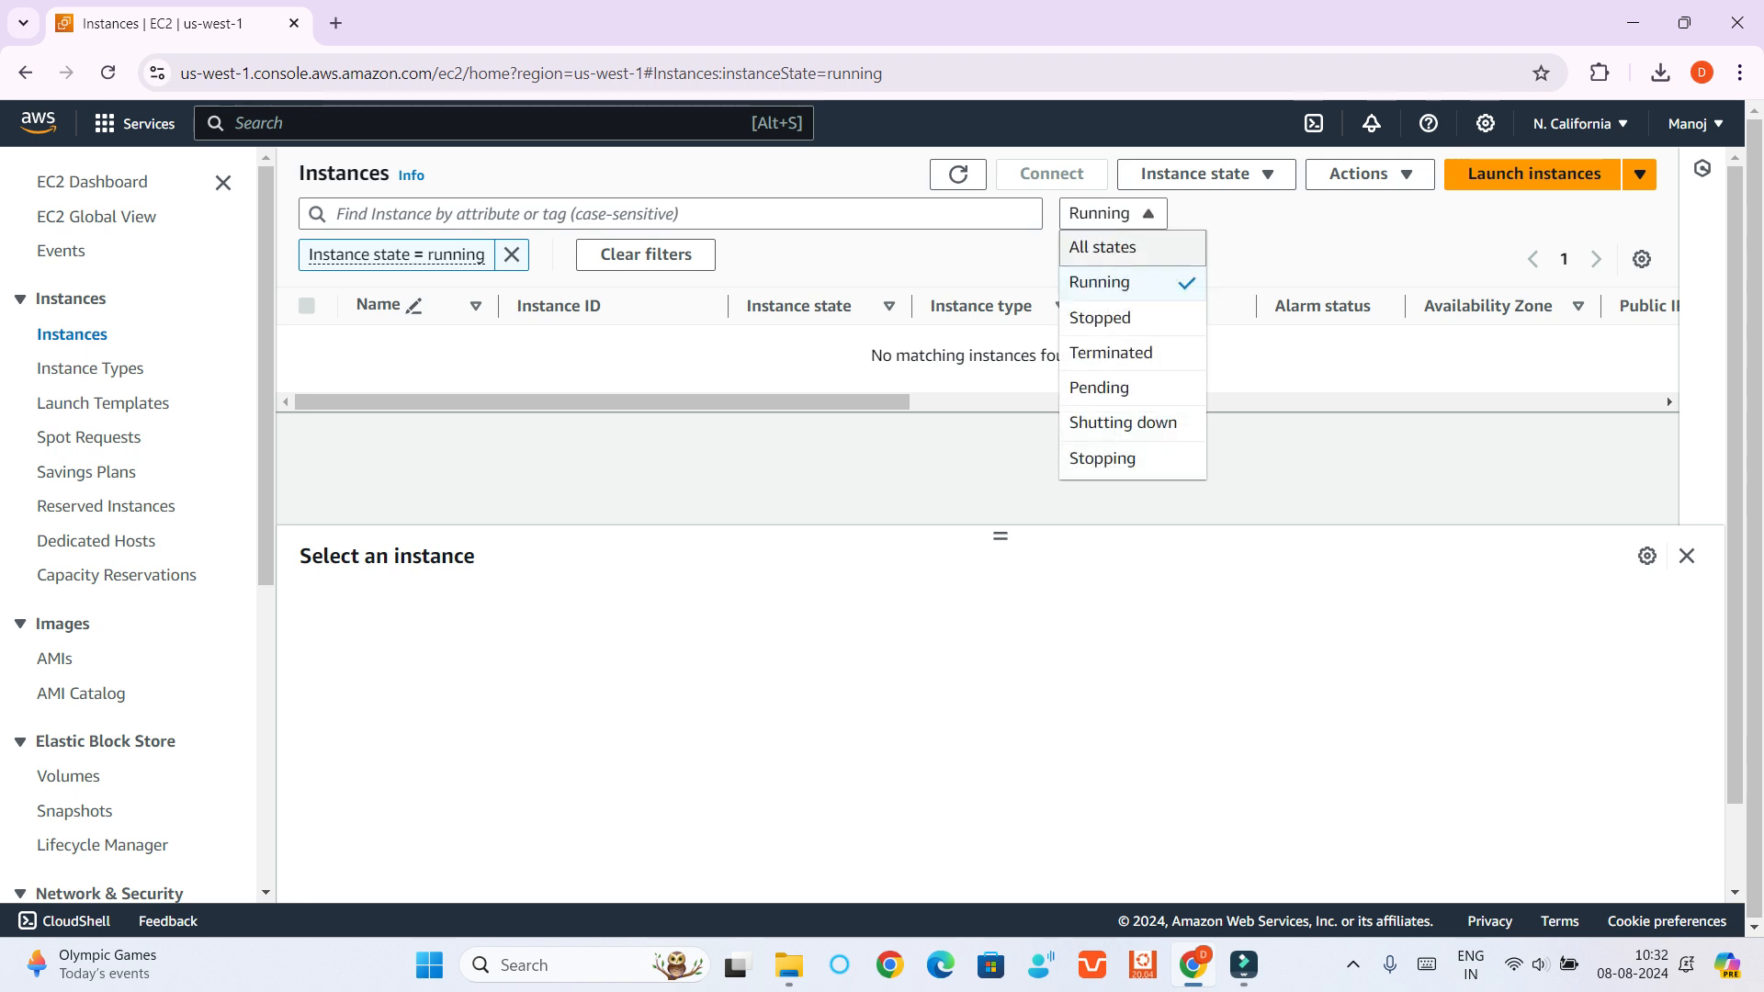
key(Return)
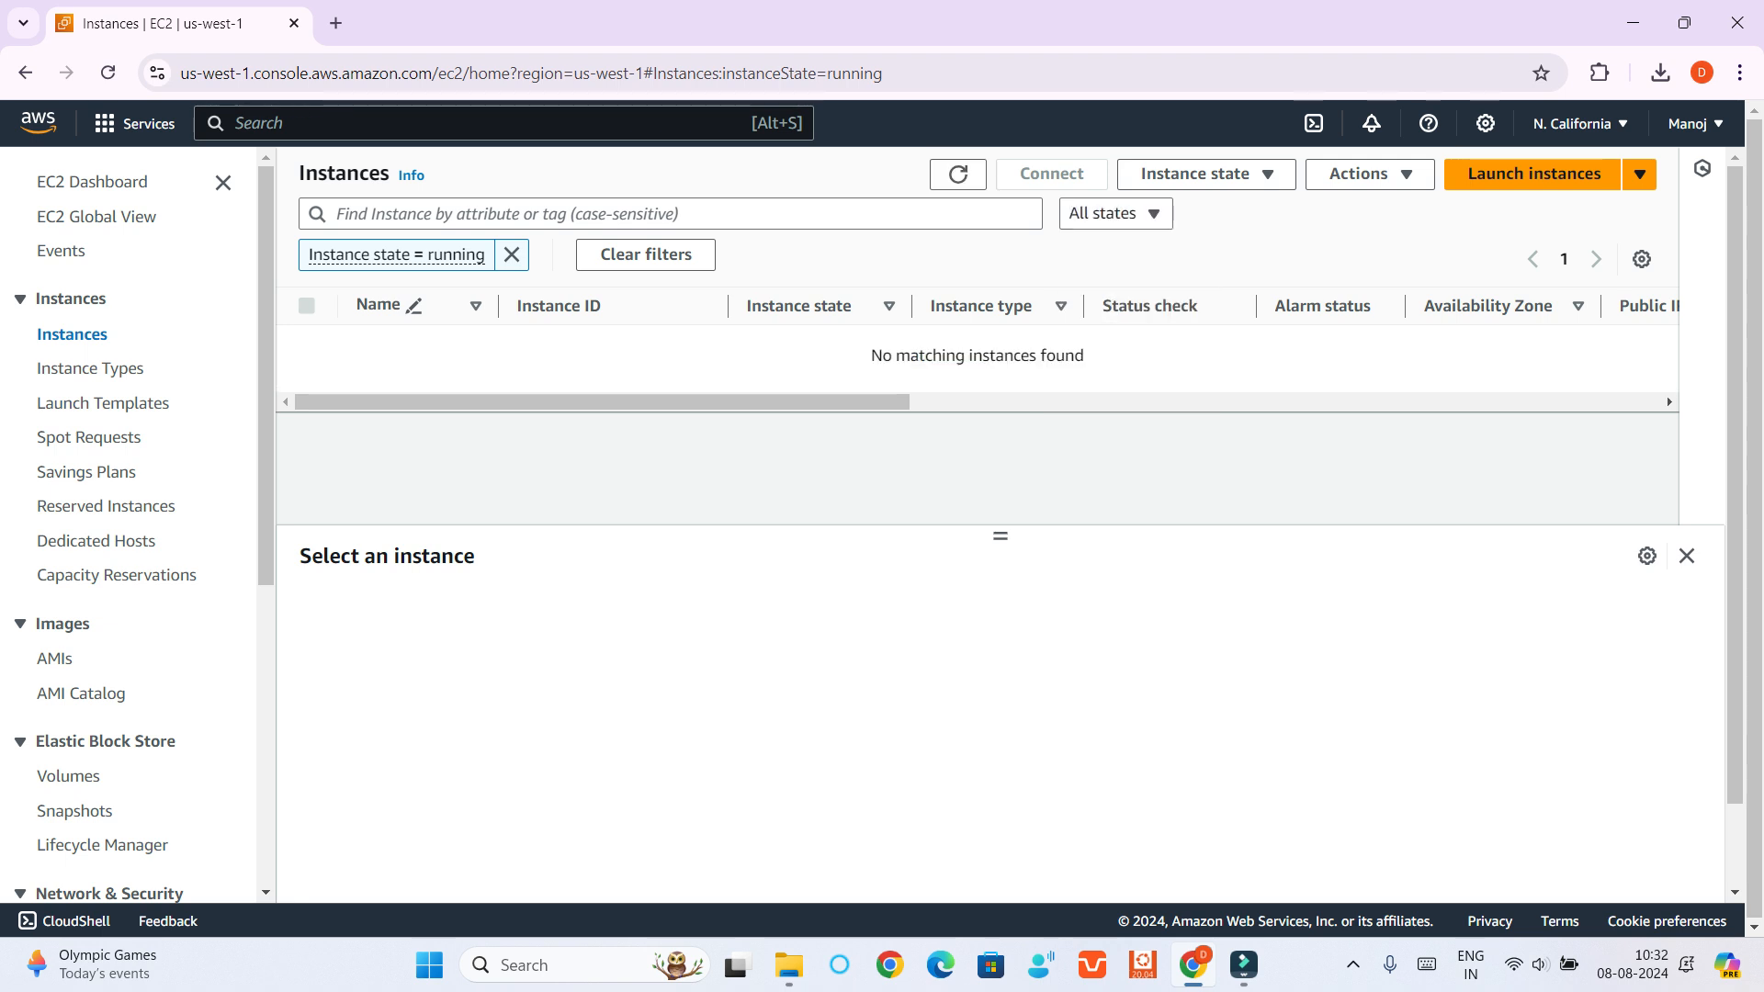
Show the full instances list without the running filter and review the available instance state actions
click(71, 334)
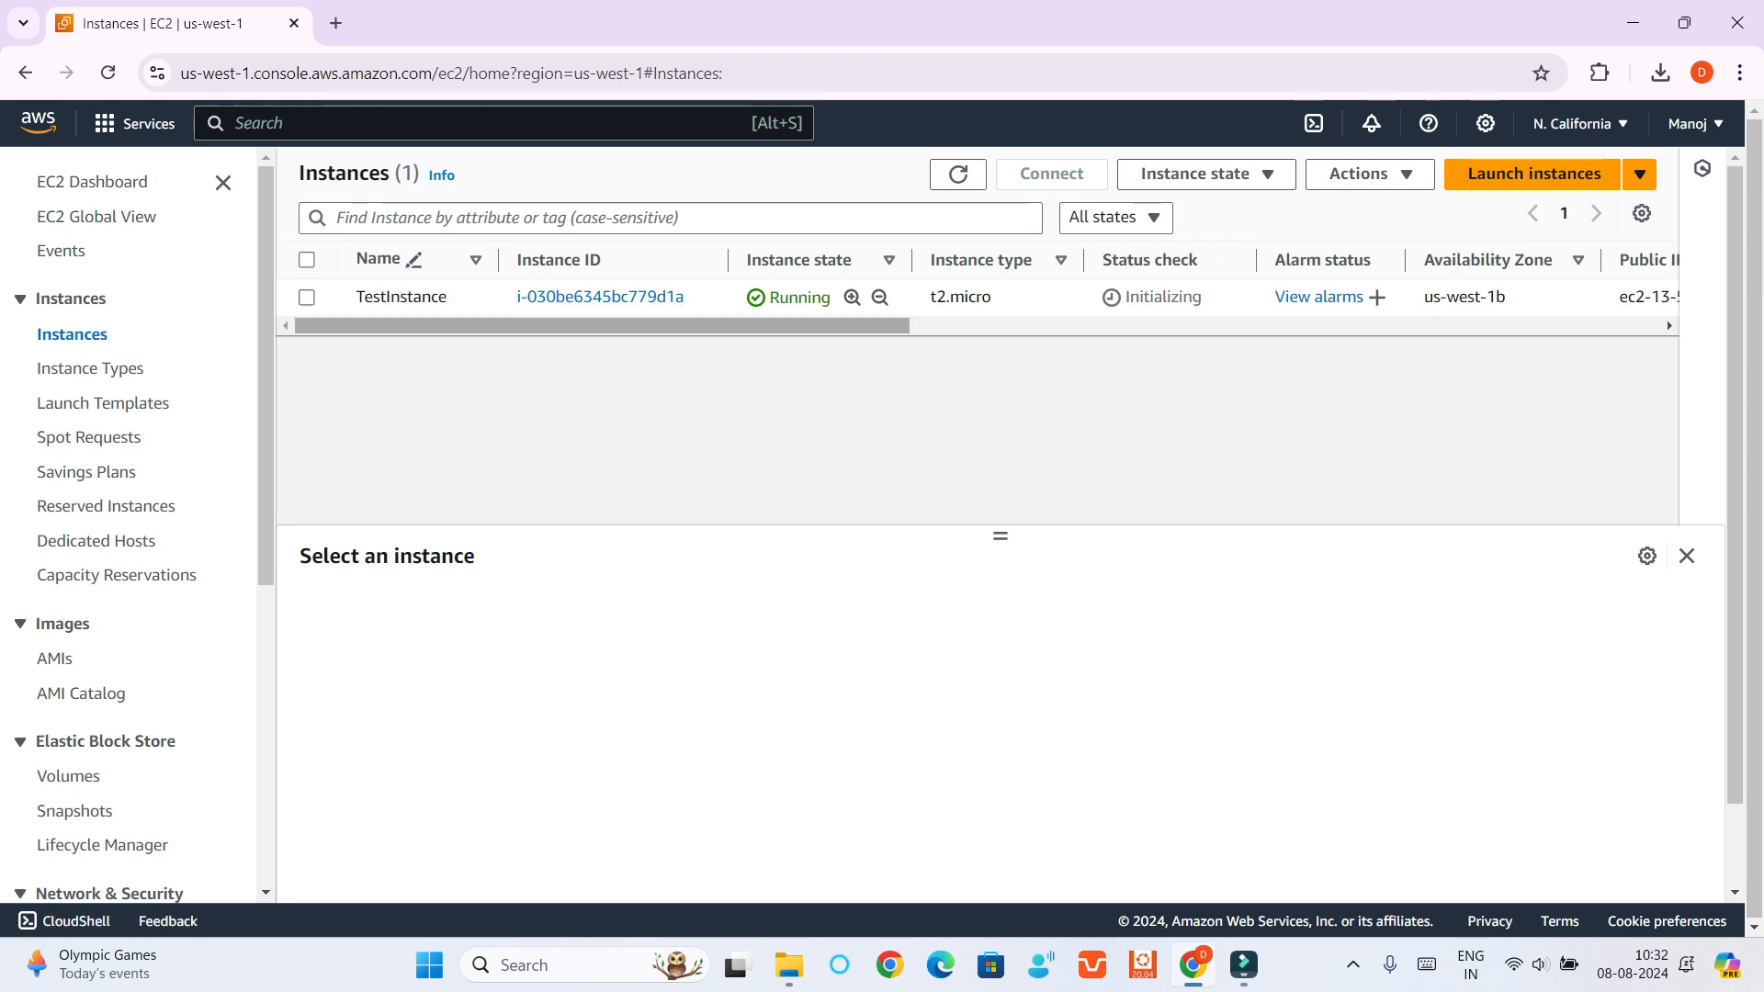
drag(597, 326, 658, 326)
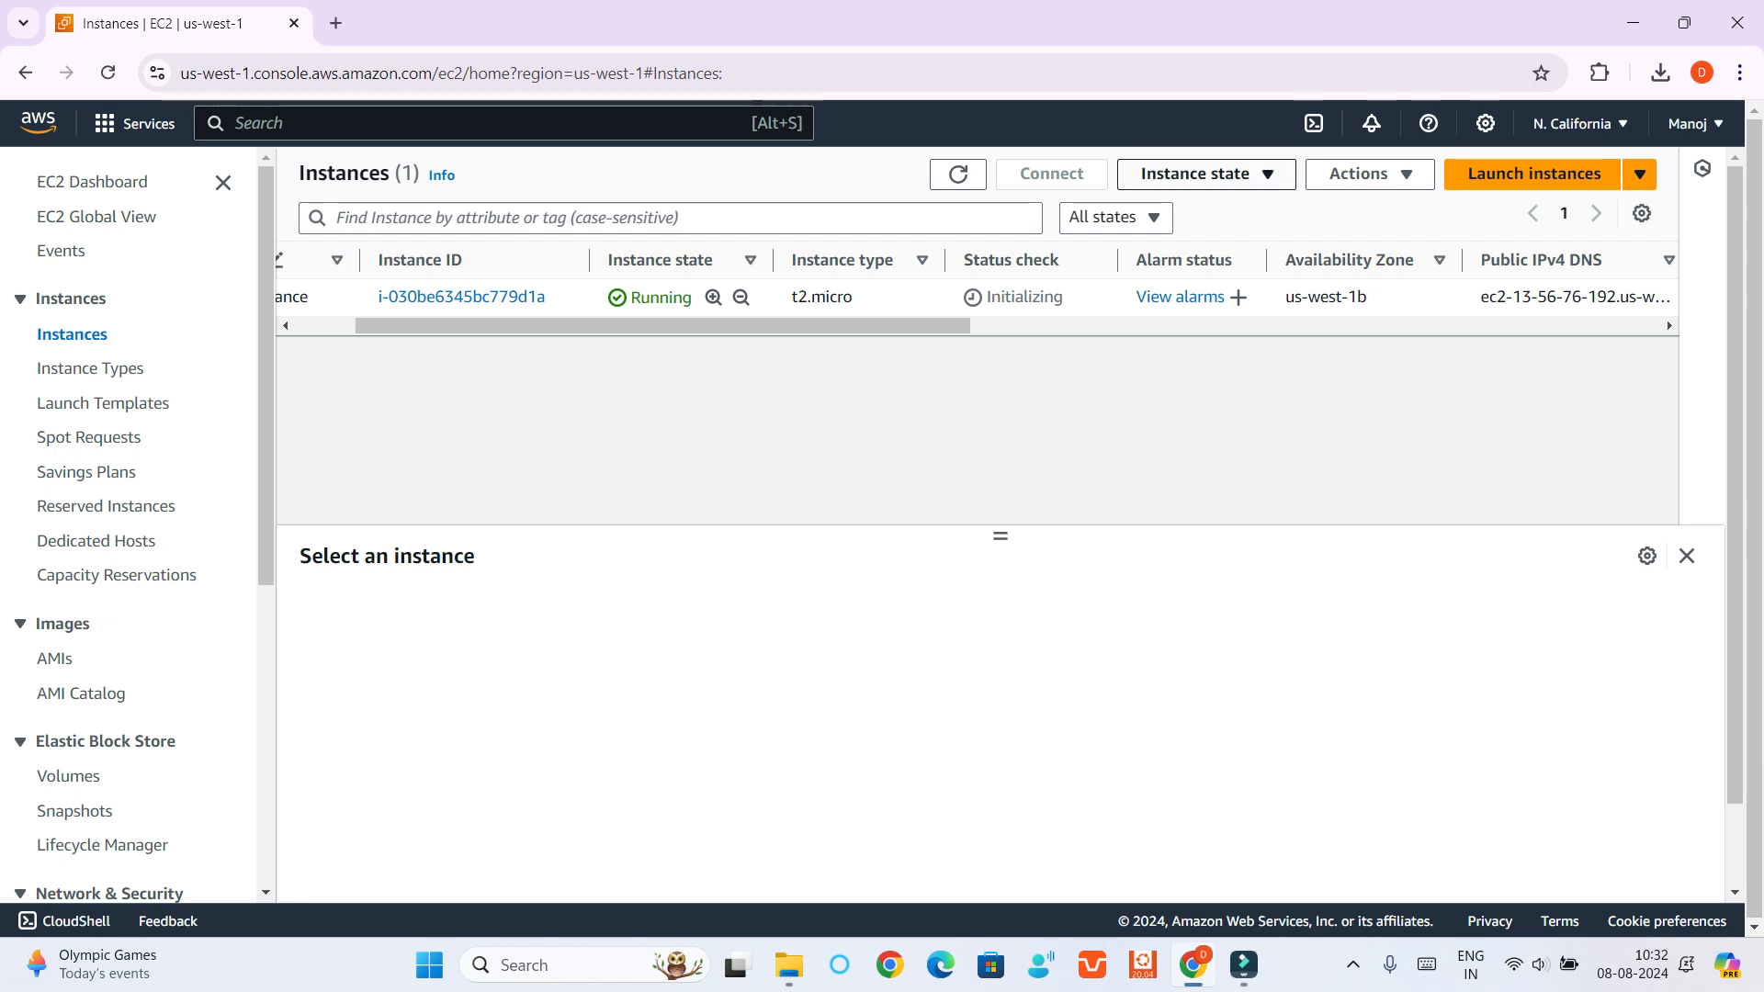
click(1194, 174)
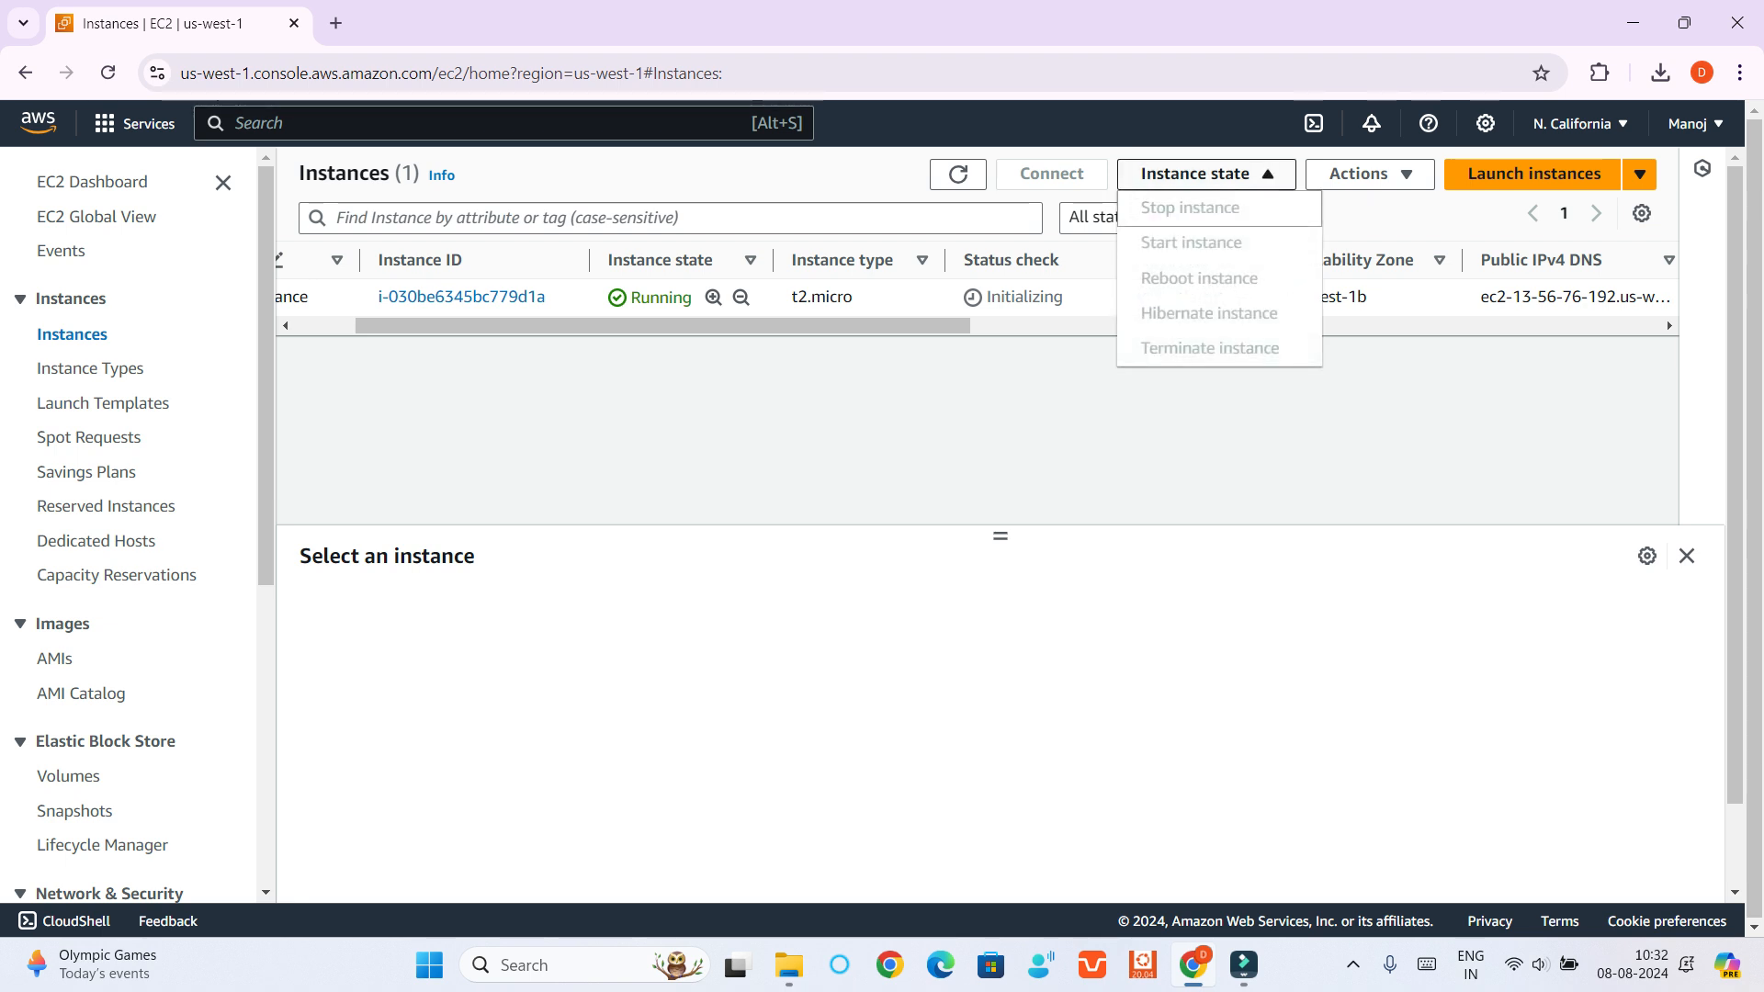
key(Down)
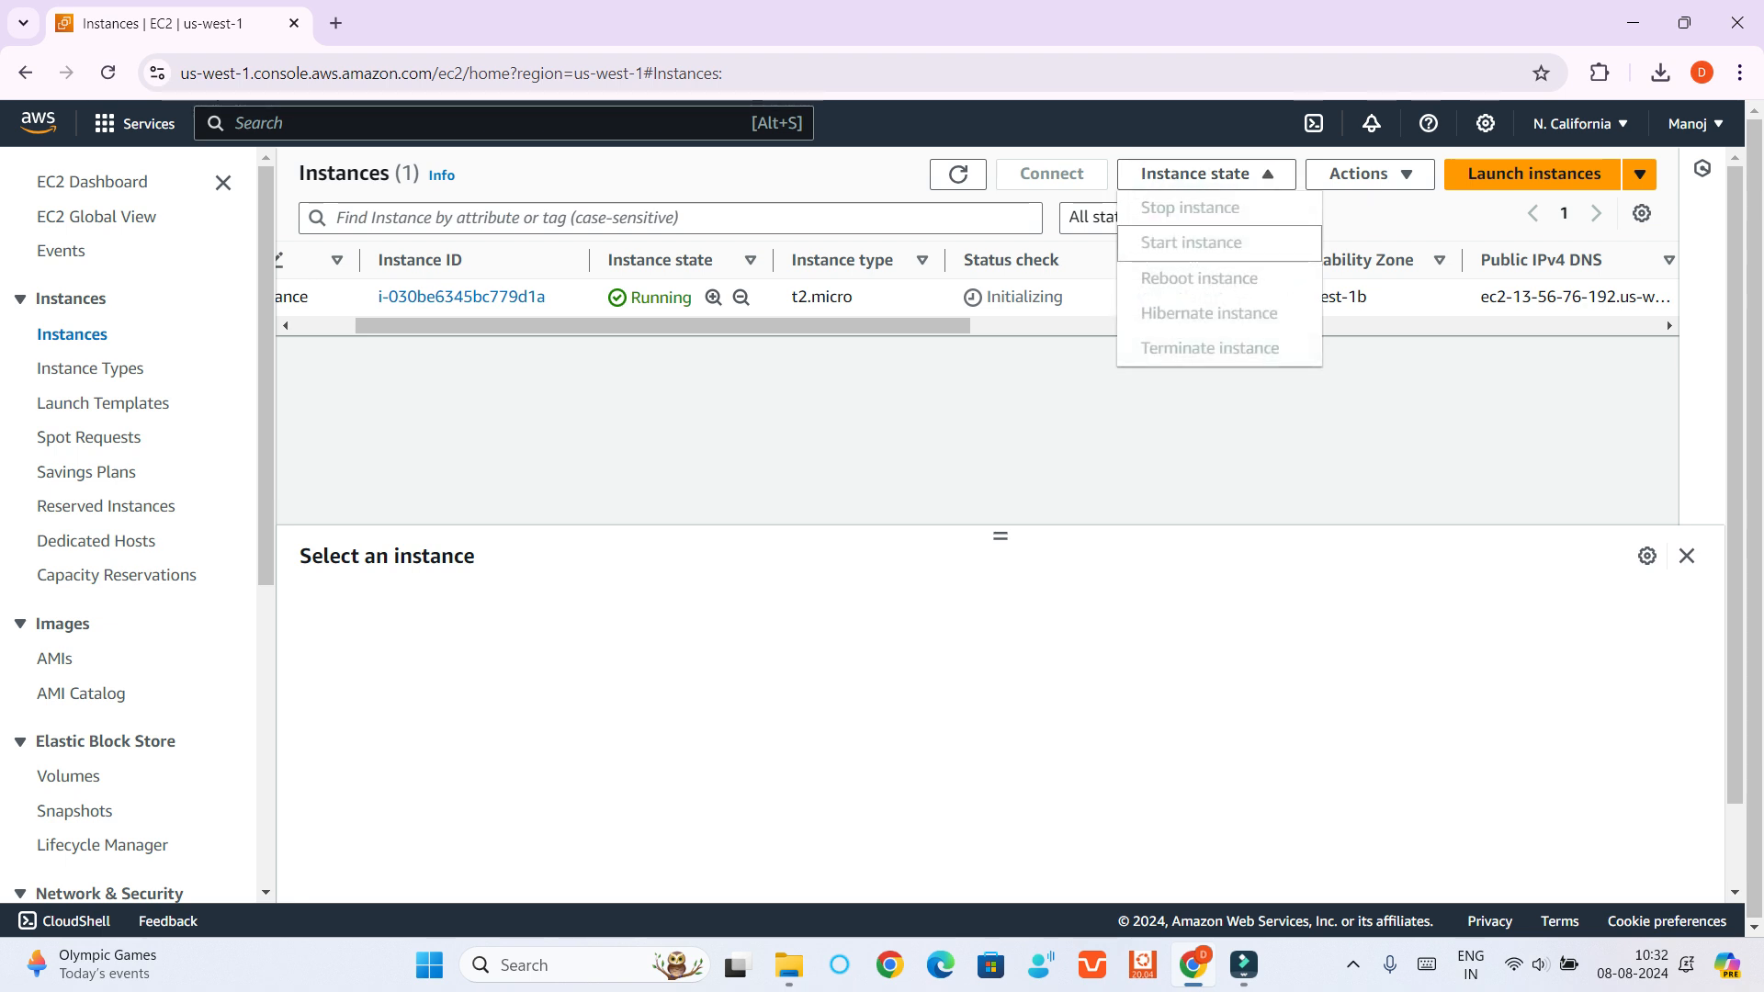
key(Up)
key(Down)
key(Down)
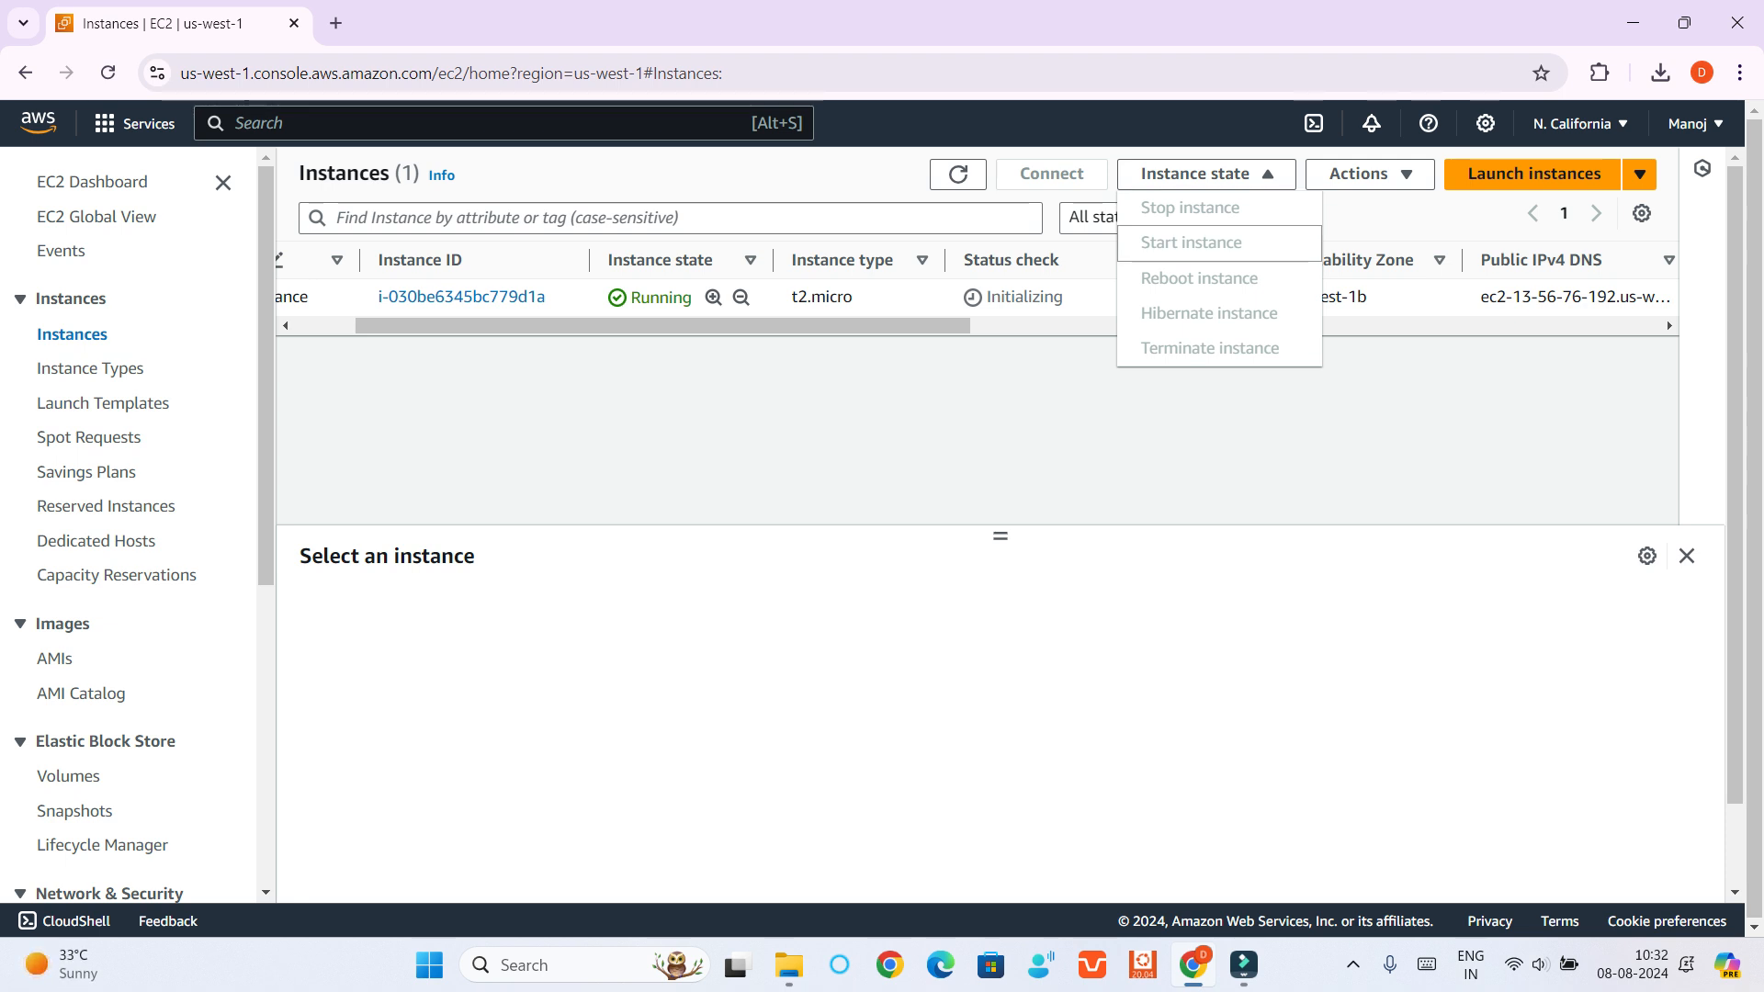
key(Down)
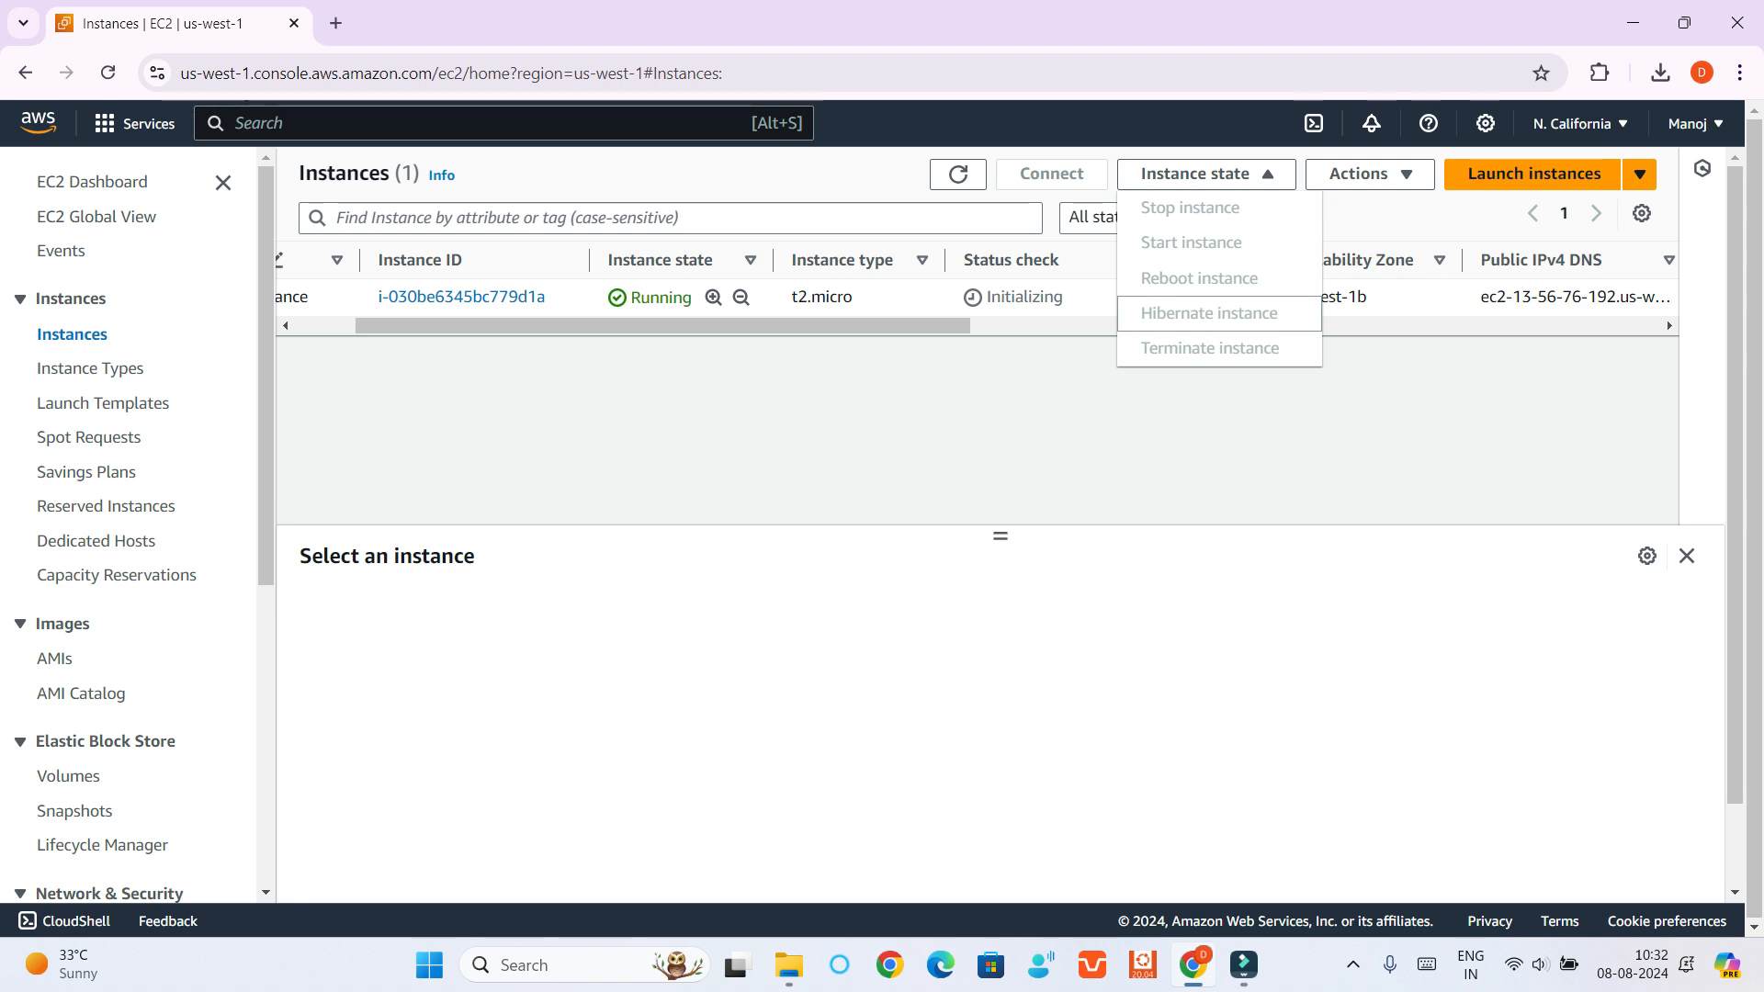
key(Down)
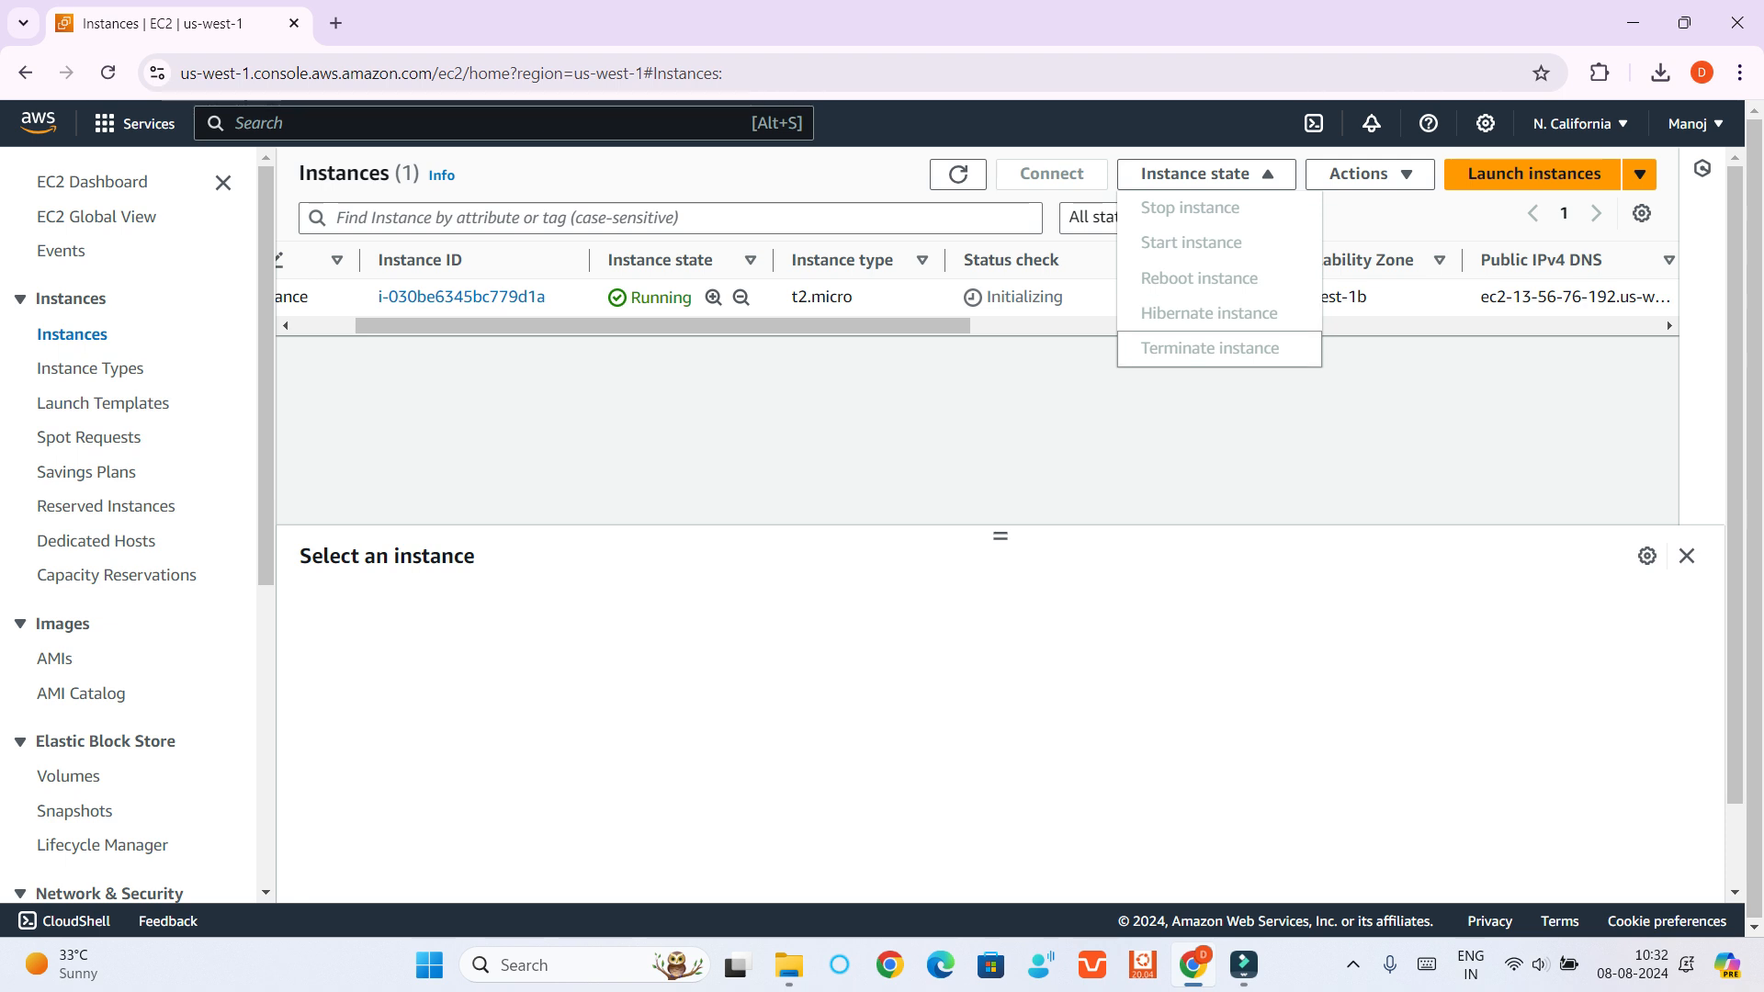
key(Escape)
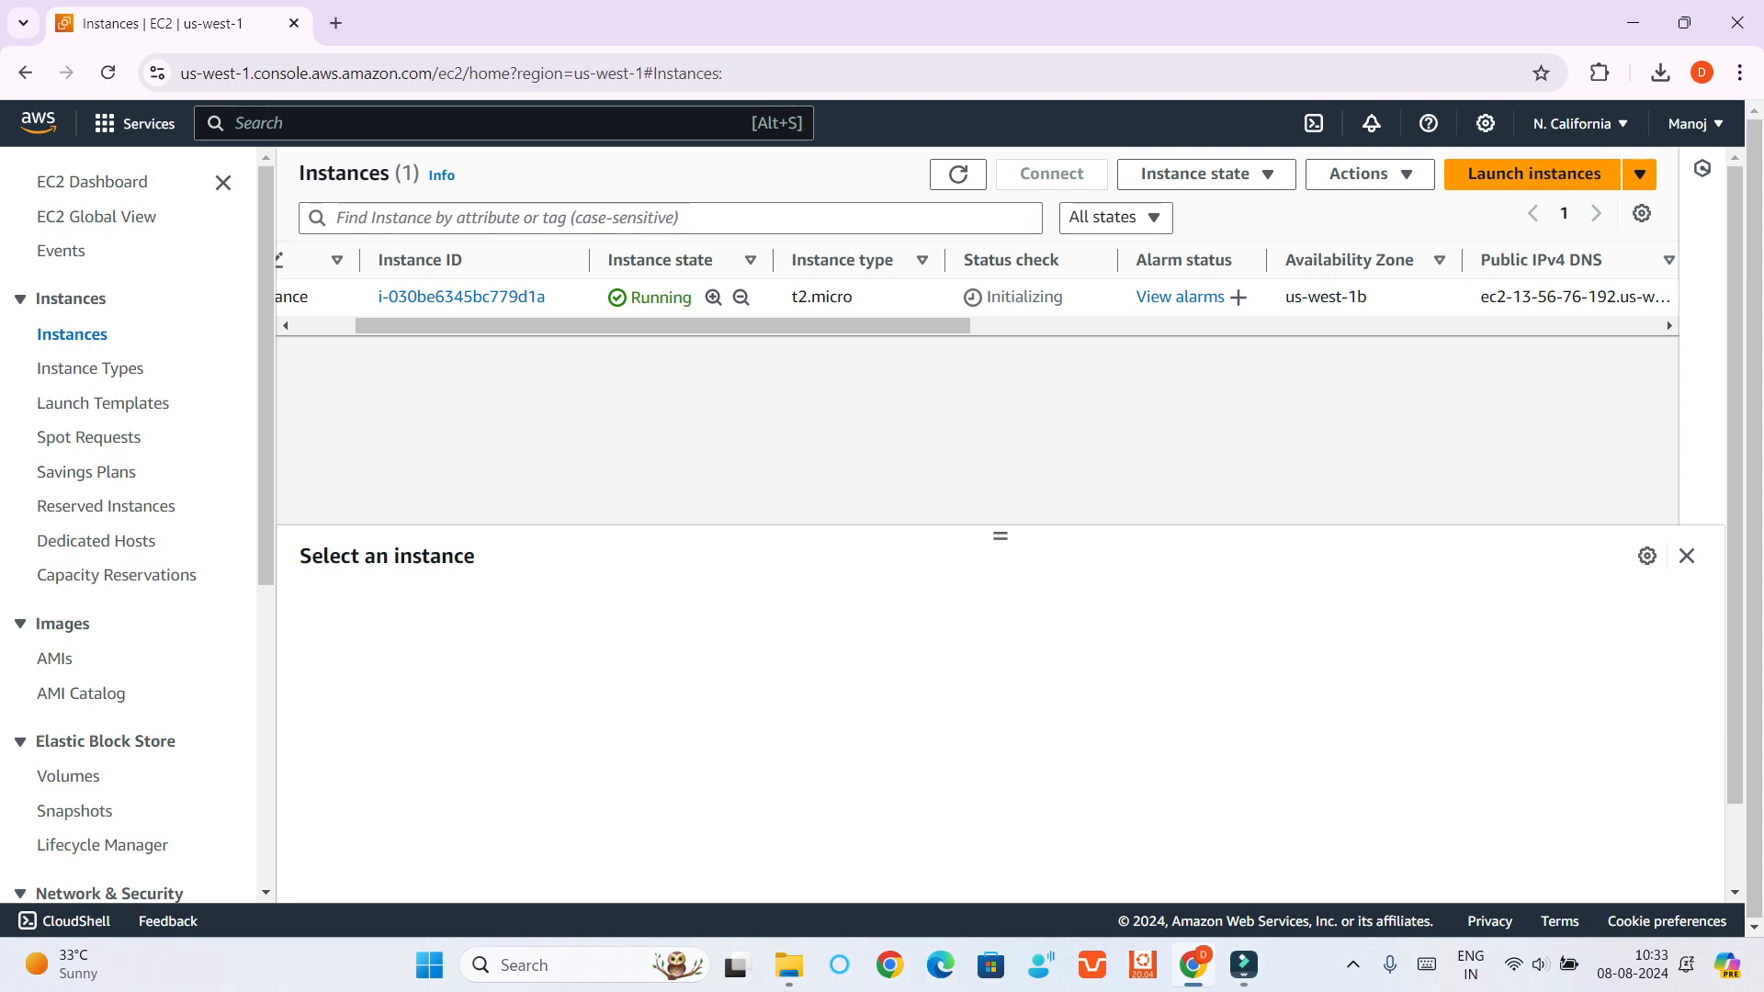
drag(662, 326, 601, 326)
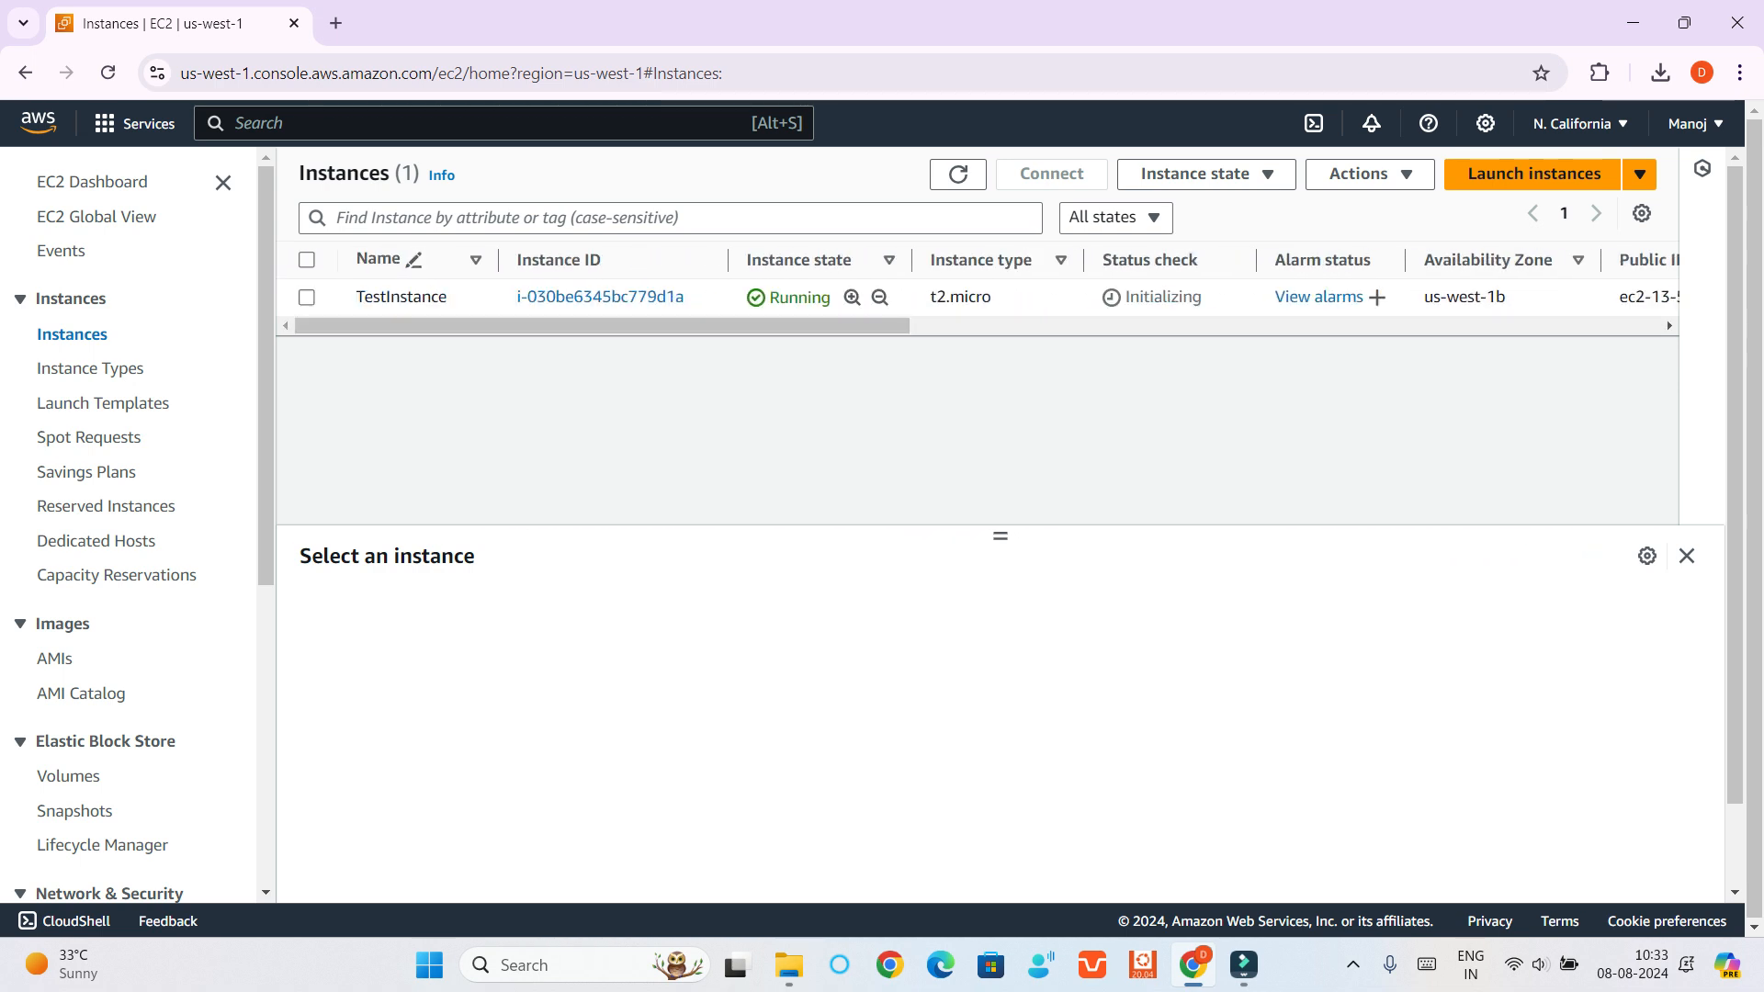
Select TestInstance, open its connection options and examine the SSM Agent notice under Session Manager
click(307, 296)
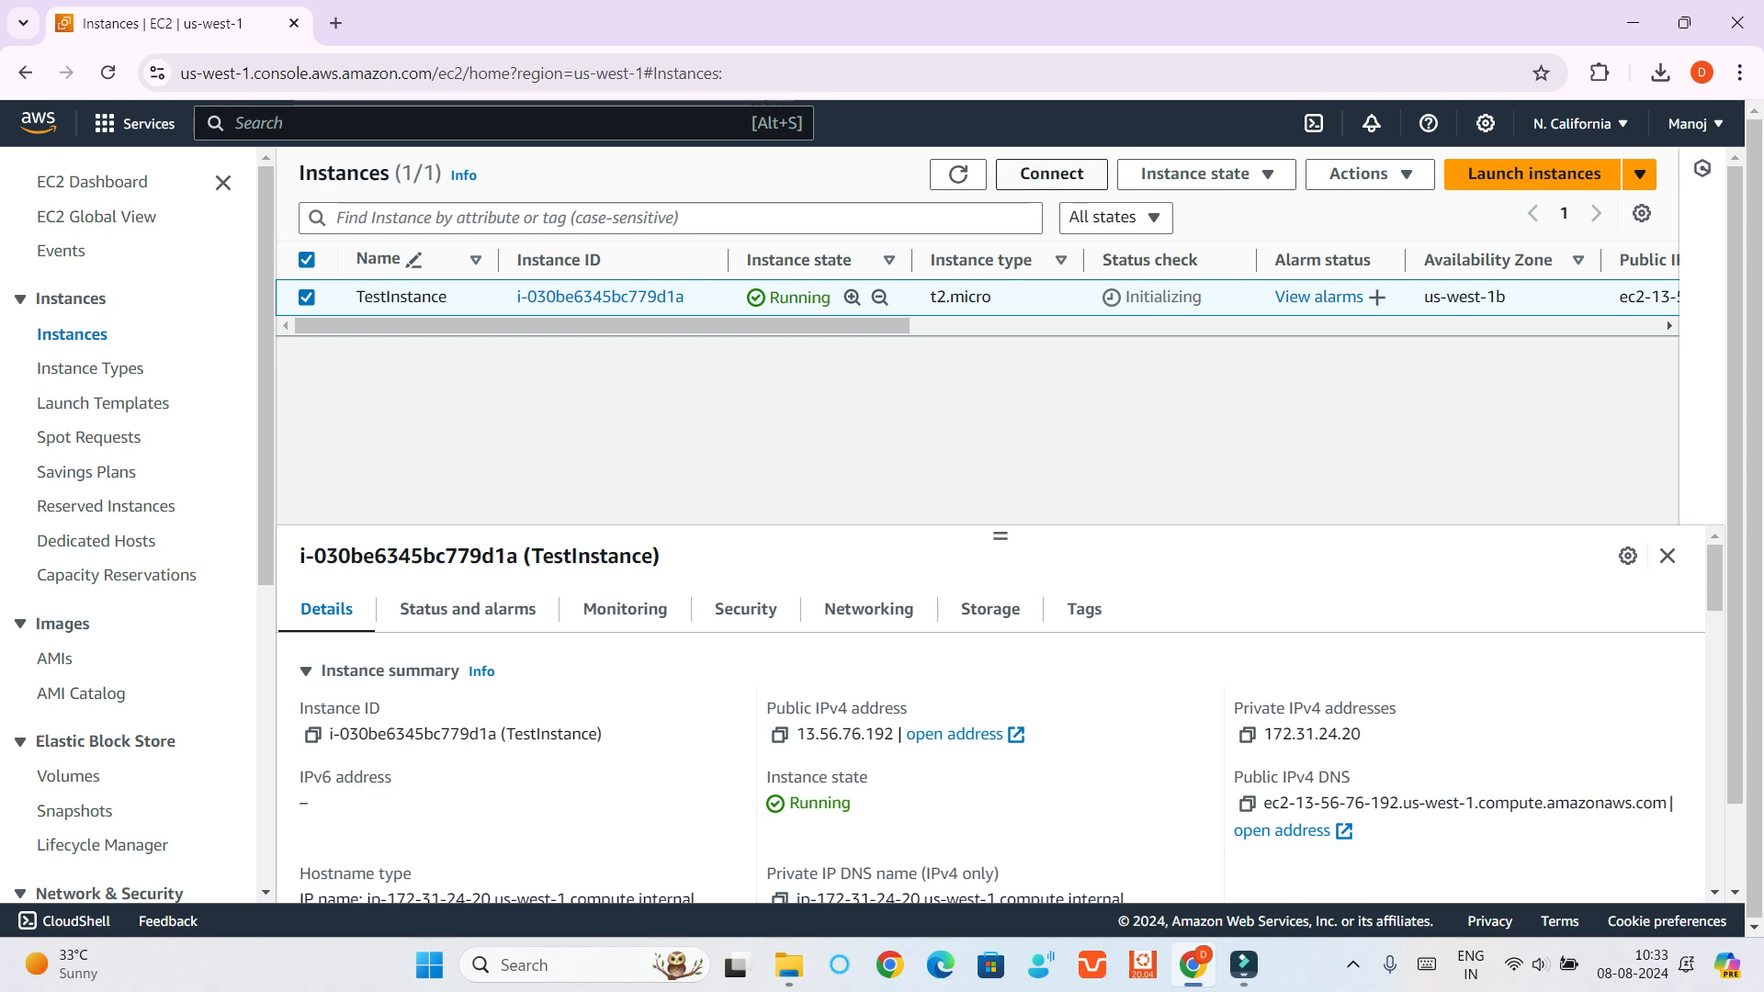
click(1051, 172)
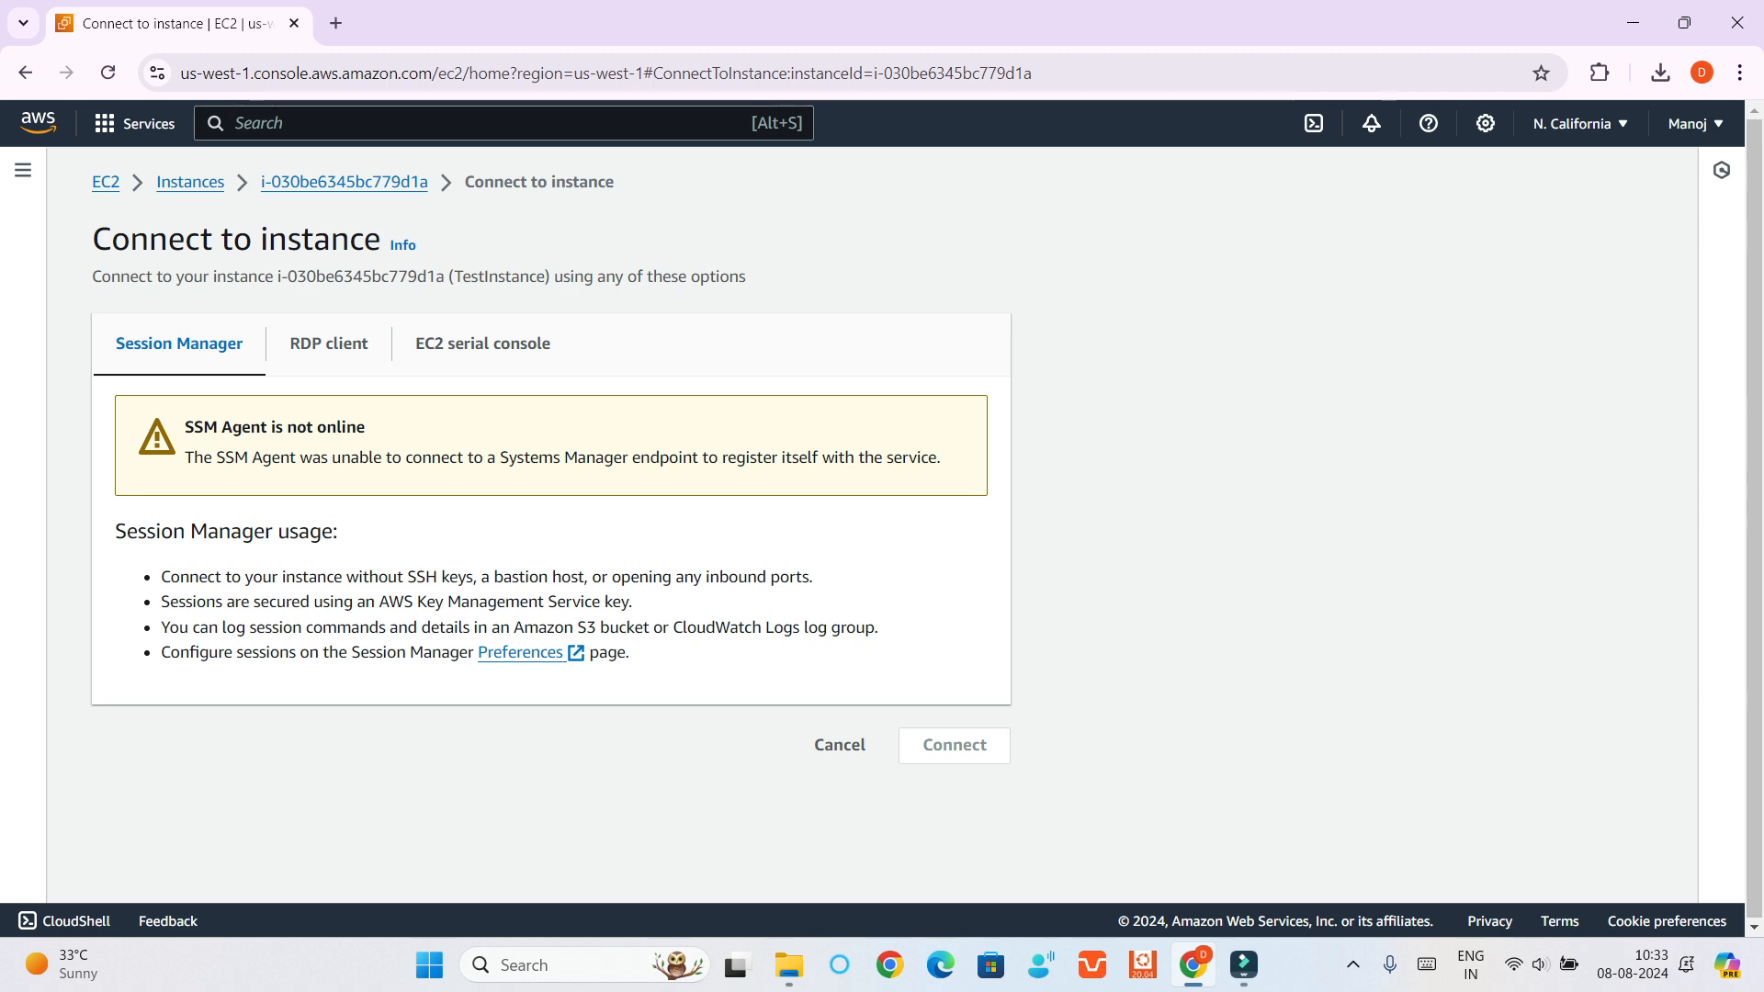
drag(184, 427, 365, 427)
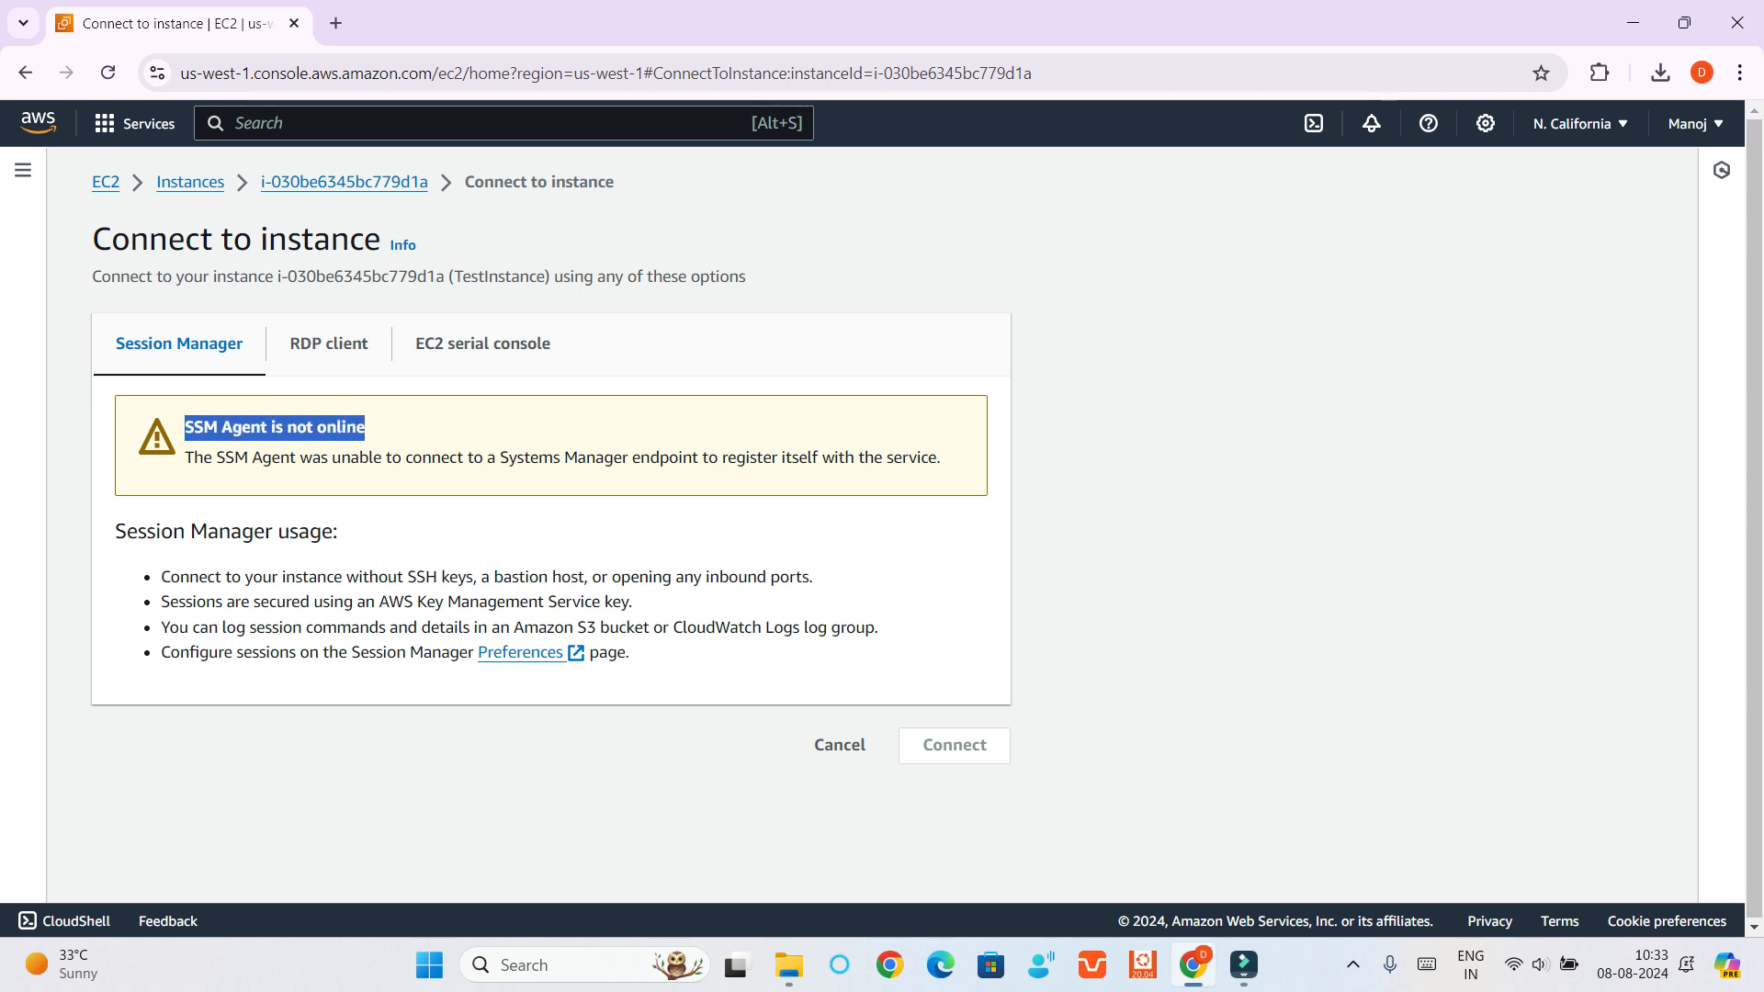
click(395, 429)
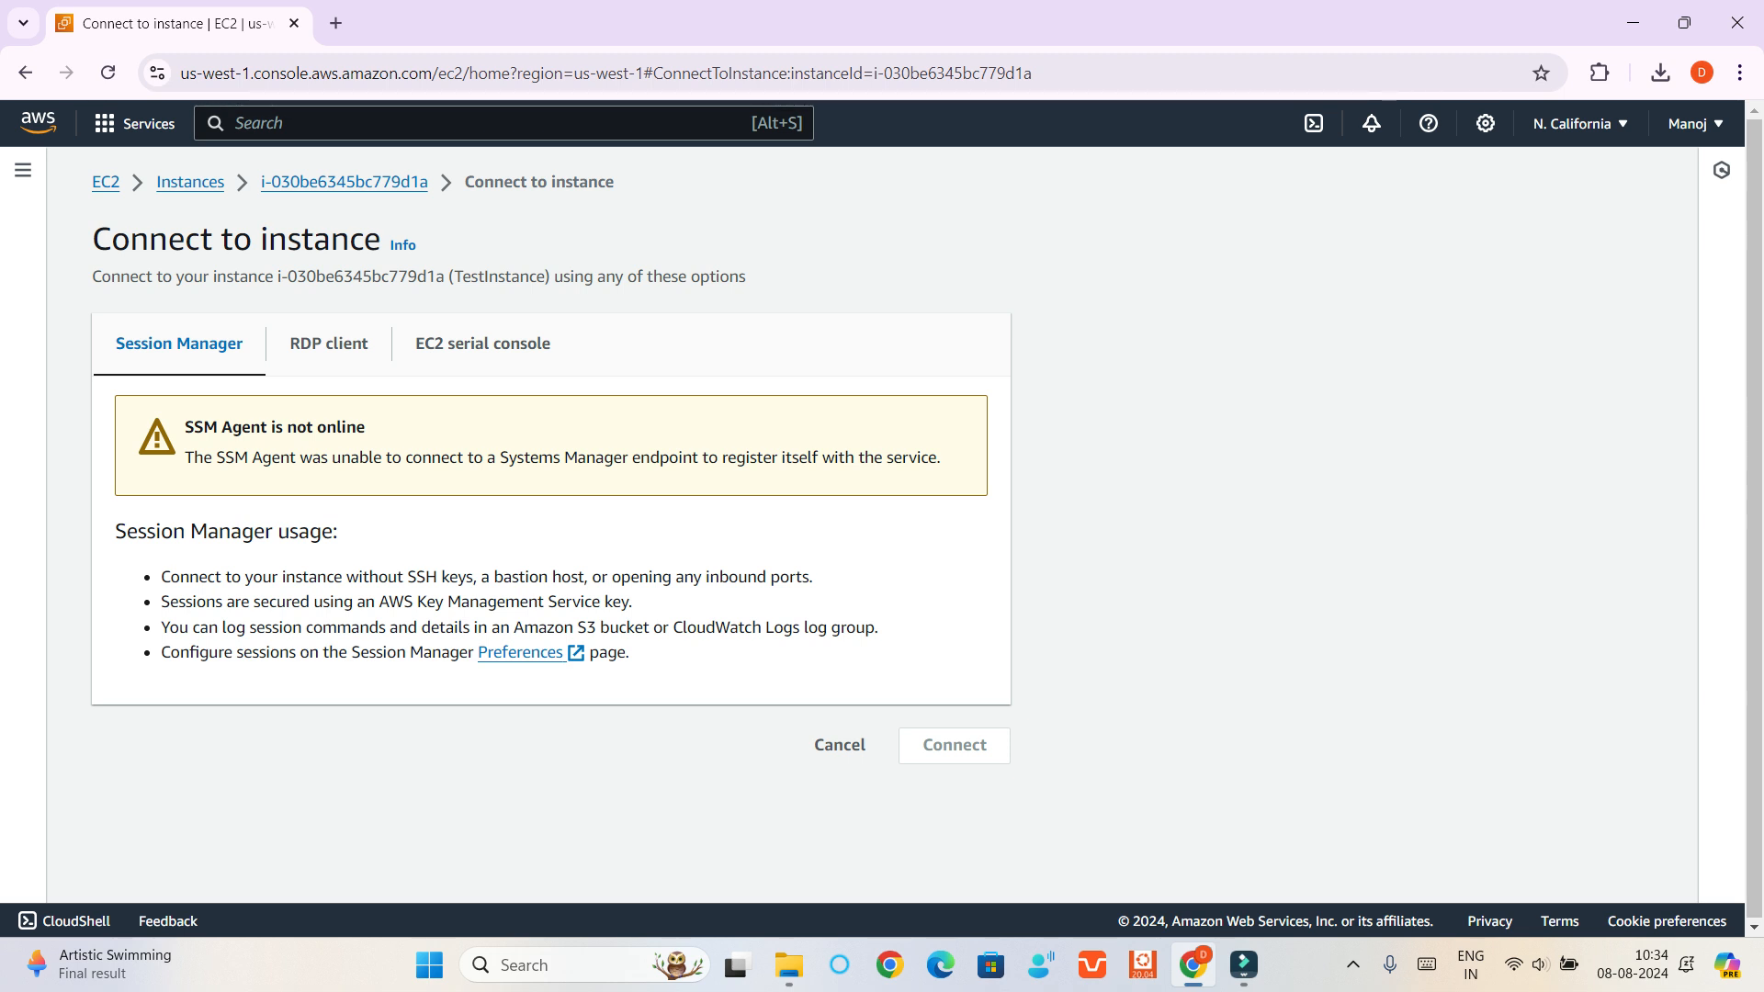
drag(184, 427, 274, 428)
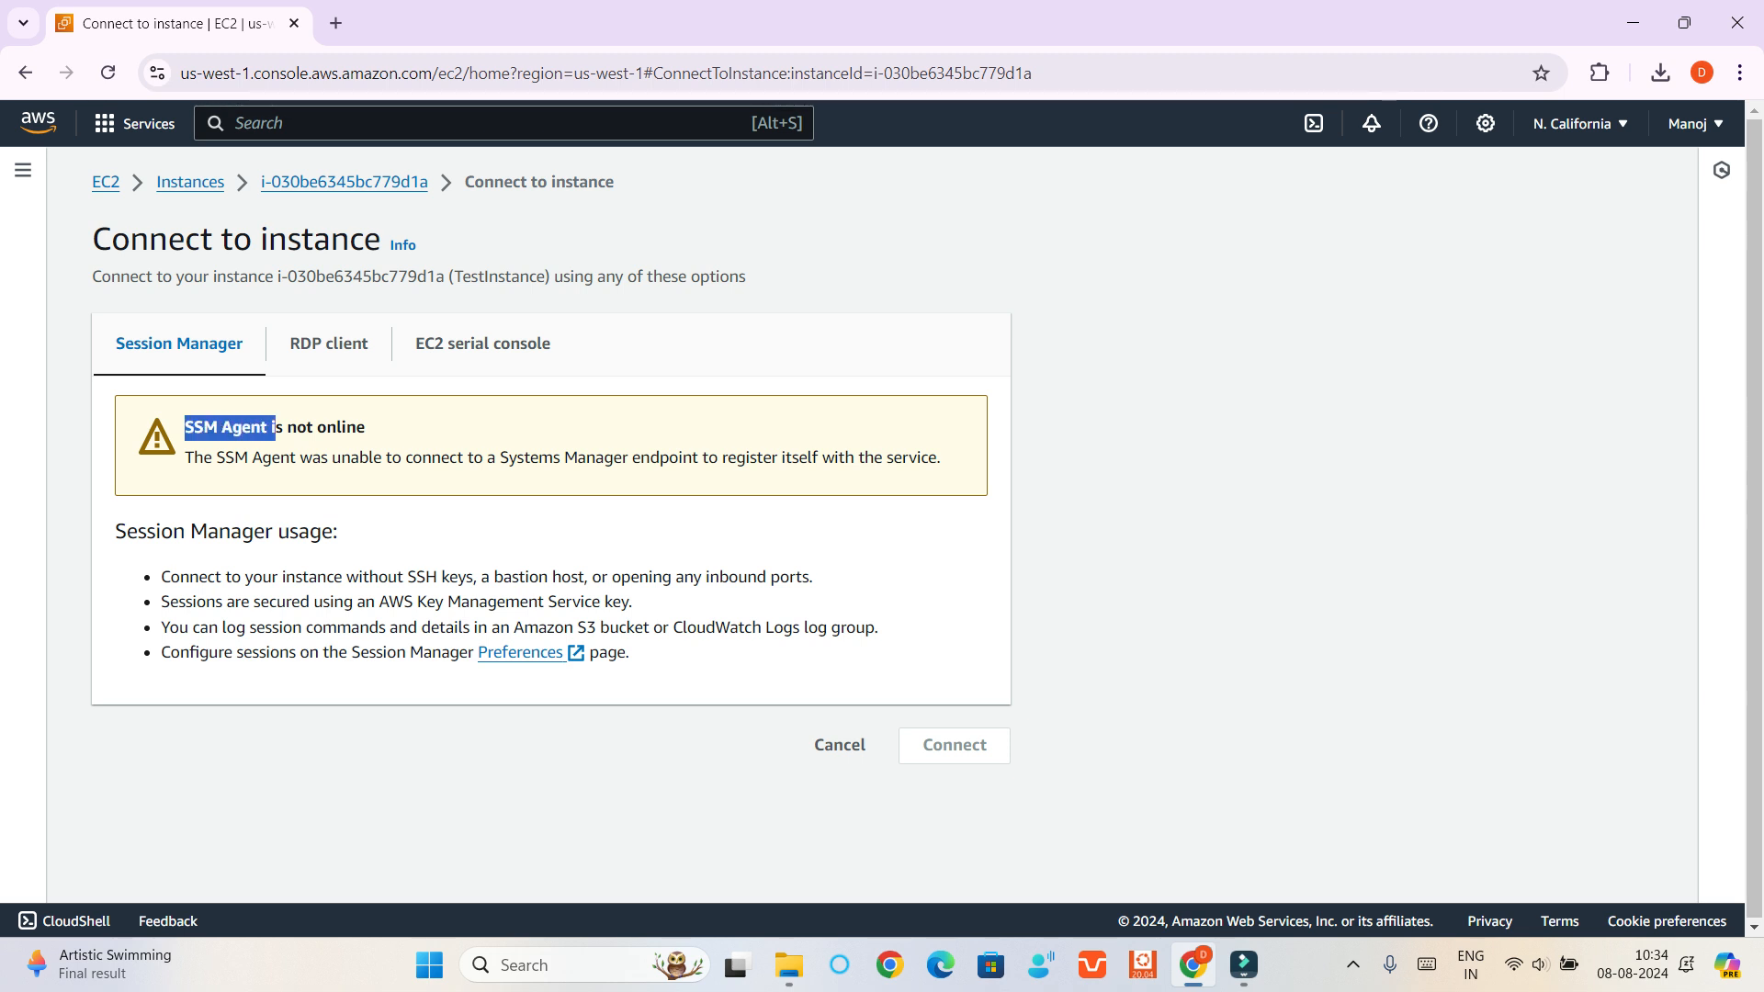
click(276, 428)
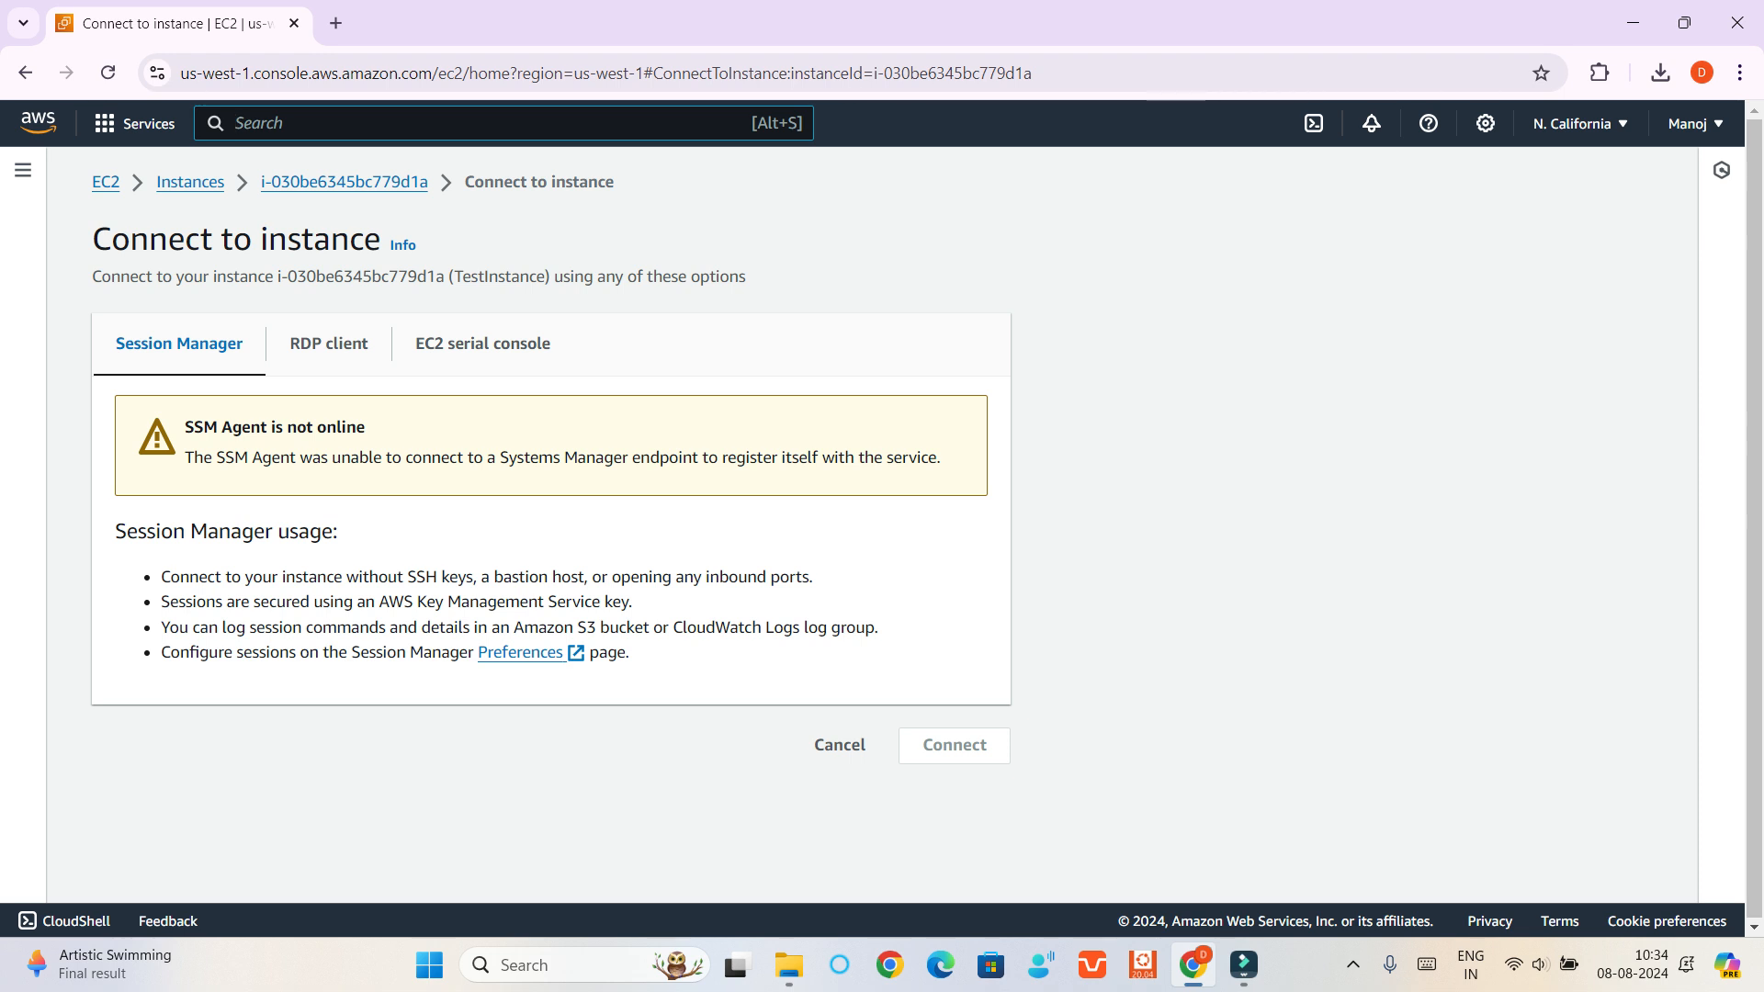
Search the AWS services for roles and open the Roles list in IAM
text(roles)
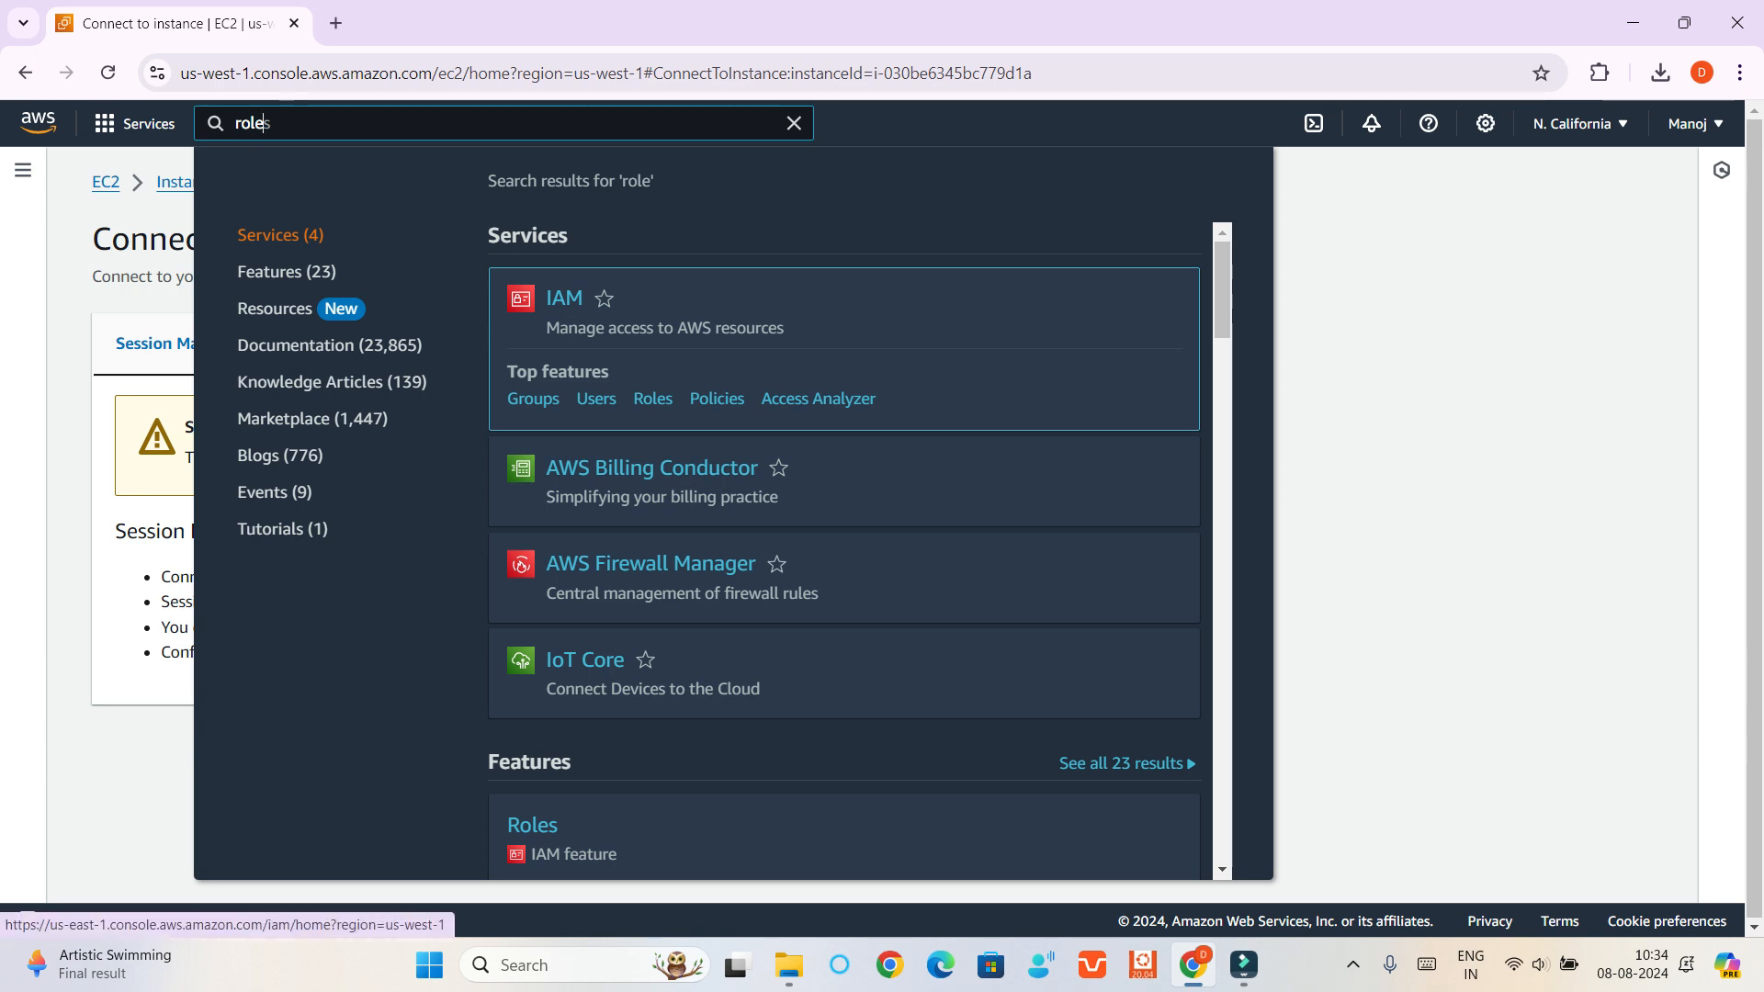
key(Return)
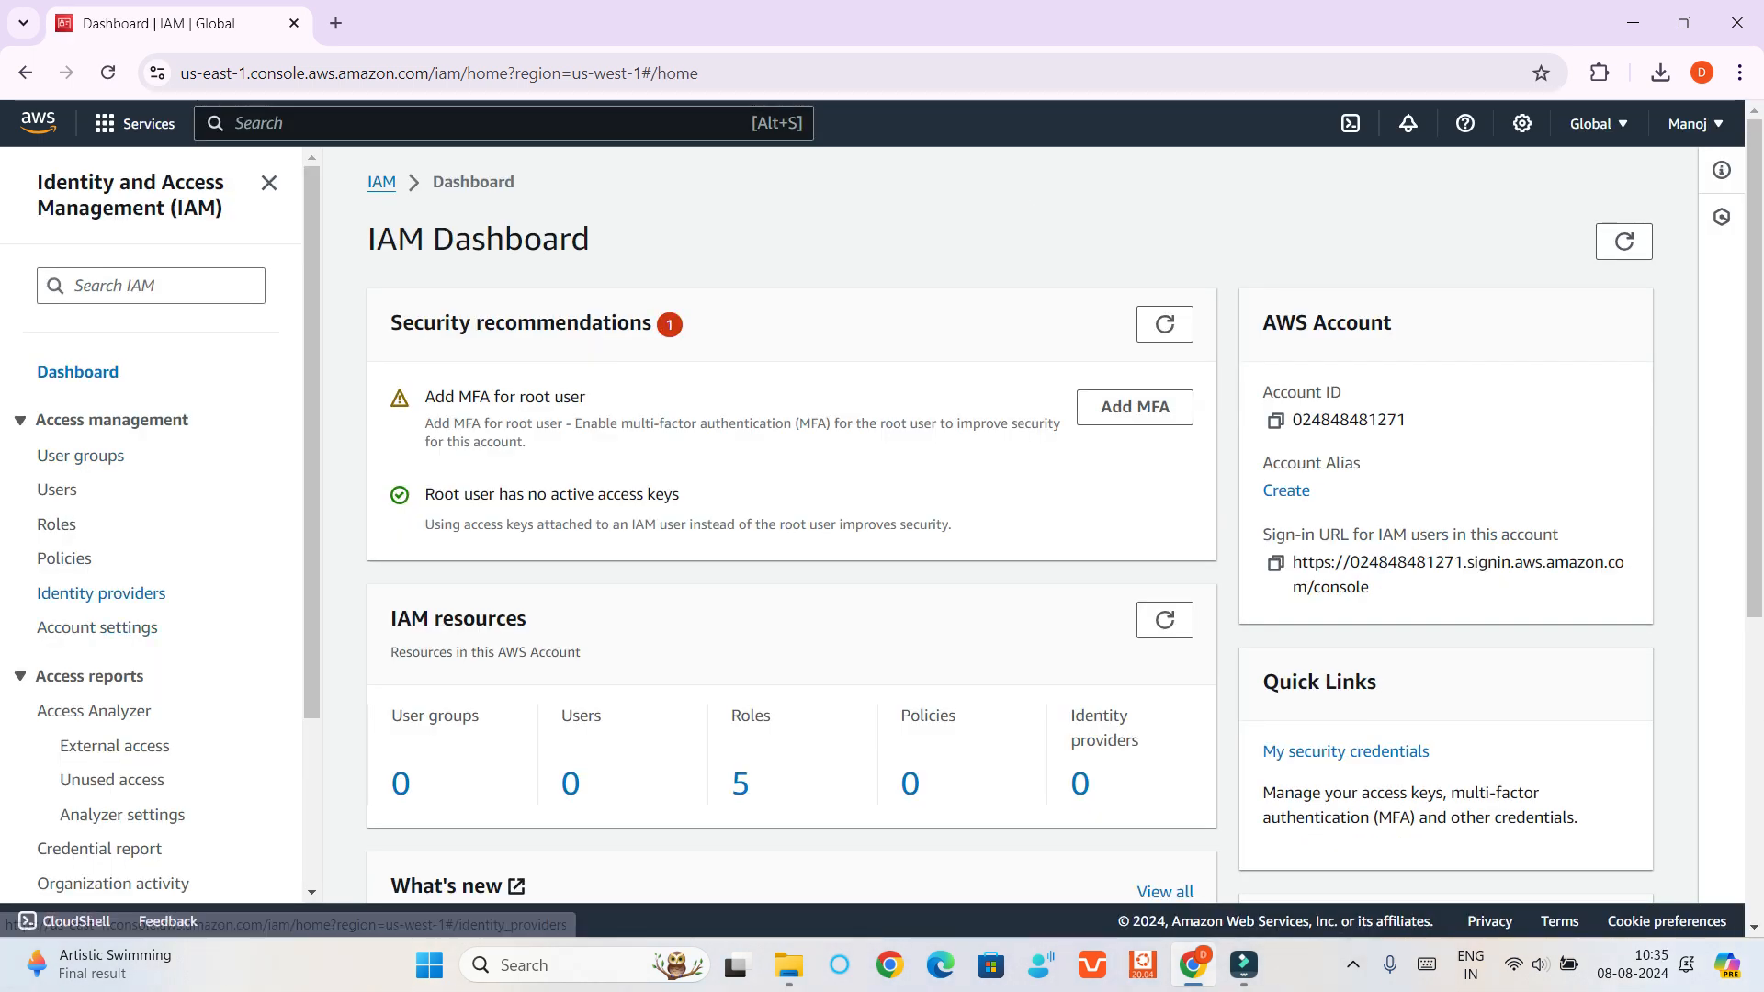
click(56, 523)
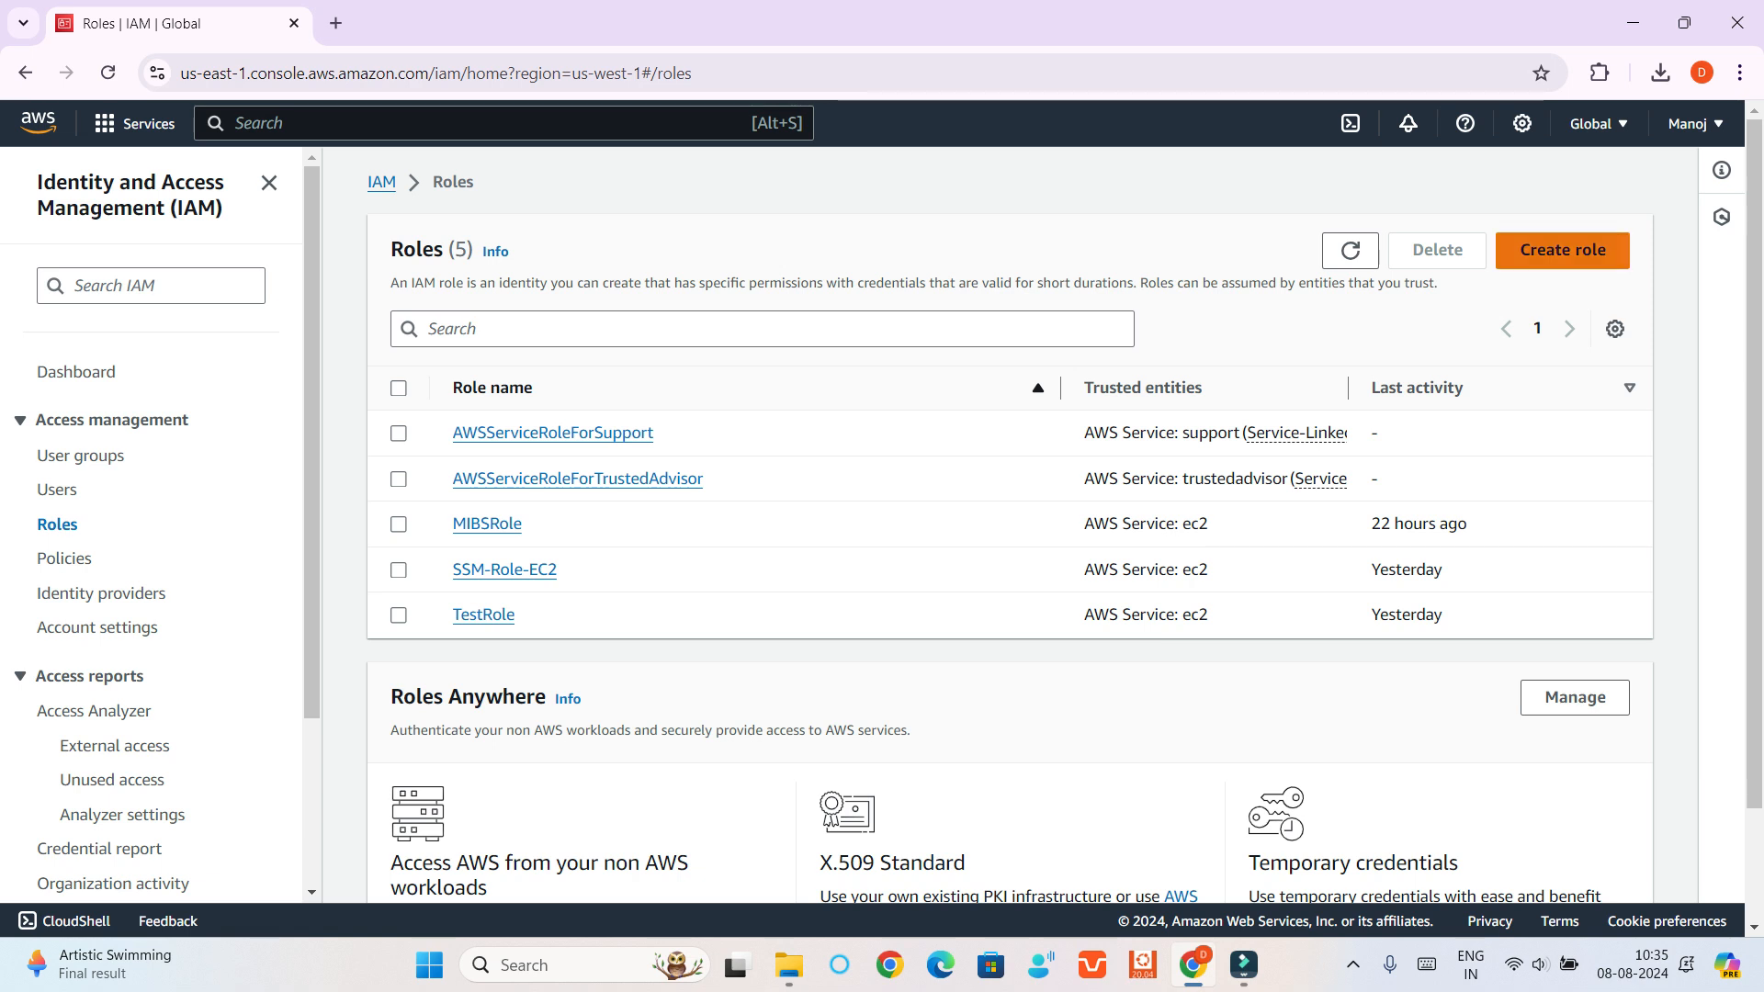
Start creating an IAM role with AWS service as the trusted entity type and EC2 as the service
click(1562, 249)
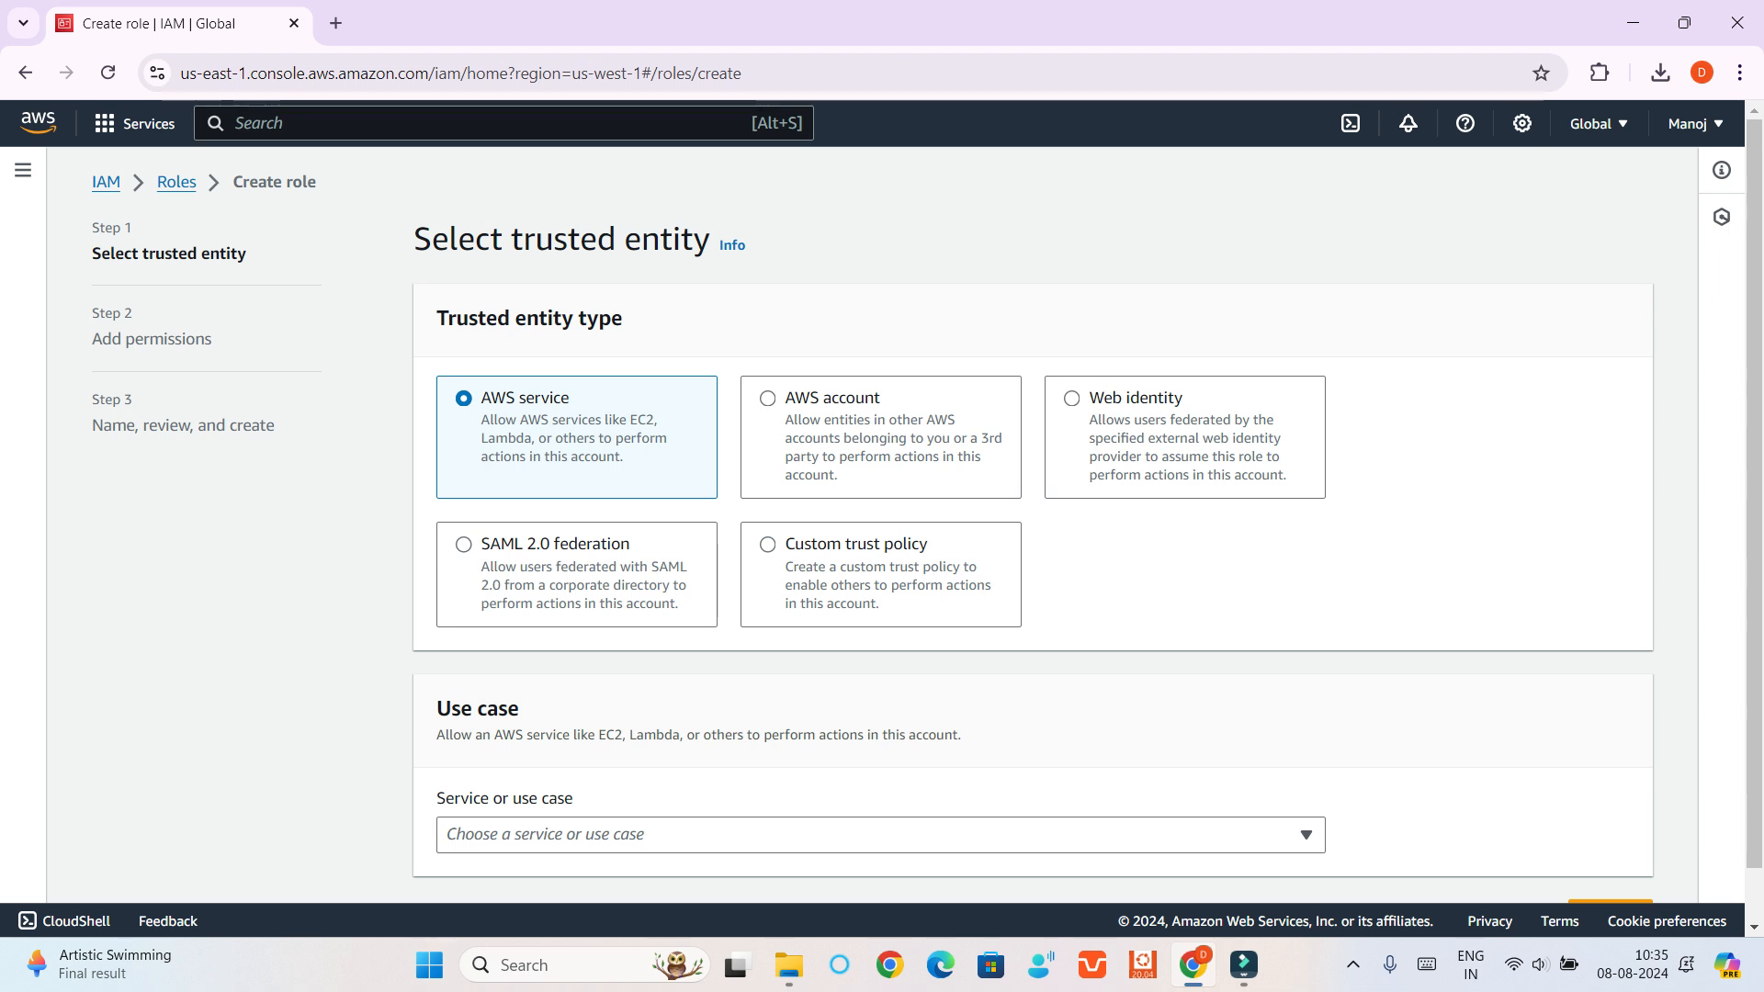
scroll(928, 519, down, 1)
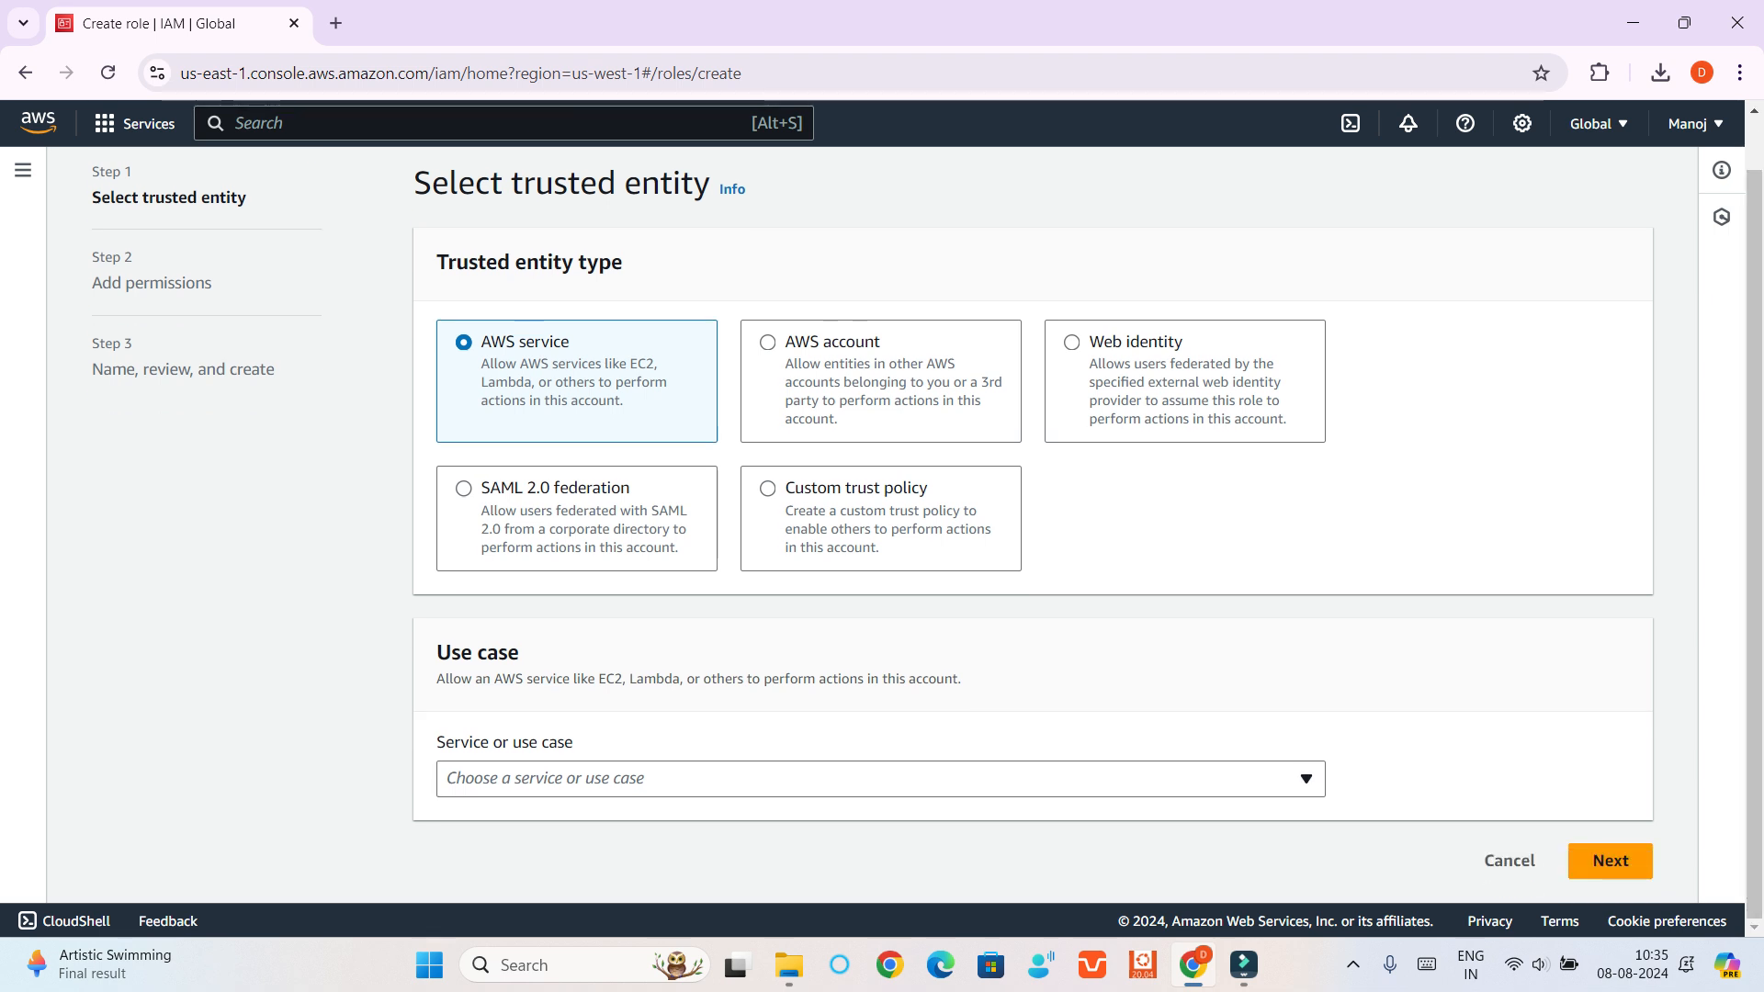
click(880, 779)
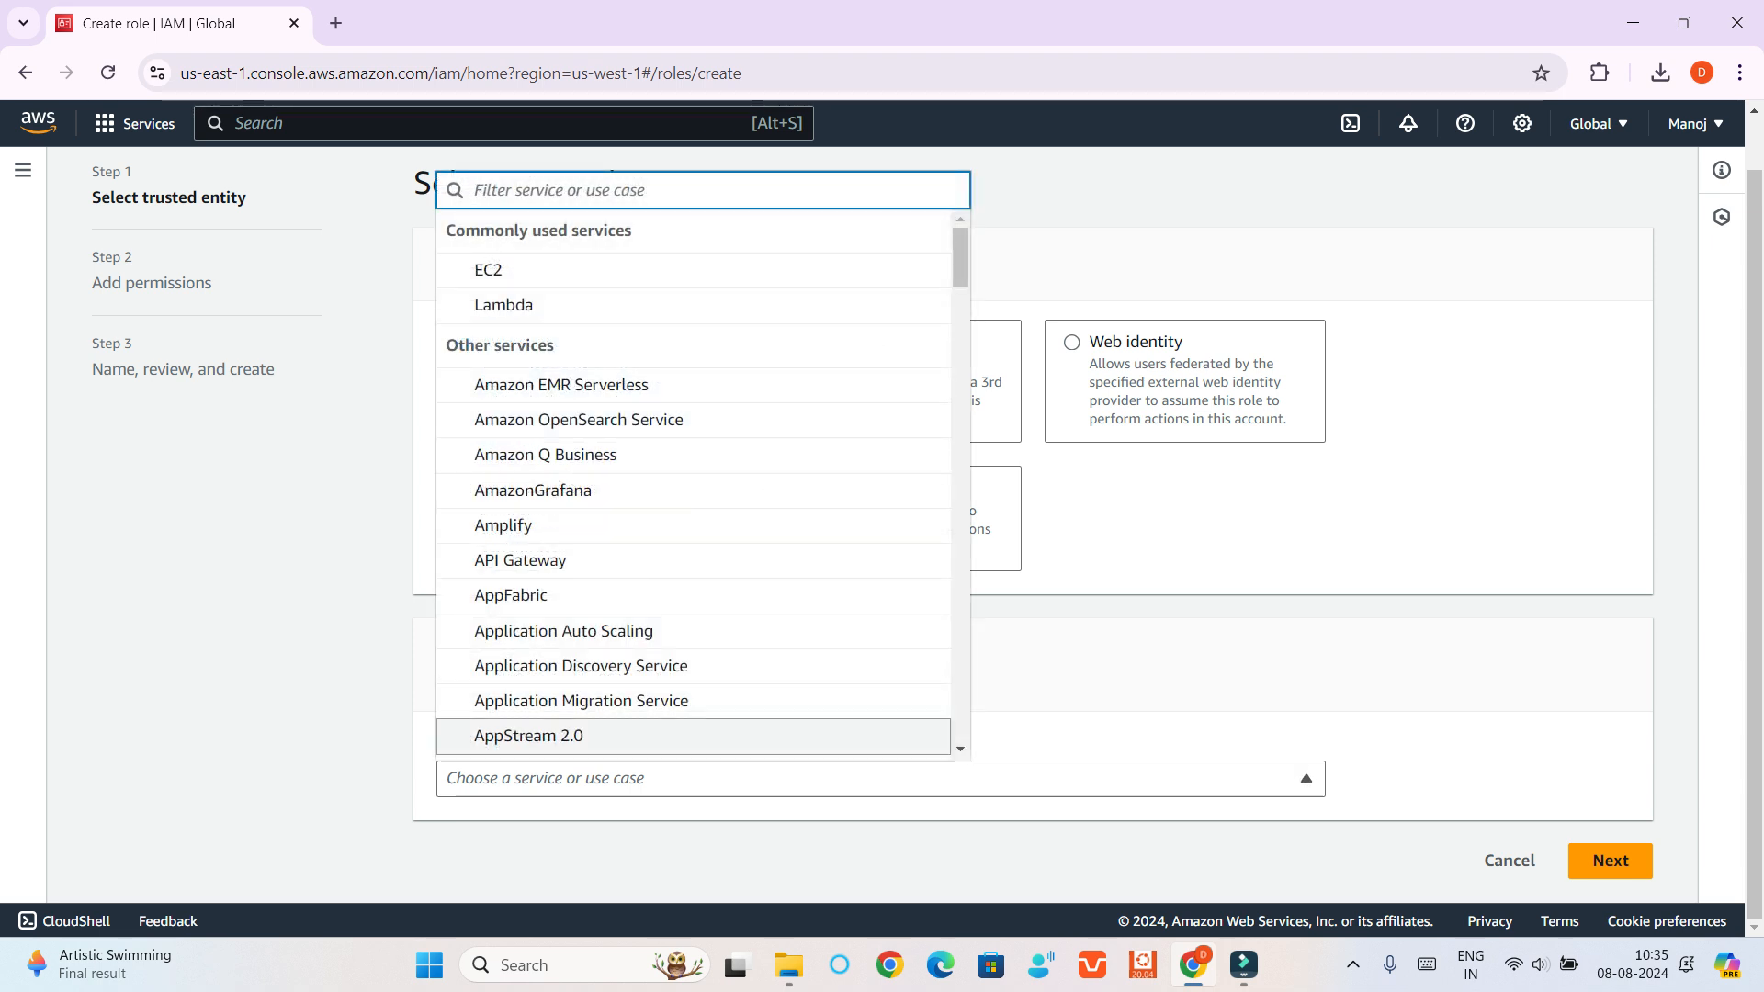
key(Up)
key(Up)
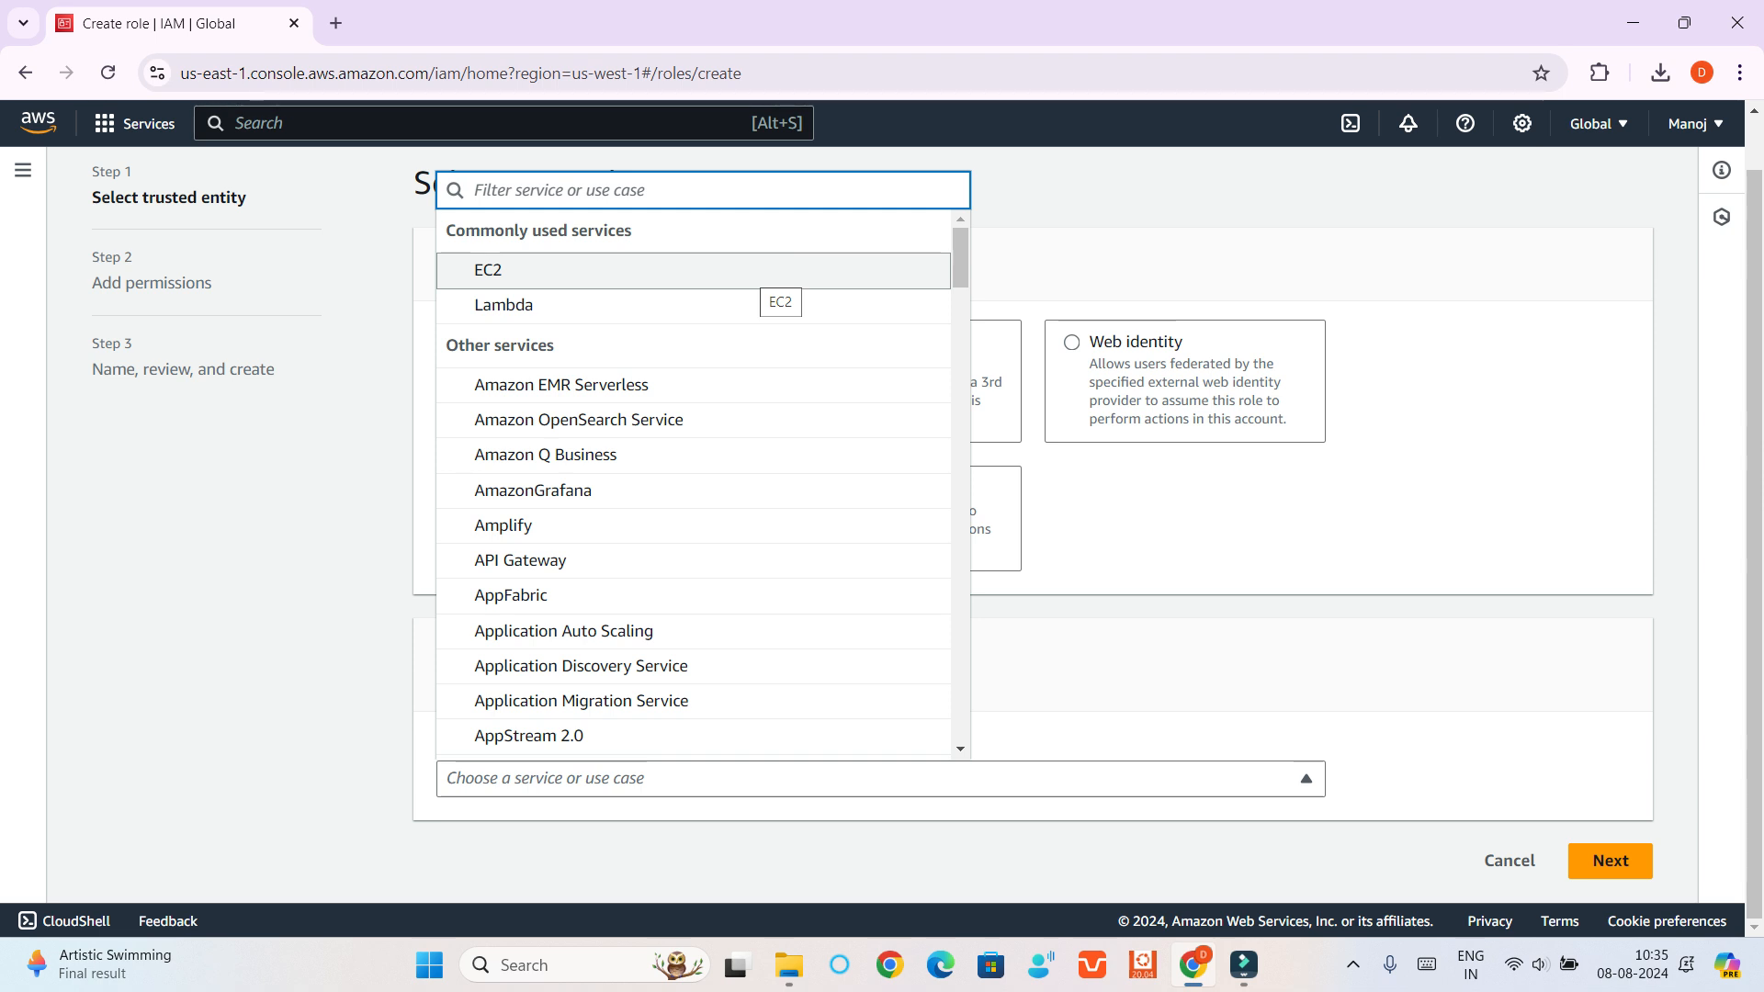
key(Return)
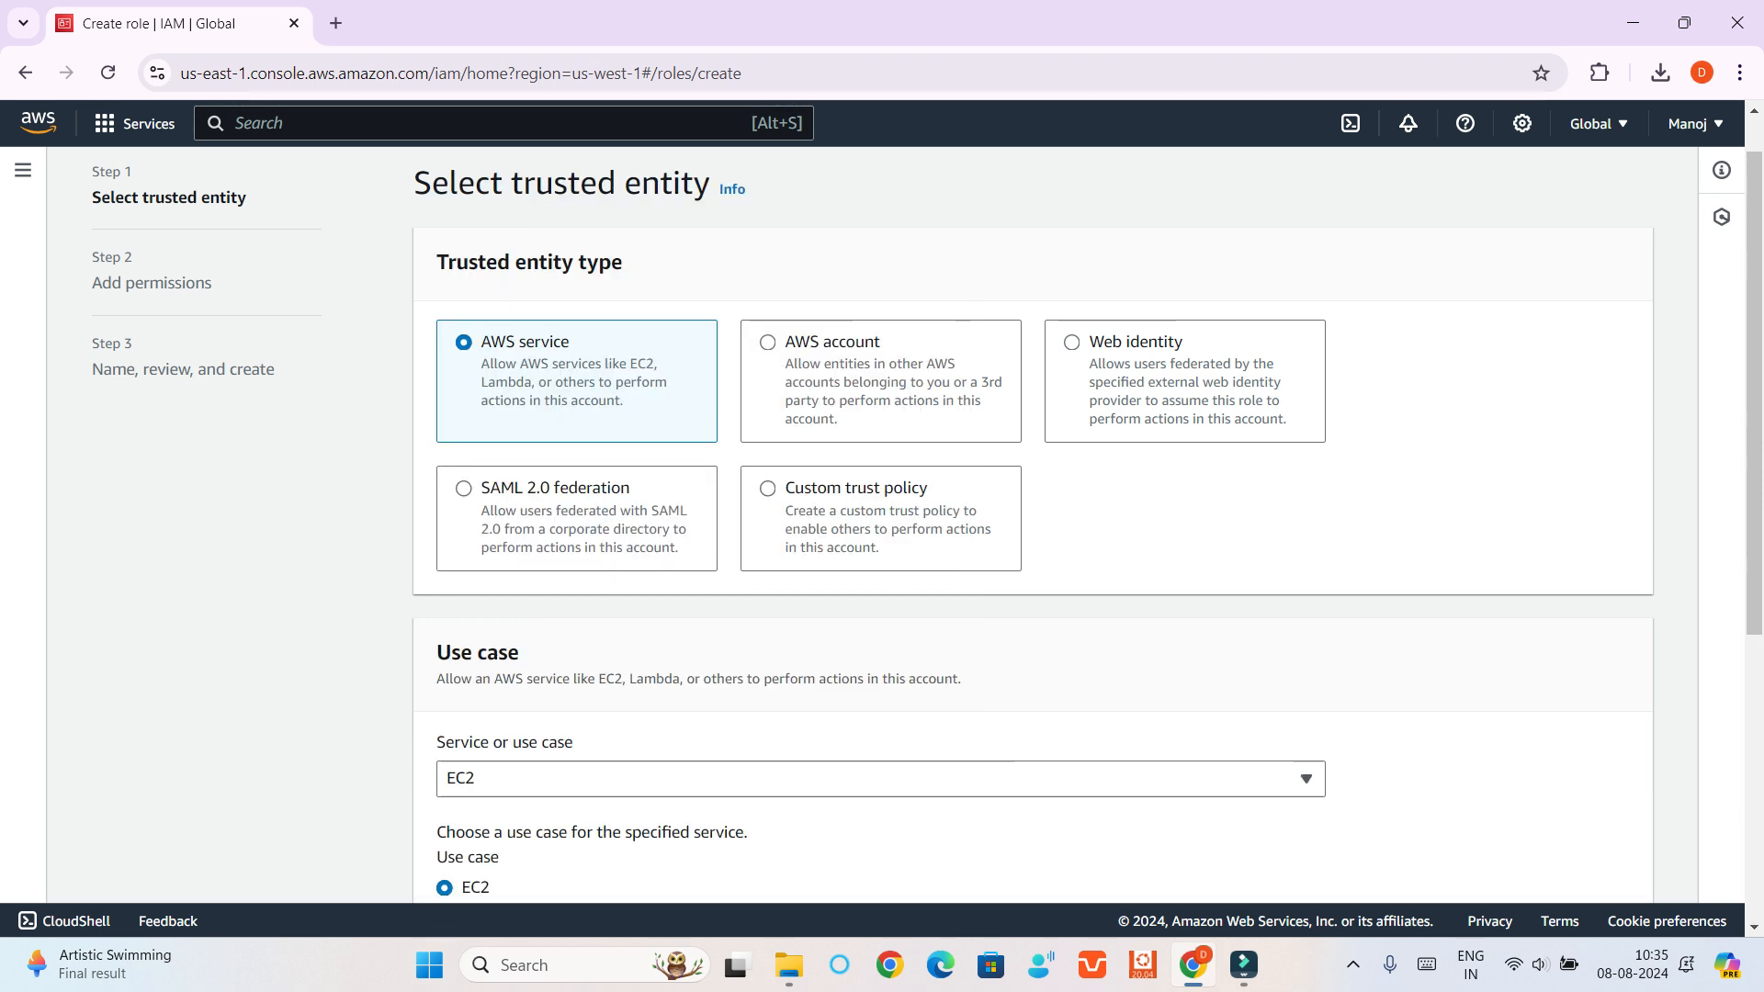
Choose the EC2 Role for AWS Systems Manager use case and accept the AmazonSSMManagedInstanceCore permissions policy
scroll(1014, 501, down, 5)
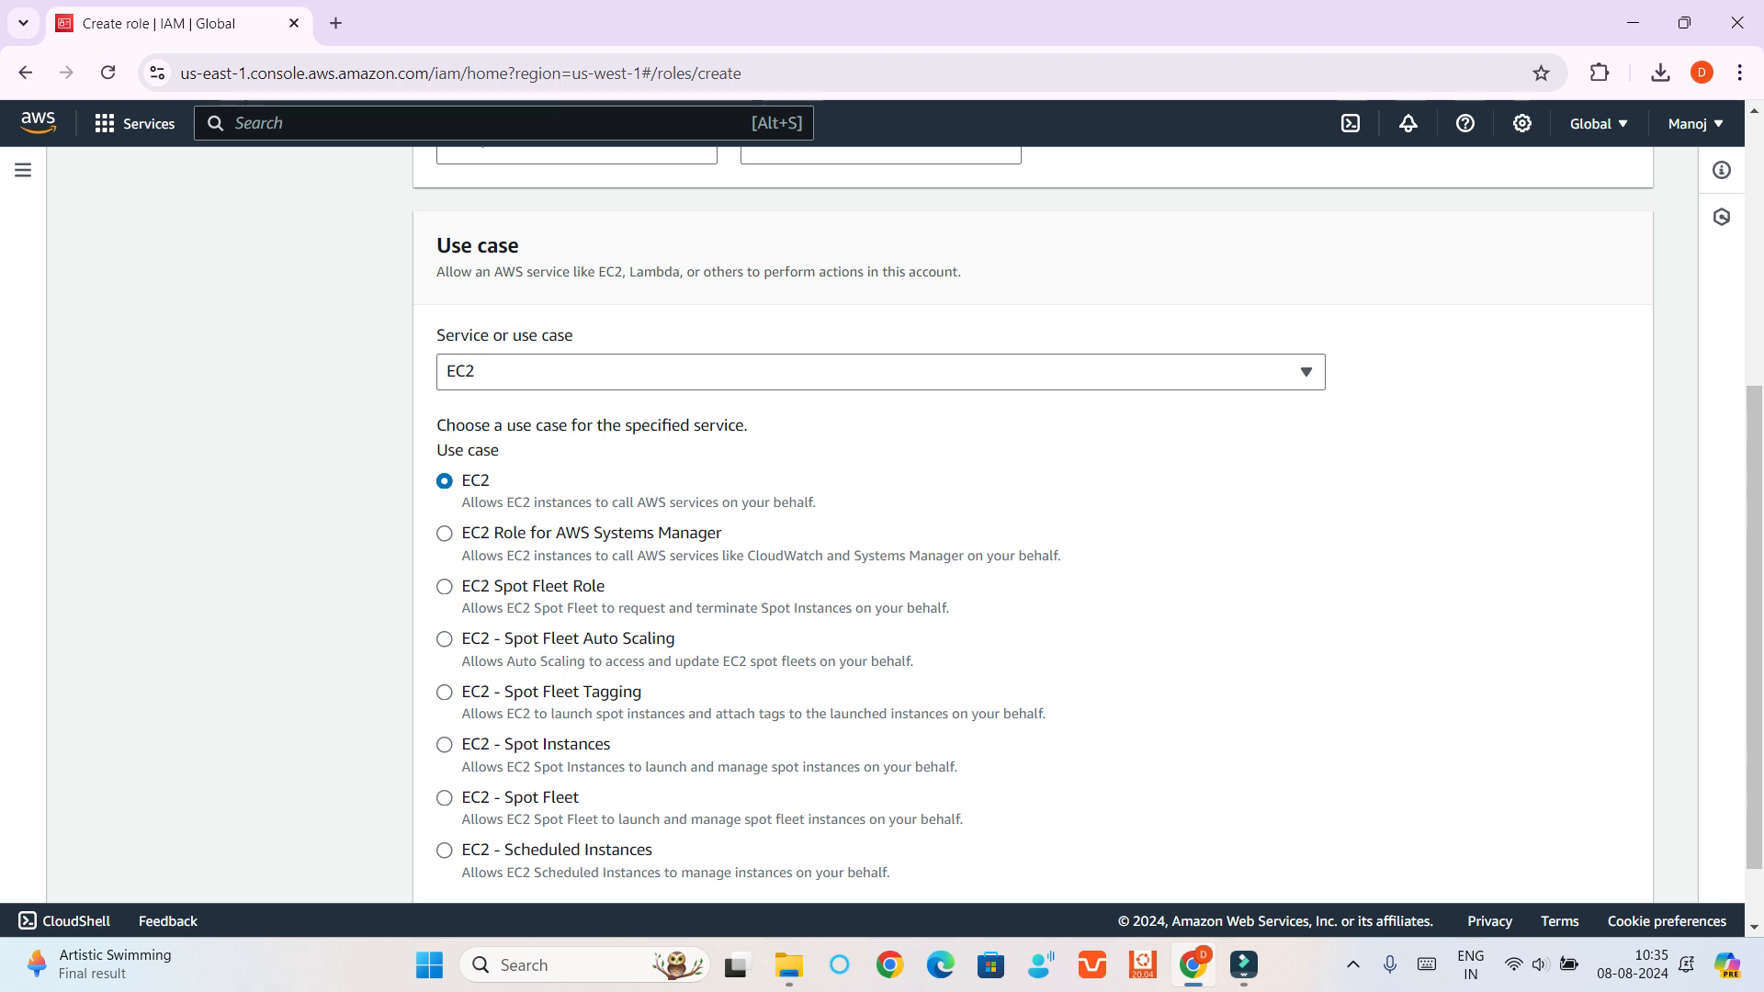
click(445, 534)
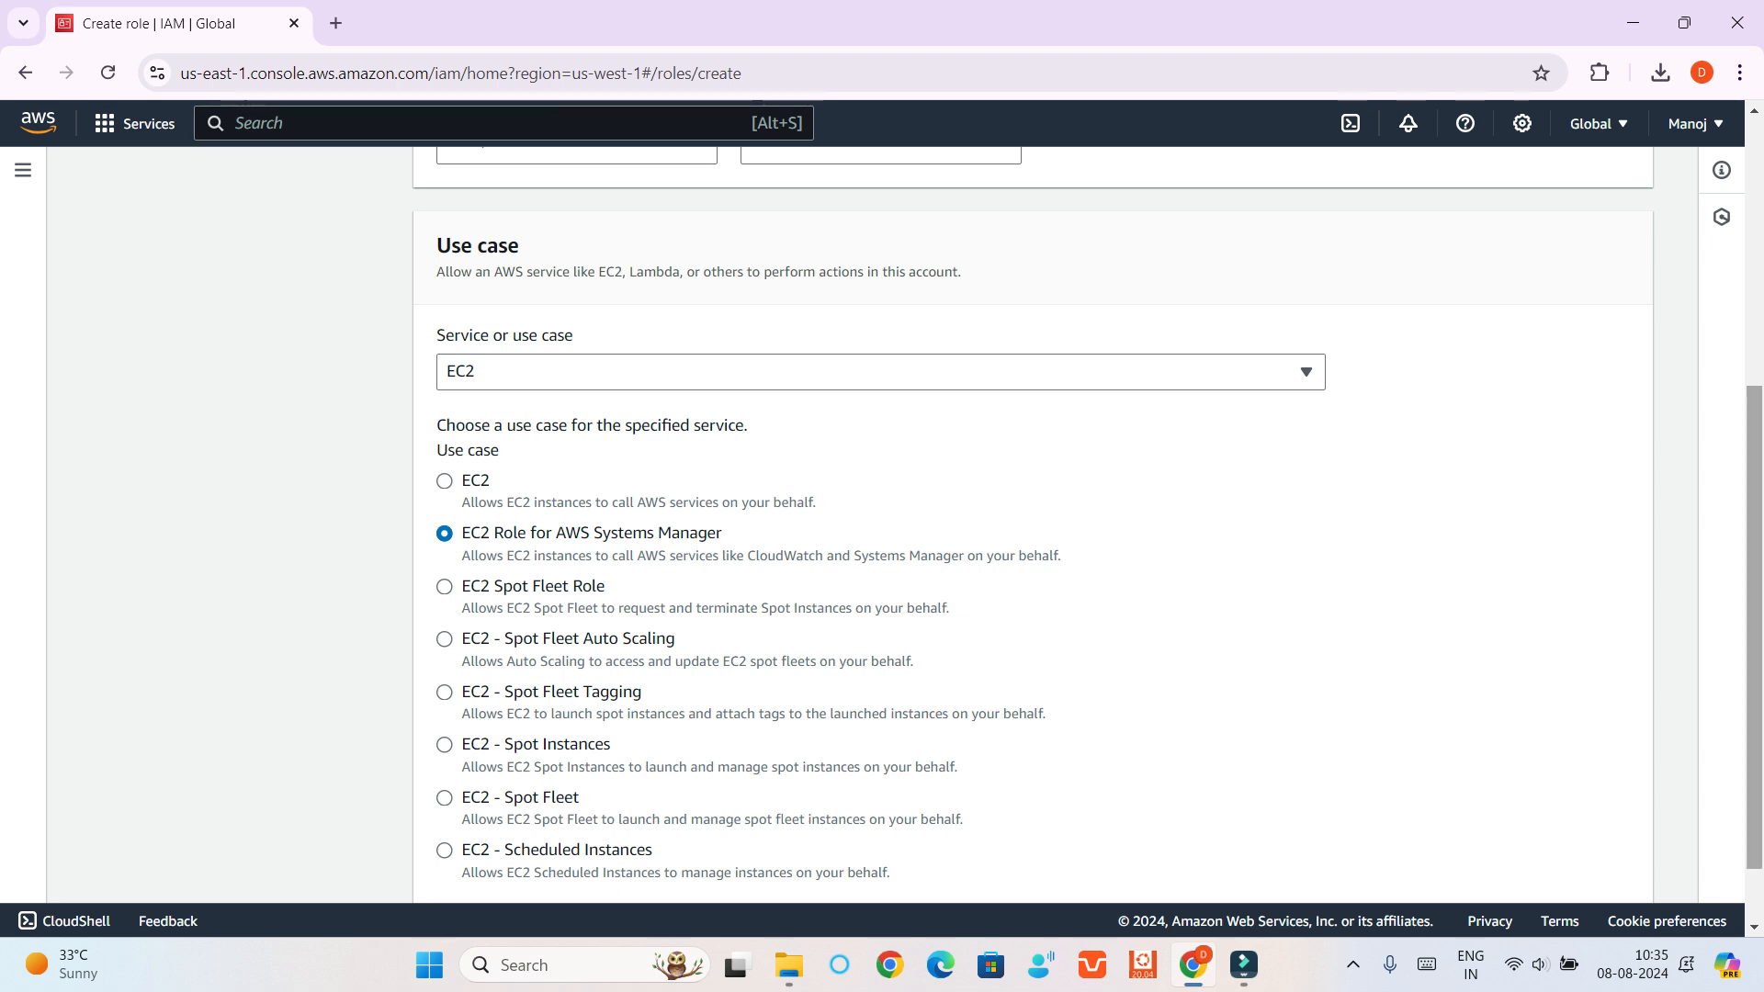
scroll(1033, 523, down, 1)
drag(1754, 665, 1754, 677)
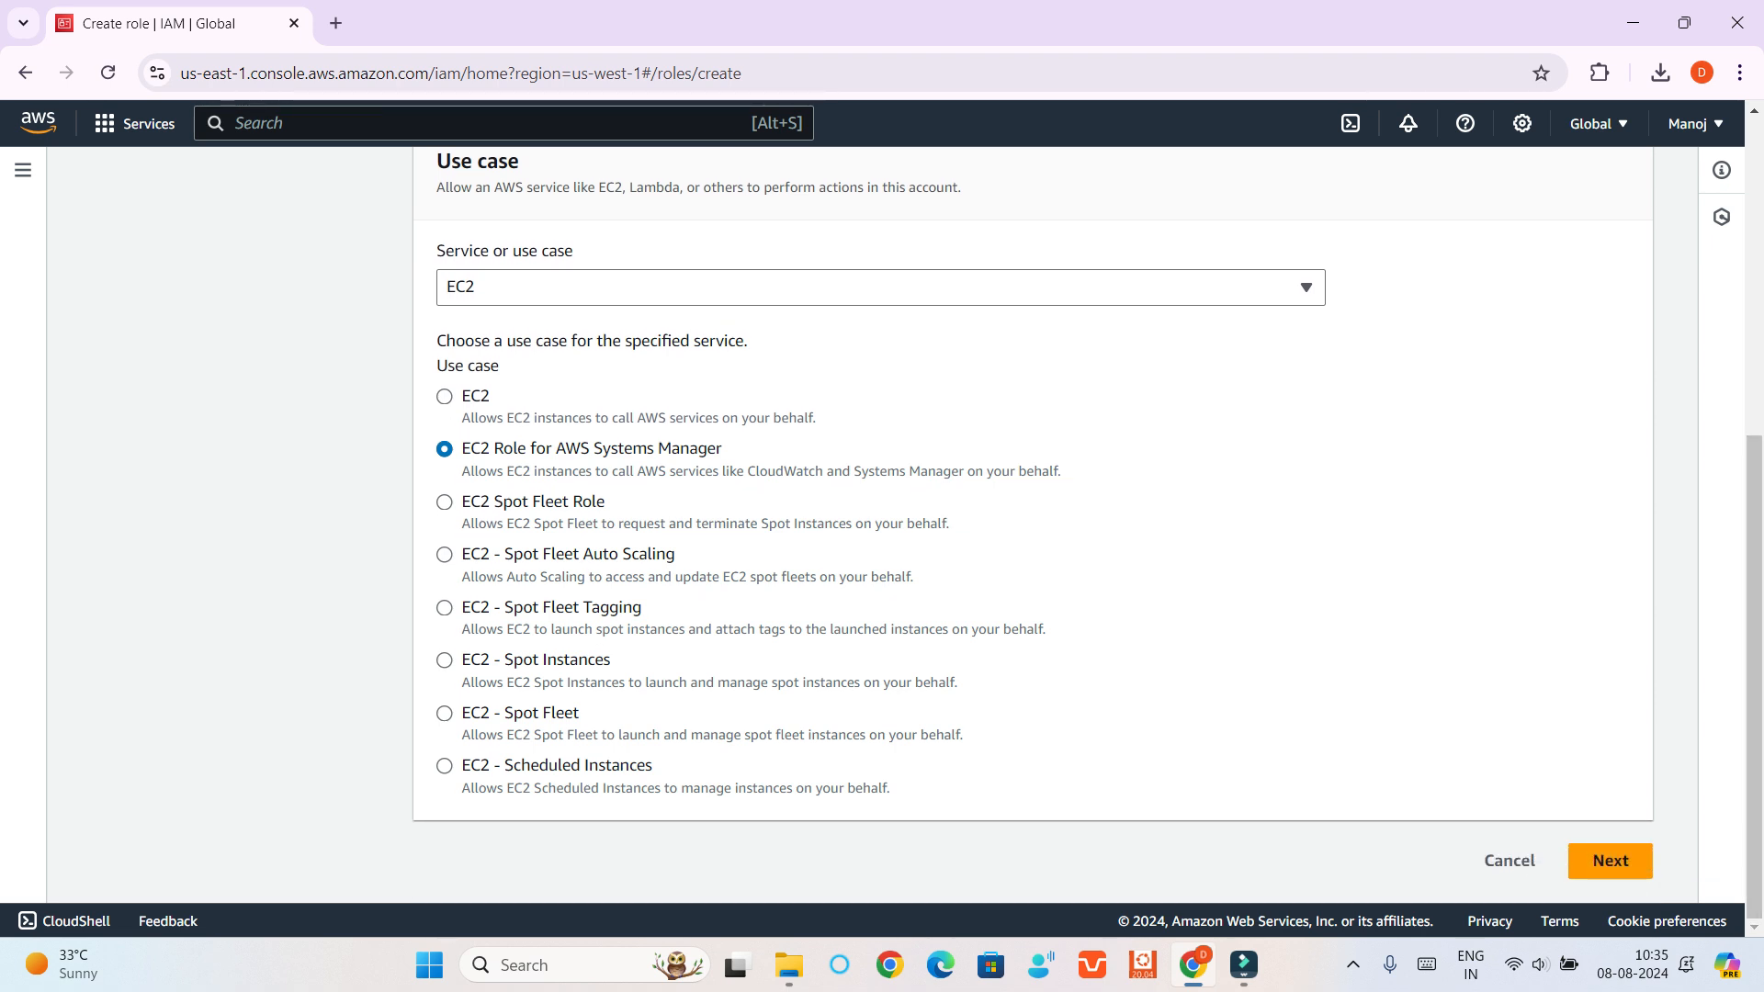
click(1610, 861)
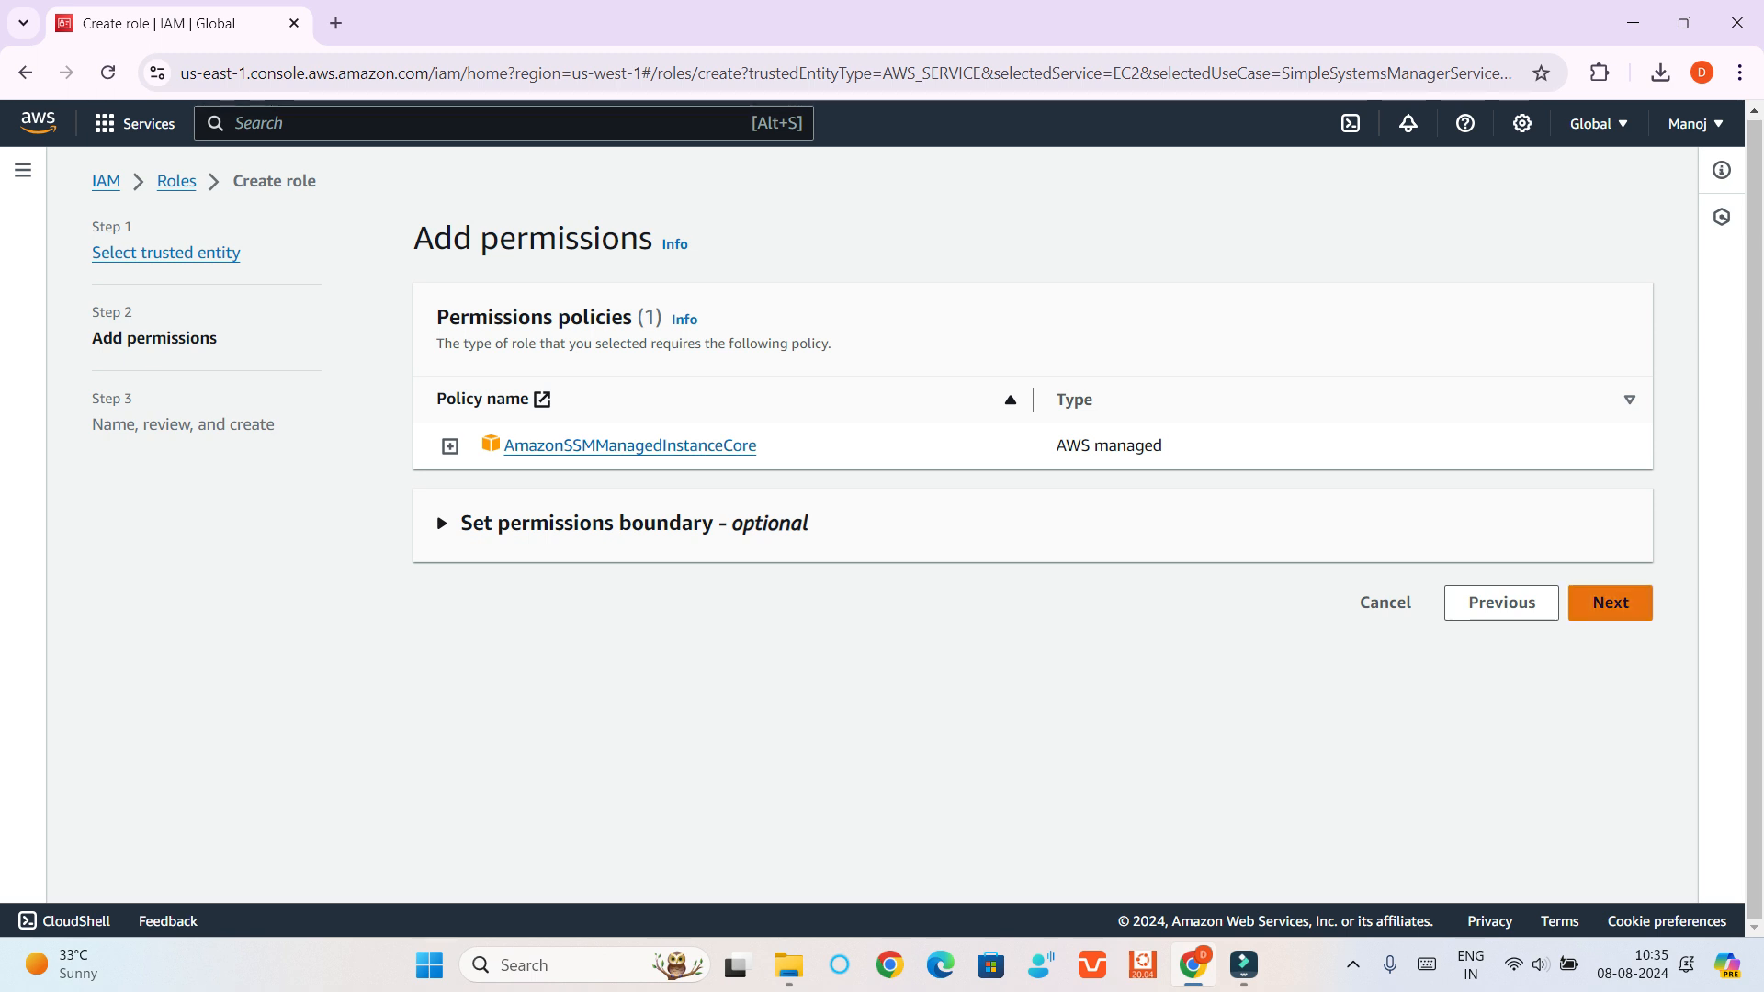
click(1609, 603)
Name the role MyRole and create it with the default description and no tags
click(880, 441)
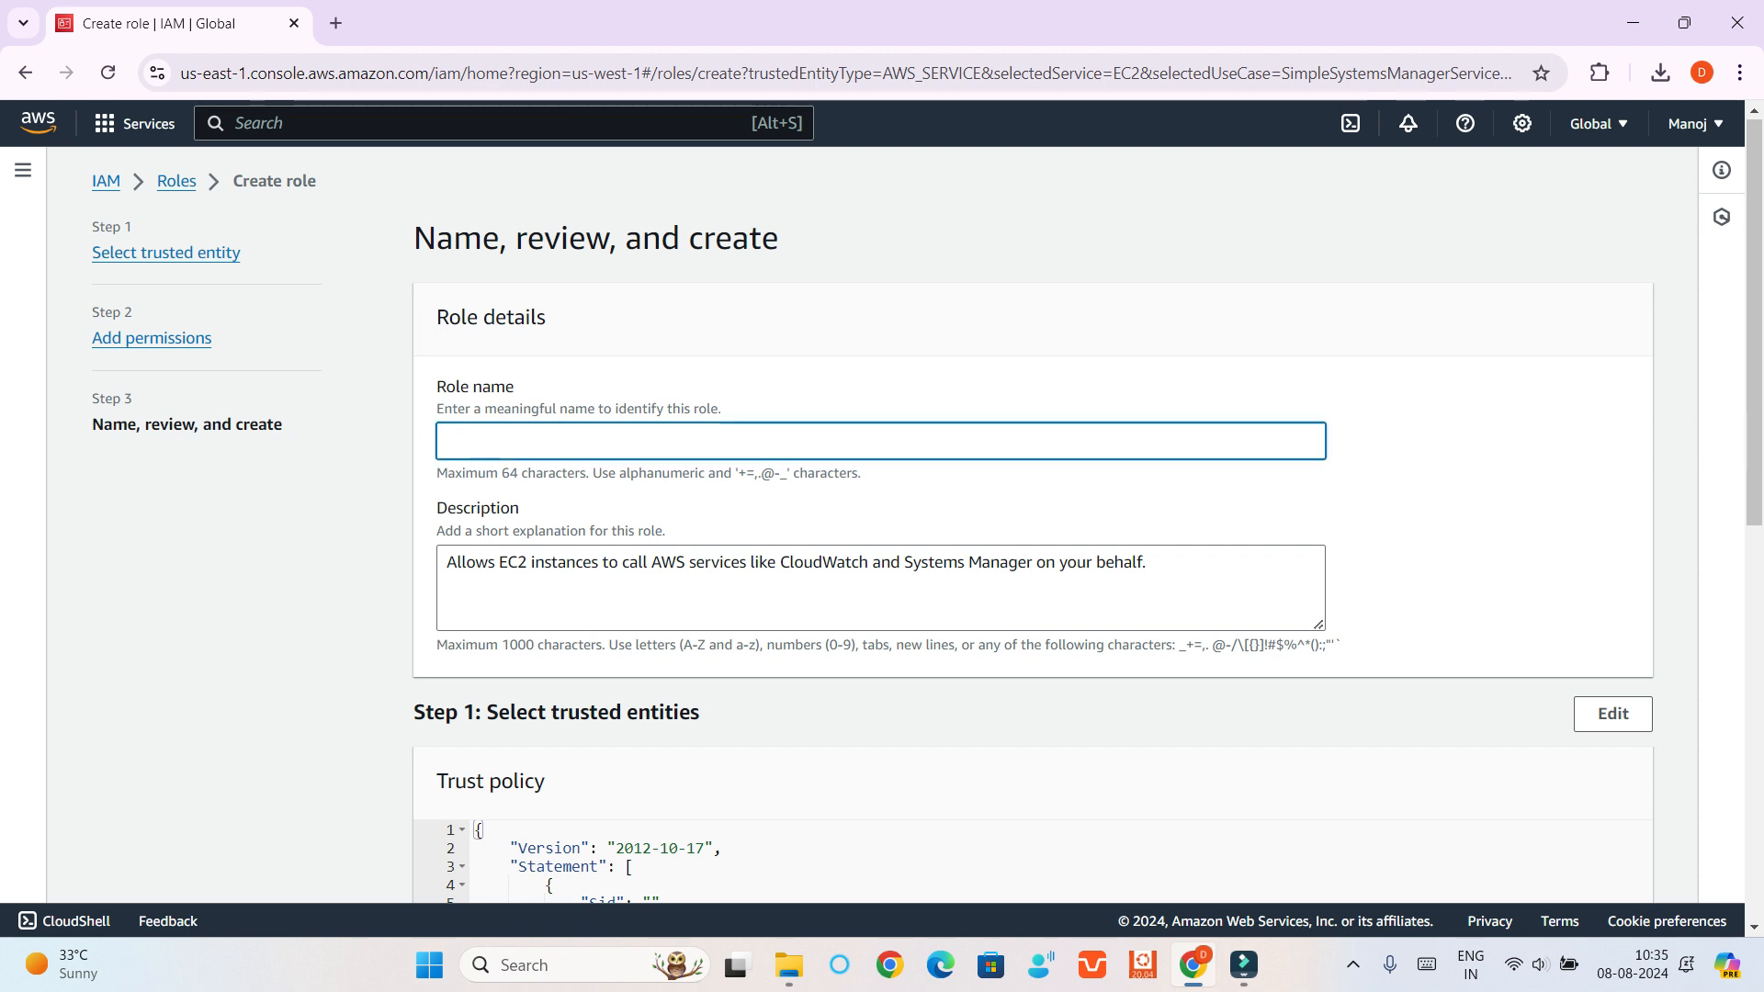
text(MyRole)
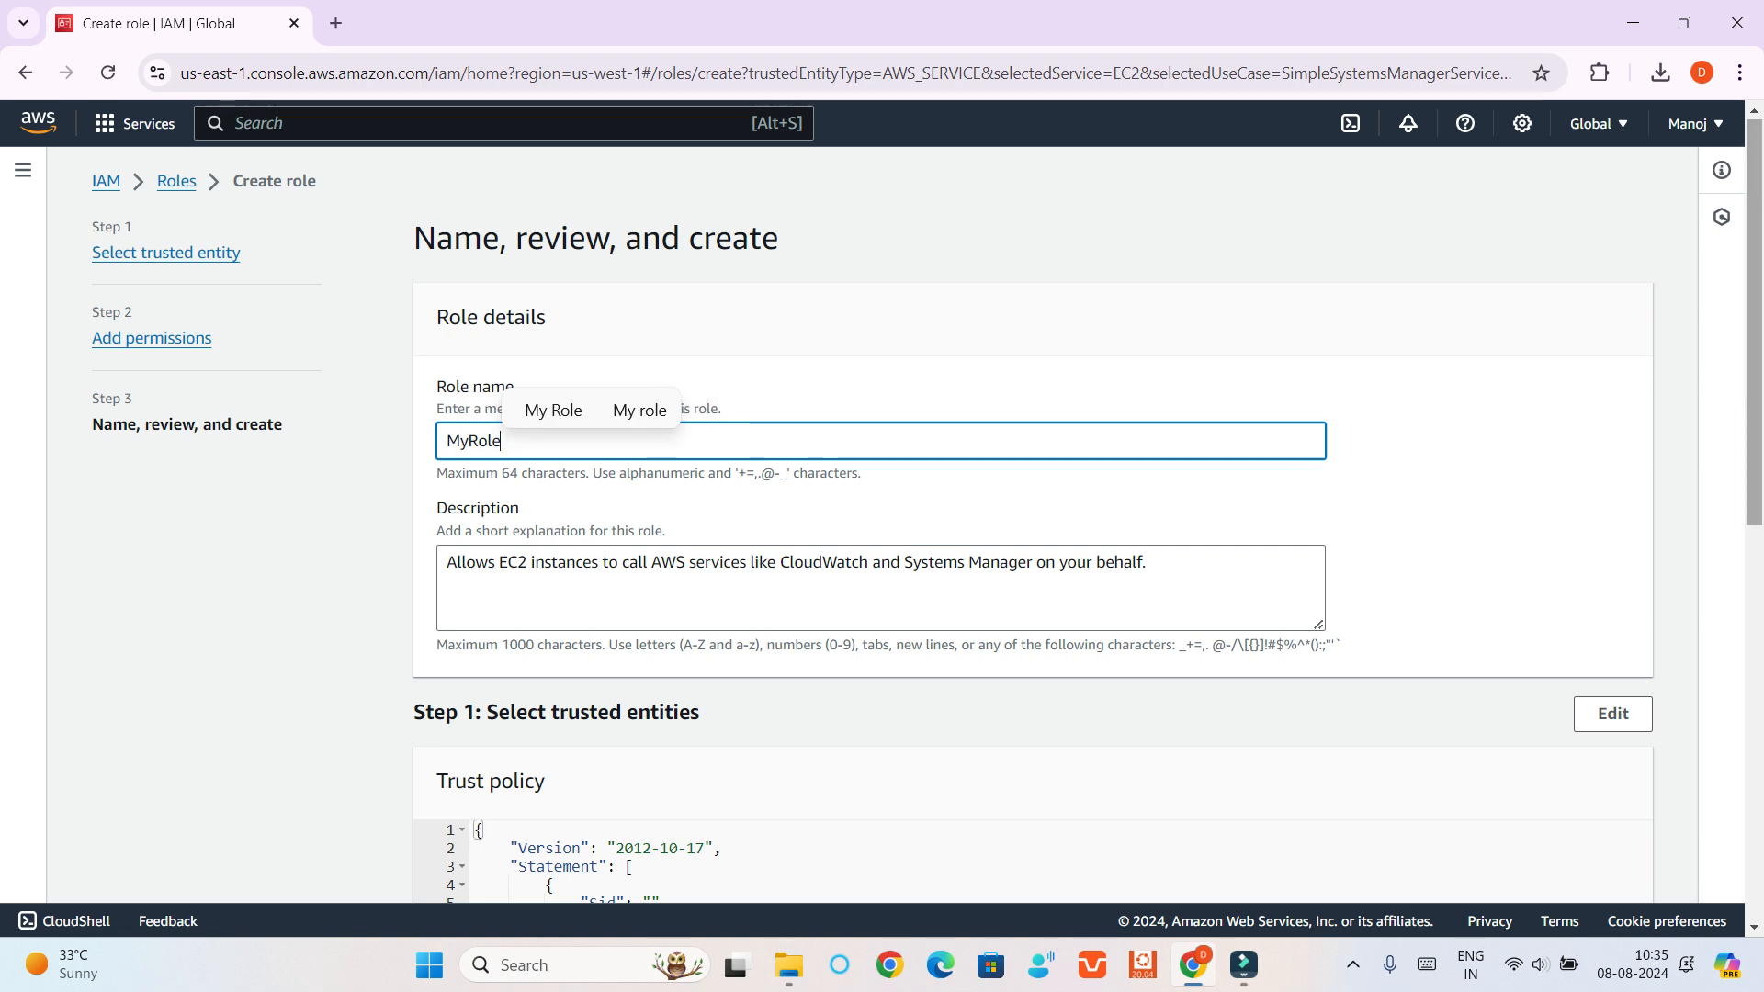
scroll(882, 514, down, 4)
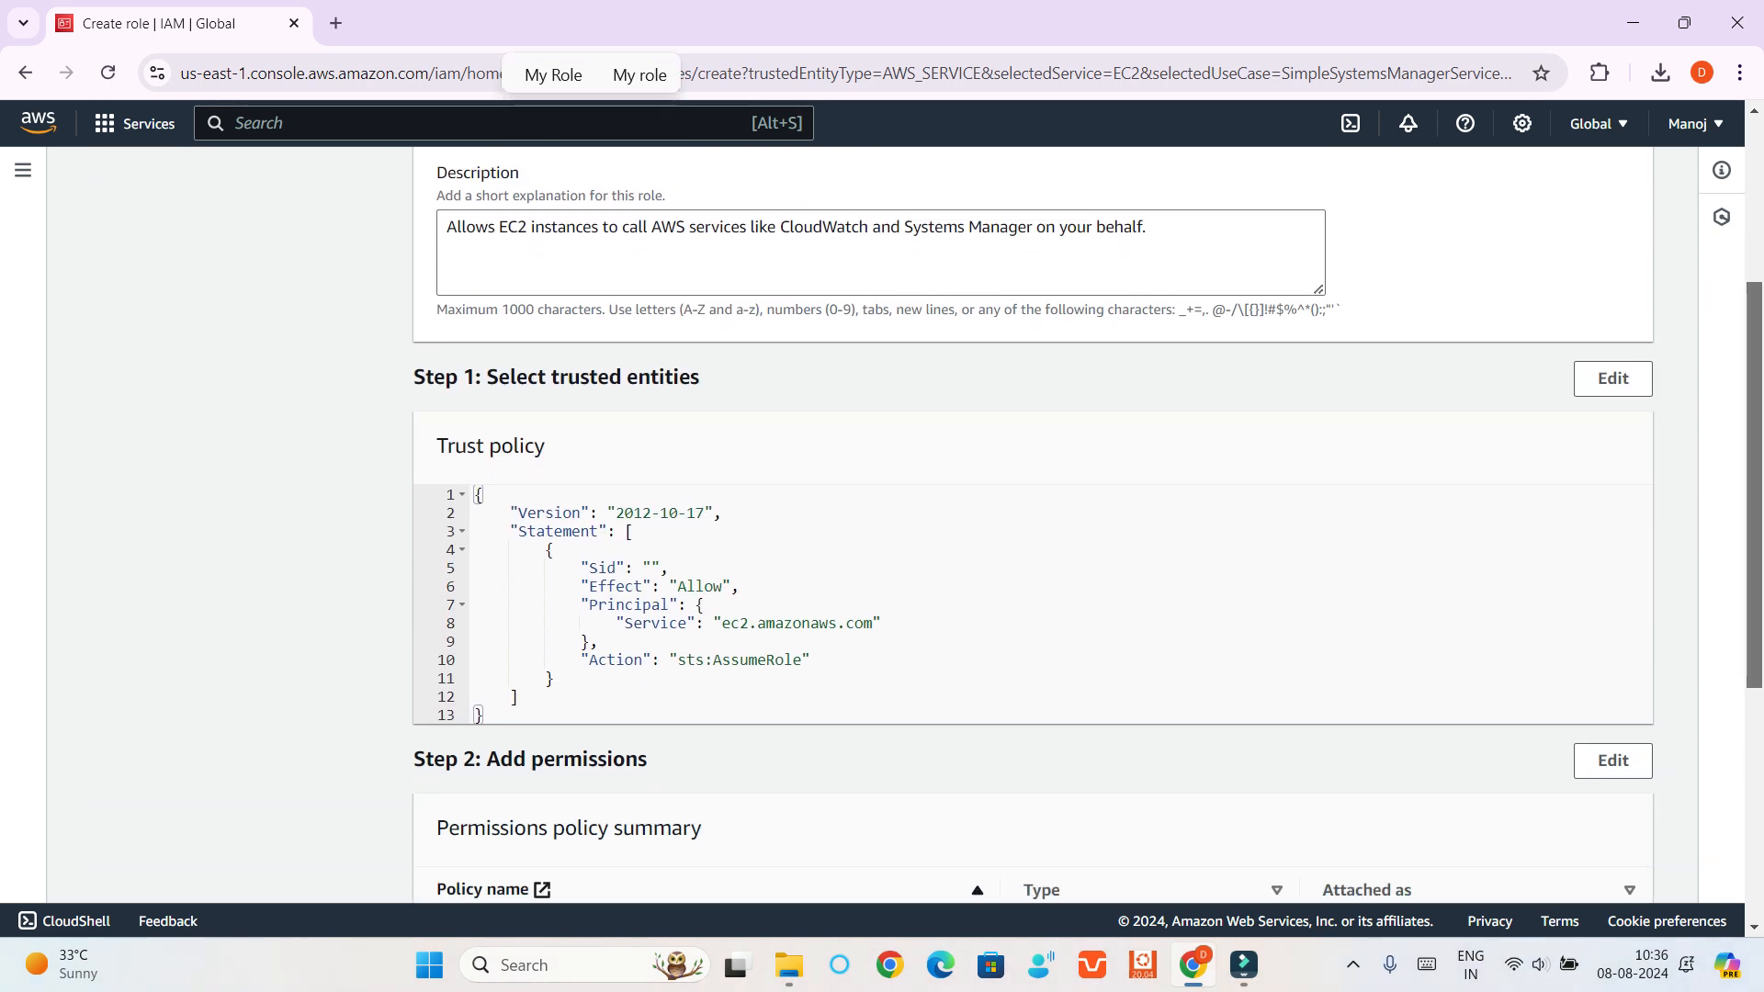
scroll(882, 515, down, 5)
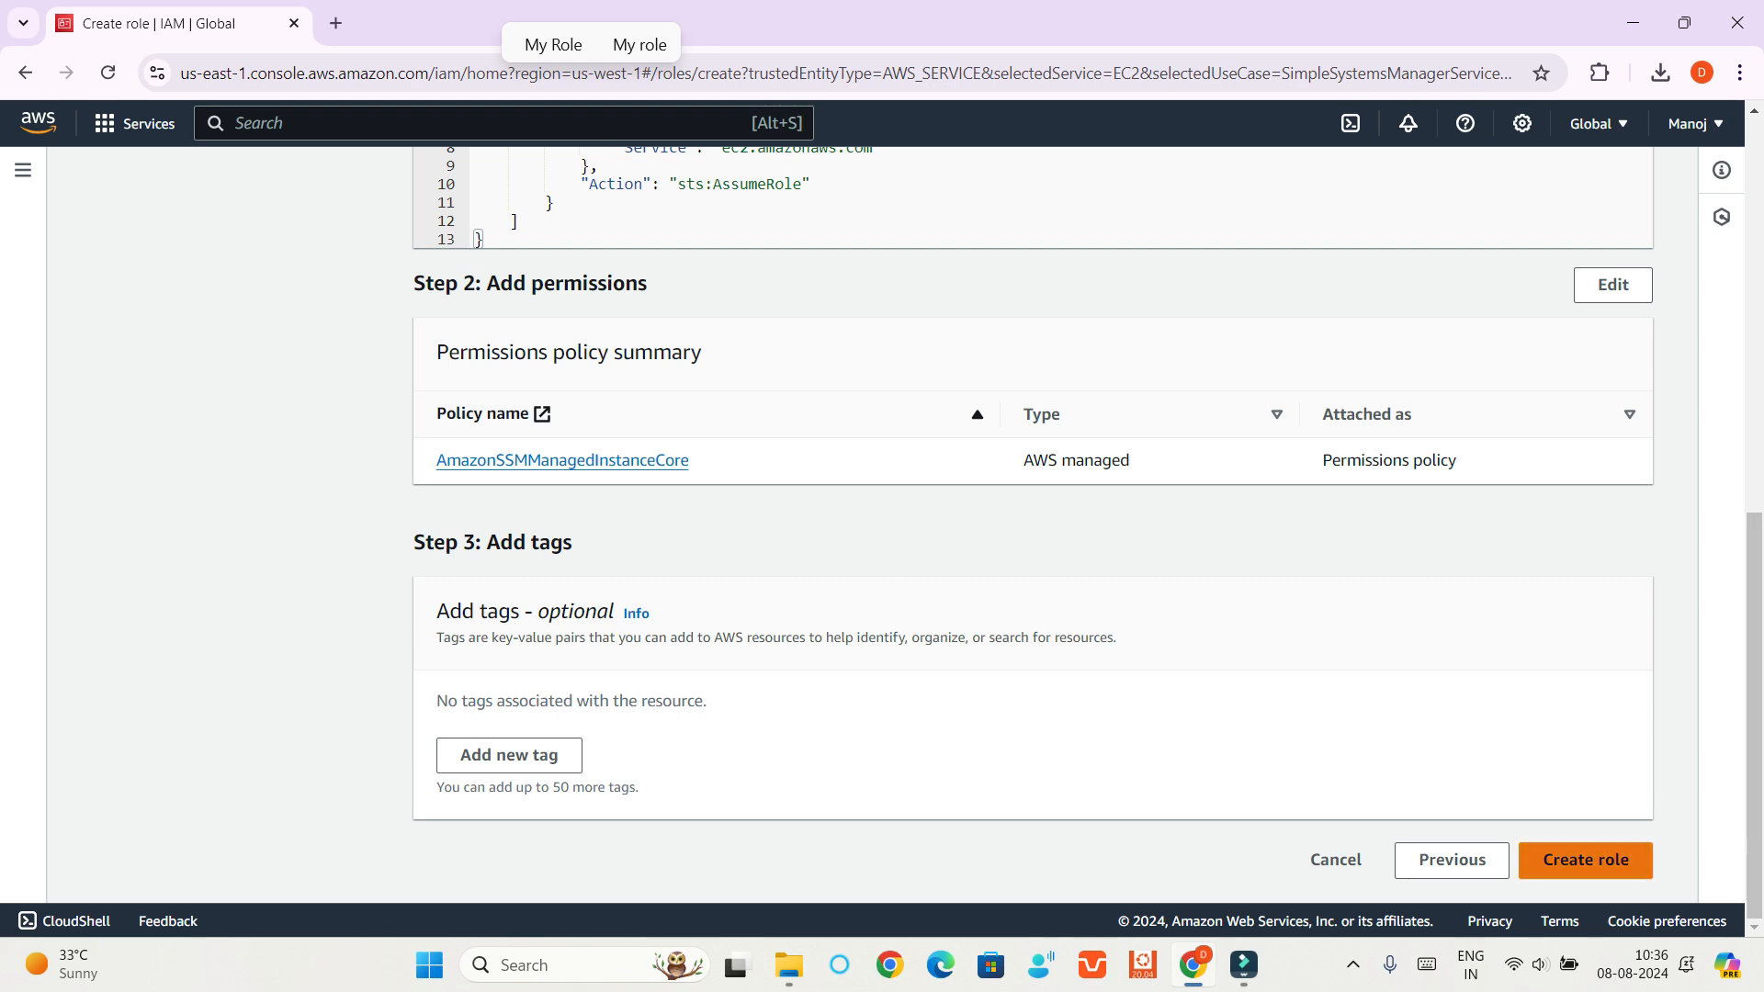
click(1586, 860)
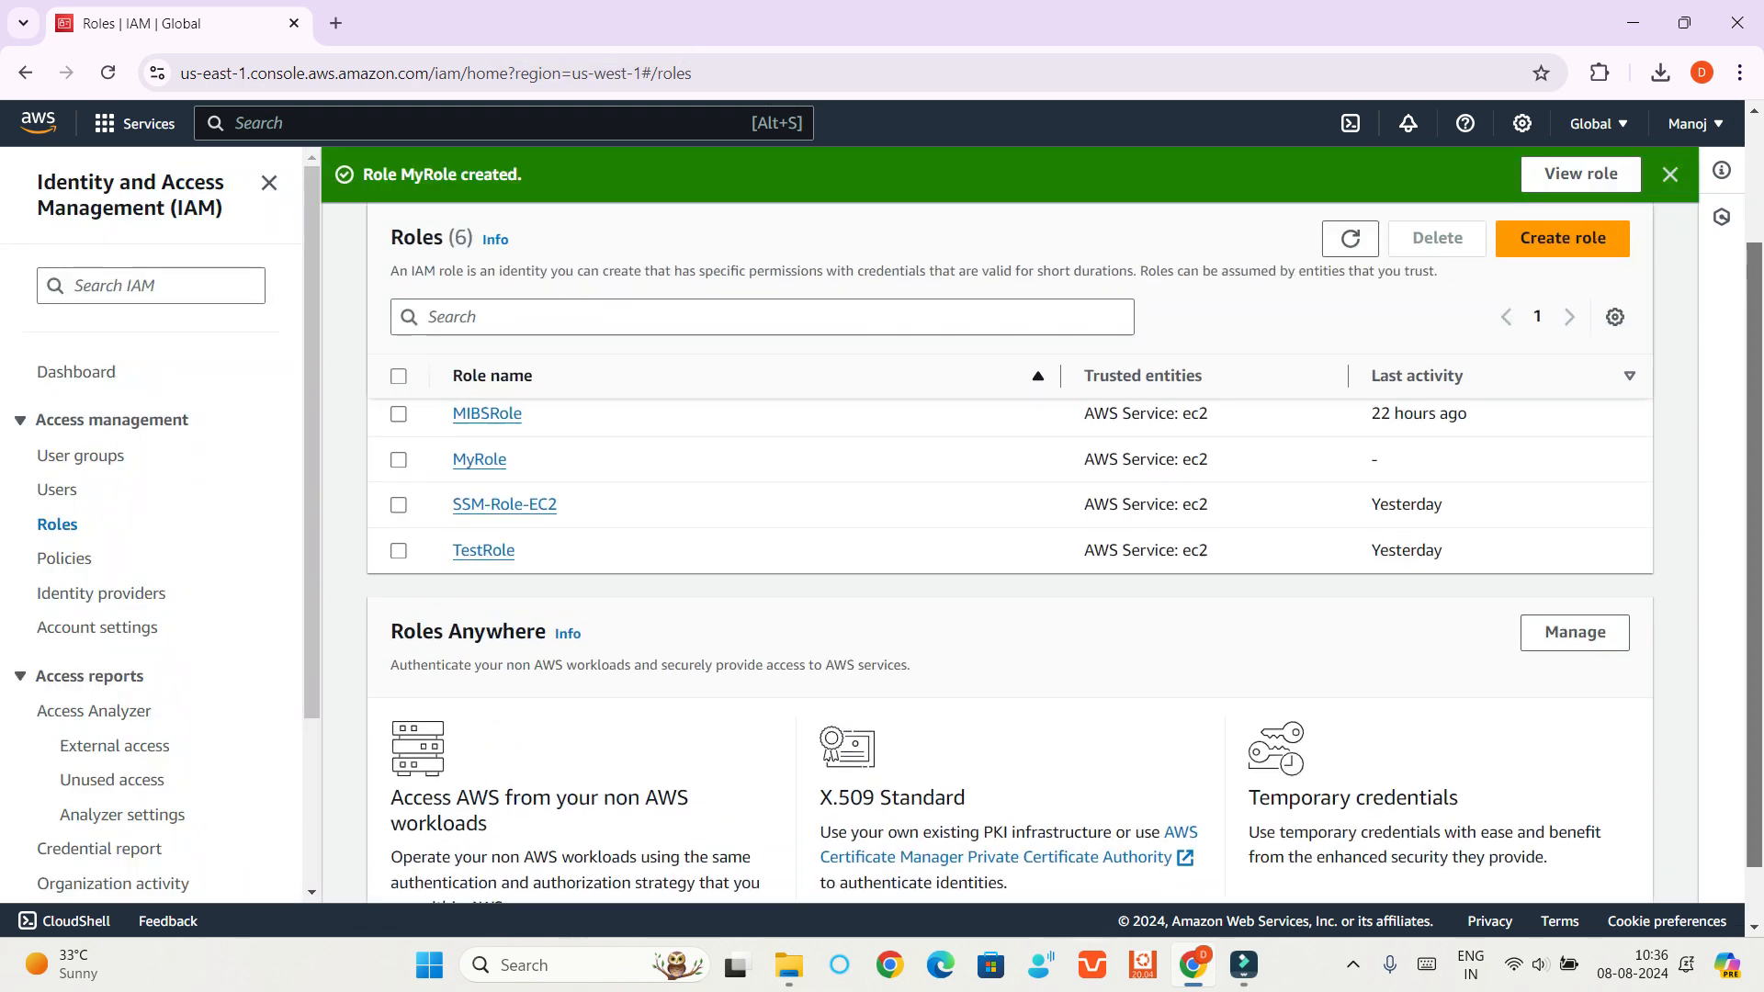
drag(1754, 551, 1754, 428)
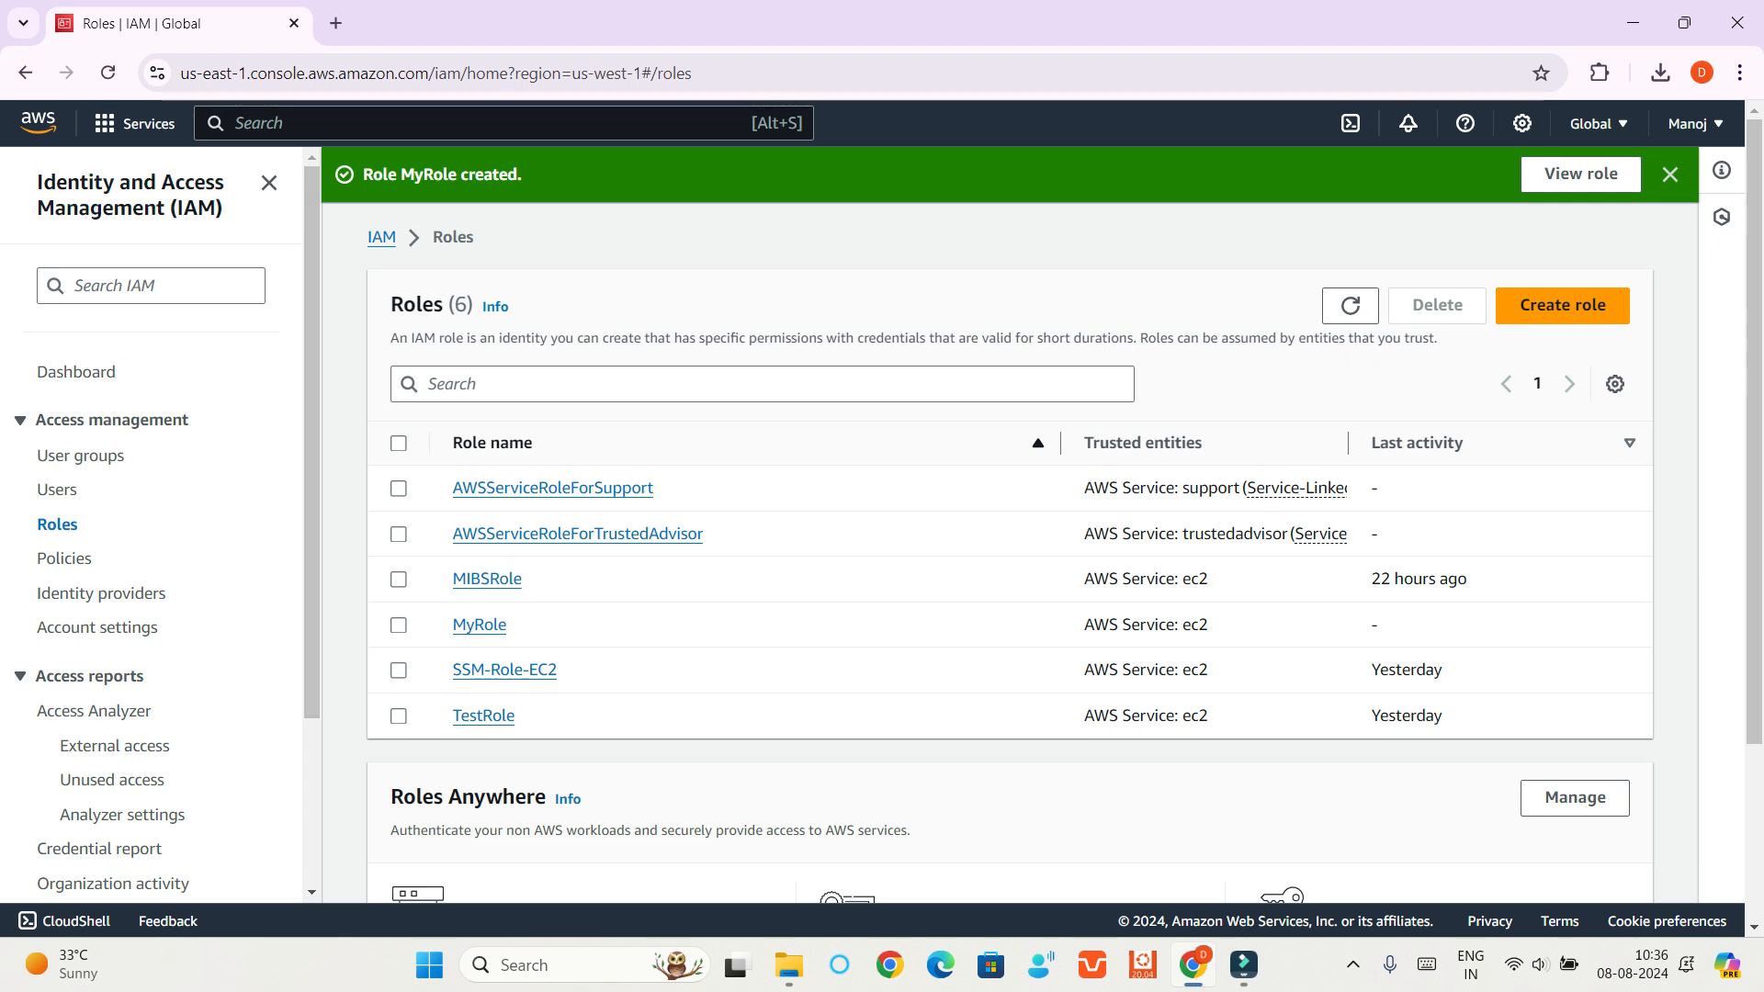
Search the AWS services for ec2 and open the EC2 dashboard
key(alt+s)
text(ec2)
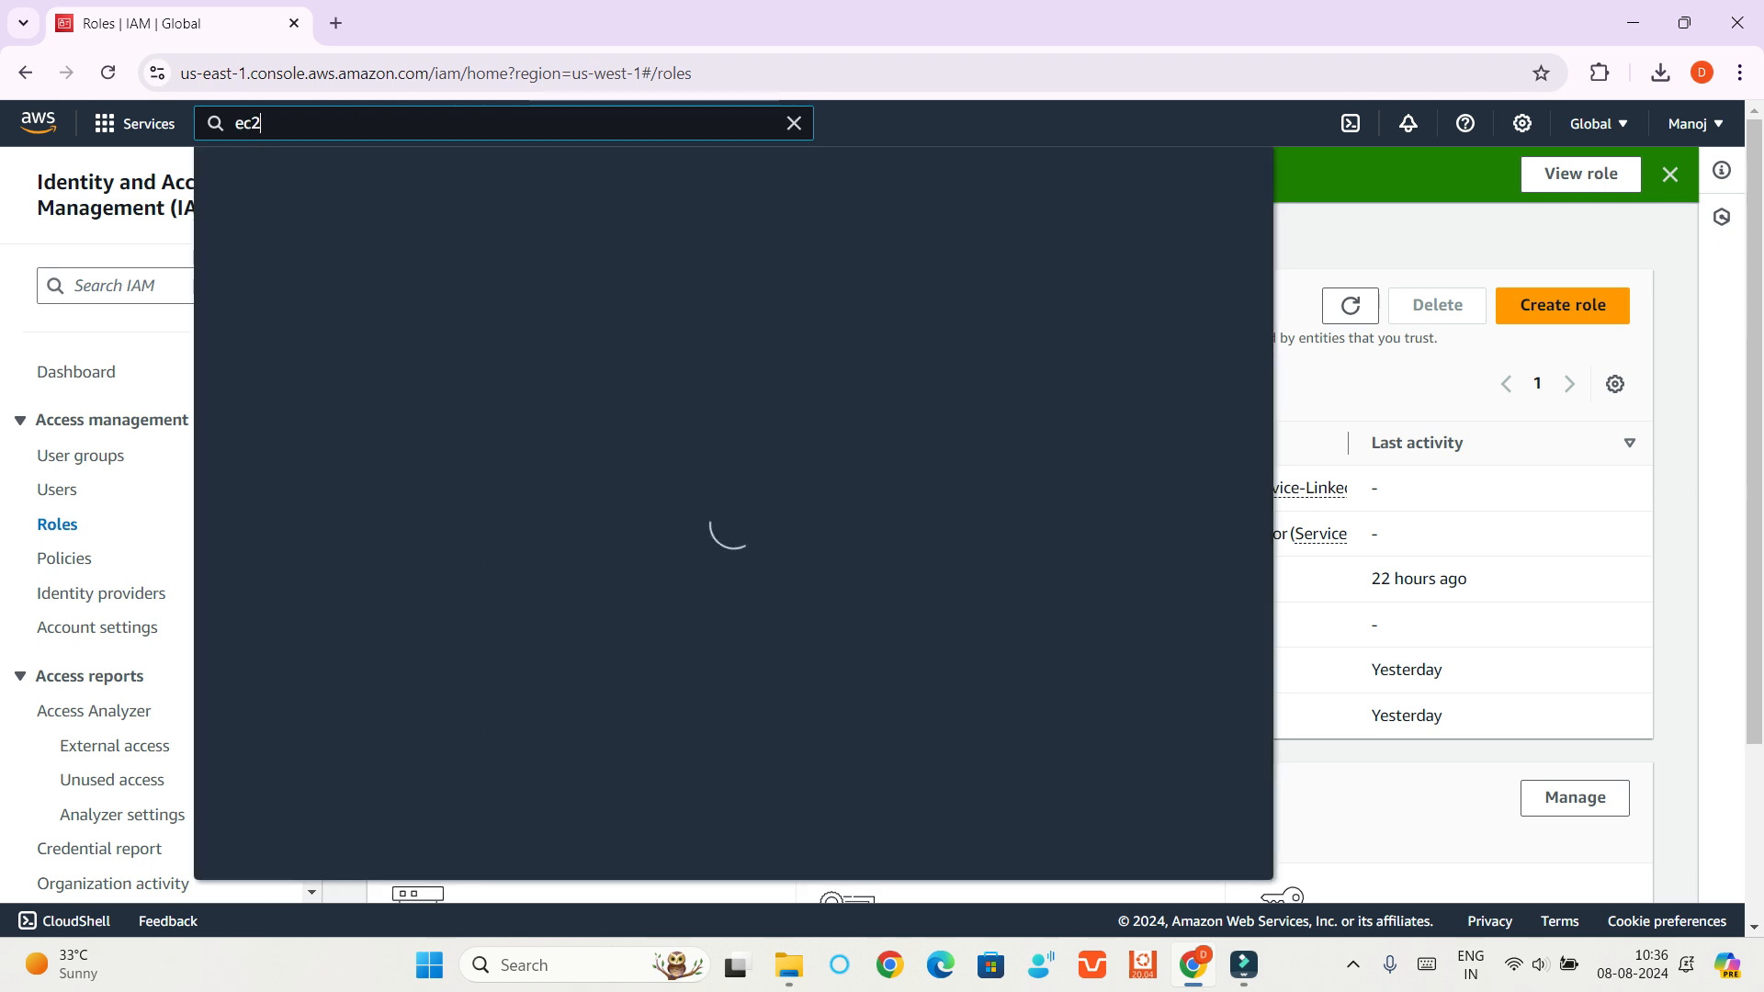
key(Return)
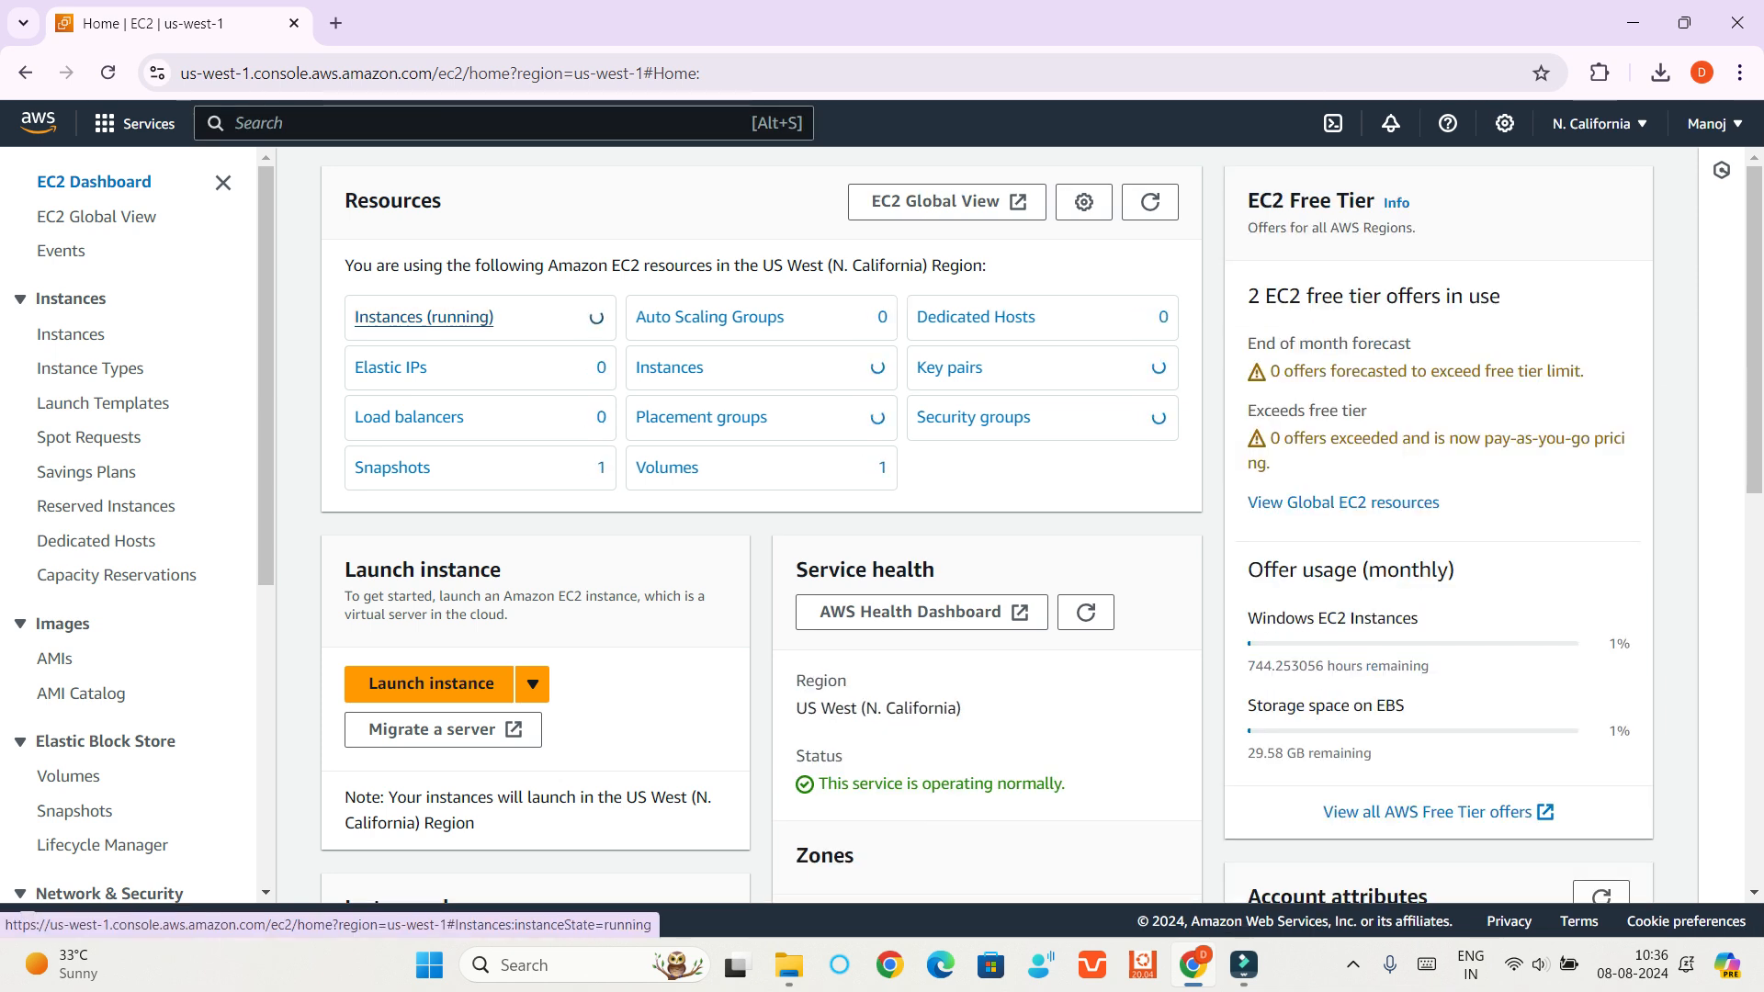
Select TestInstance among the running instances and open its IAM role modification page
click(423, 317)
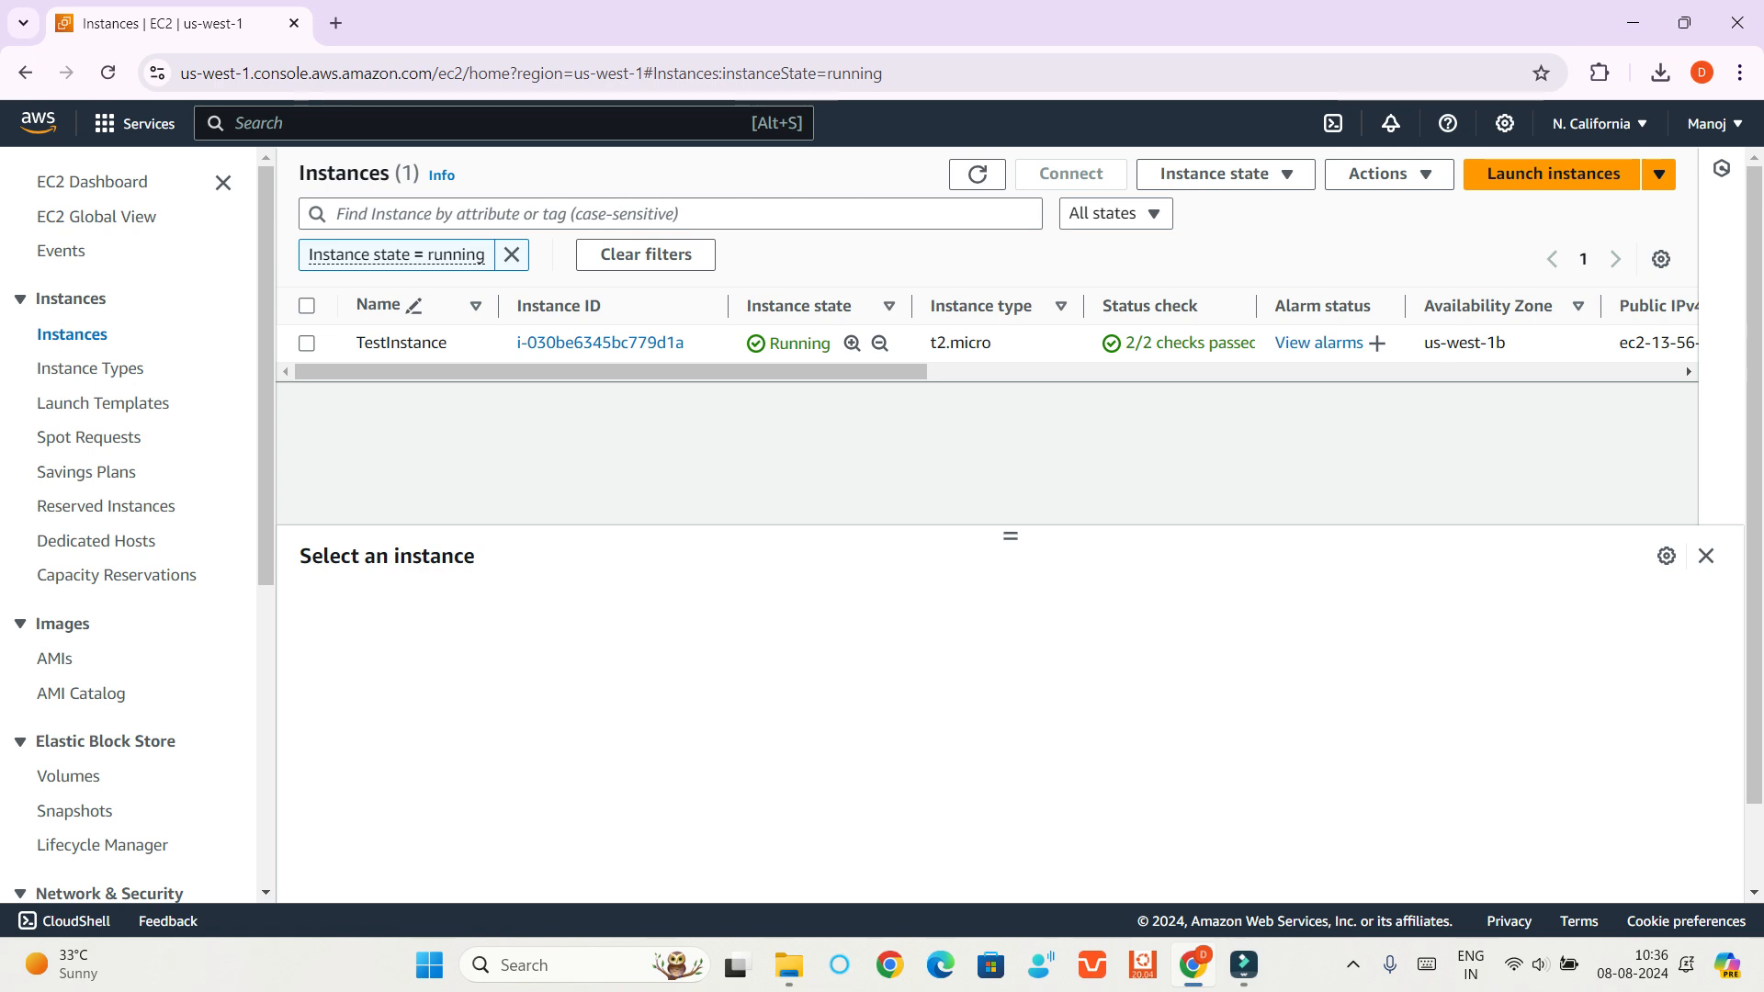
click(307, 343)
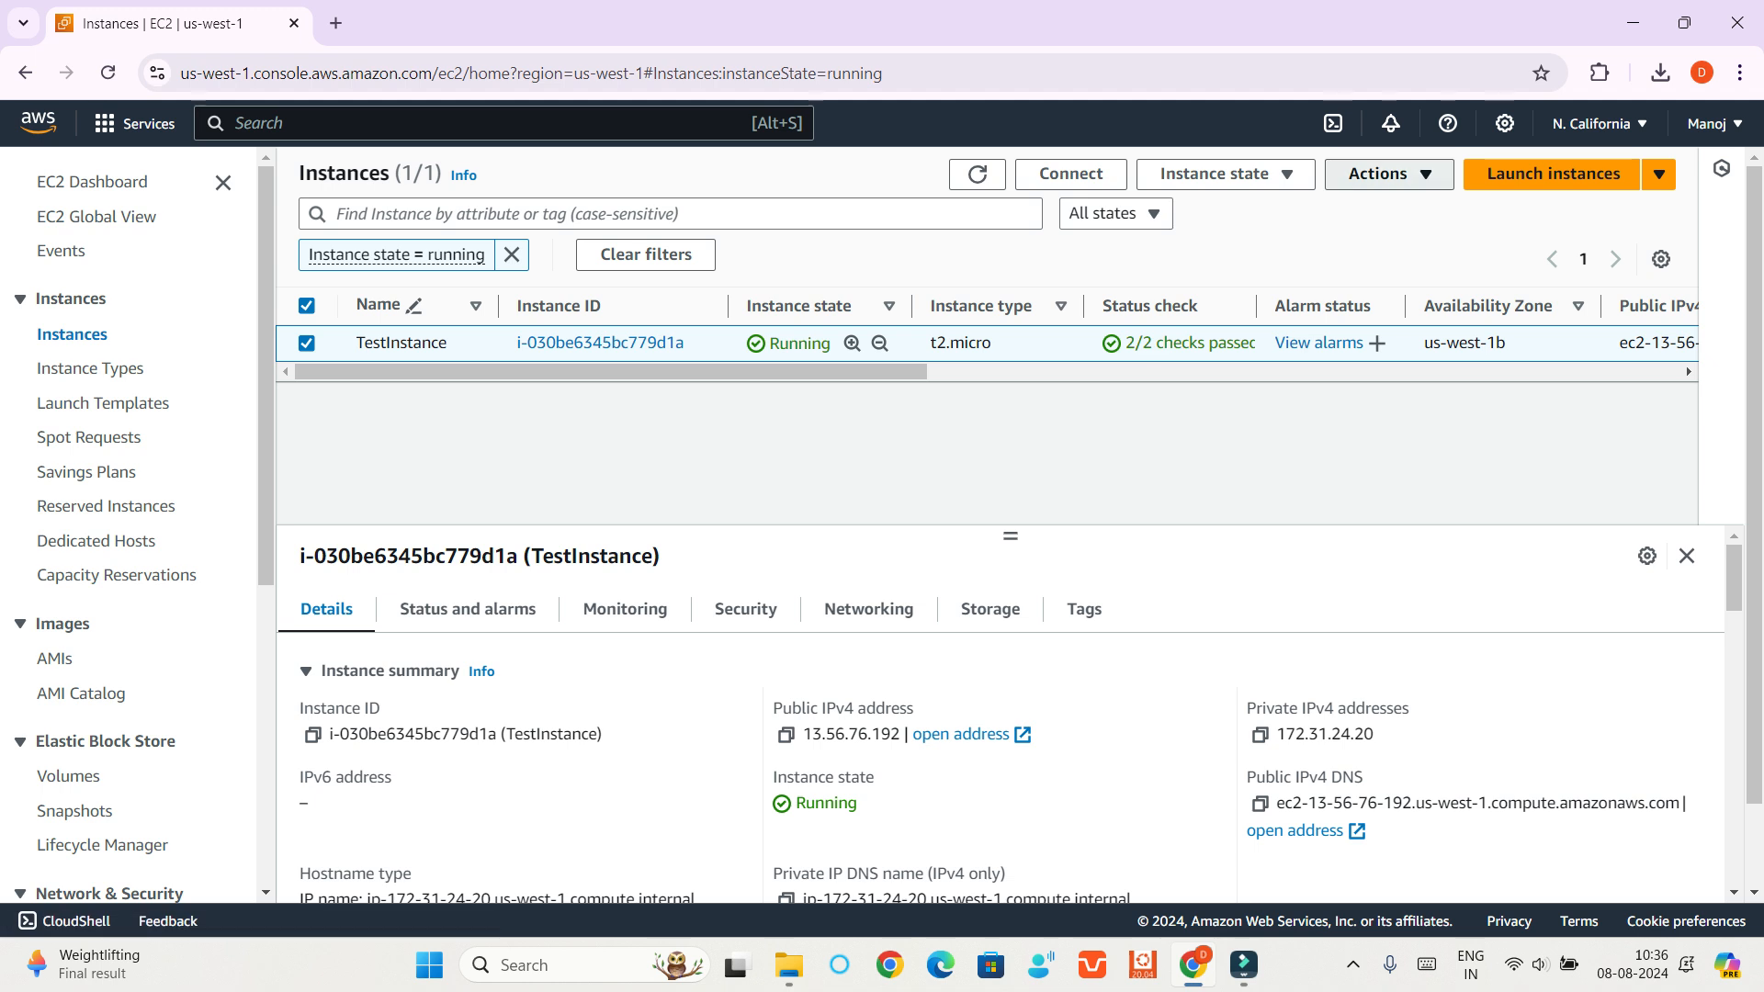
click(1383, 174)
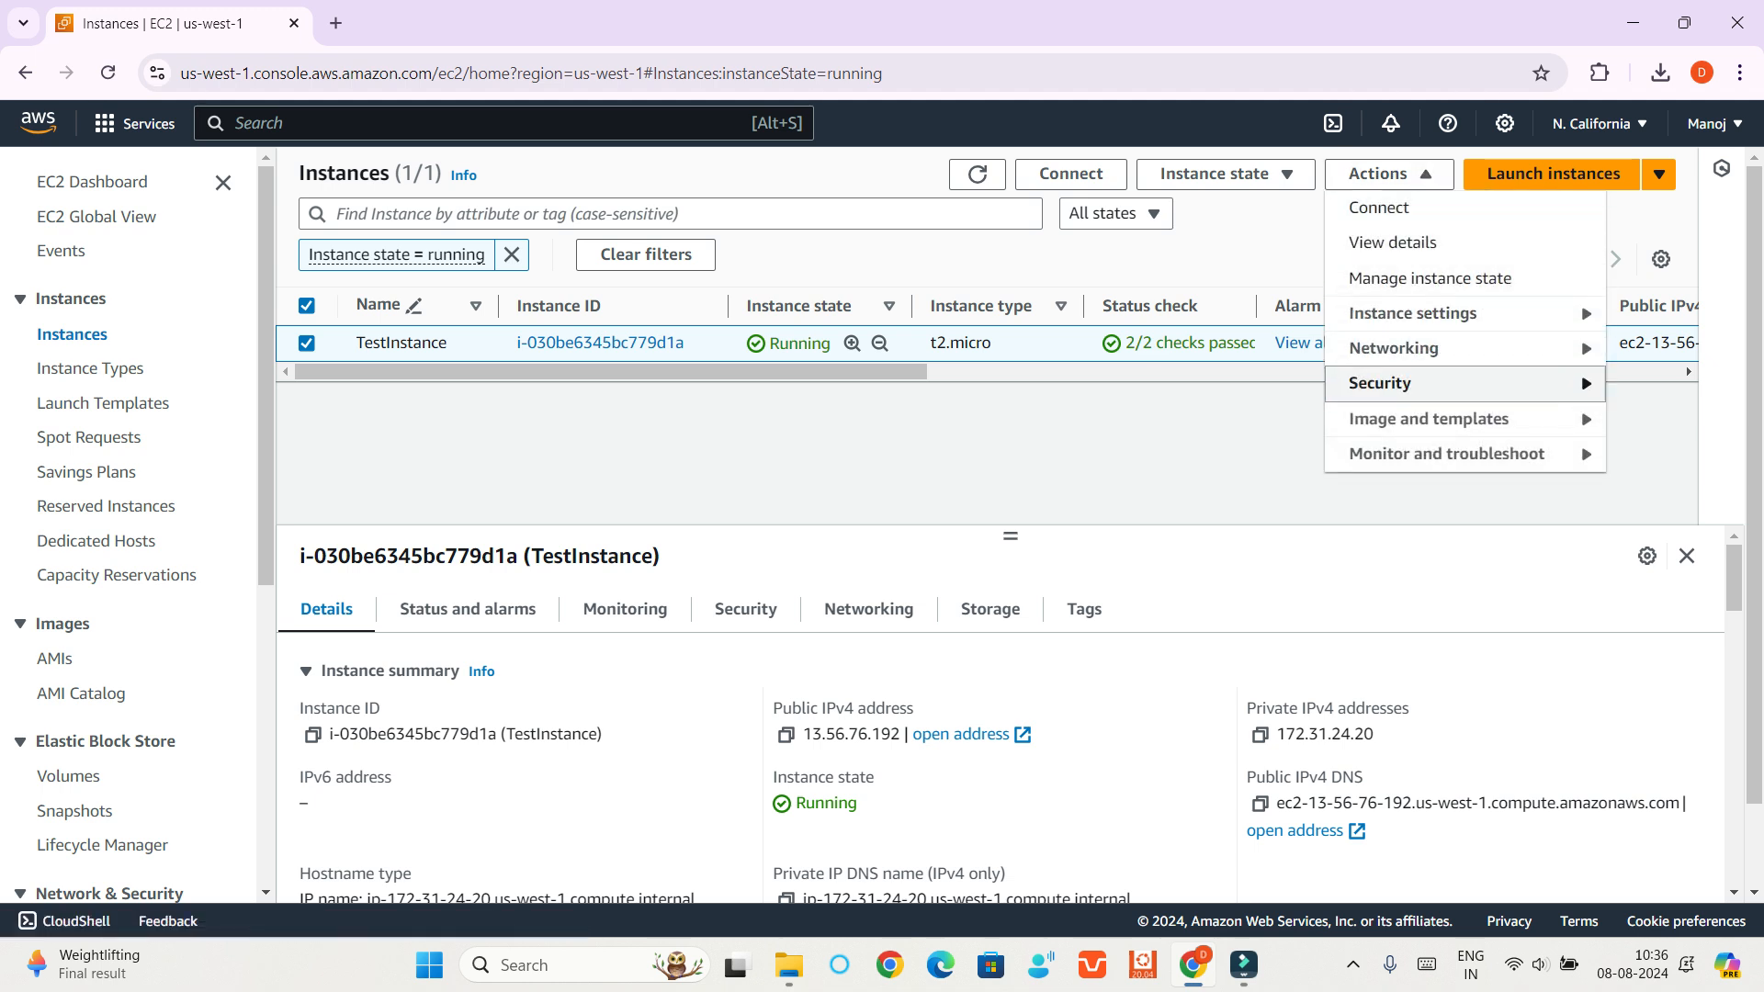
click(1380, 384)
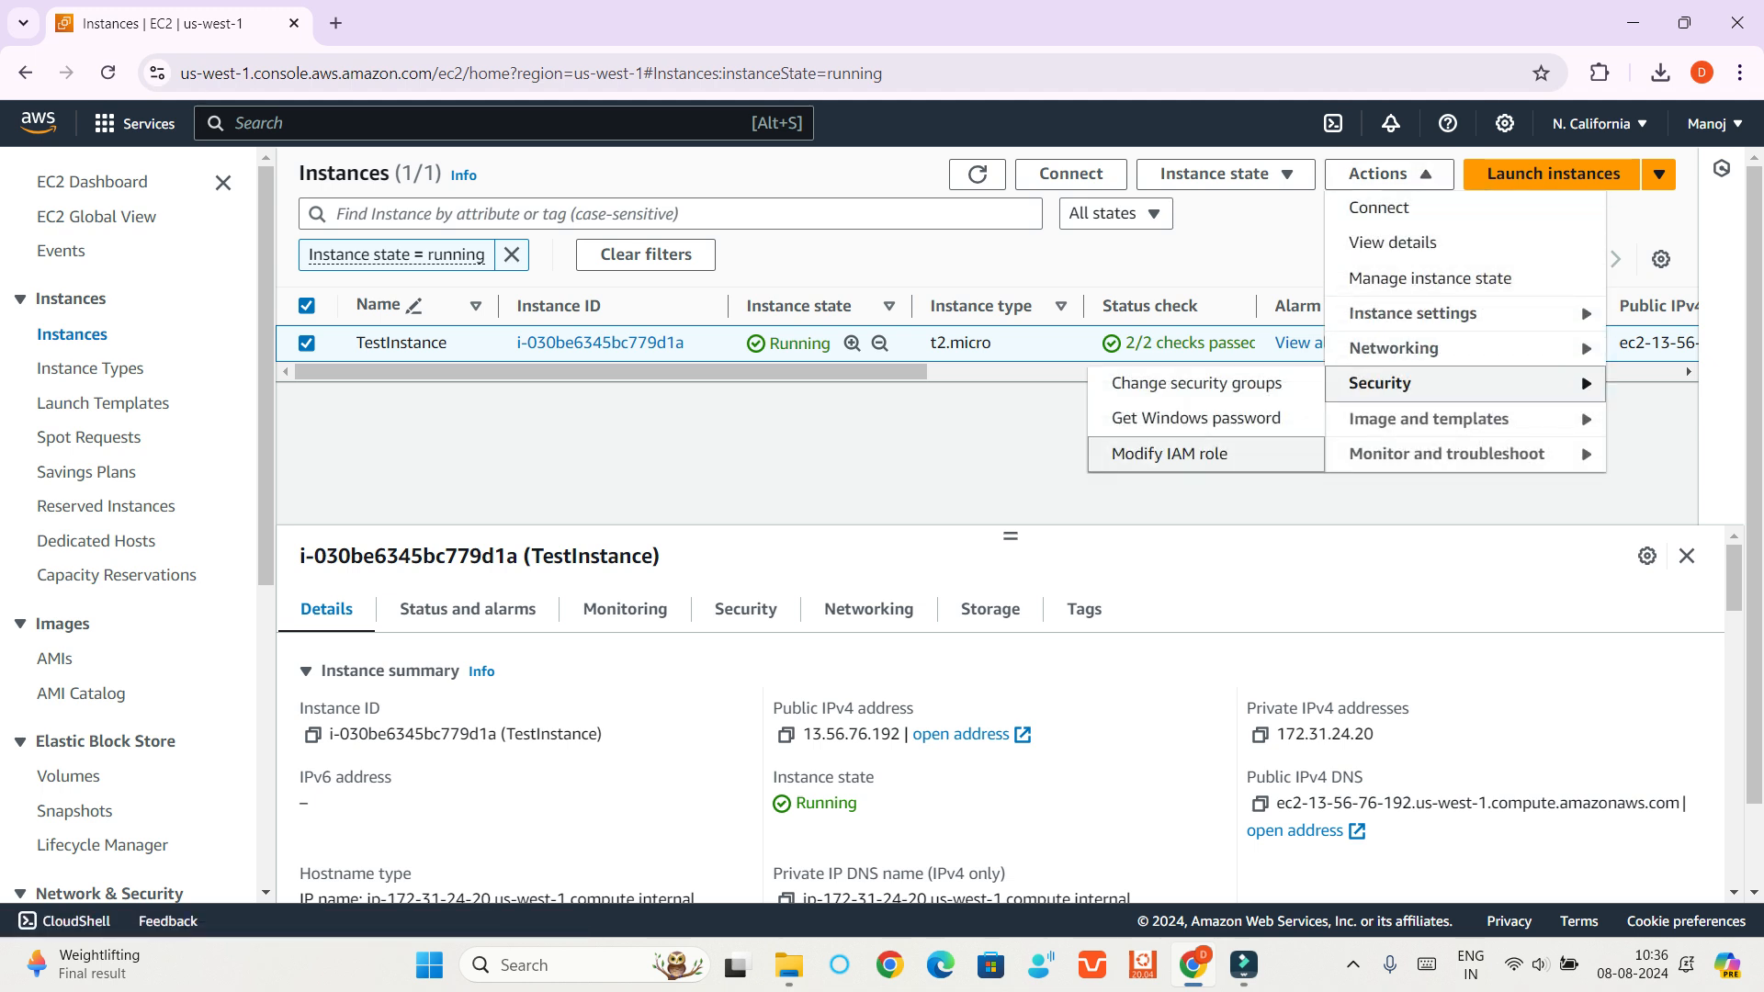
click(1169, 454)
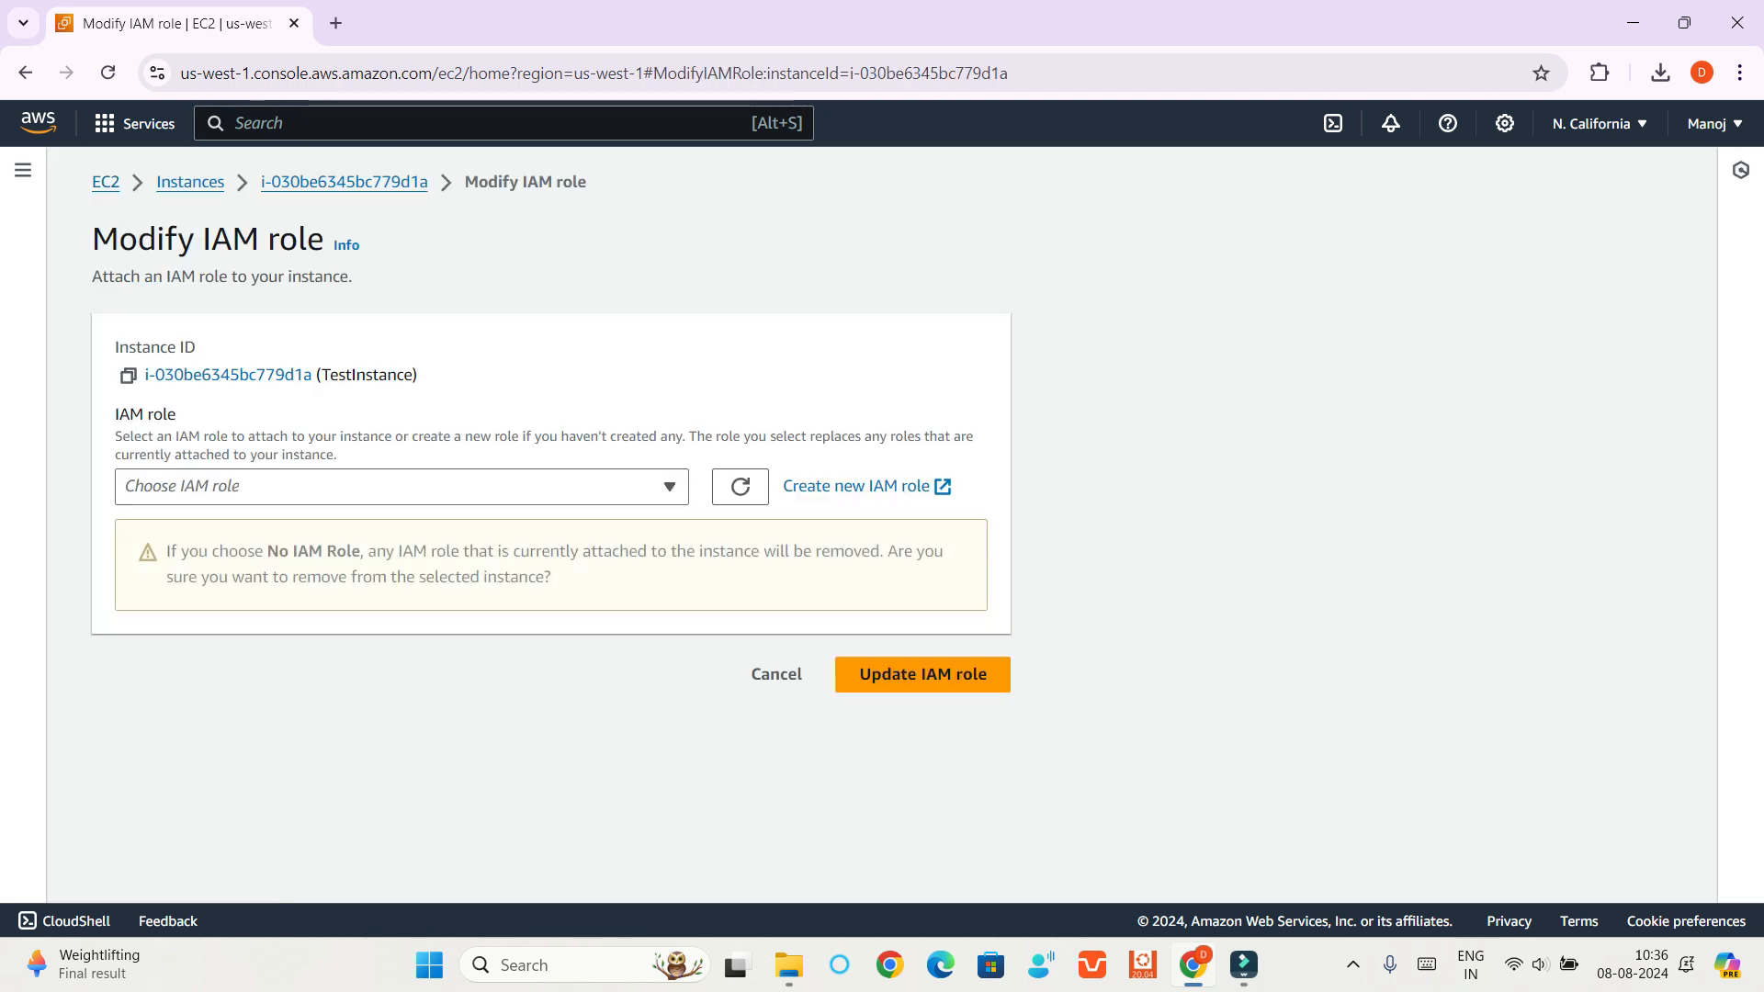
Attach MyRole to TestInstance as its IAM role and apply the update
click(402, 487)
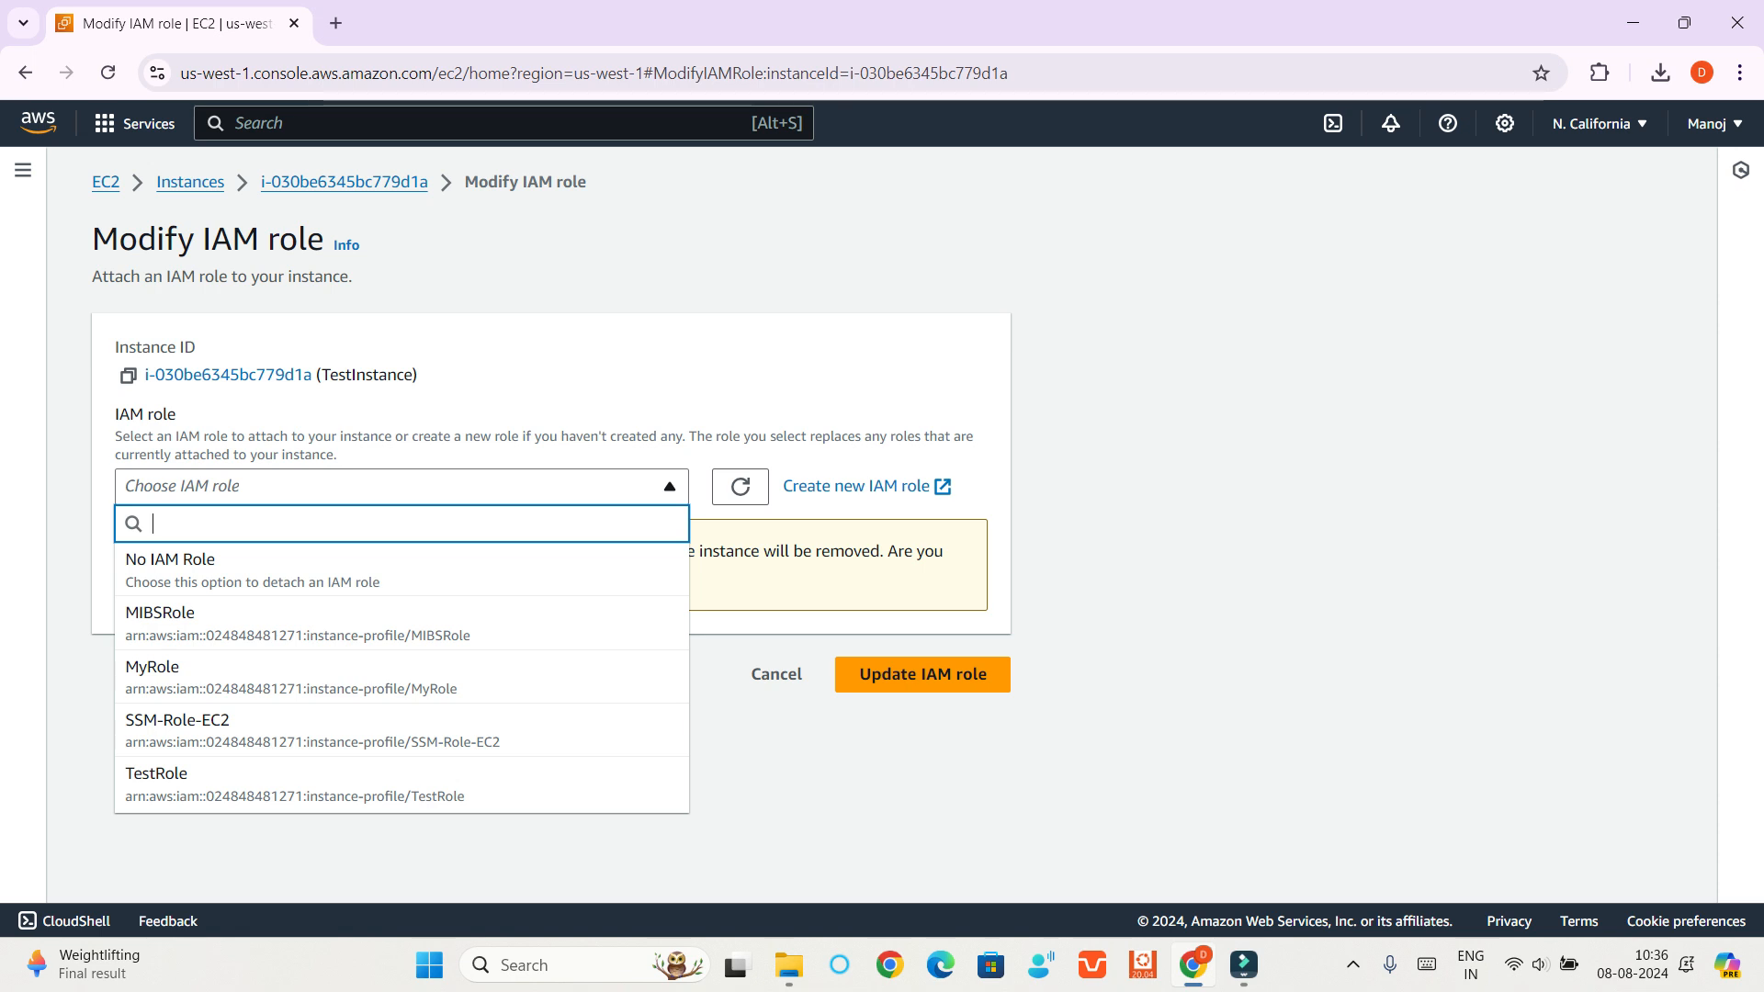
key(Down)
key(Down)
key(Down)
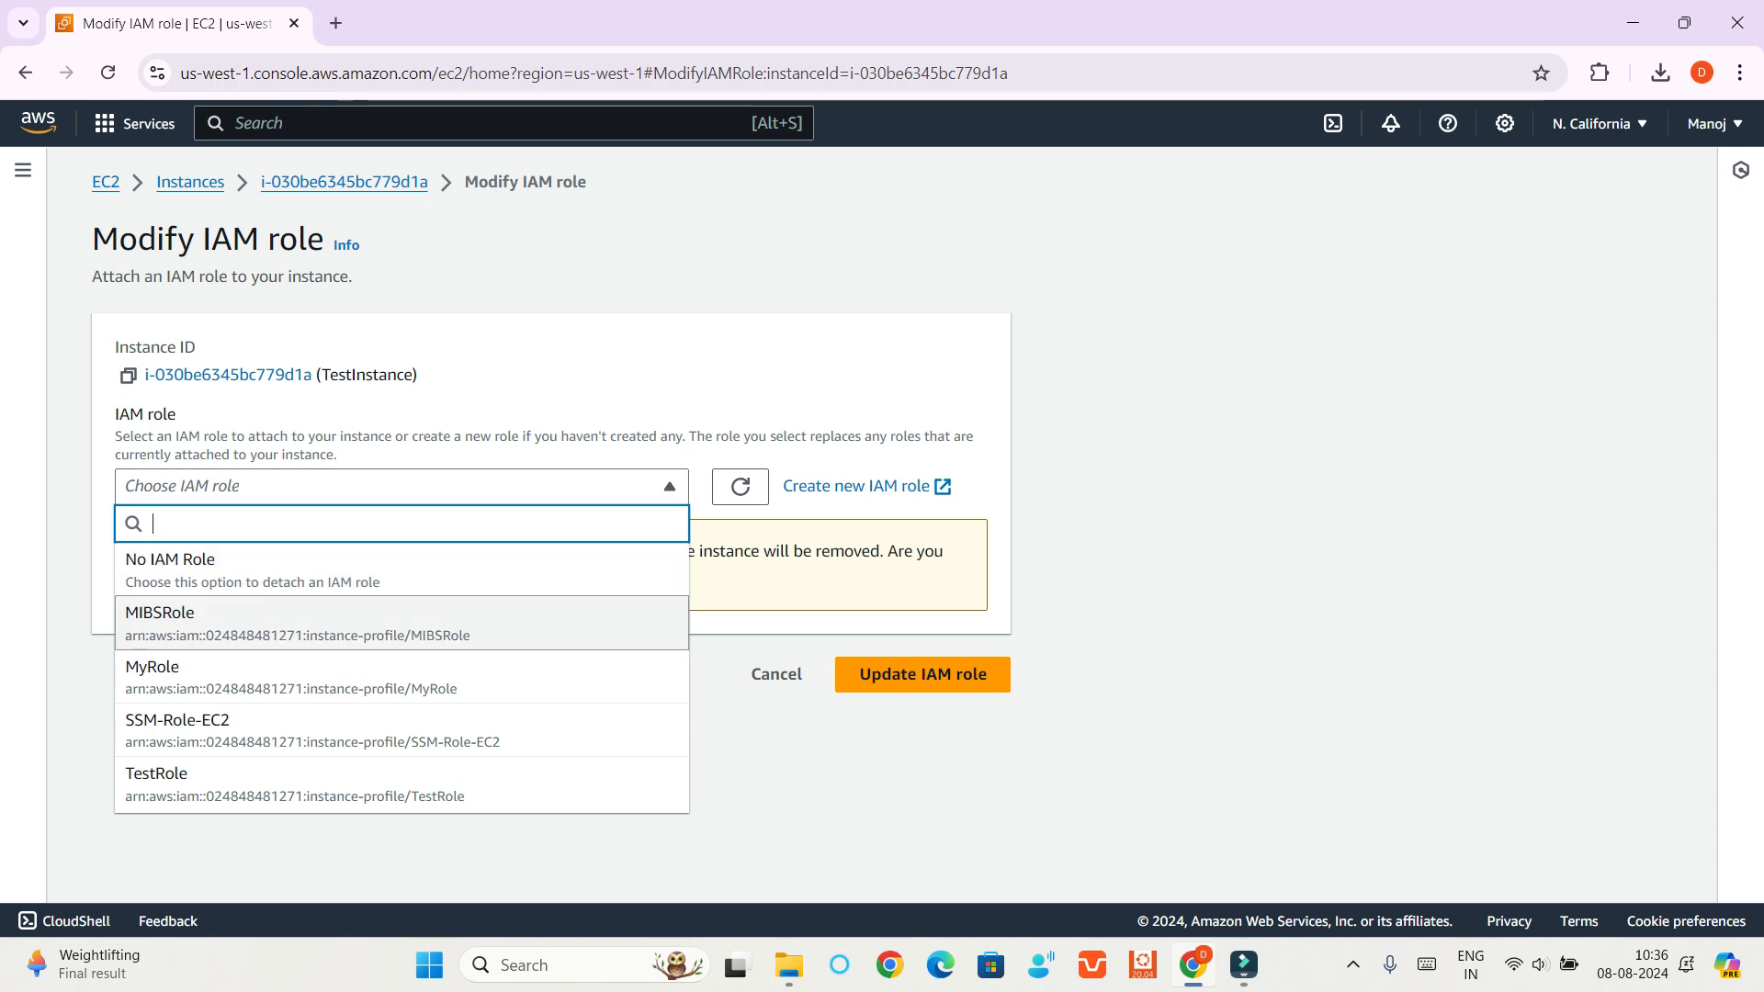
key(Return)
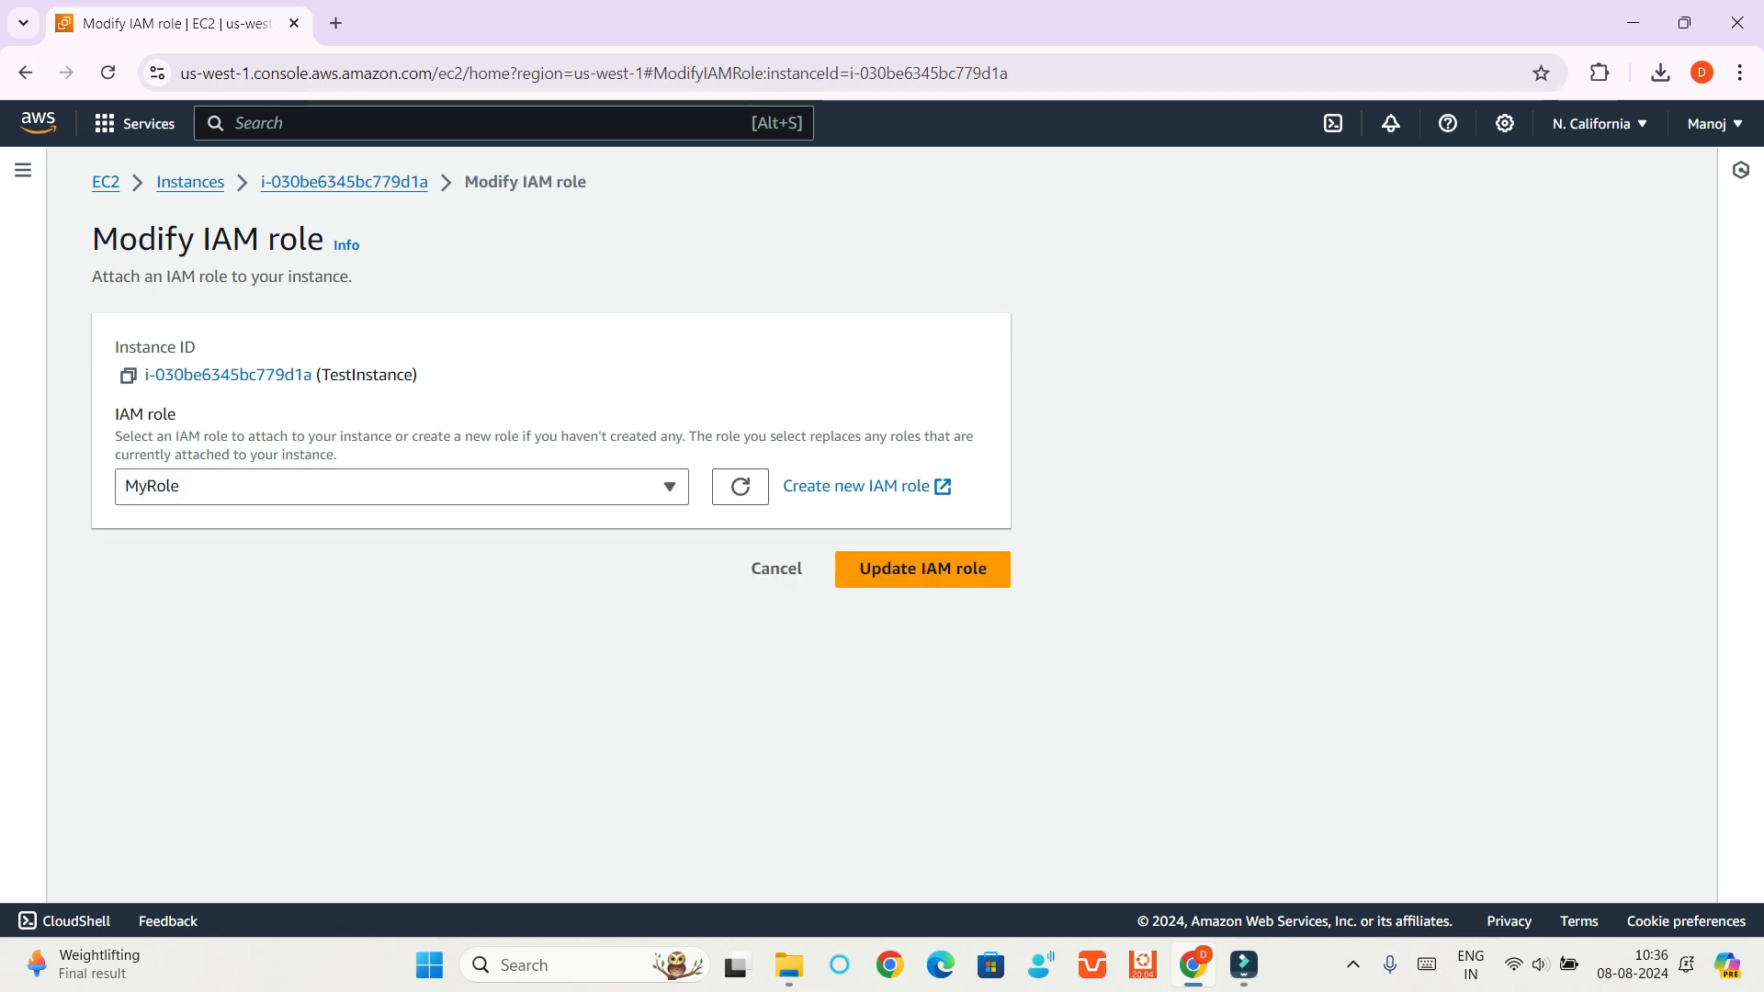
click(922, 569)
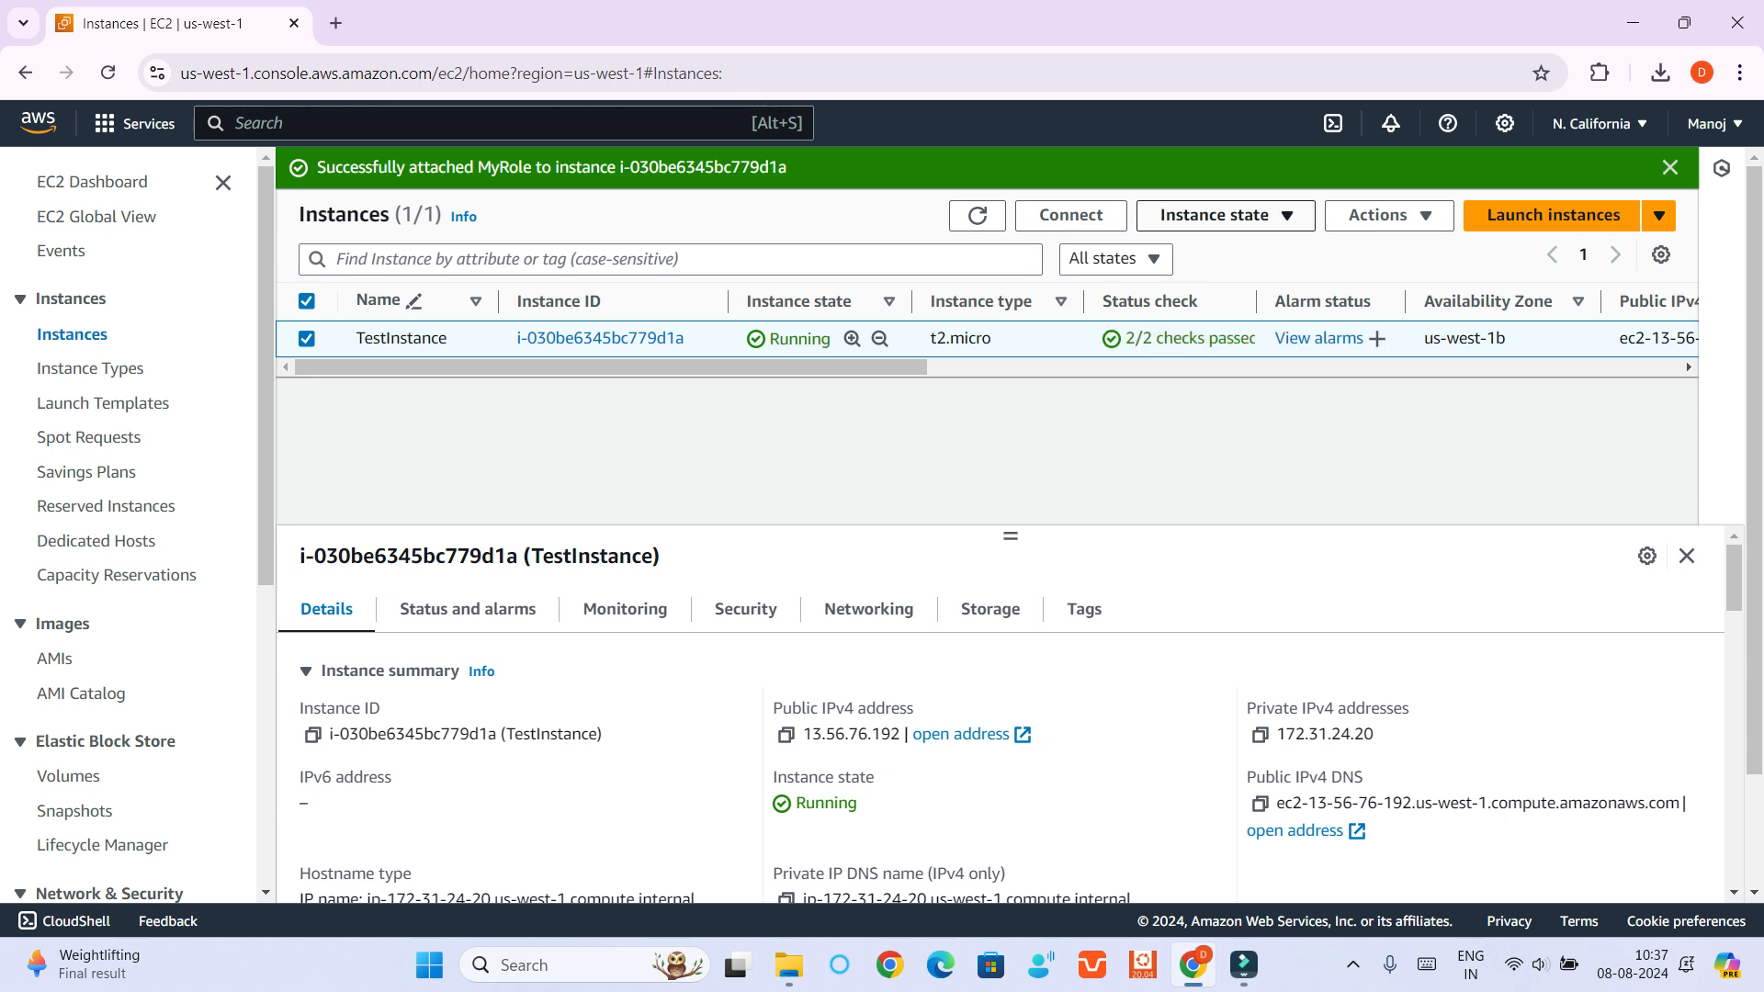
Reboot TestInstance and confirm the reboot
click(1215, 215)
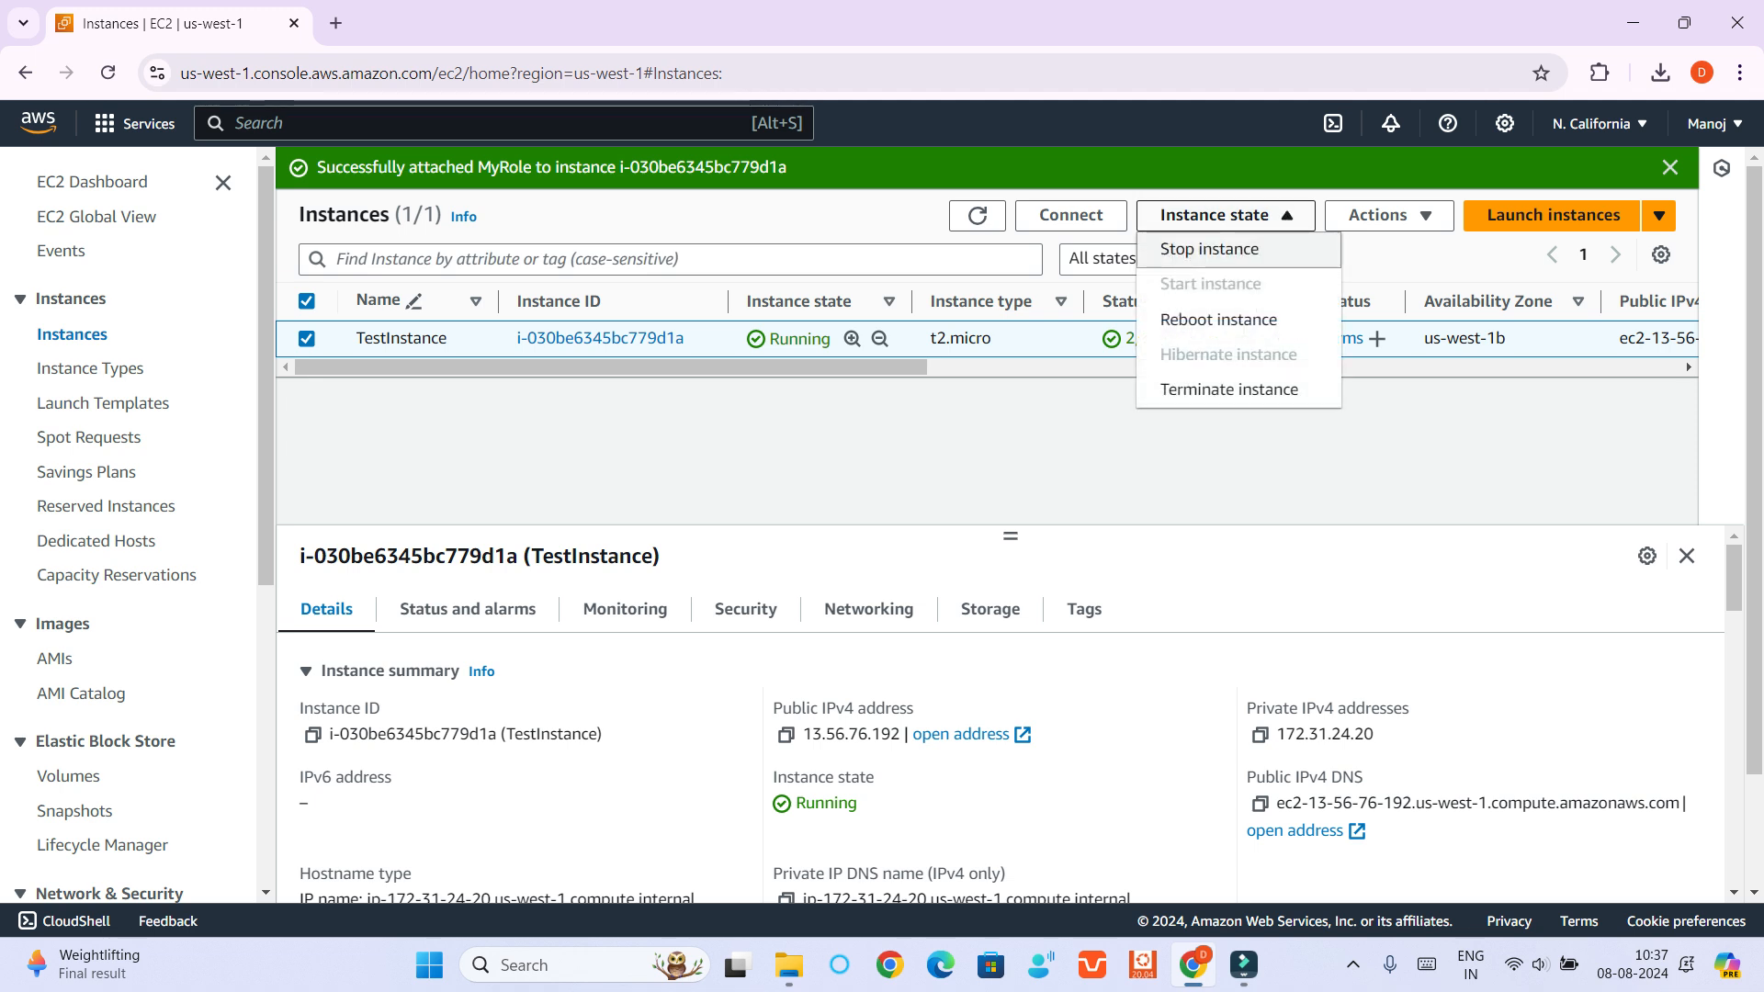
click(1218, 318)
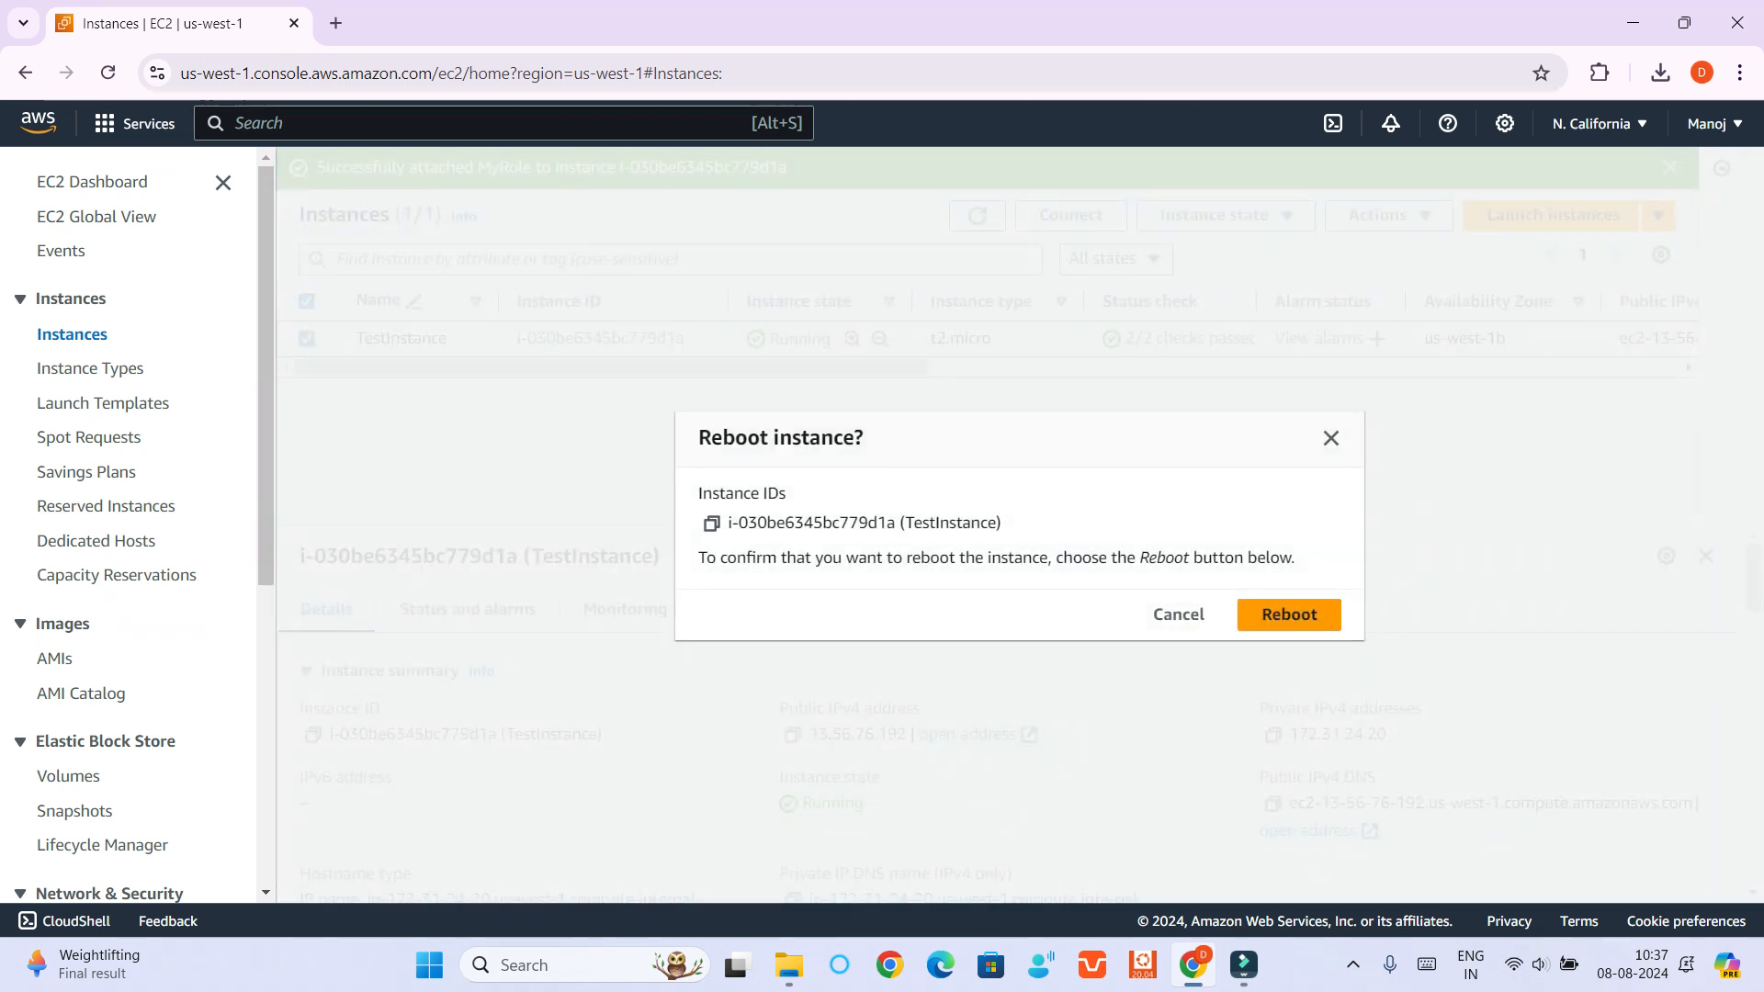
click(1289, 613)
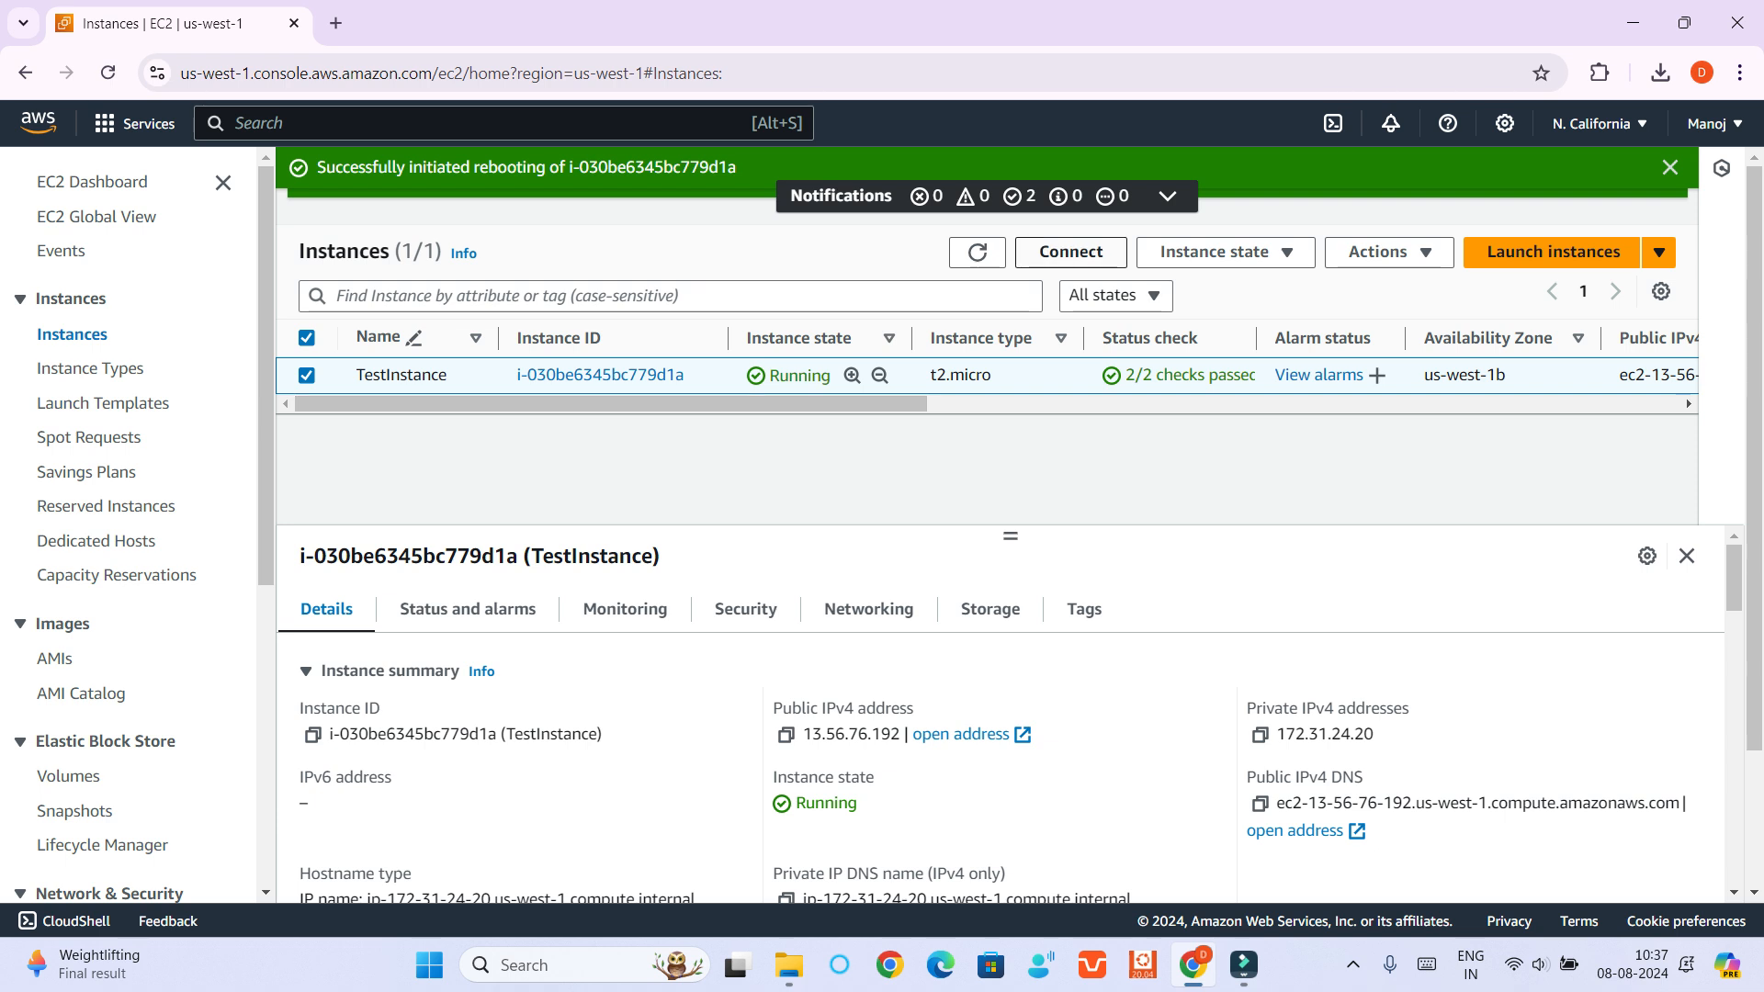
Open the RDP client connection options for TestInstance and download its remote desktop file
click(1070, 251)
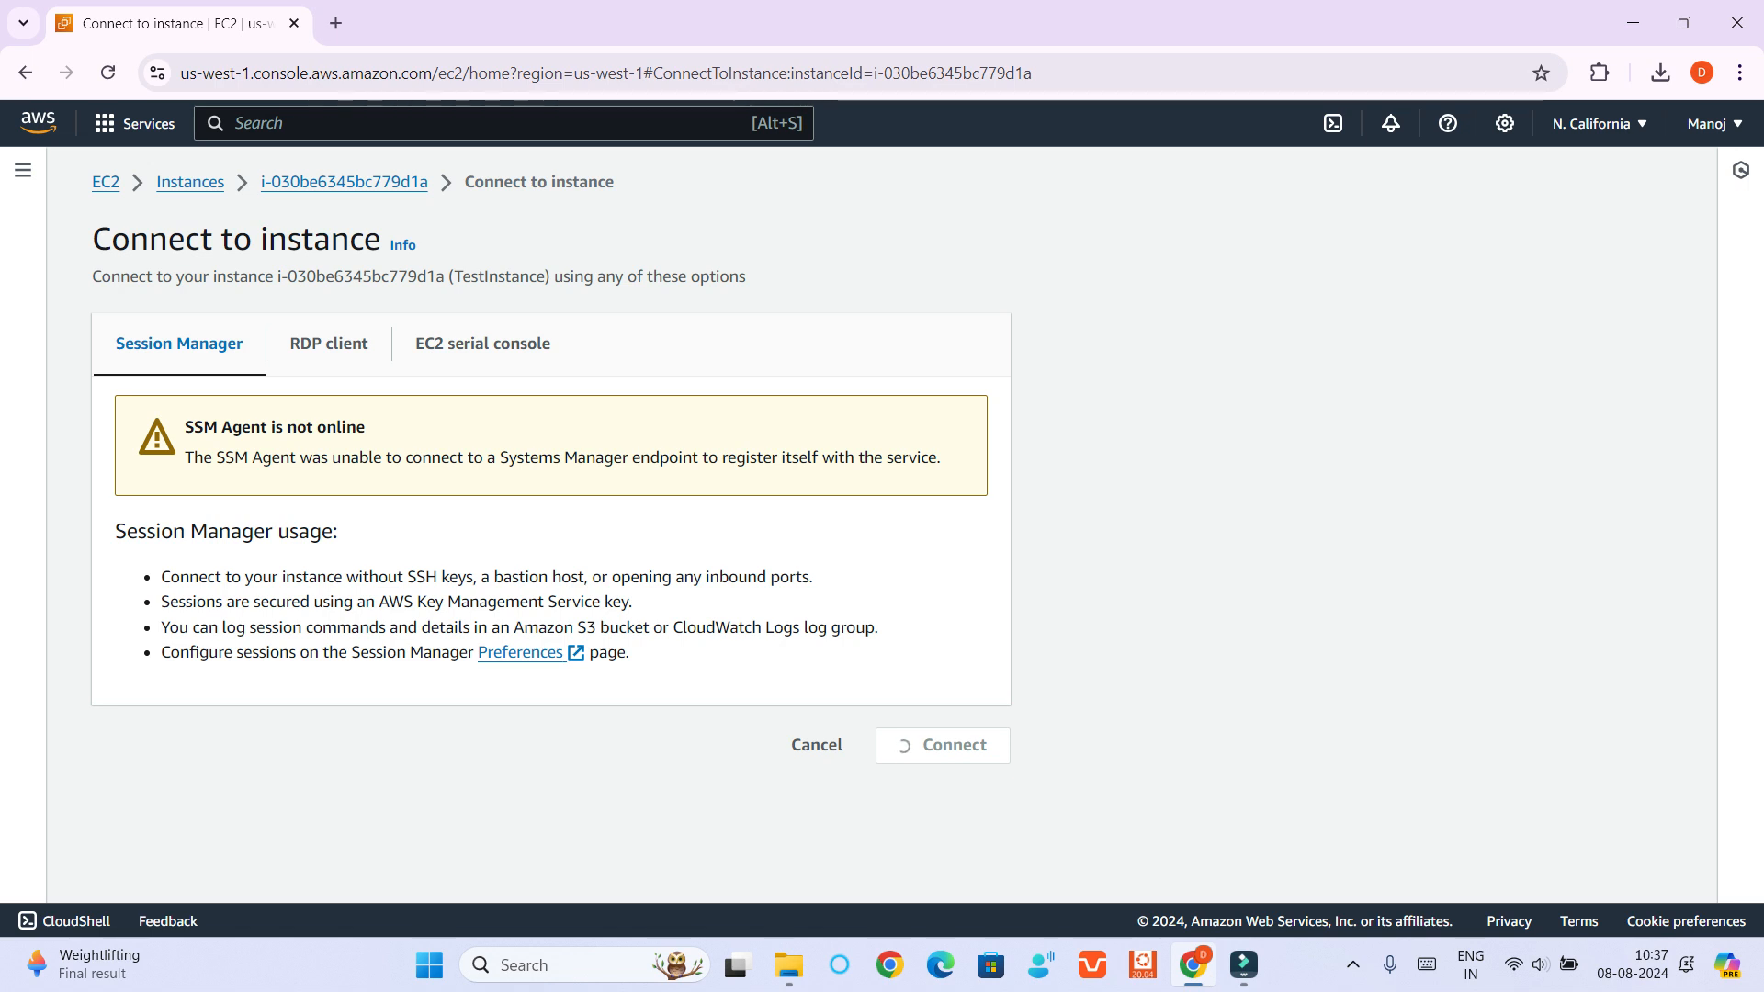
click(329, 344)
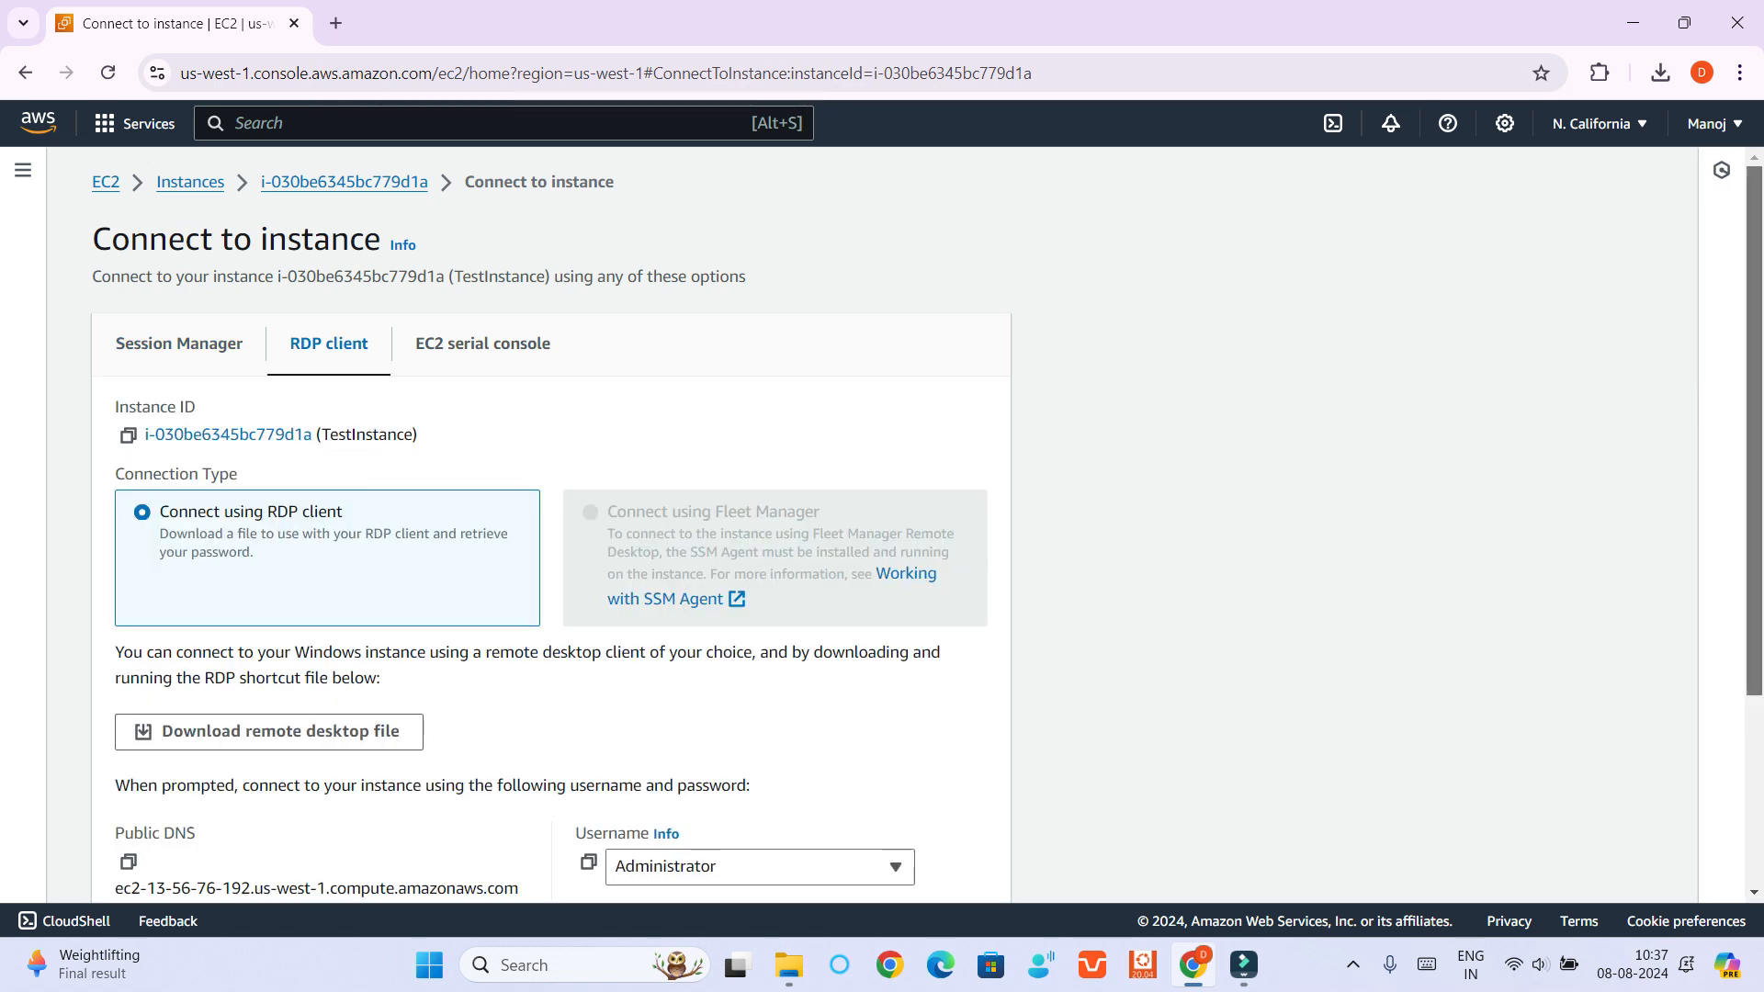
scroll(882, 524, down, 3)
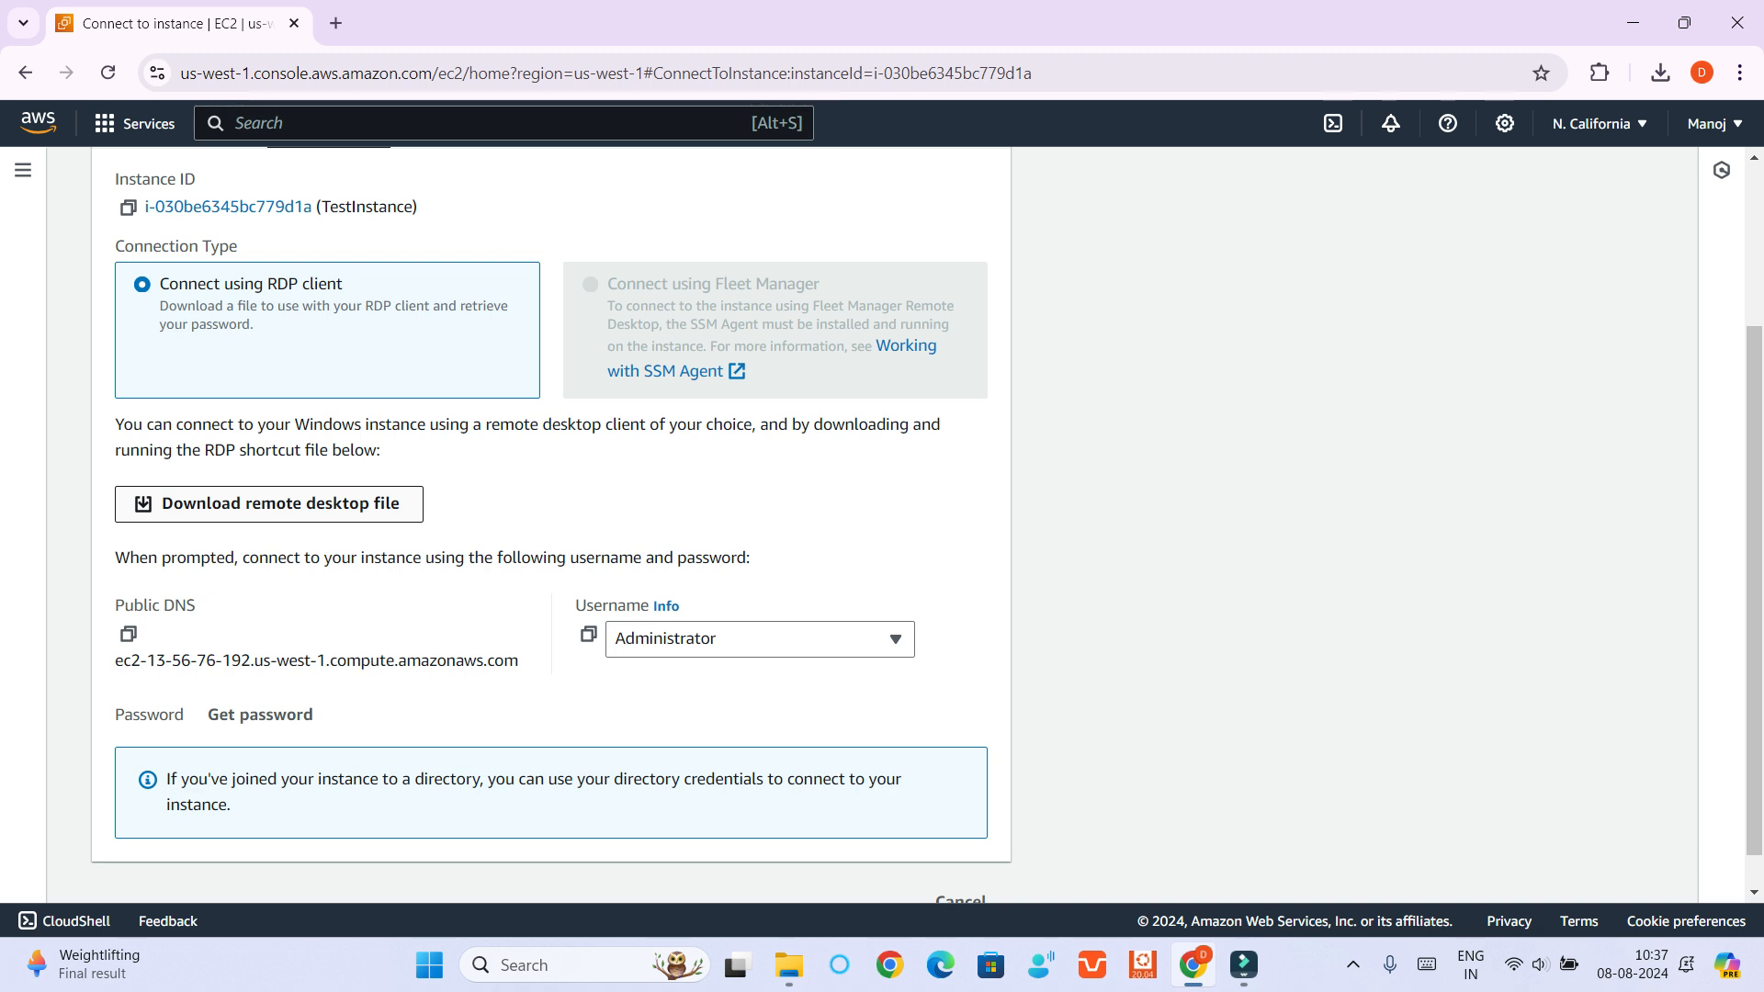
click(268, 503)
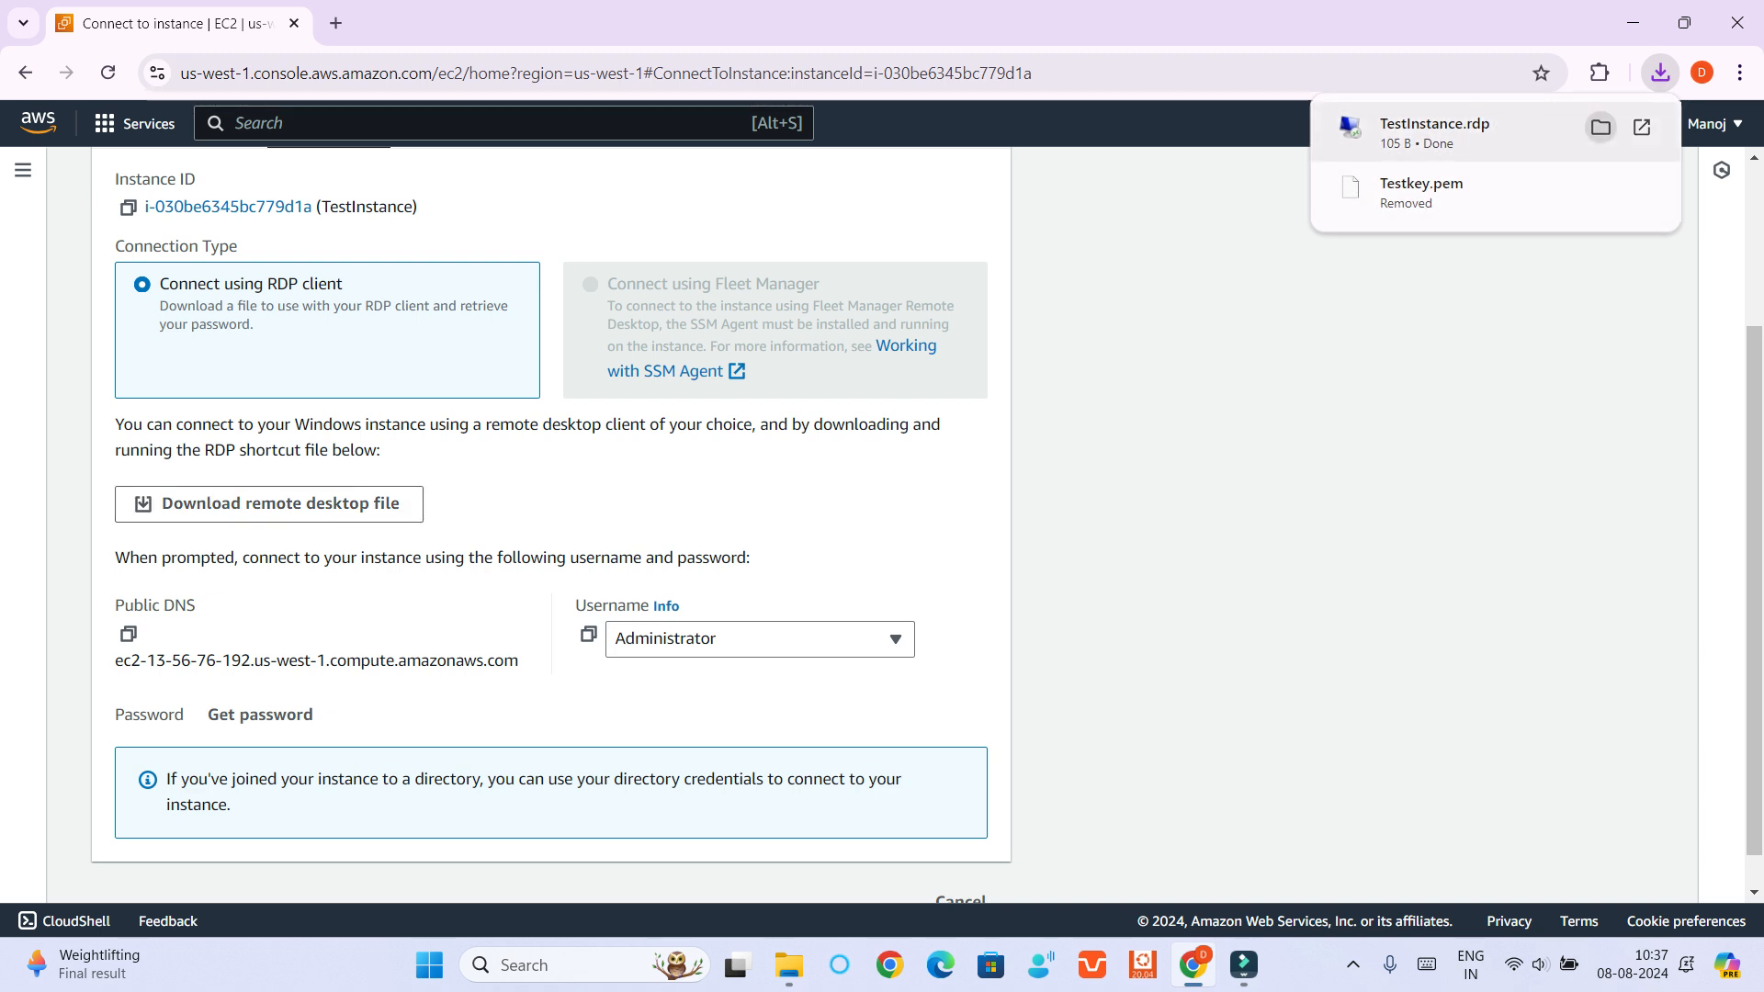
Show the downloaded TestInstance.rdp in its folder and move the file to the desktop
click(1600, 128)
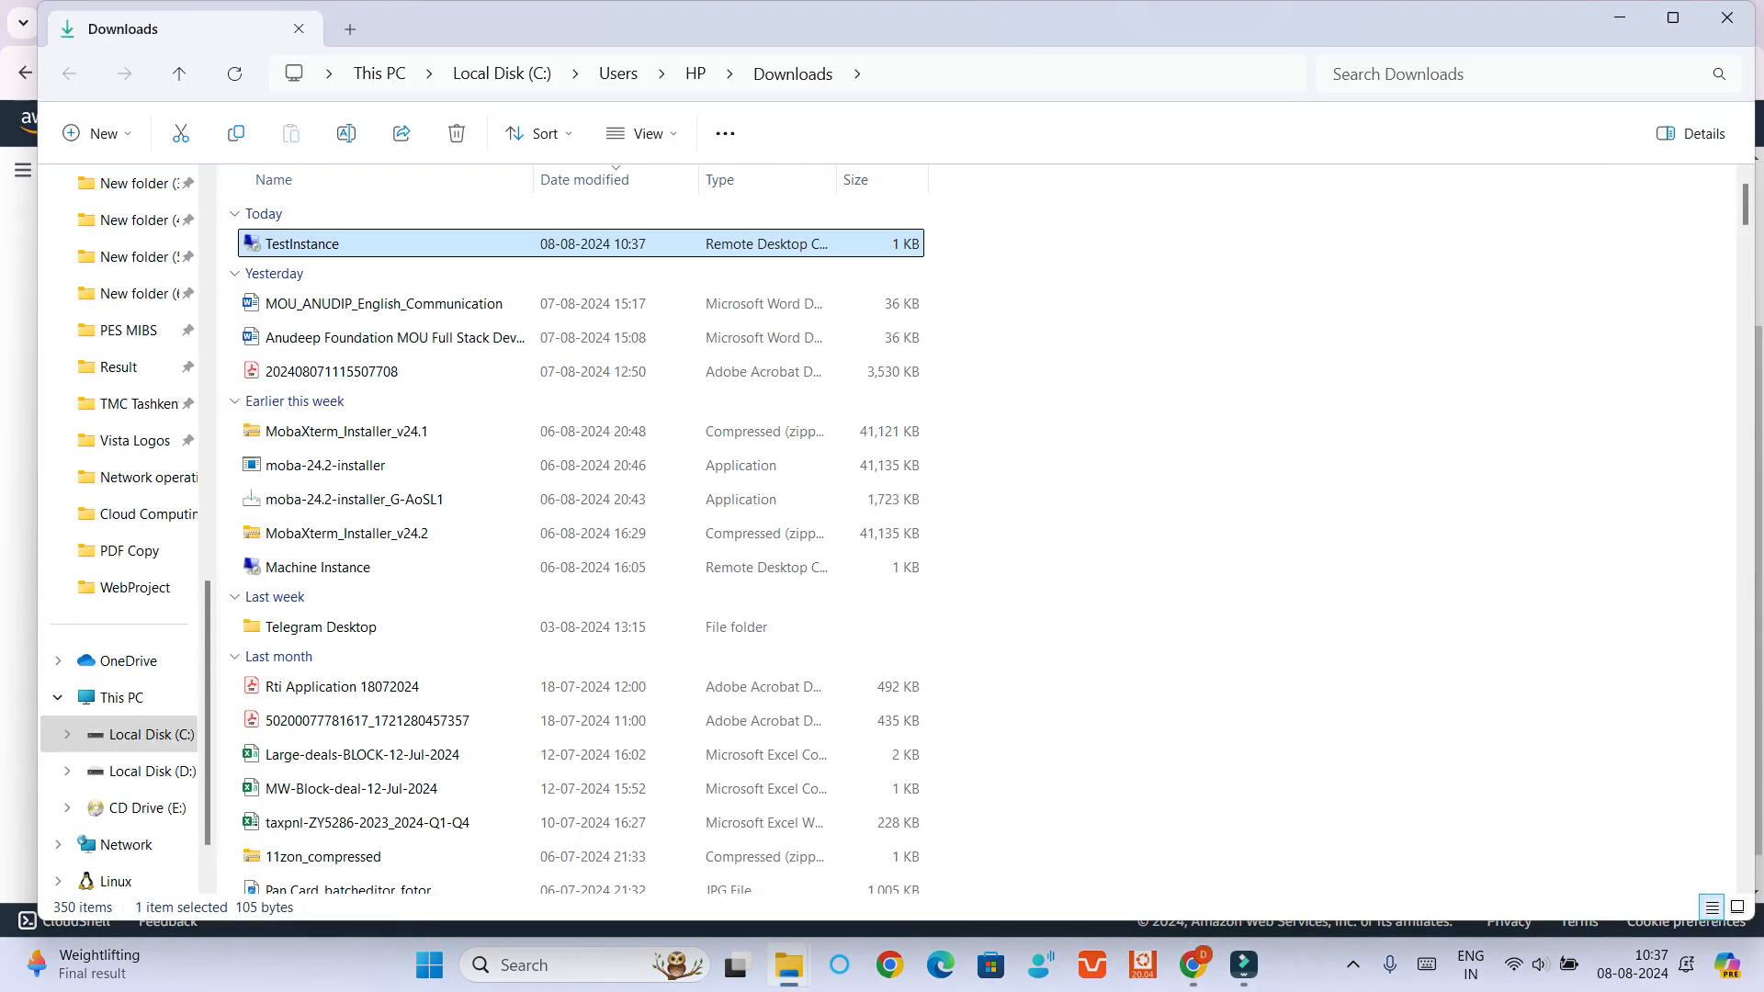
key(super+d)
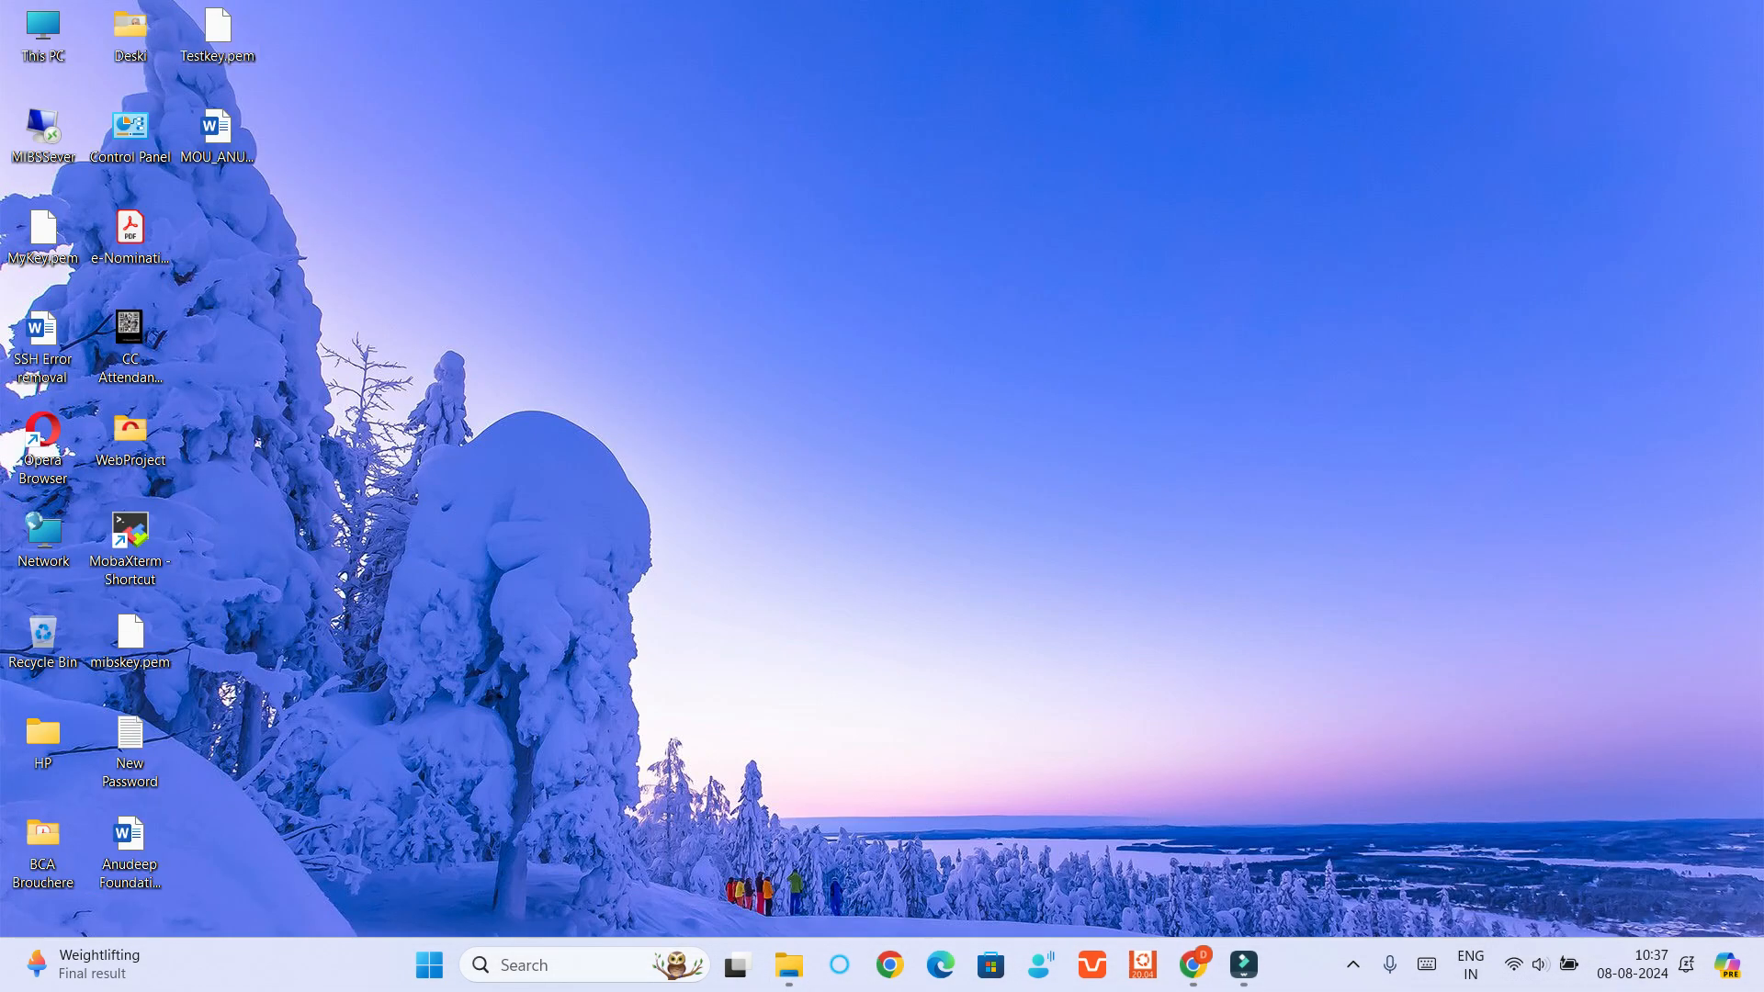
key(ctrl+v)
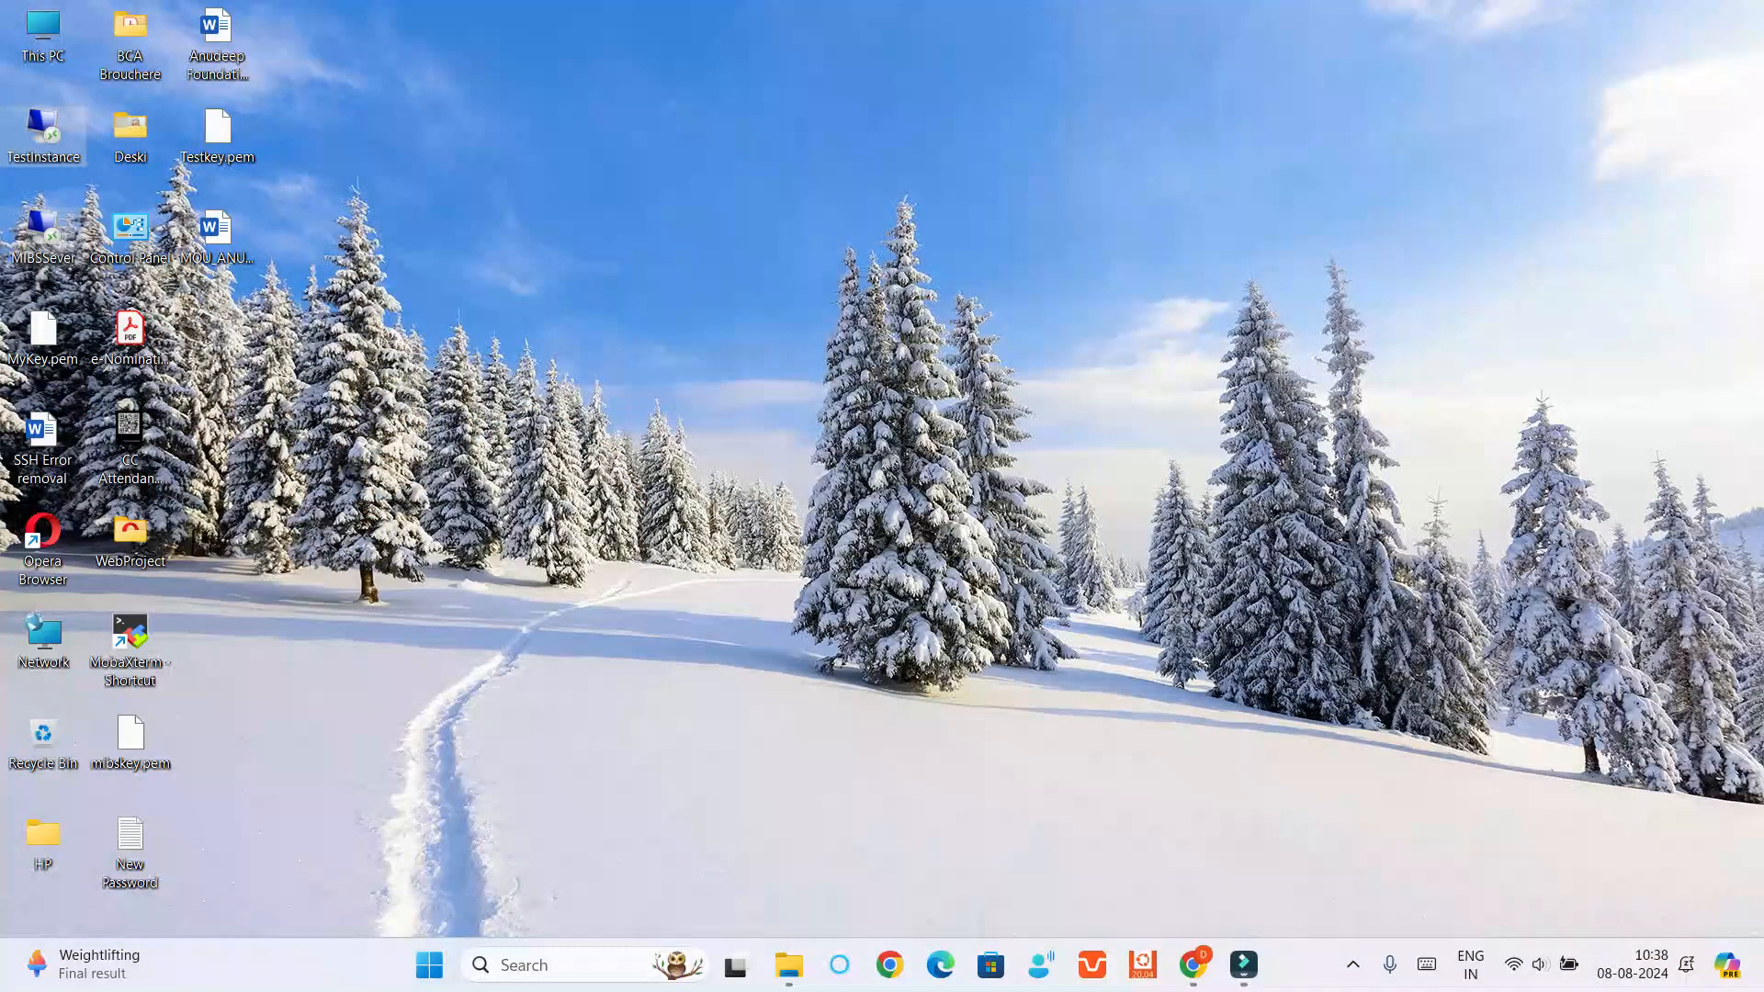
Permanently delete the MIBSSever remote desktop file from the desktop and decline the antivirus purchase offer
click(43, 237)
key(shift+Delete)
key(Return)
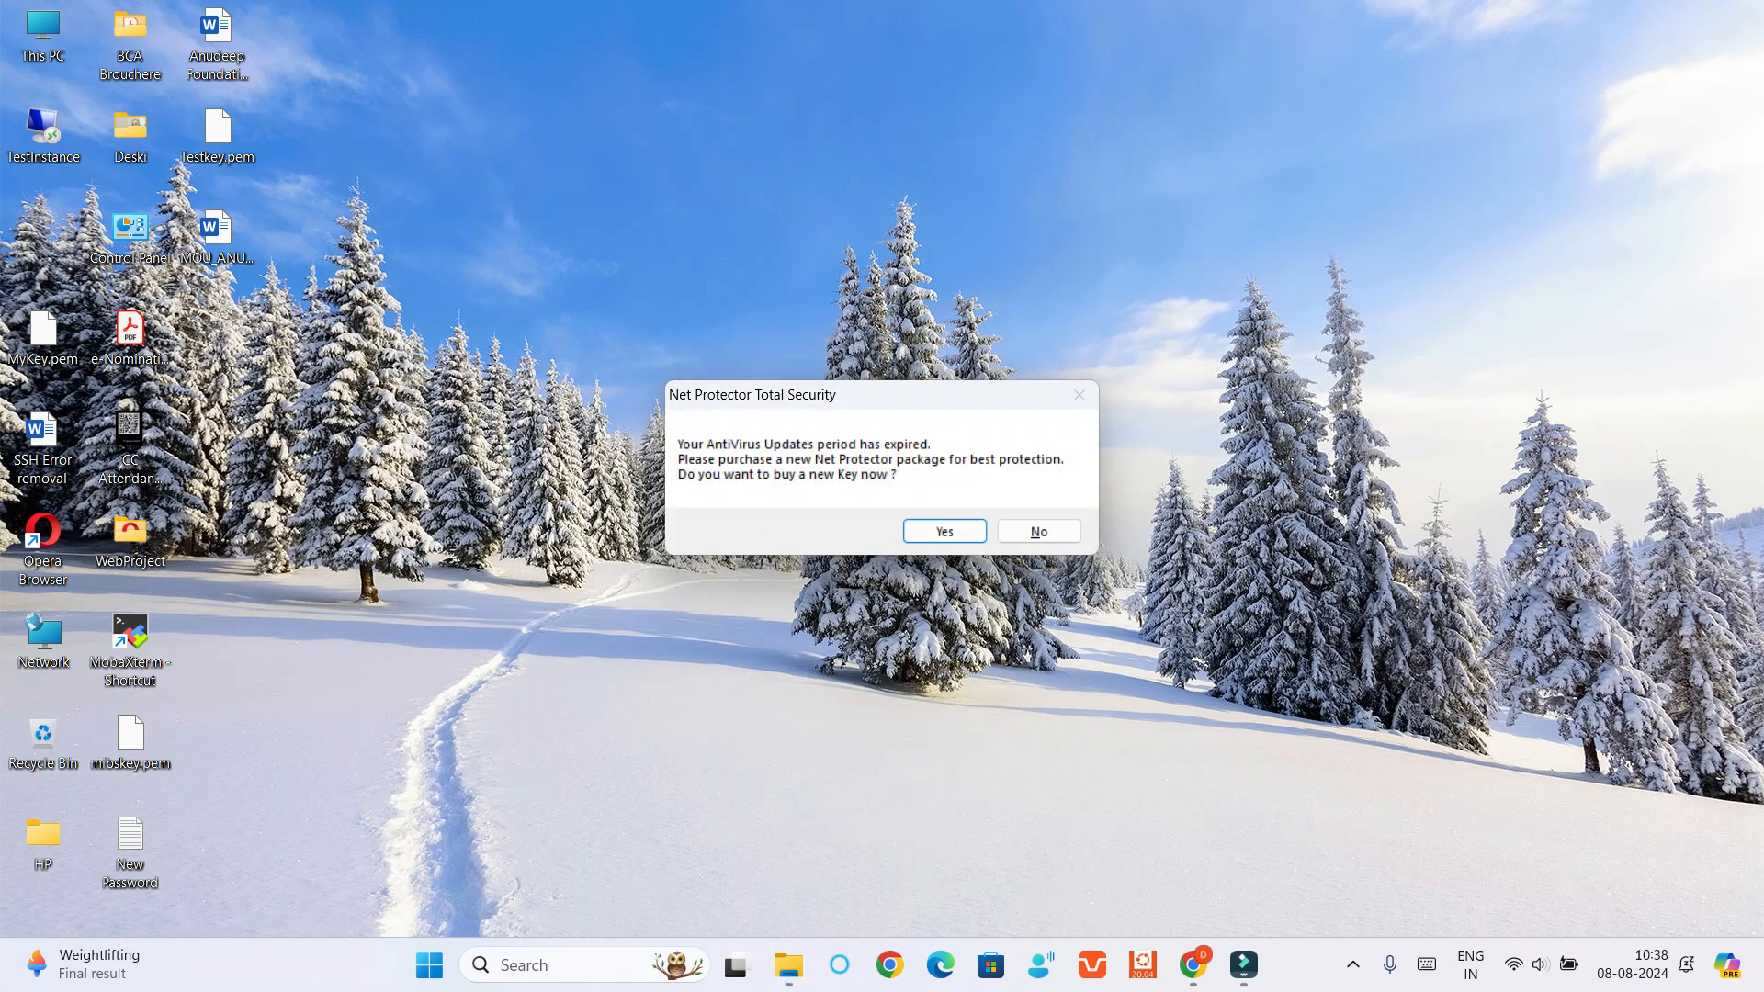
click(1039, 532)
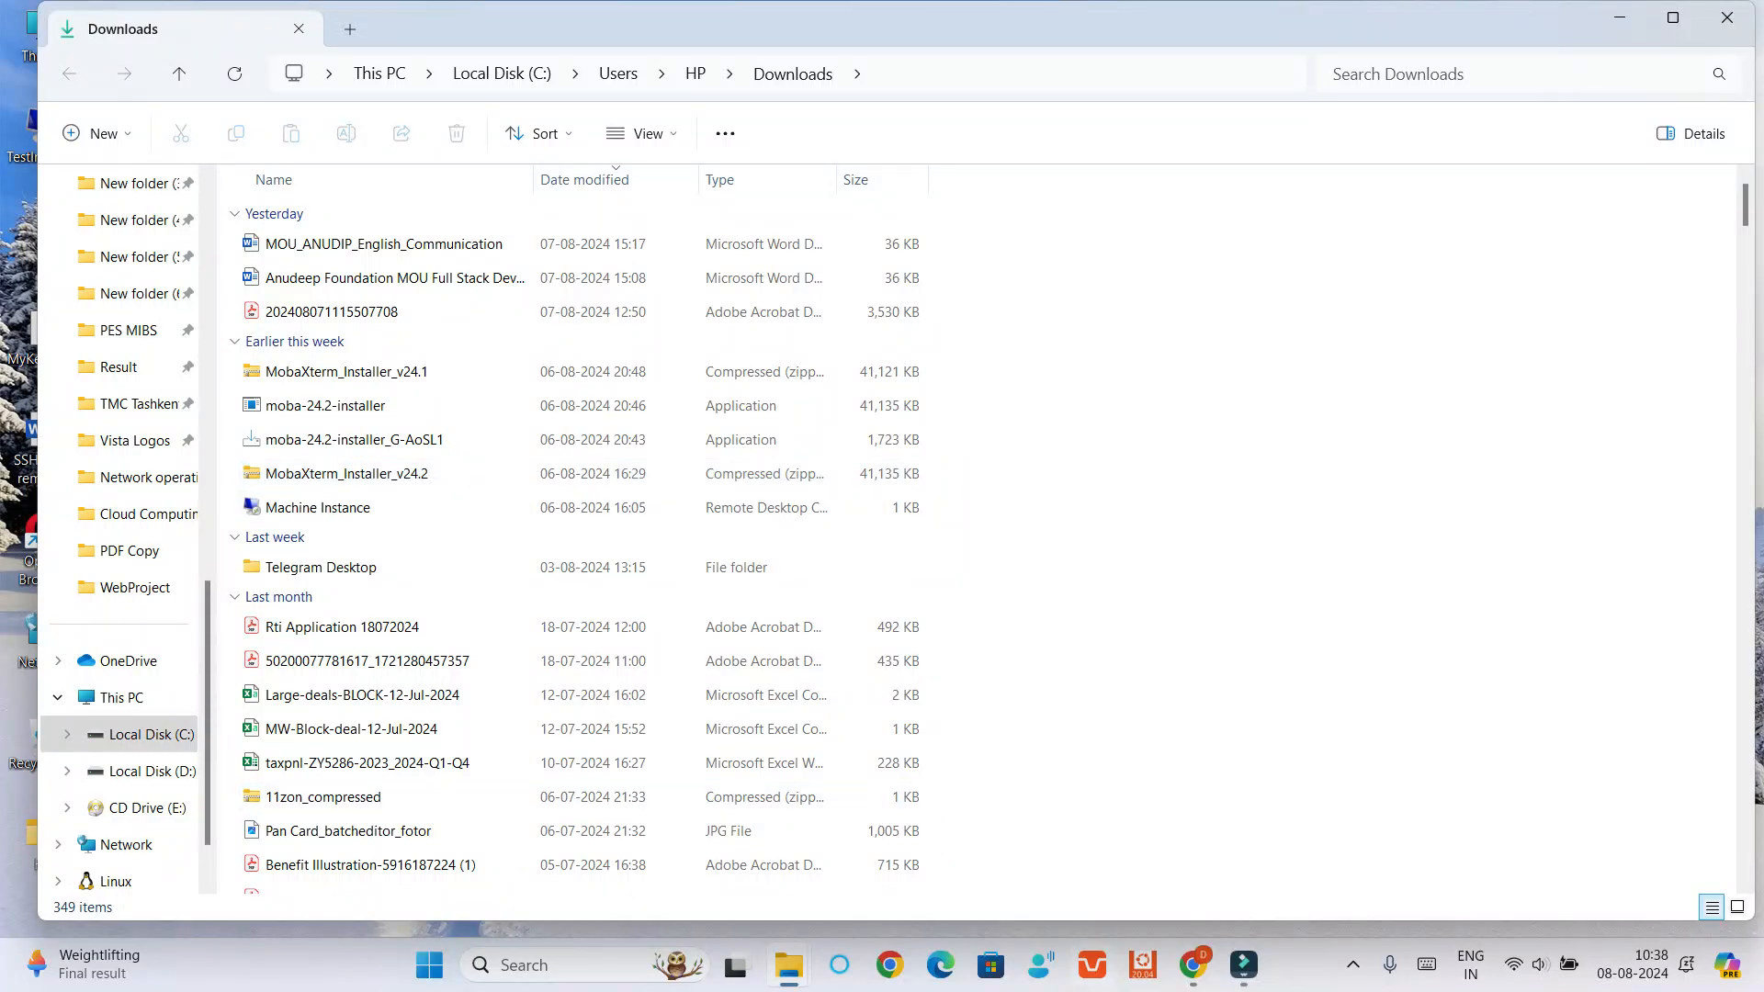
Switch back to Chrome, open the Windows password retrieval page for TestInstance, and start choosing a private key file
click(1193, 965)
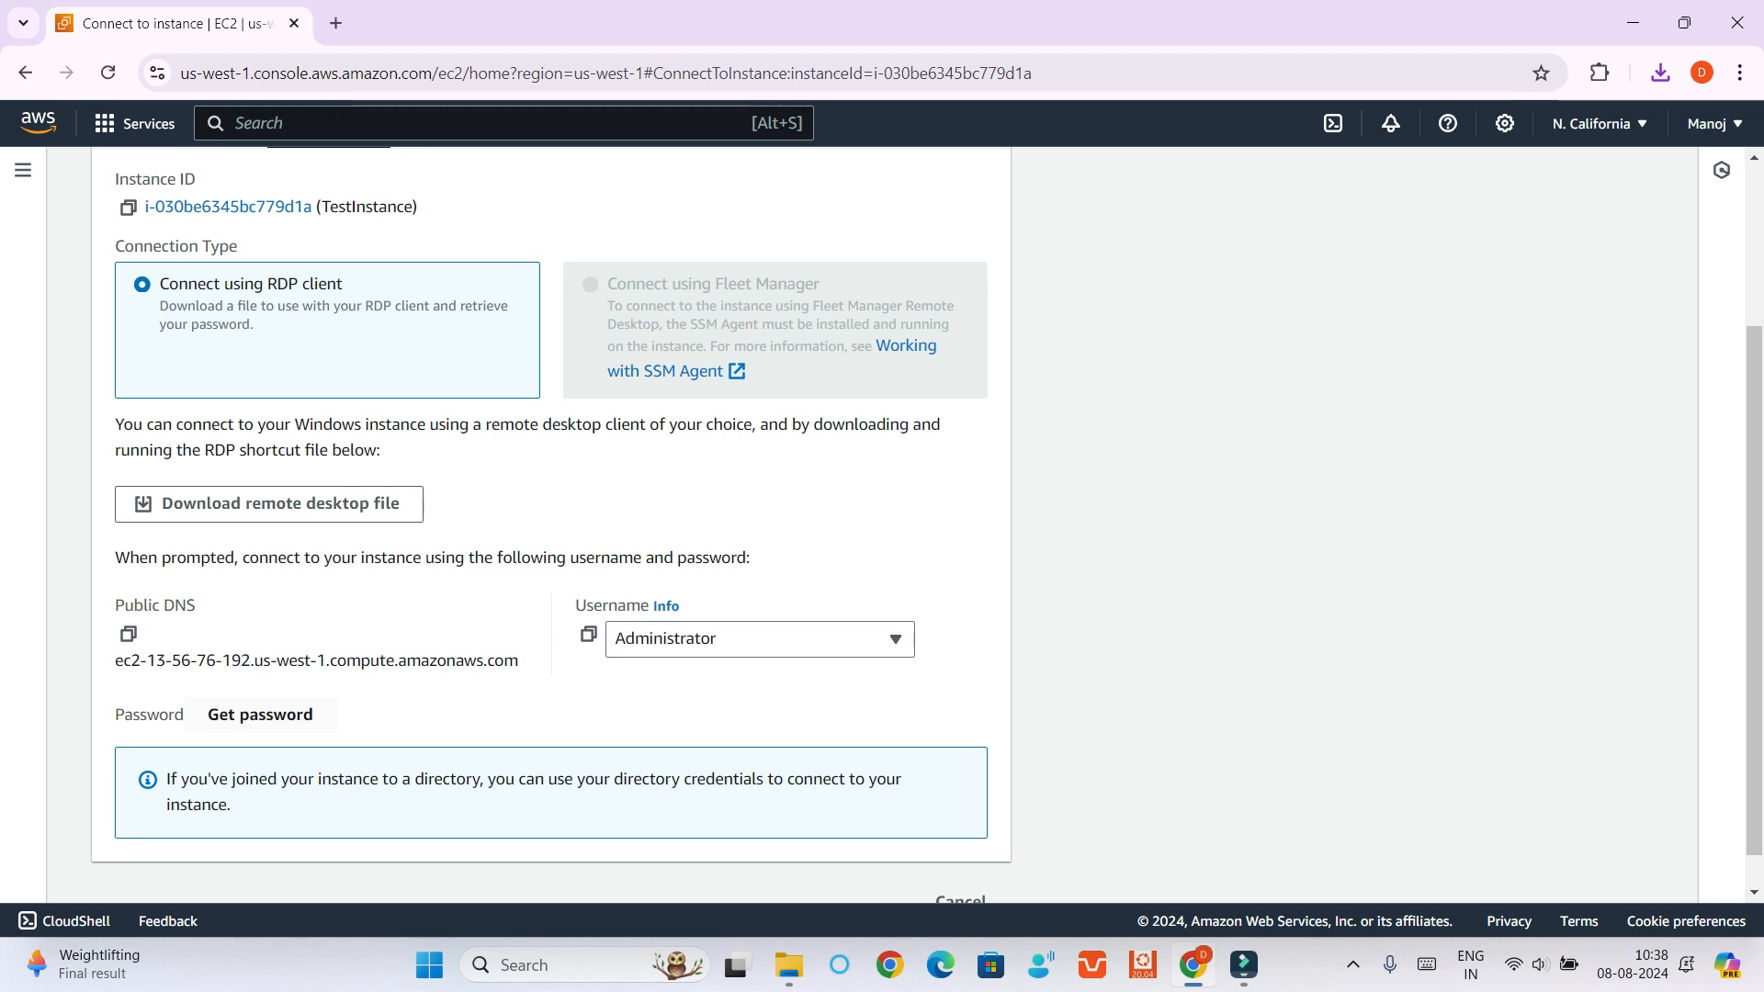
click(260, 714)
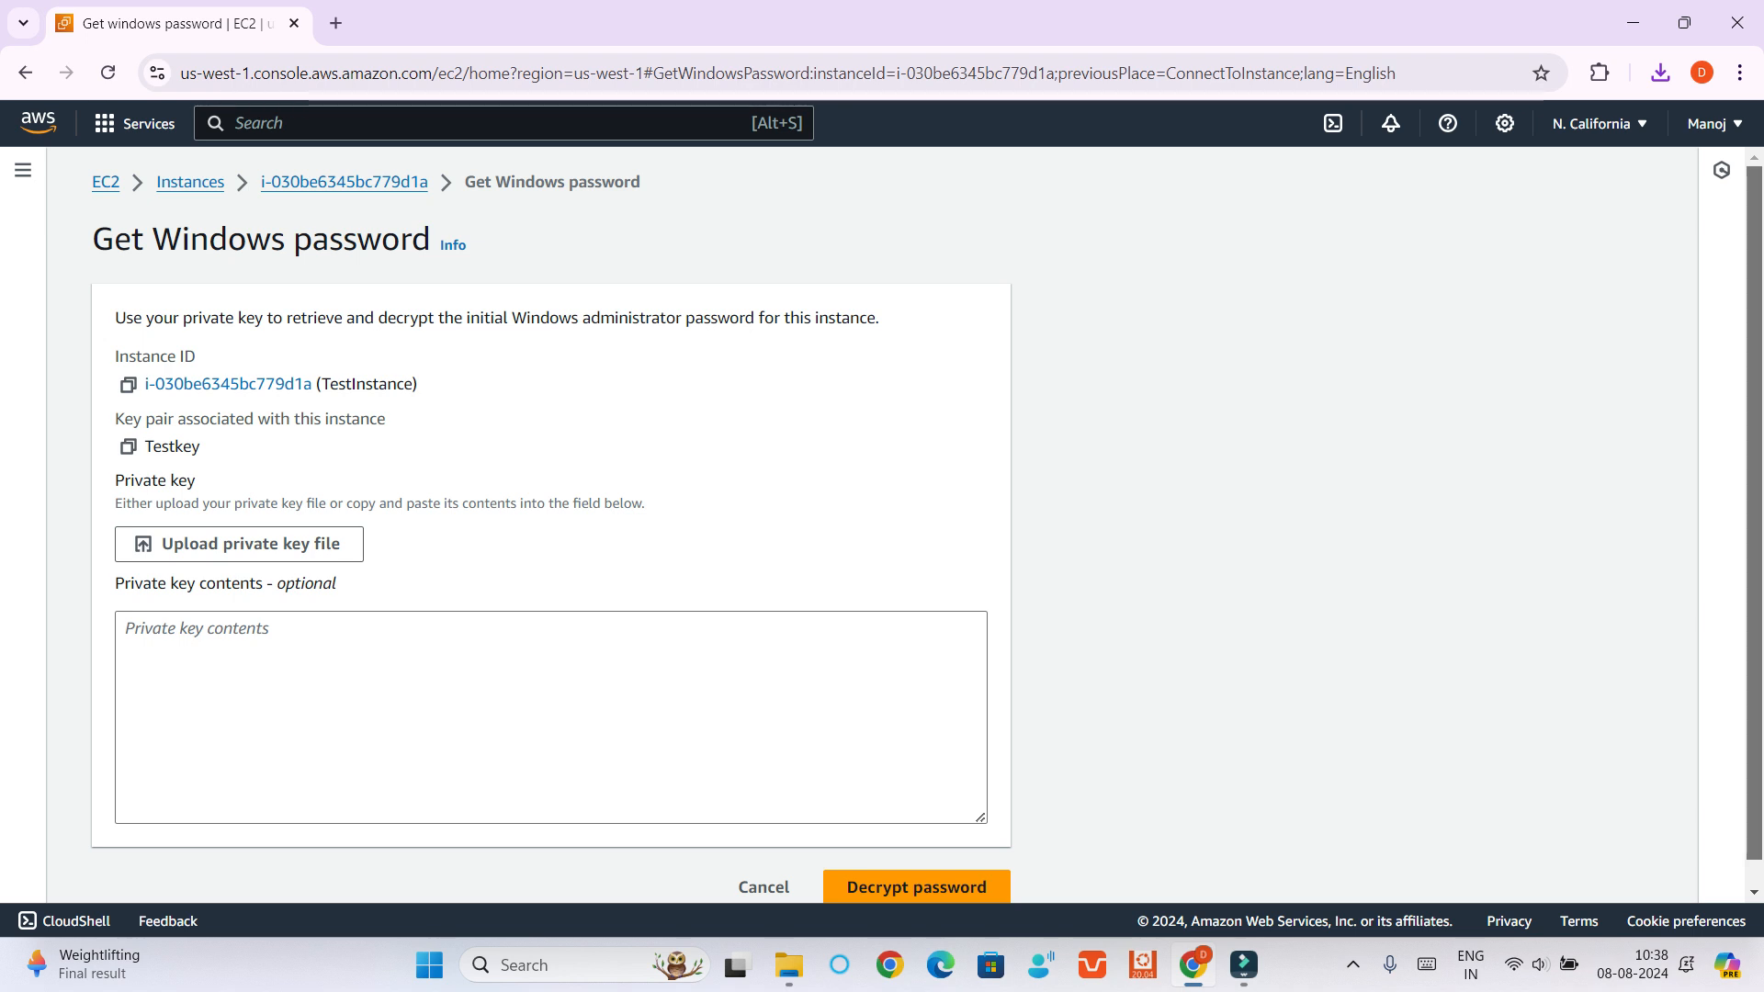
scroll(927, 526, down, 1)
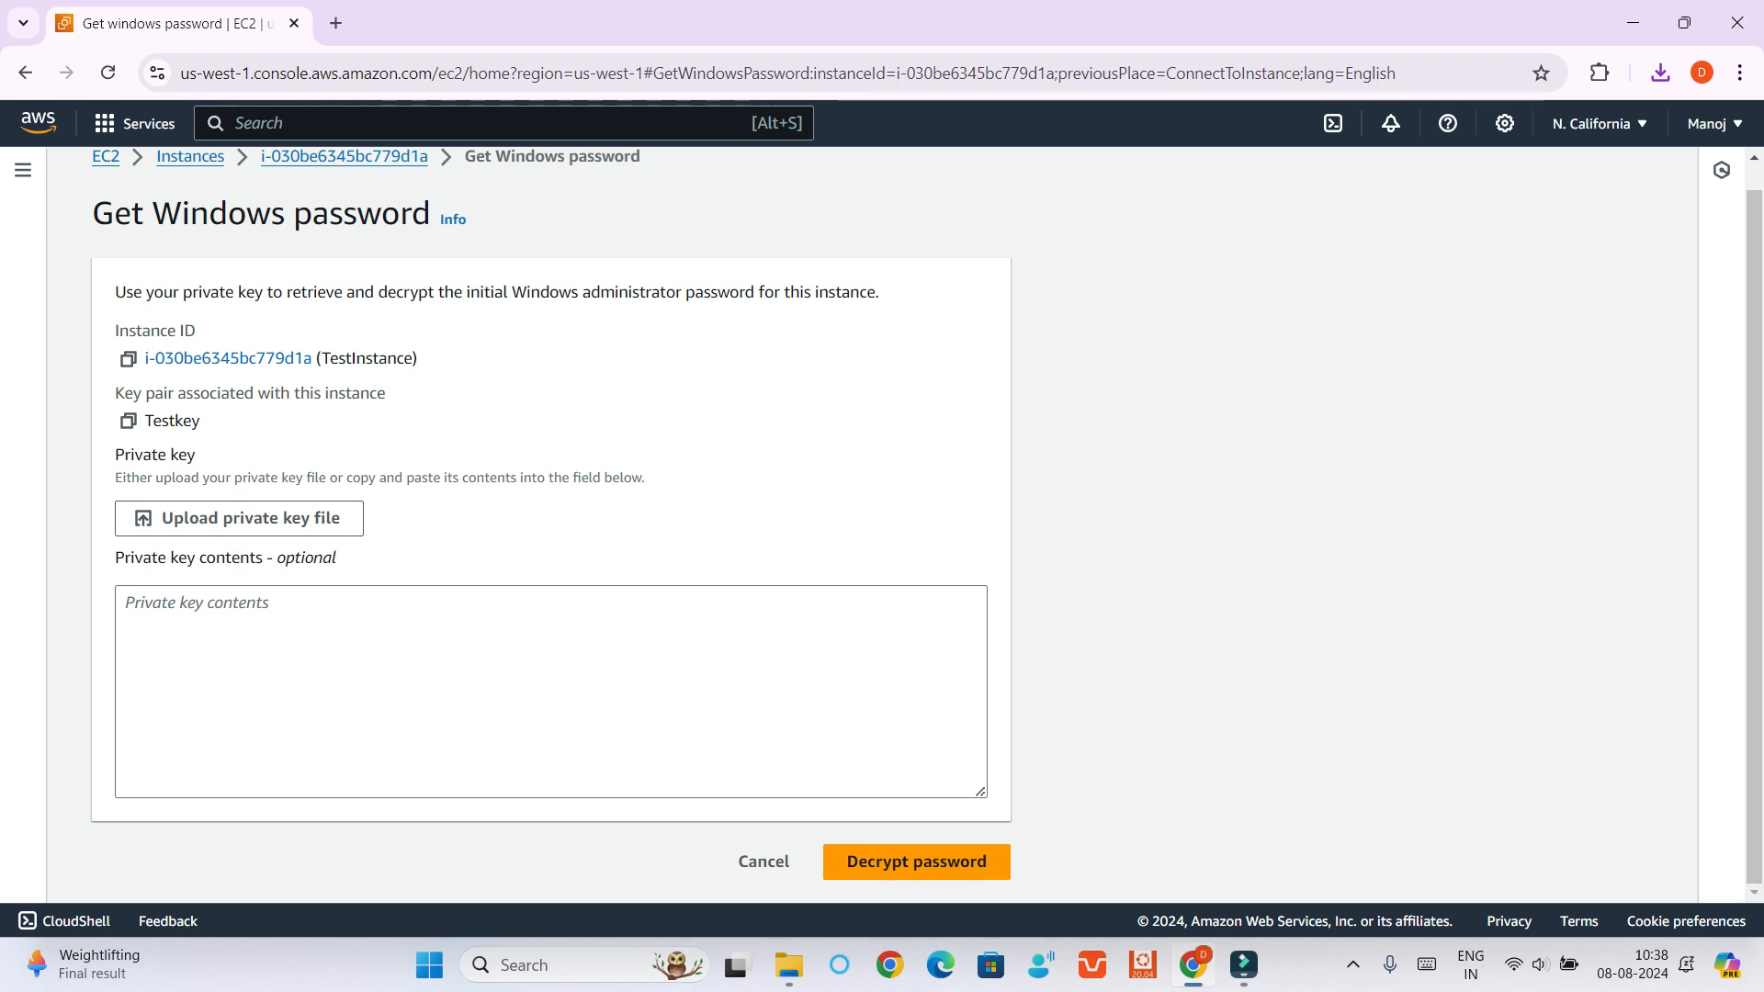
click(239, 518)
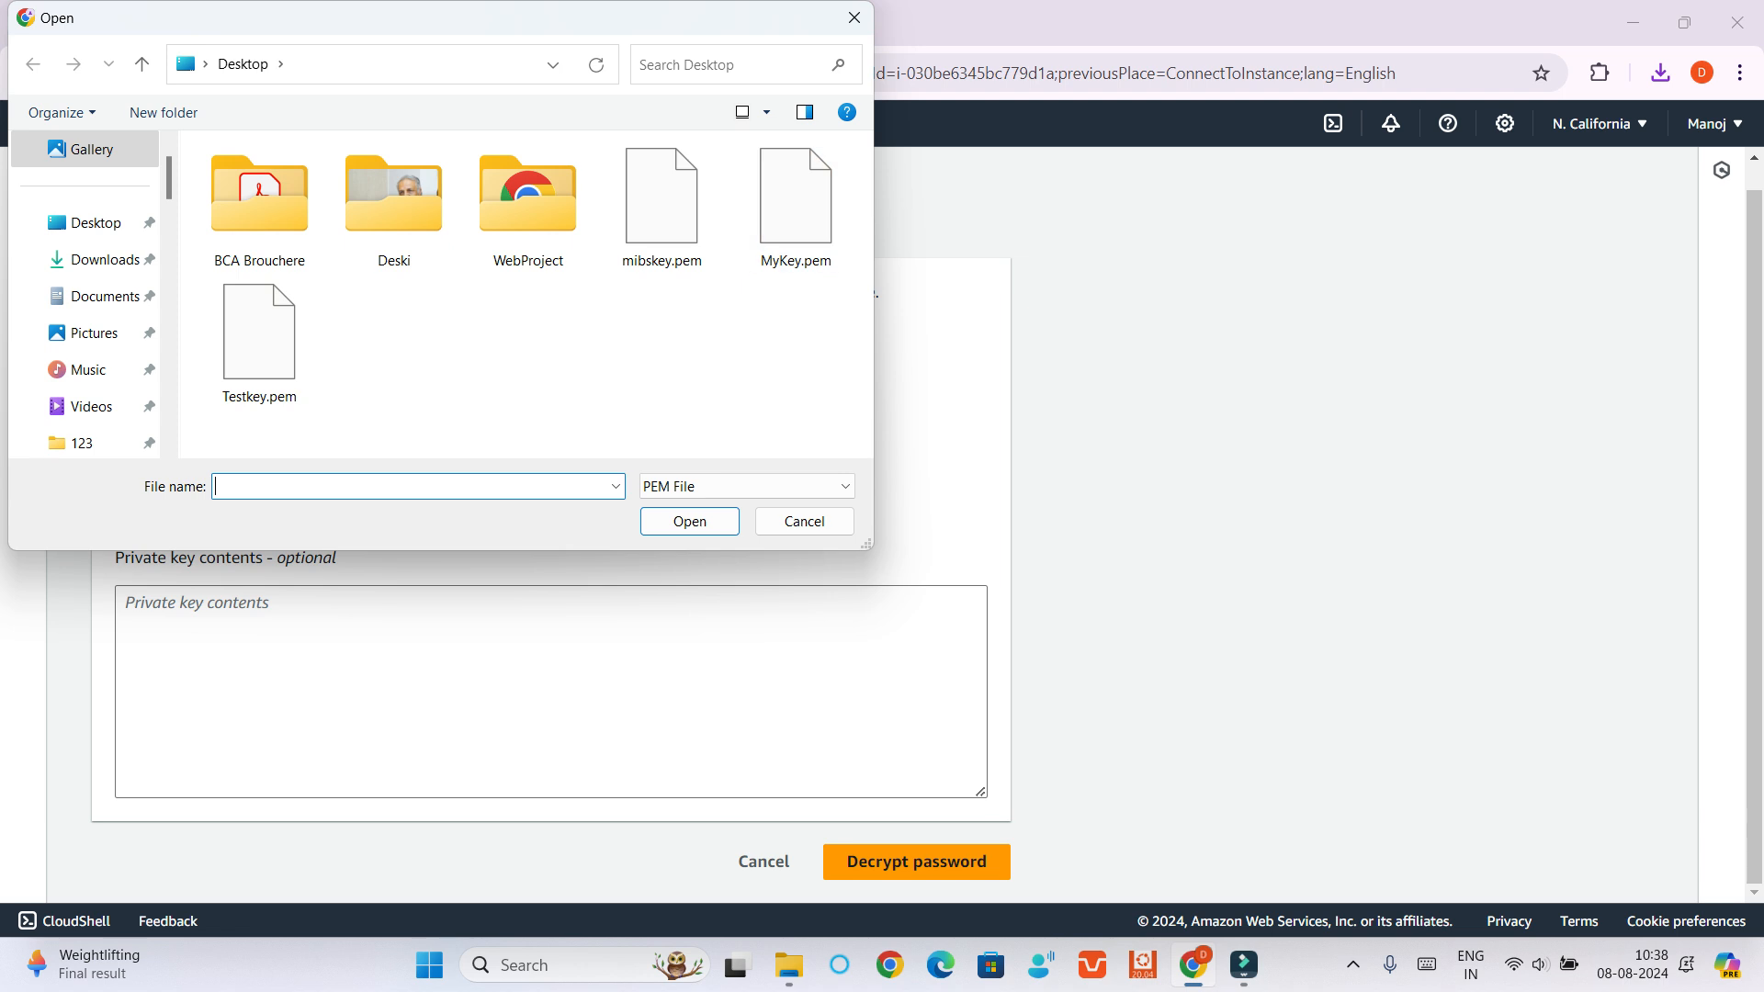
key(super+d)
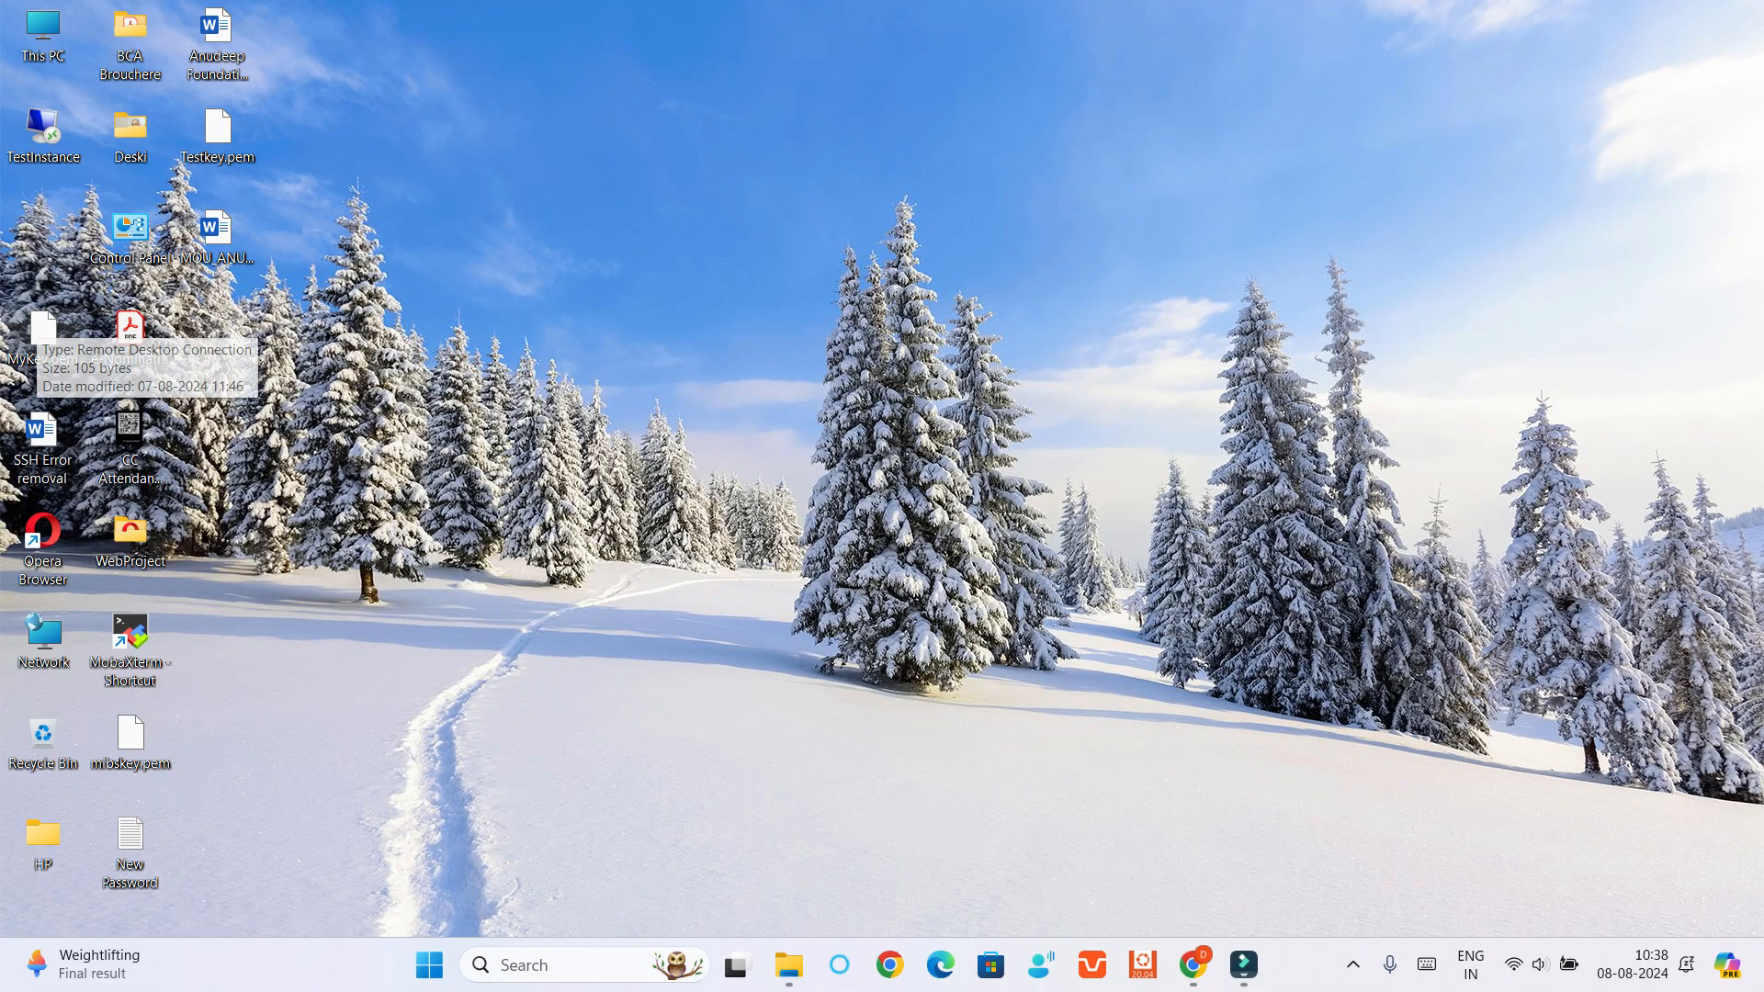
key(super+d)
right_click(56, 331)
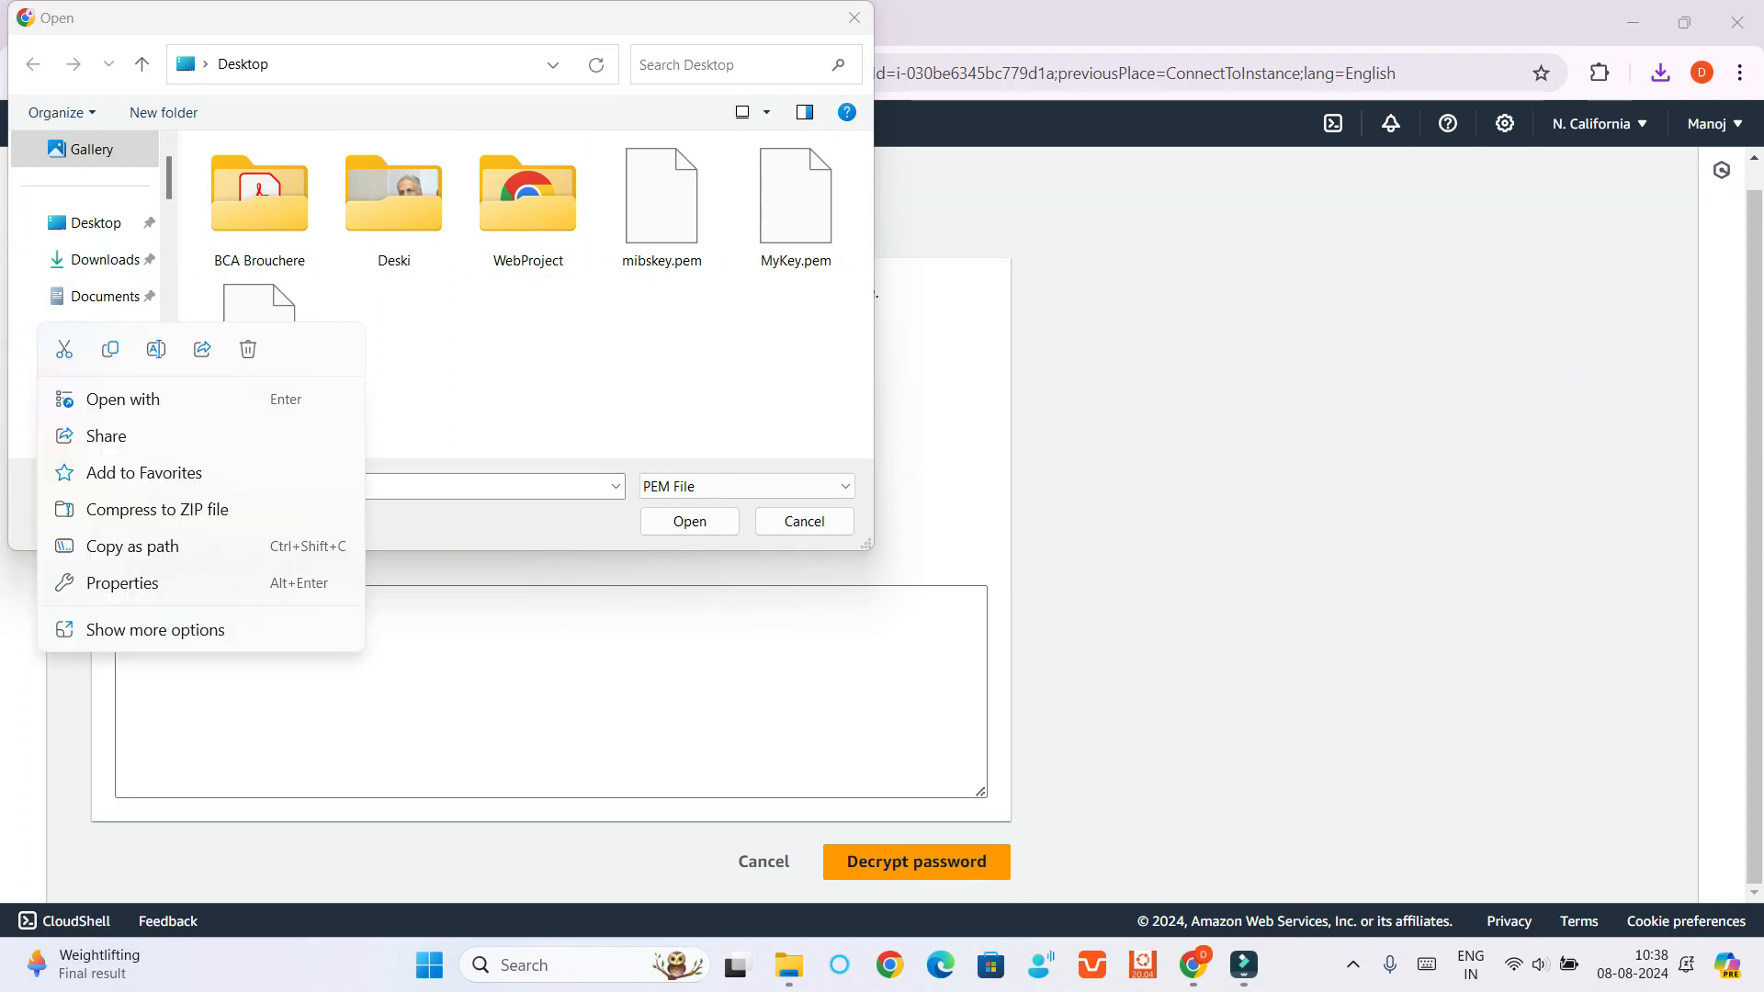
click(514, 367)
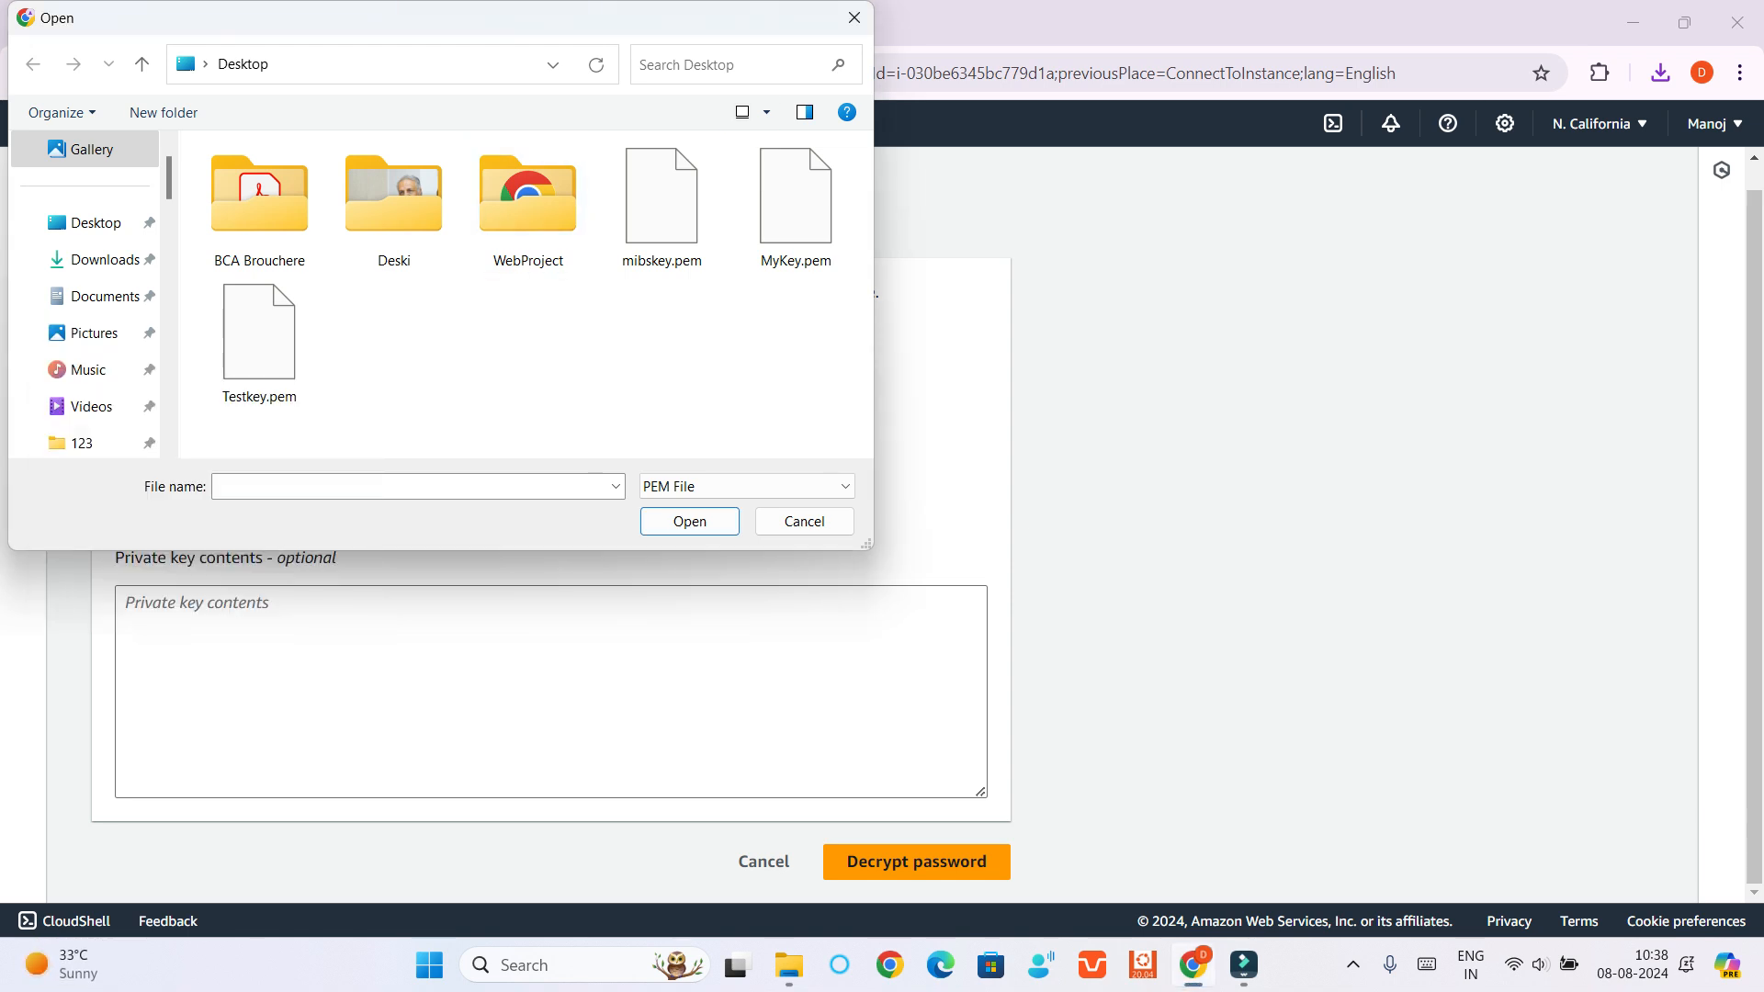
Sort the desktop files by date modified and upload Testkey.pem as the private key
right_click(600, 324)
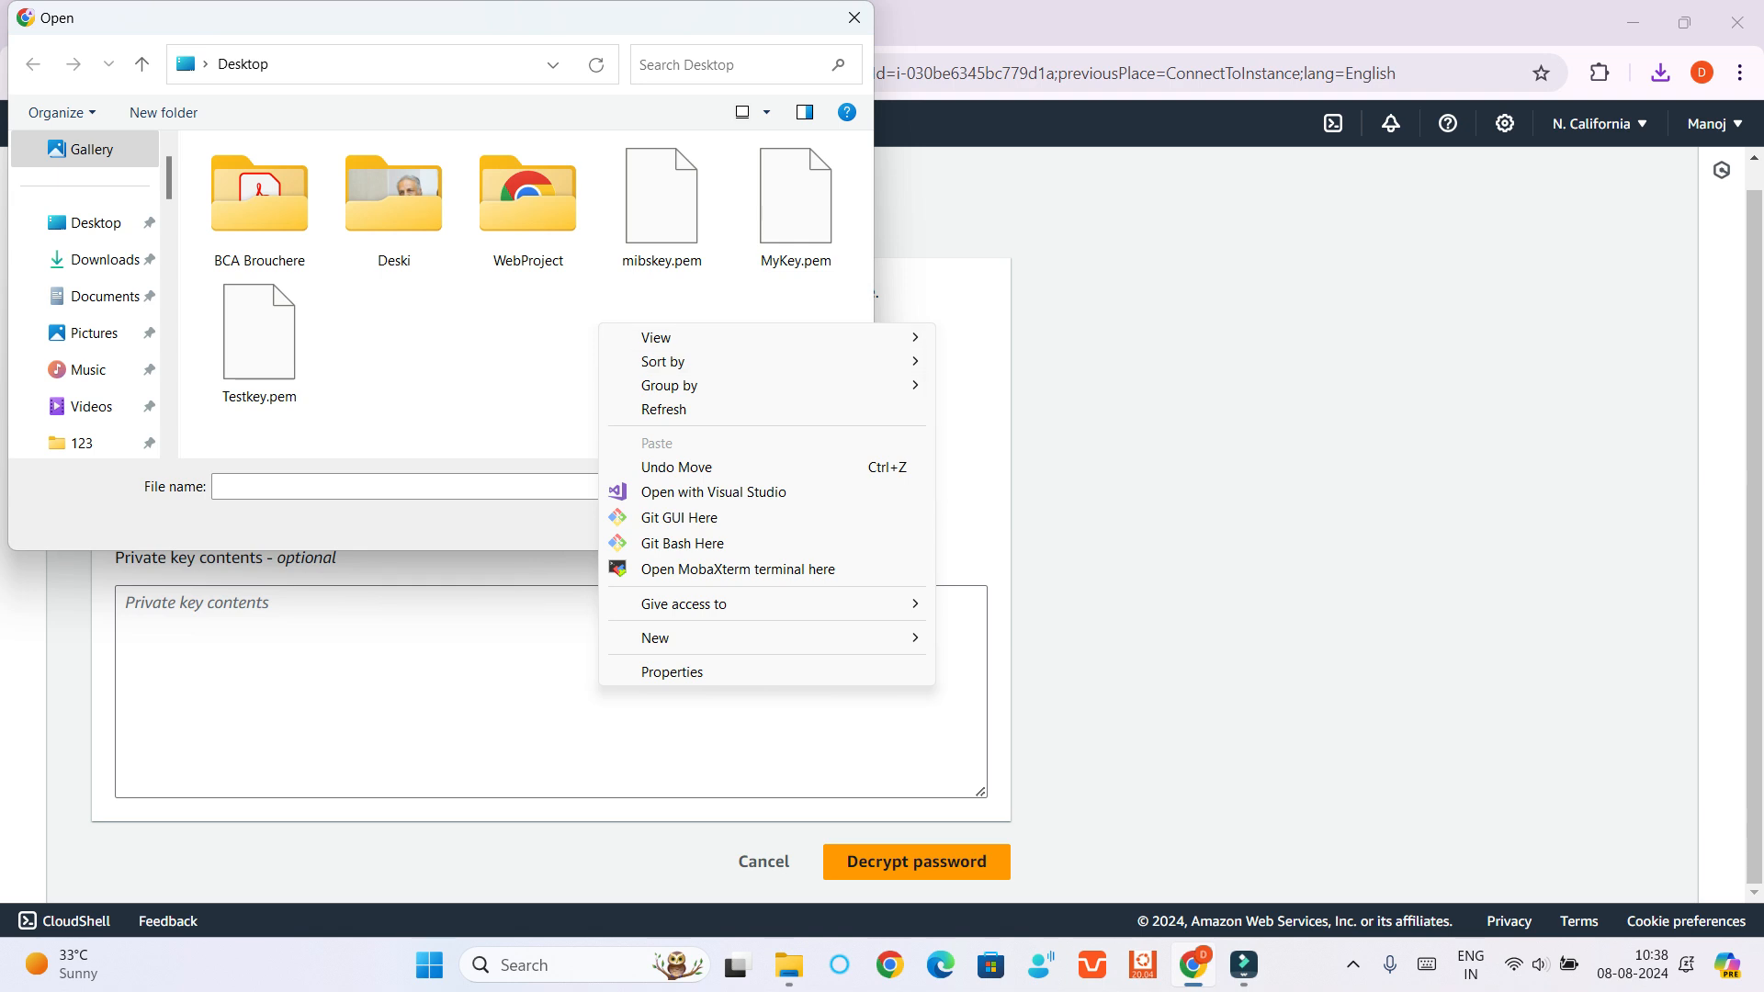
mouse_move(882, 361)
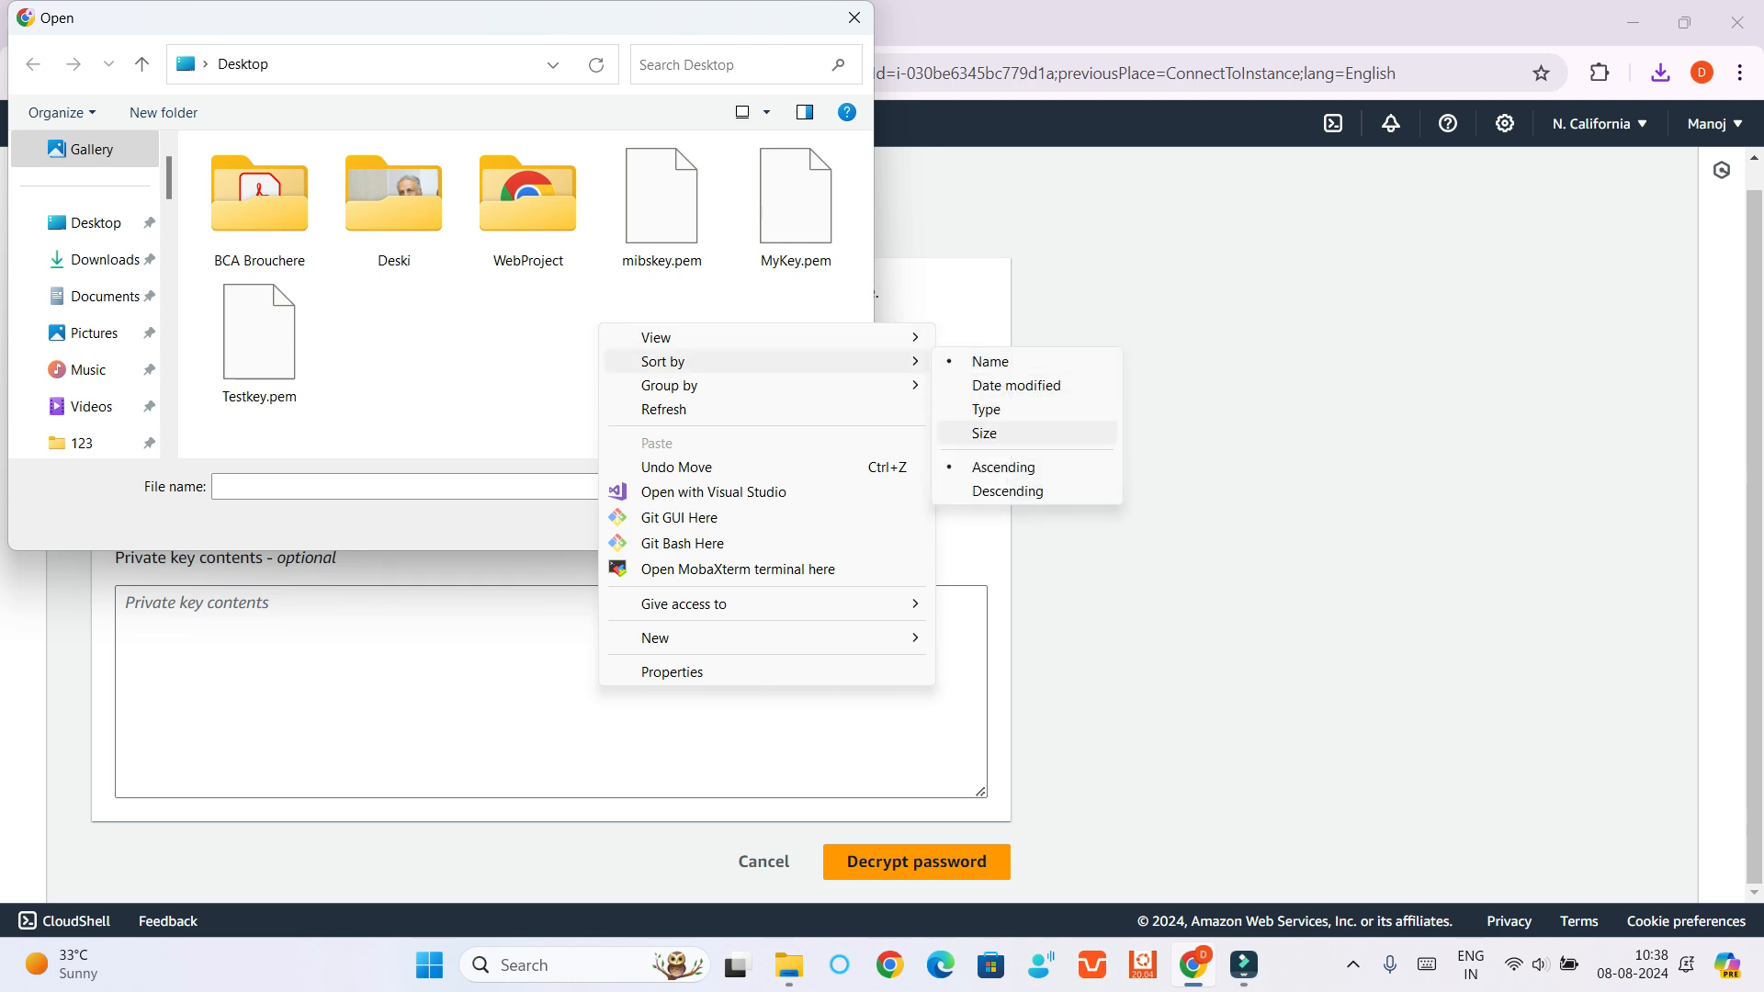
click(1015, 385)
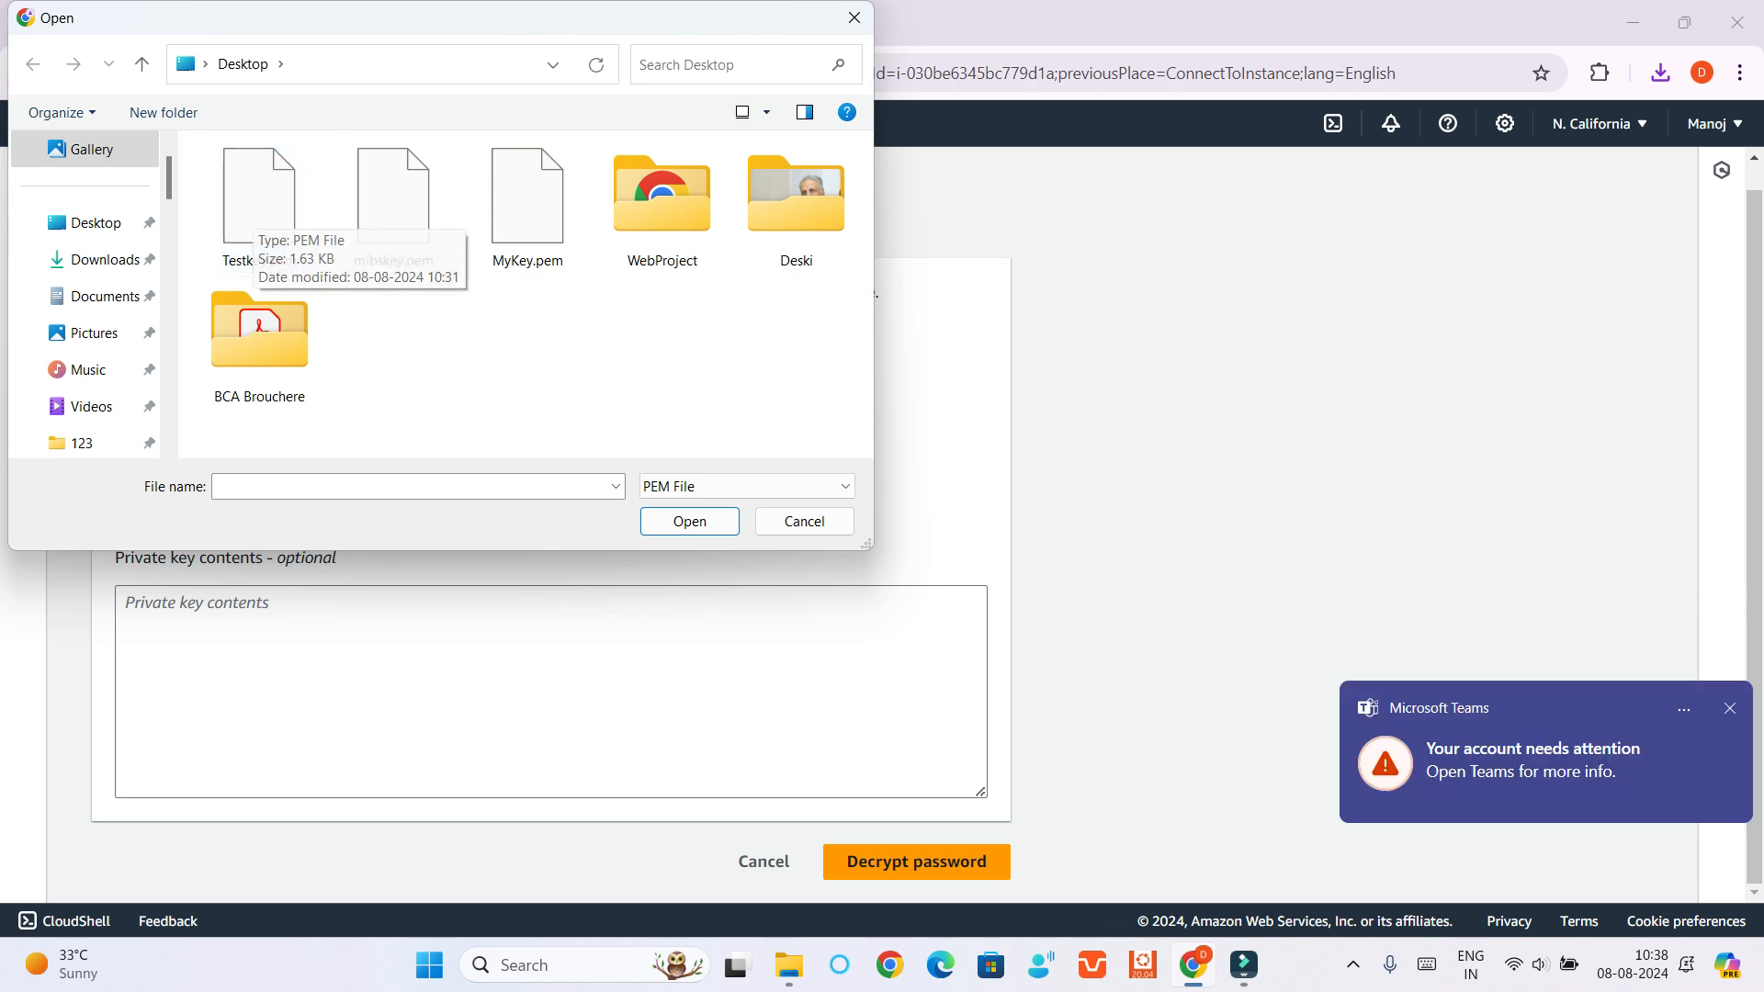
double_click(259, 198)
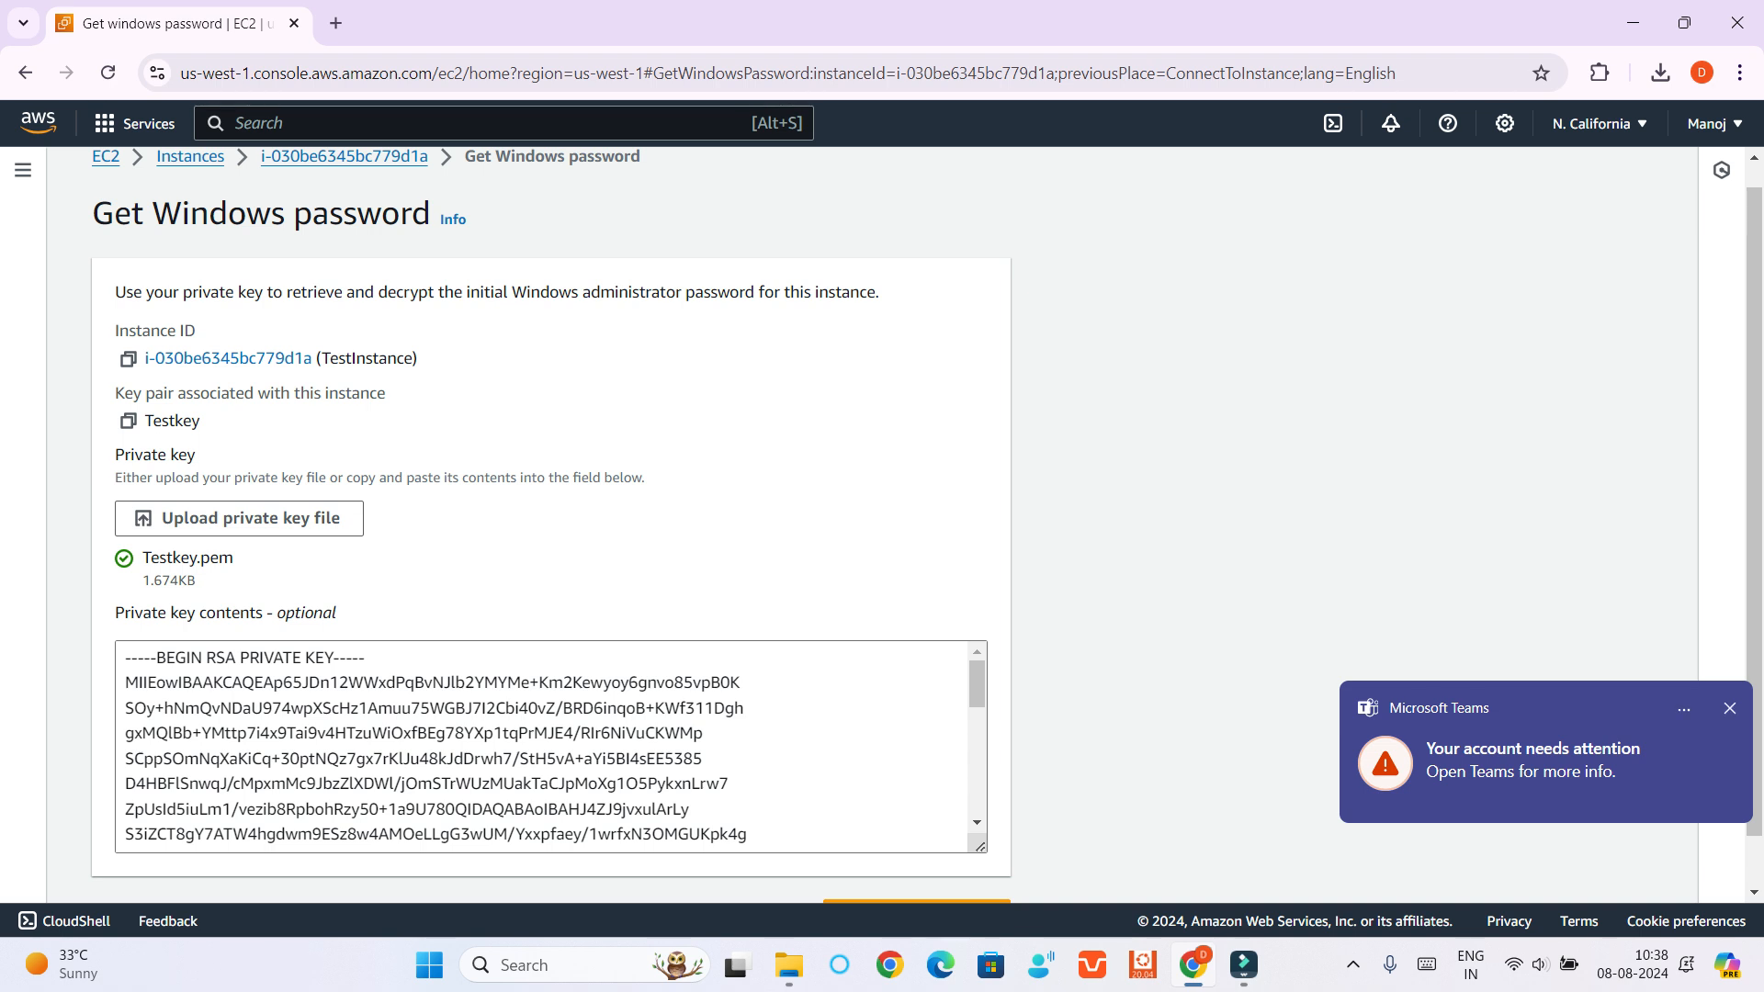
Decrypt the Windows administrator password and bring it into view in the RDP connection details
scroll(882, 523, down, 1)
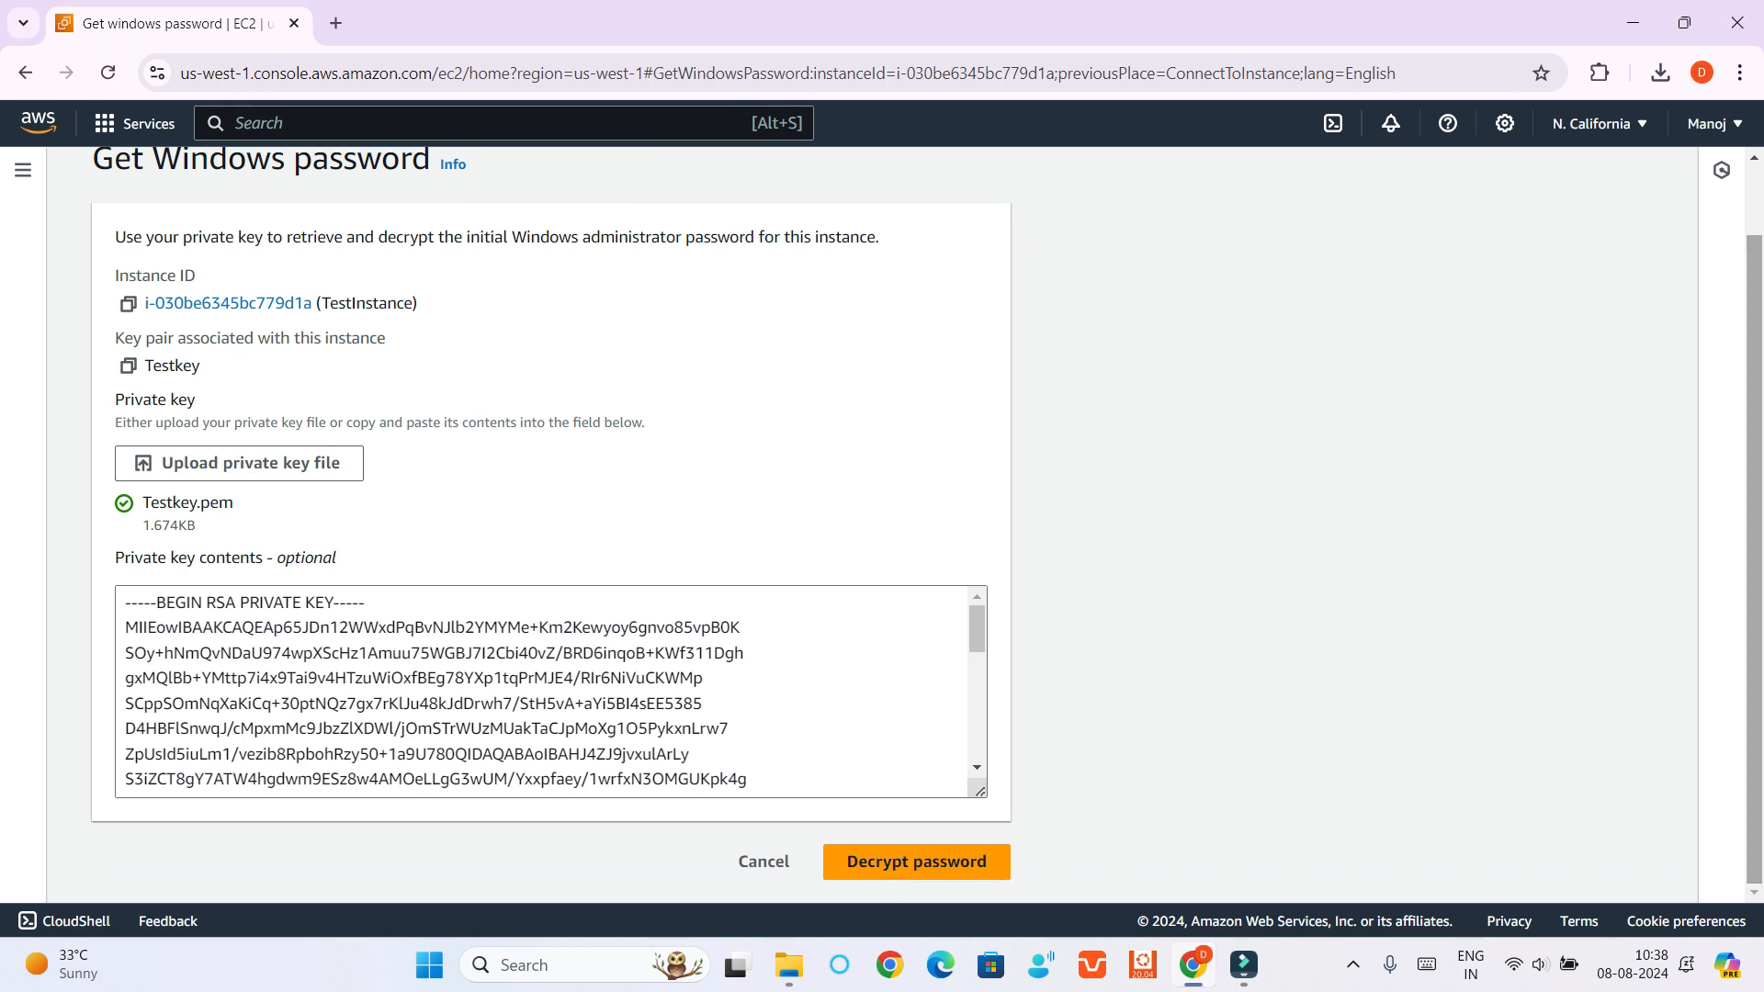
click(917, 862)
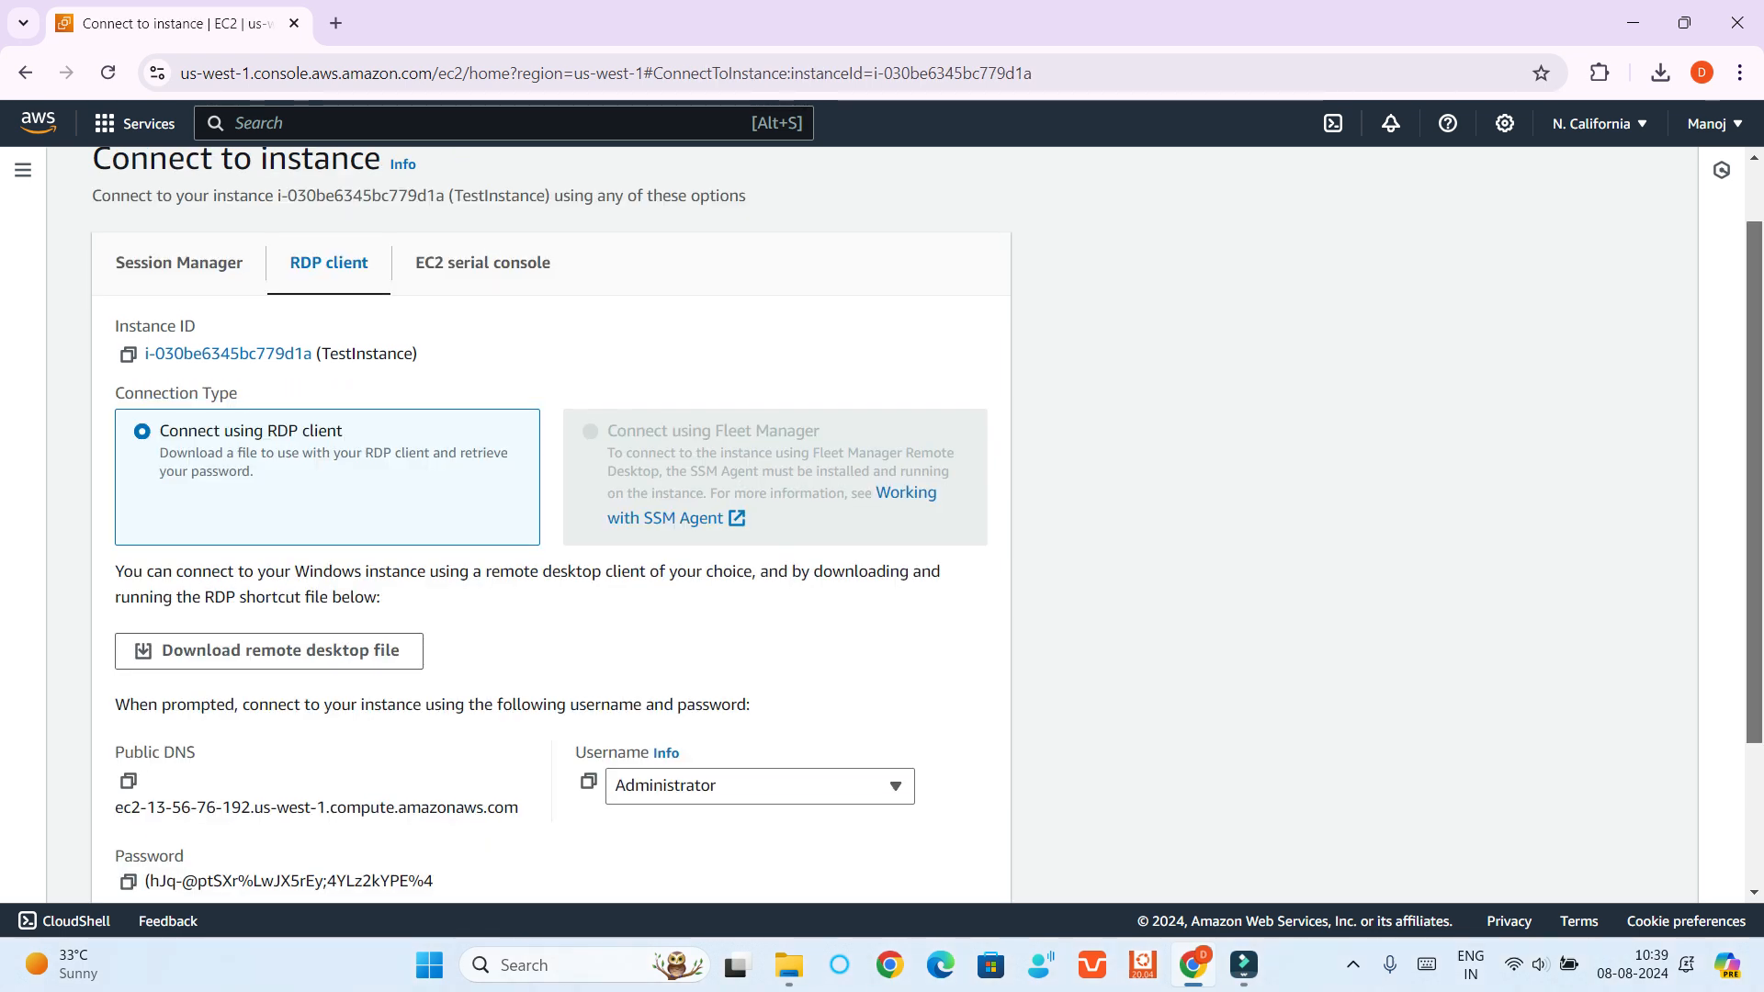
scroll(551, 524, down, 2)
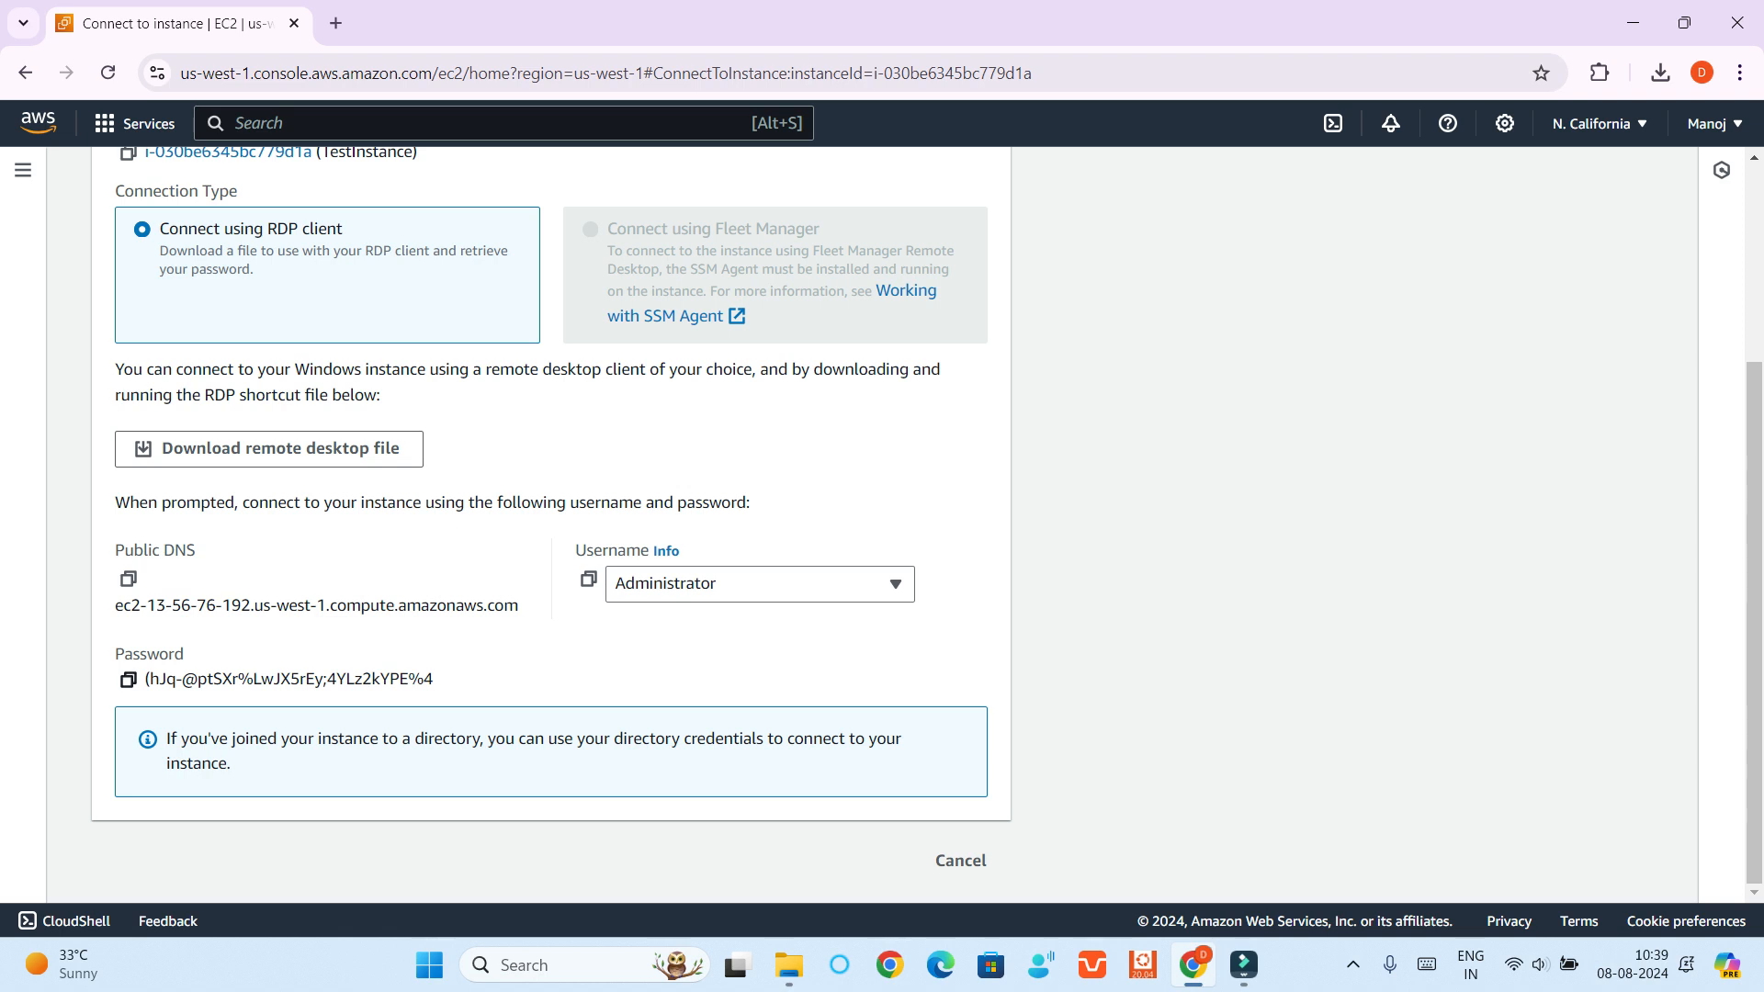
Copy the decrypted administrator password and paste it into a new blank Word document
click(128, 679)
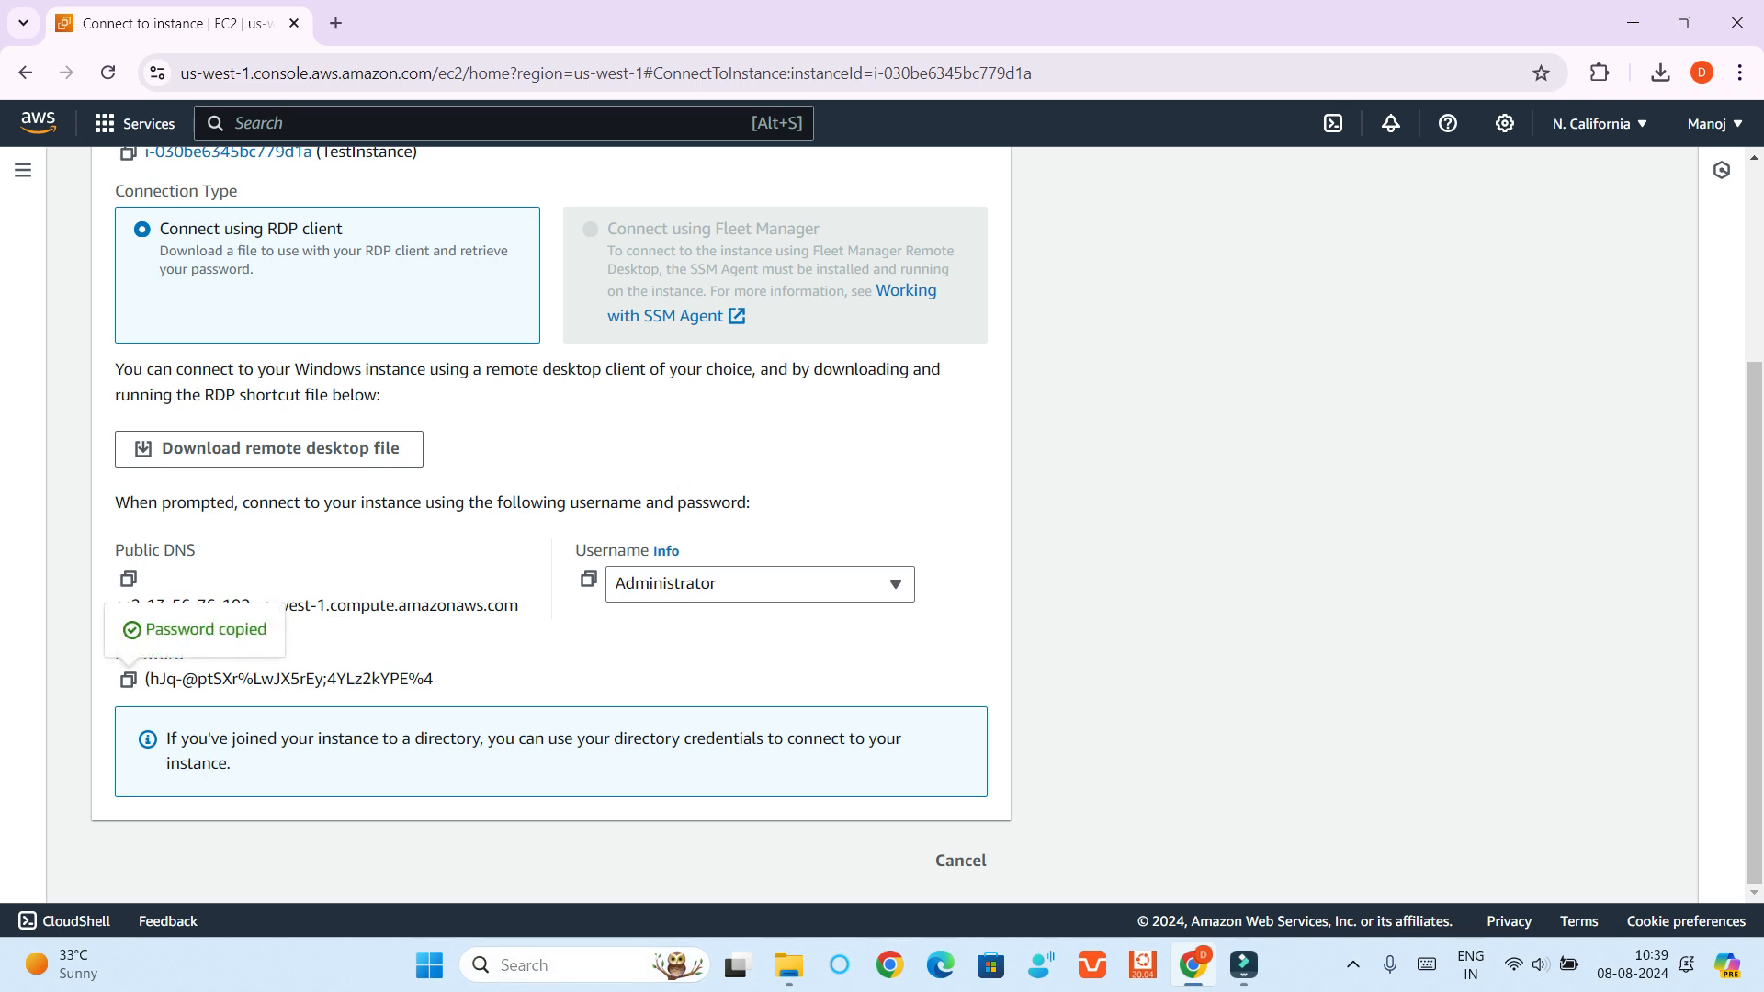
key(super+s)
text(word)
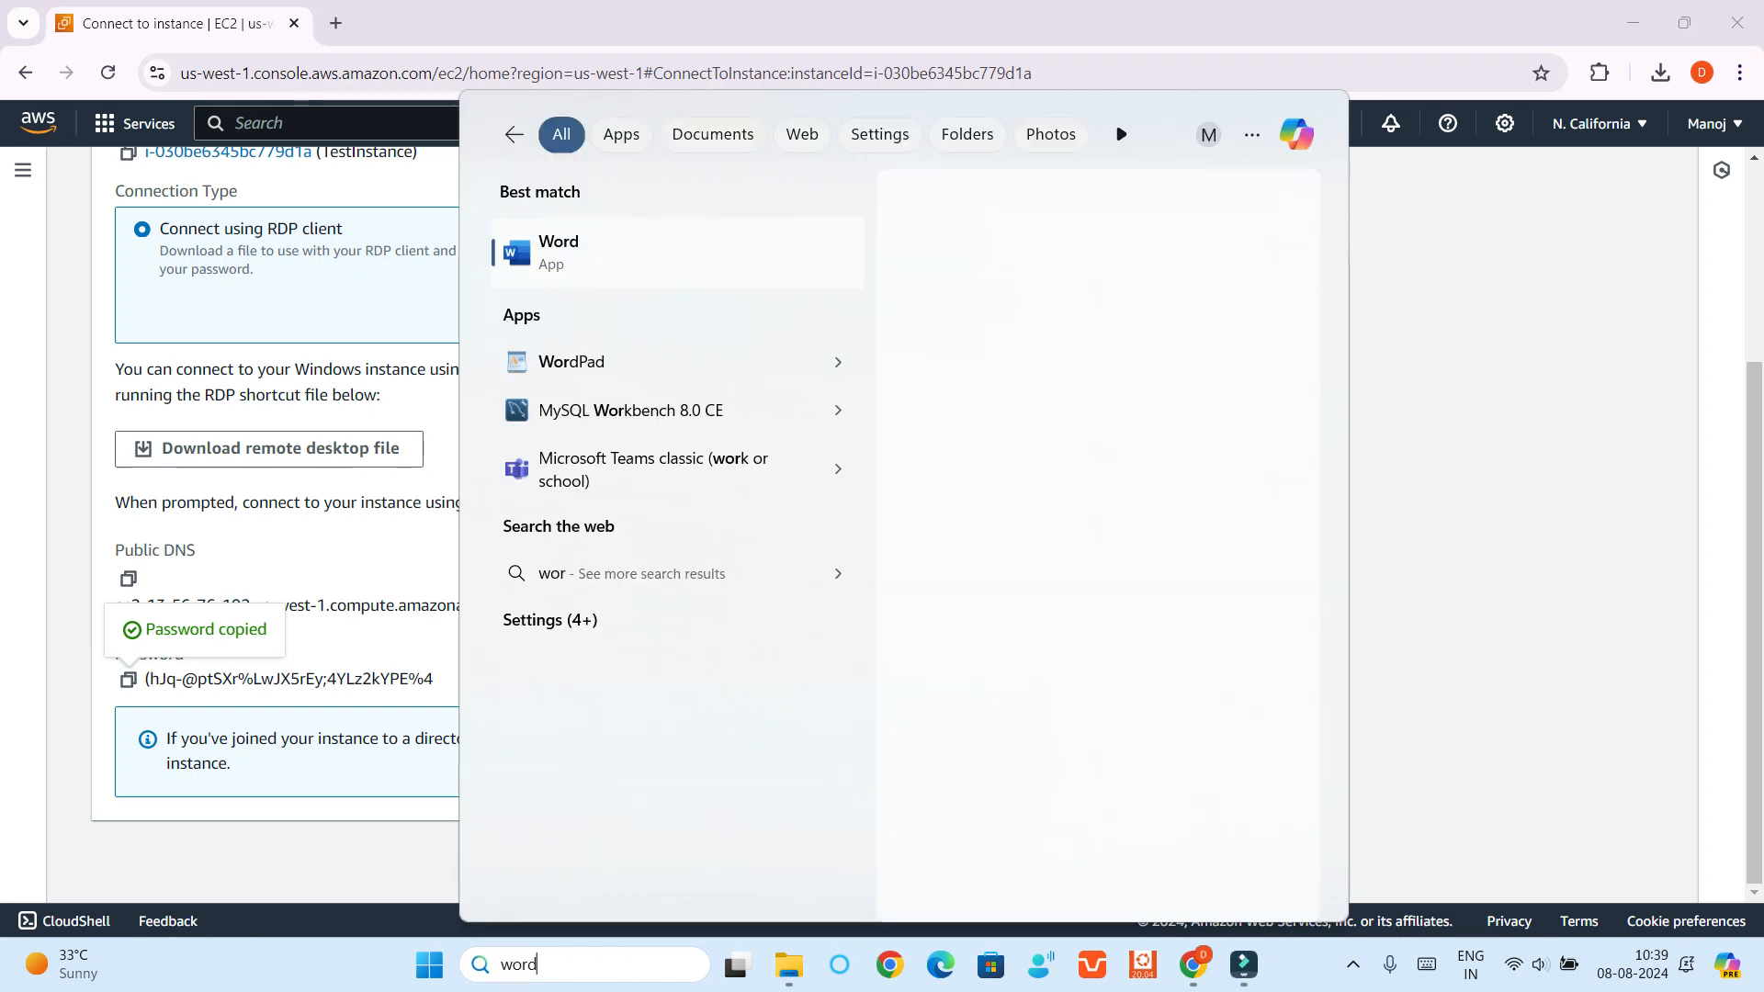
key(Return)
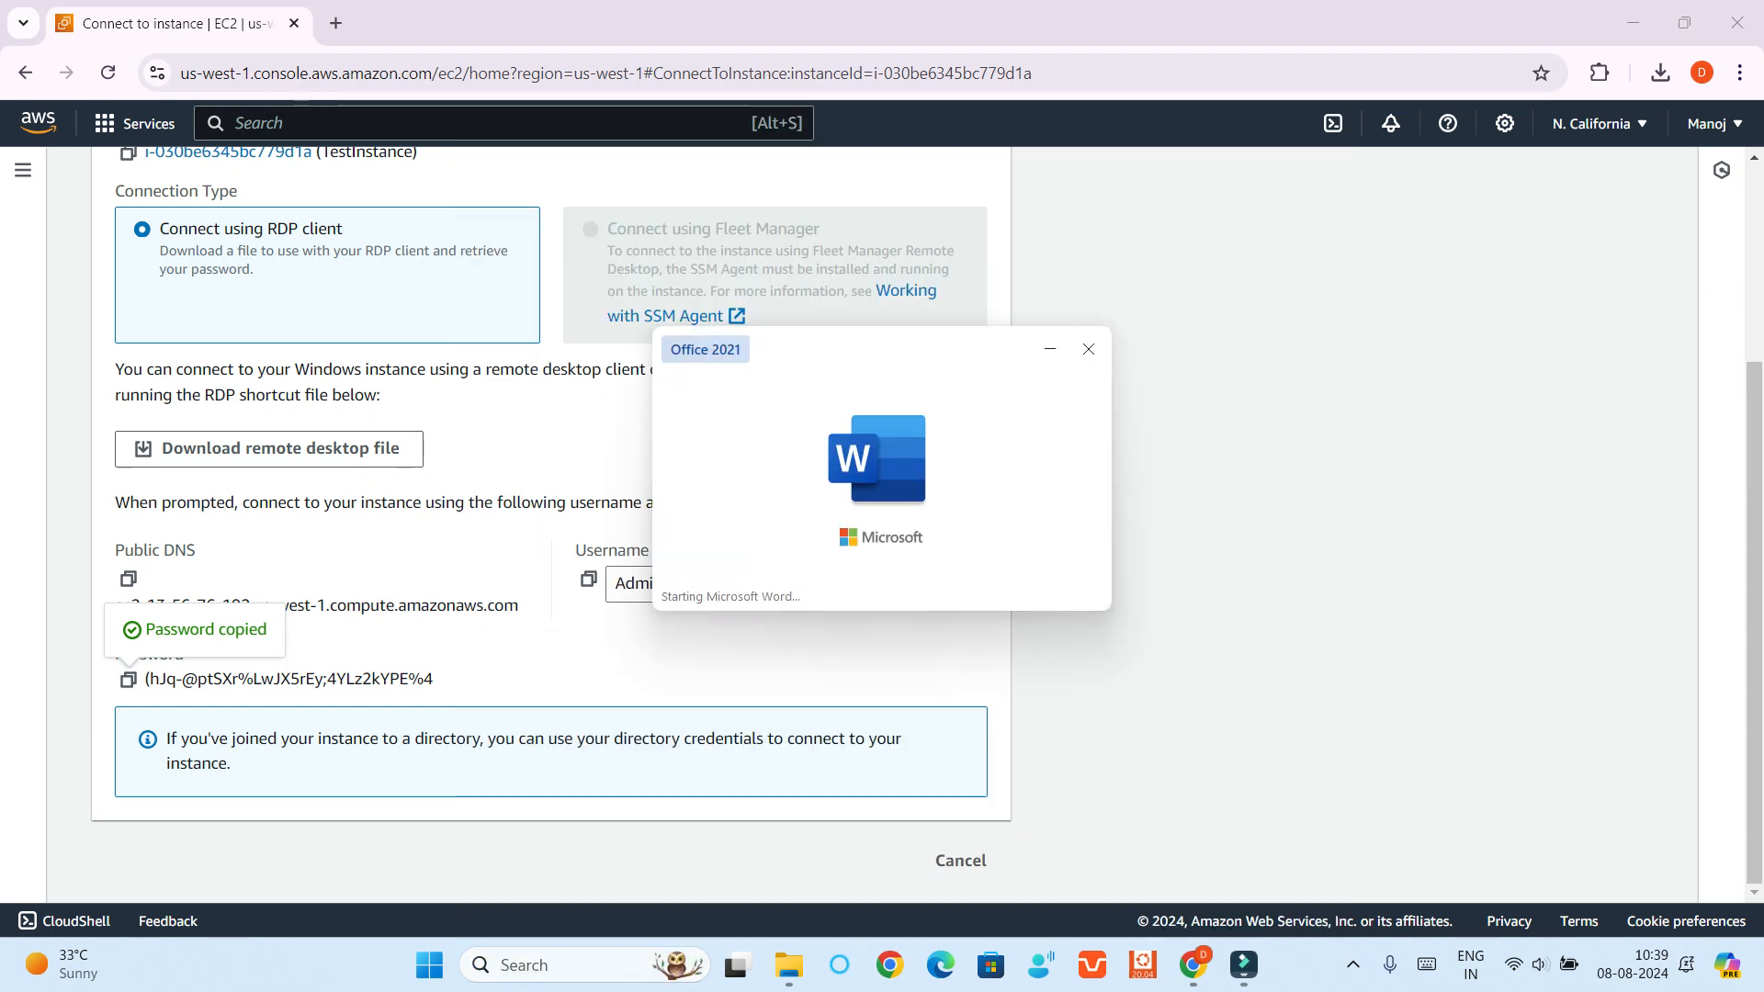
key(Return)
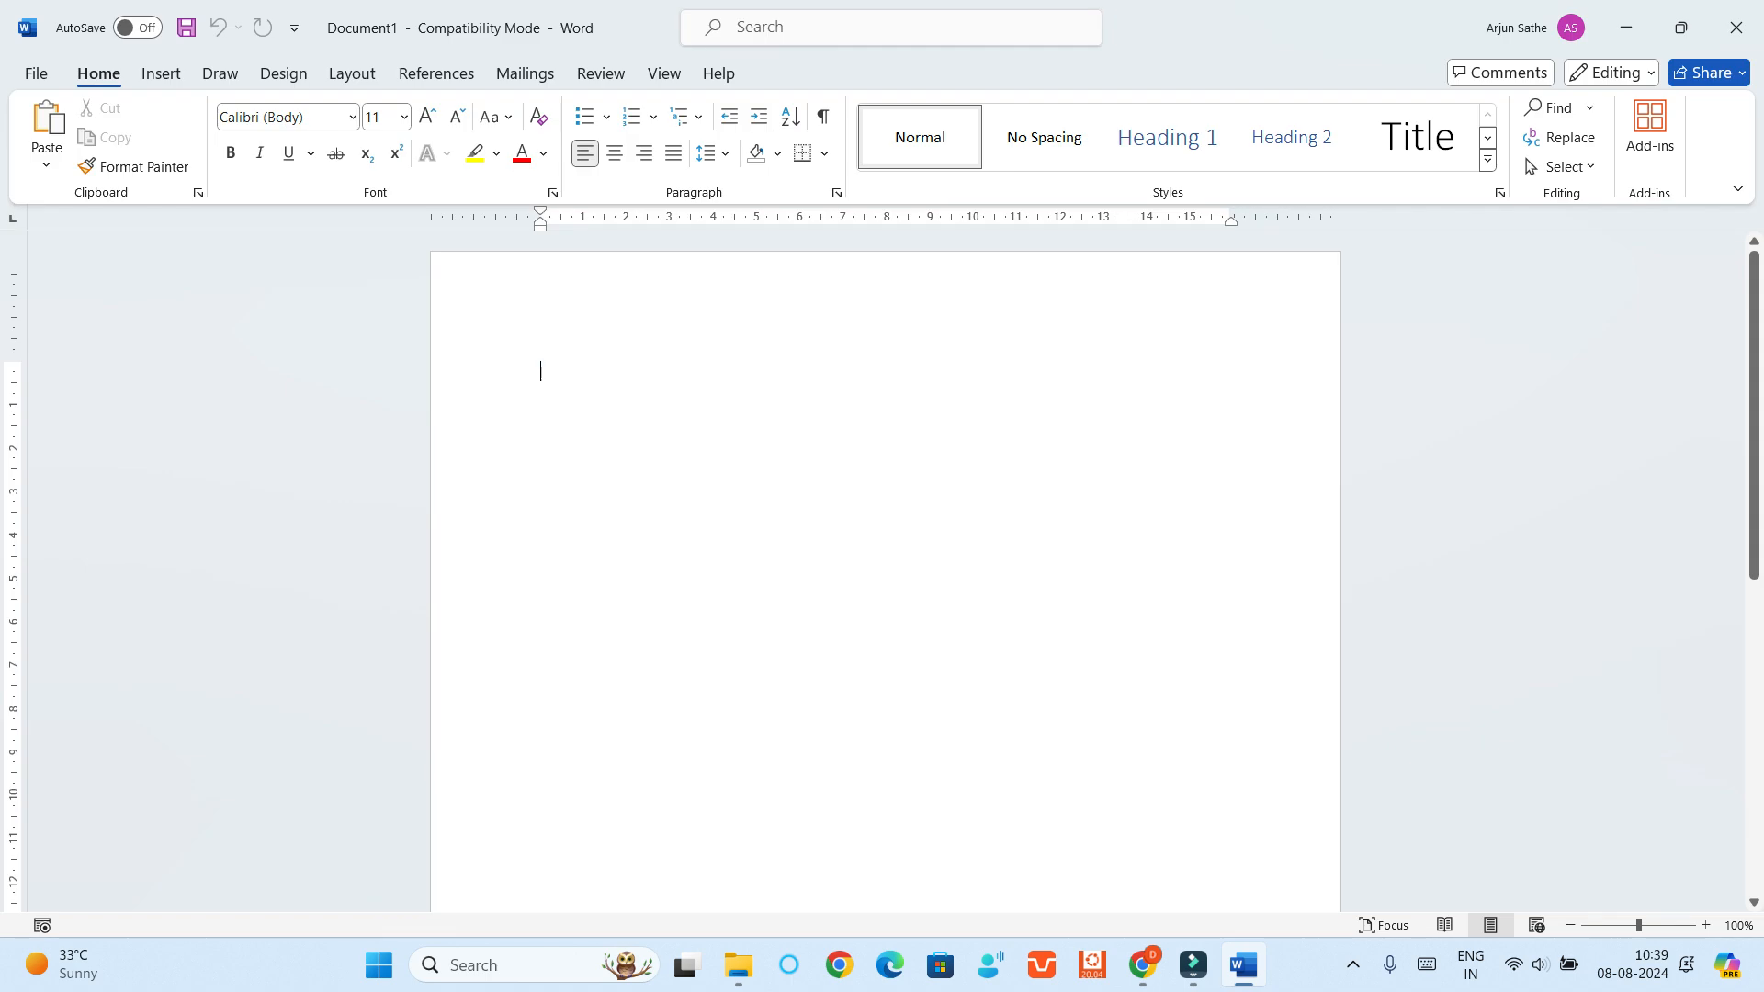
key(ctrl+v)
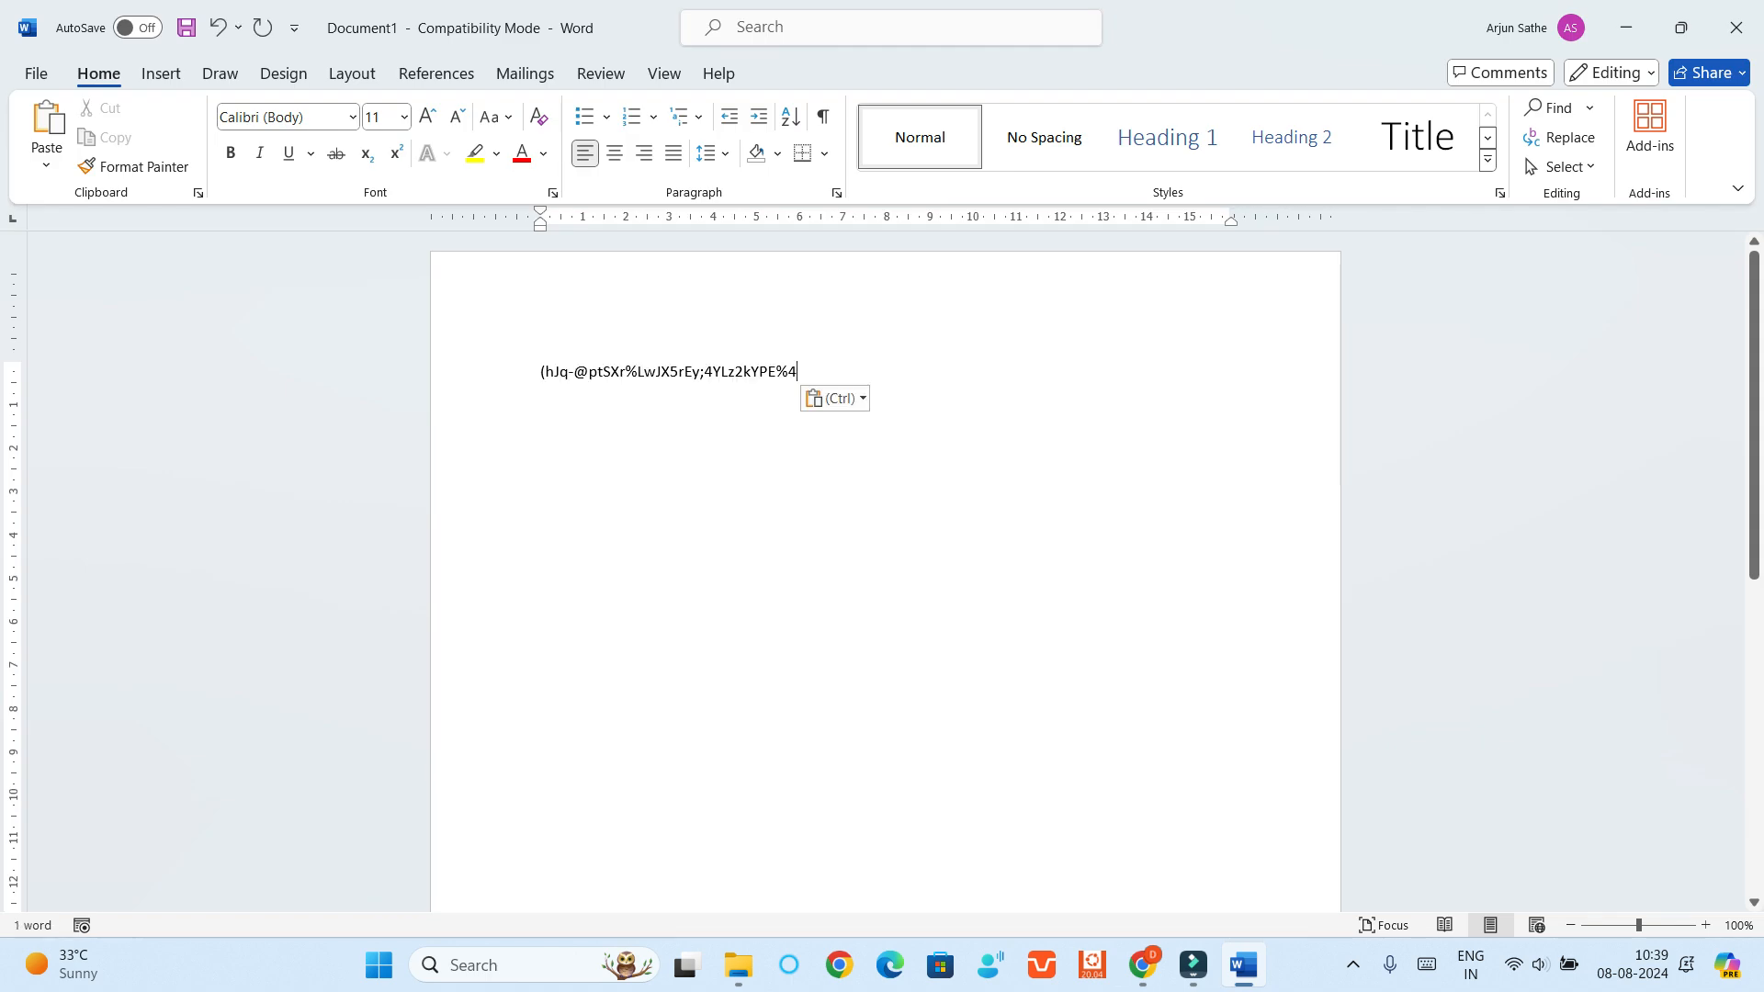
Switch back to Chrome and connect to TestInstance through Session Manager
key(alt+Tab)
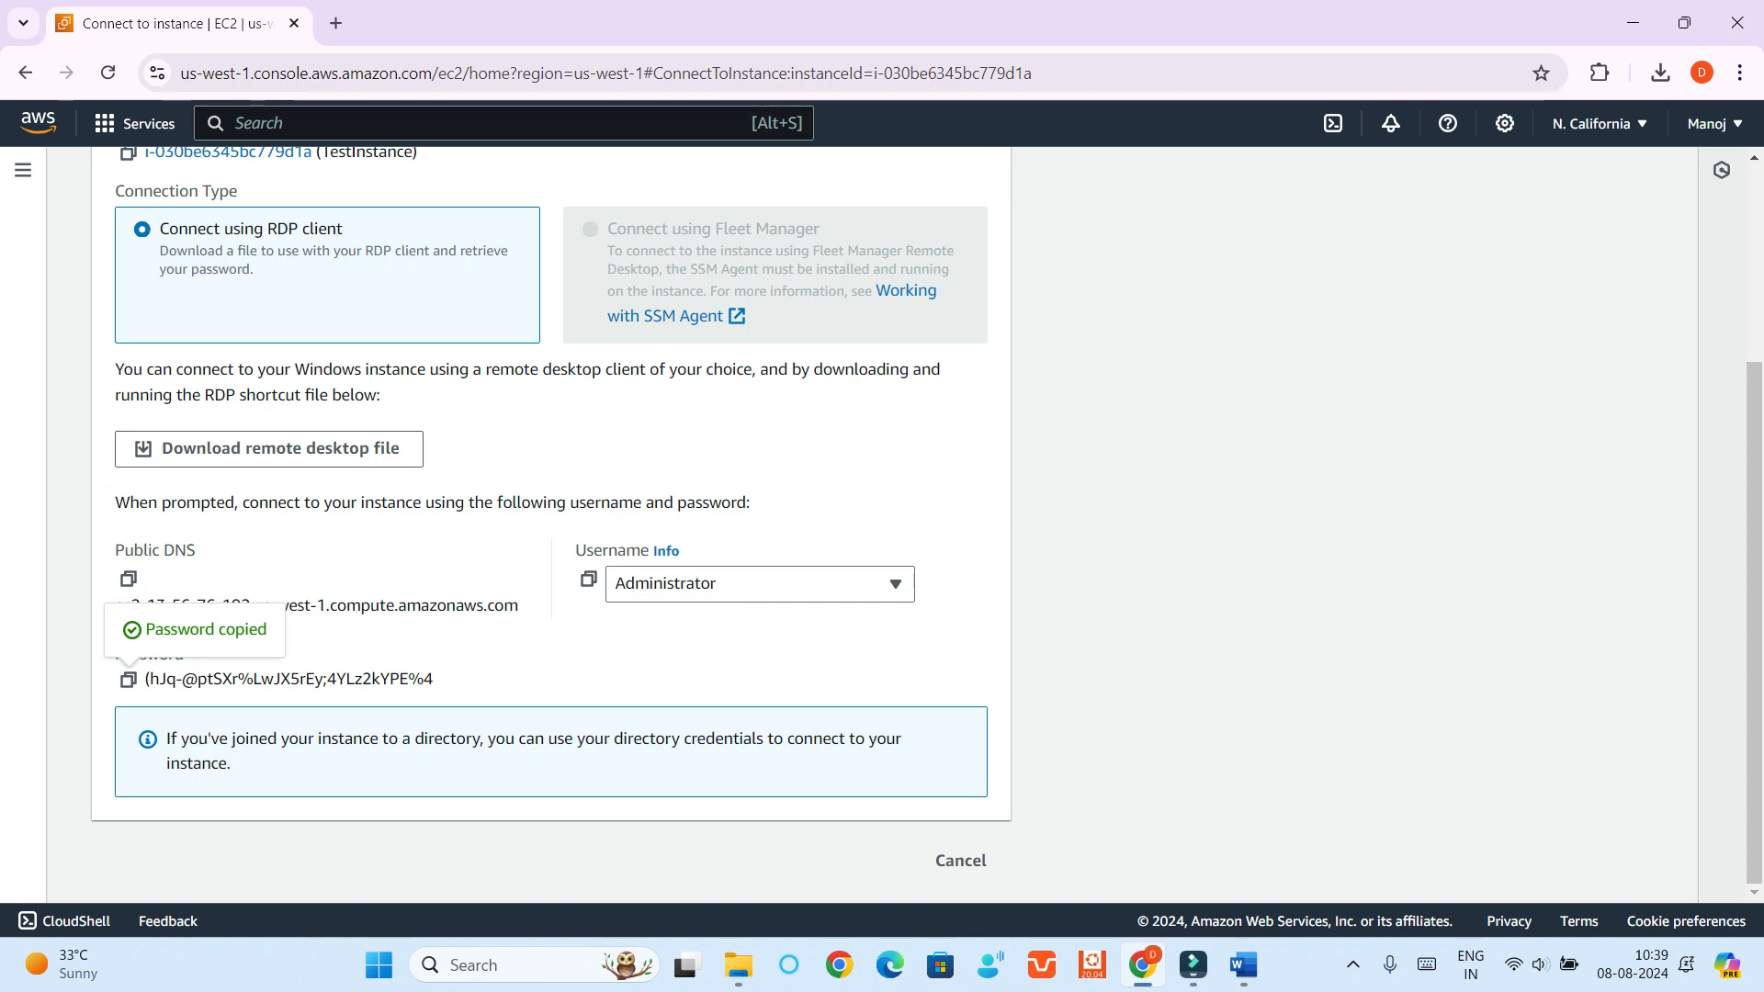
scroll(551, 523, up, 3)
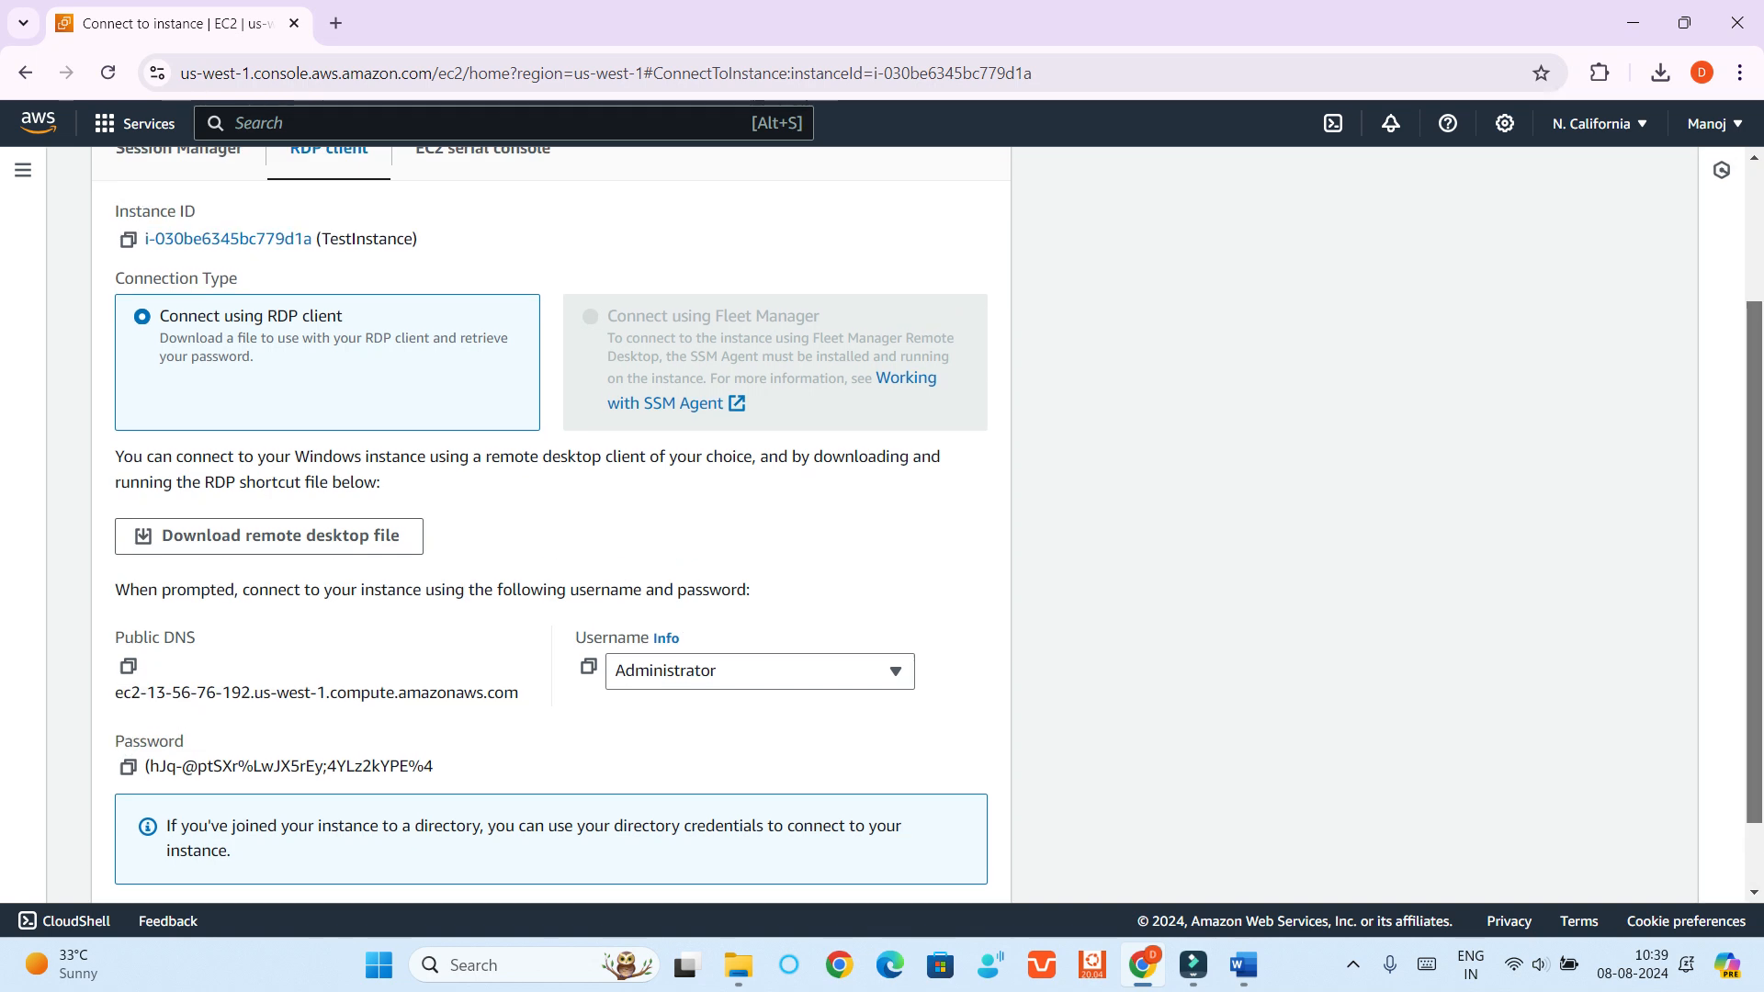
click(179, 344)
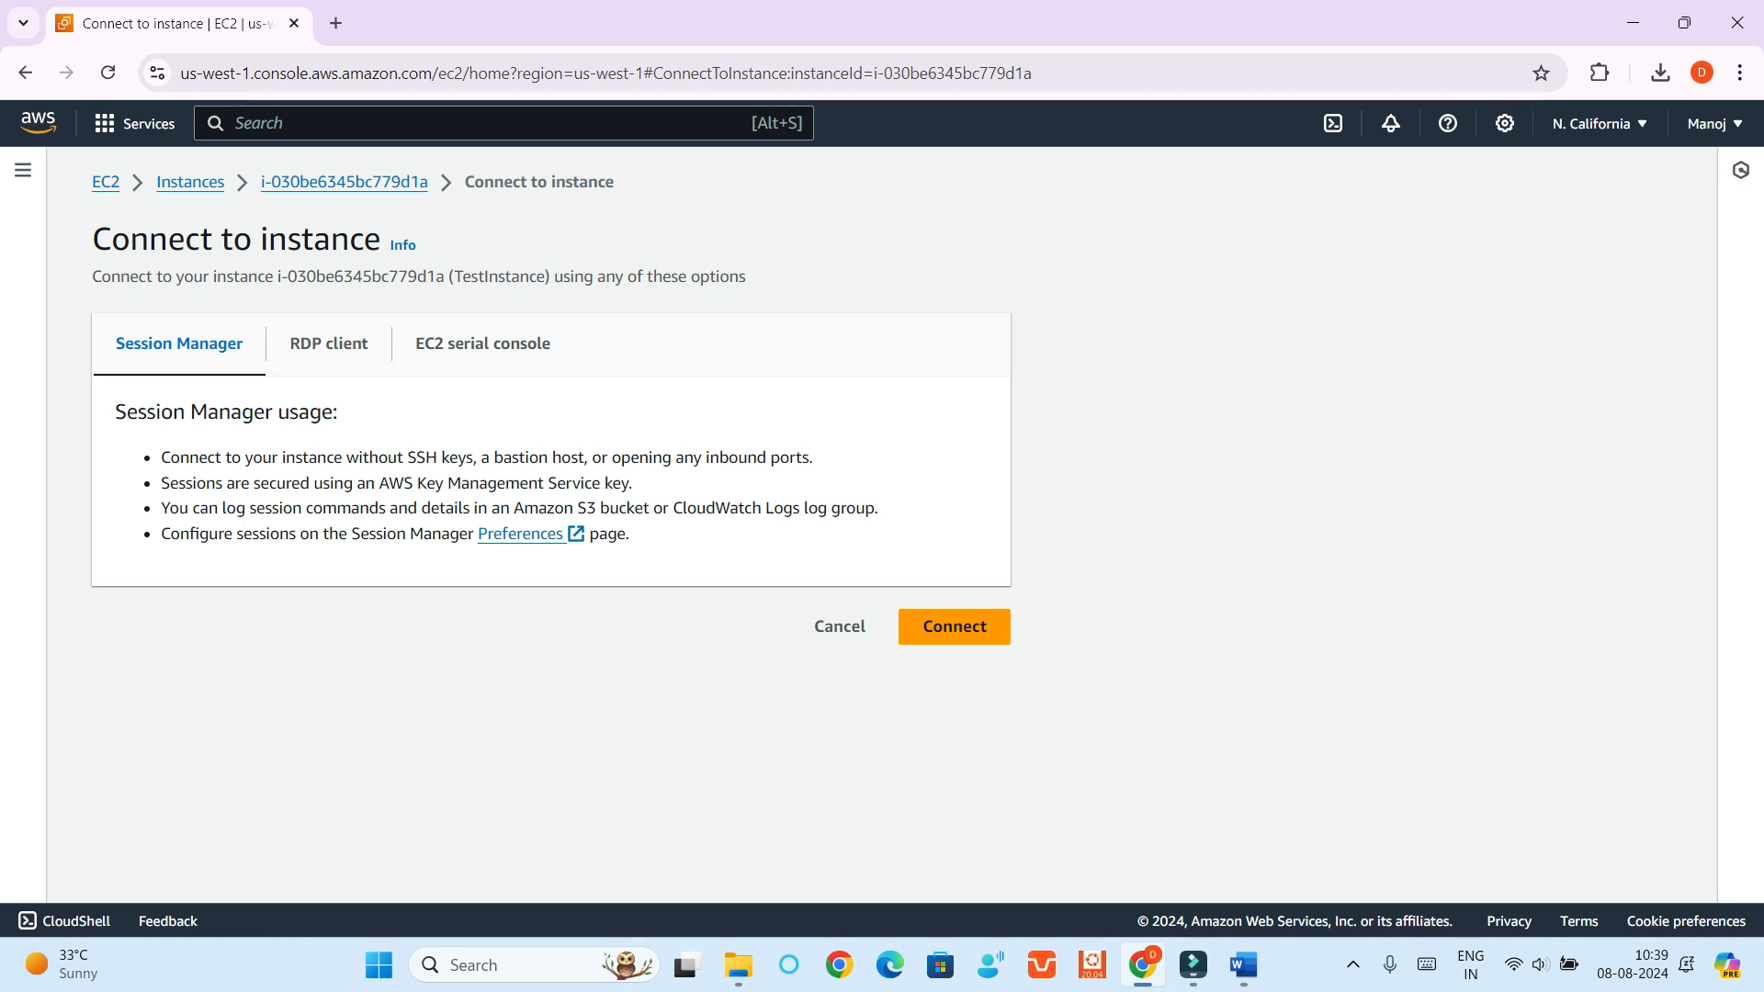
click(955, 626)
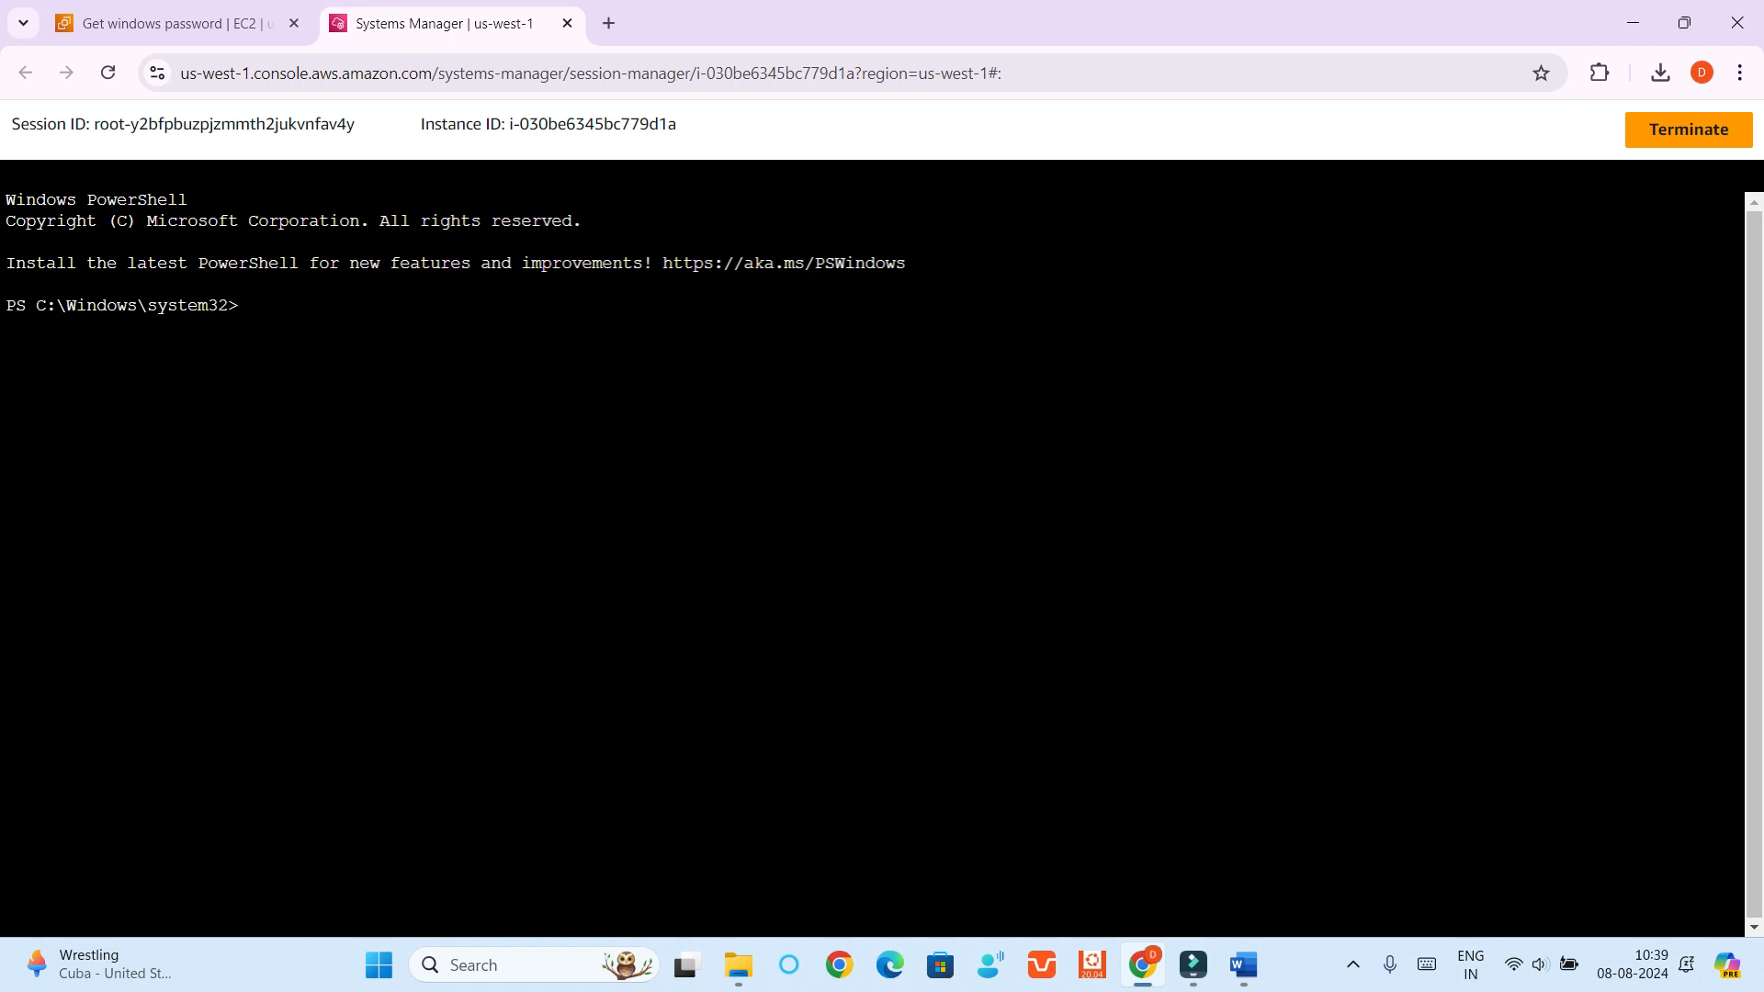
Launch the TestInstance remote desktop file from the desktop, paste the Administrator password, and accept the publisher and certificate warnings to connect
key(super+d)
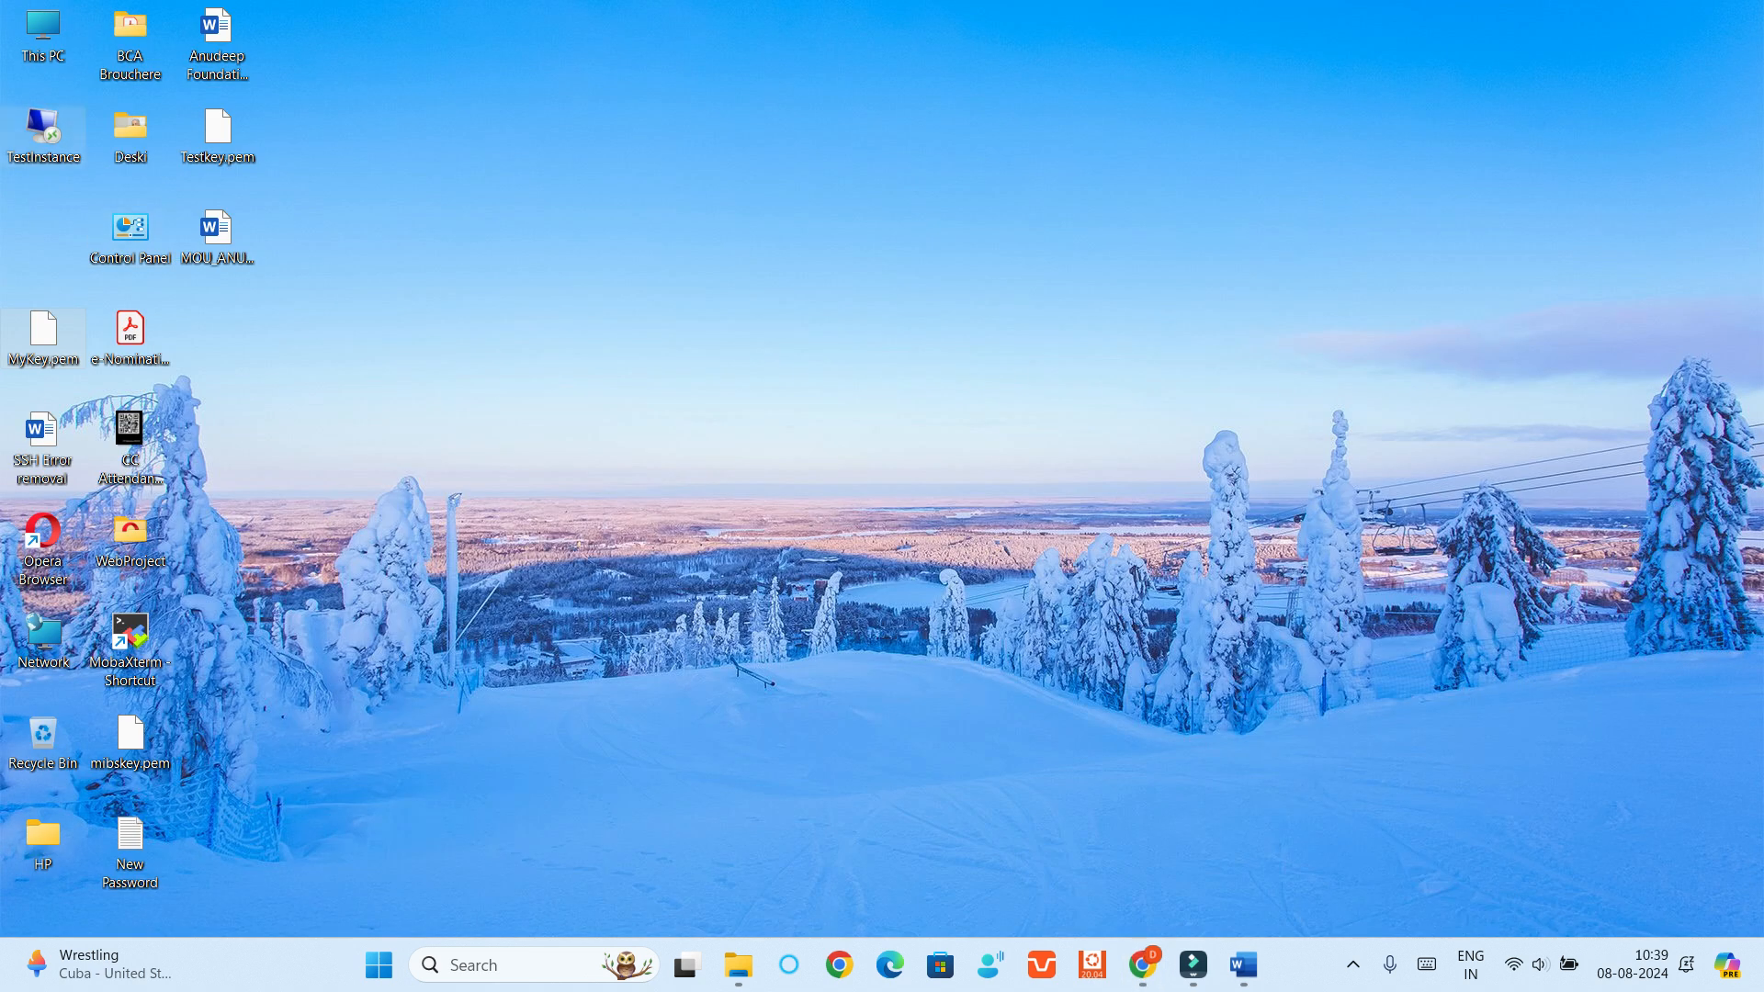
double_click(43, 129)
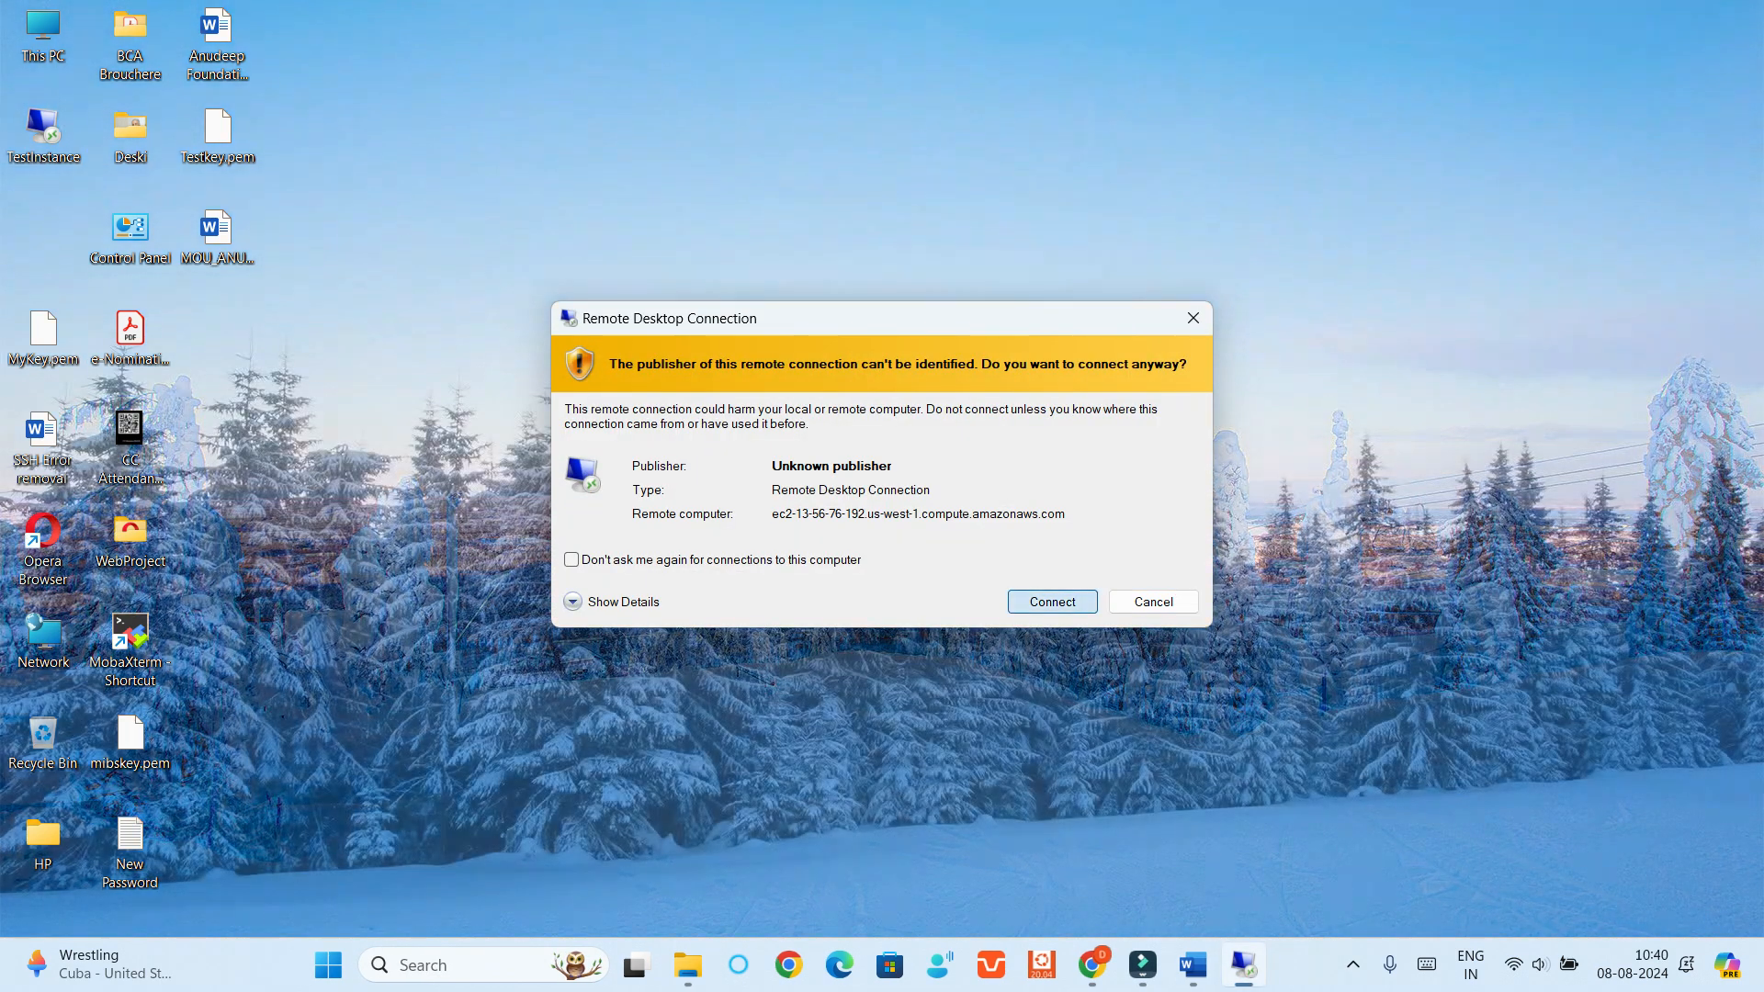
click(1052, 602)
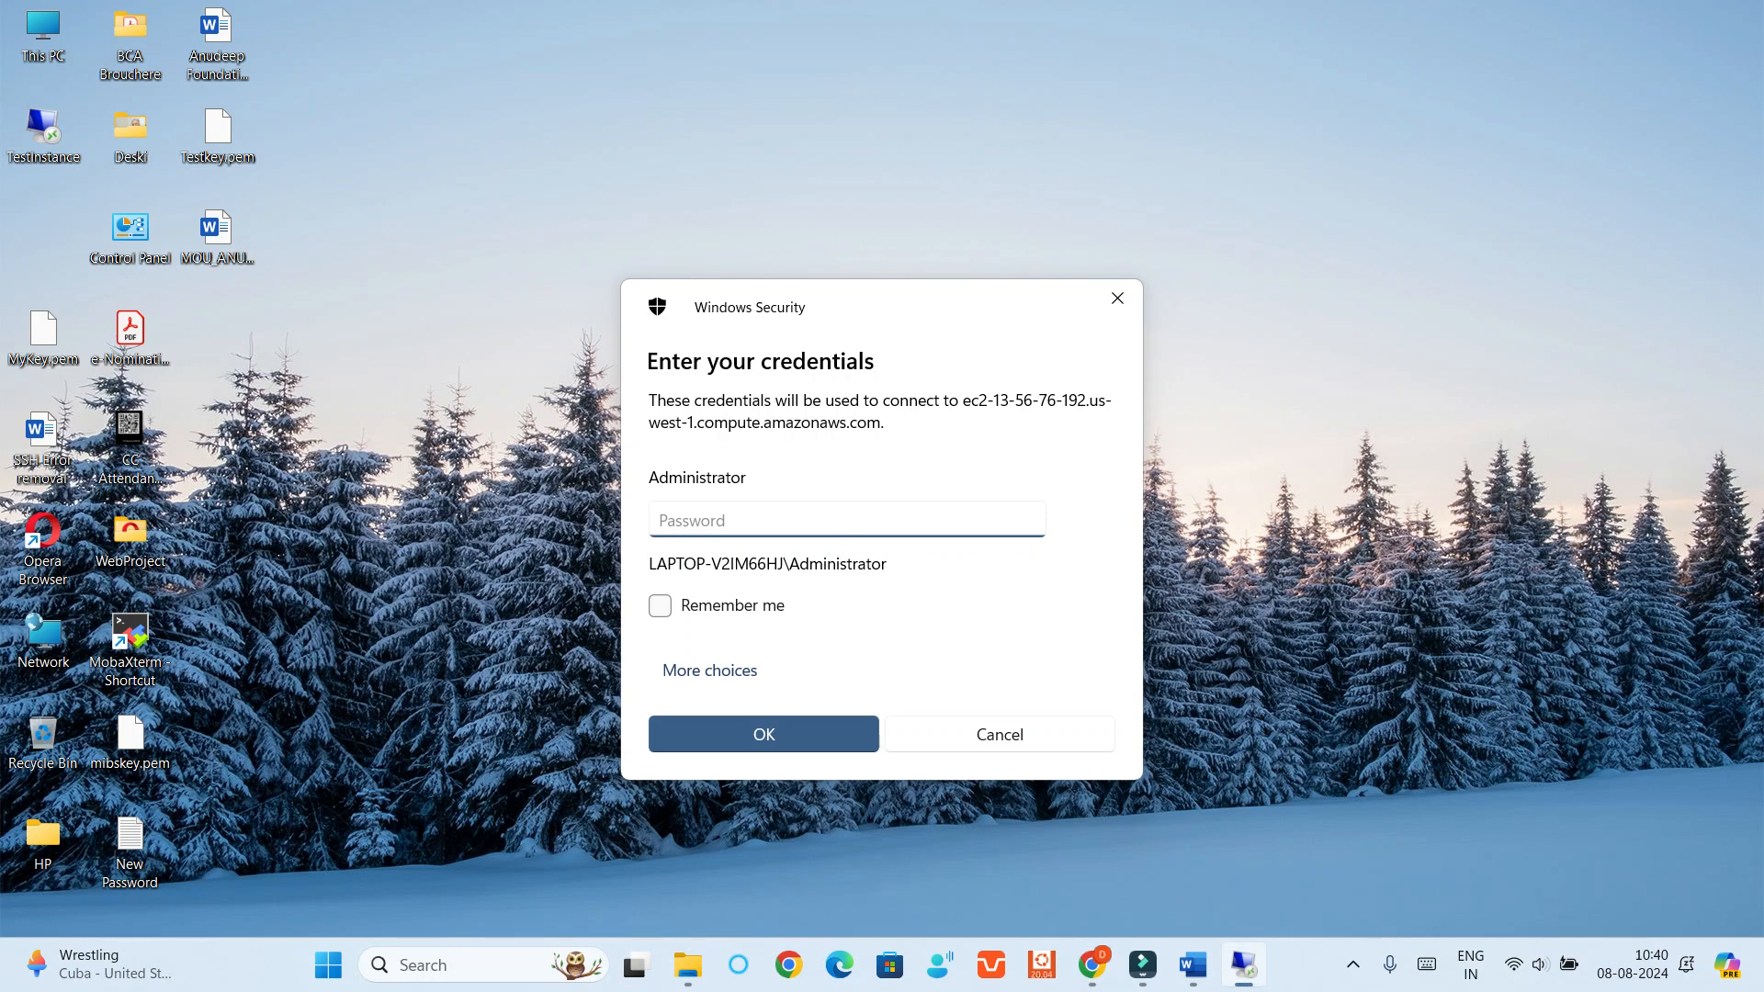
key(ctrl+v)
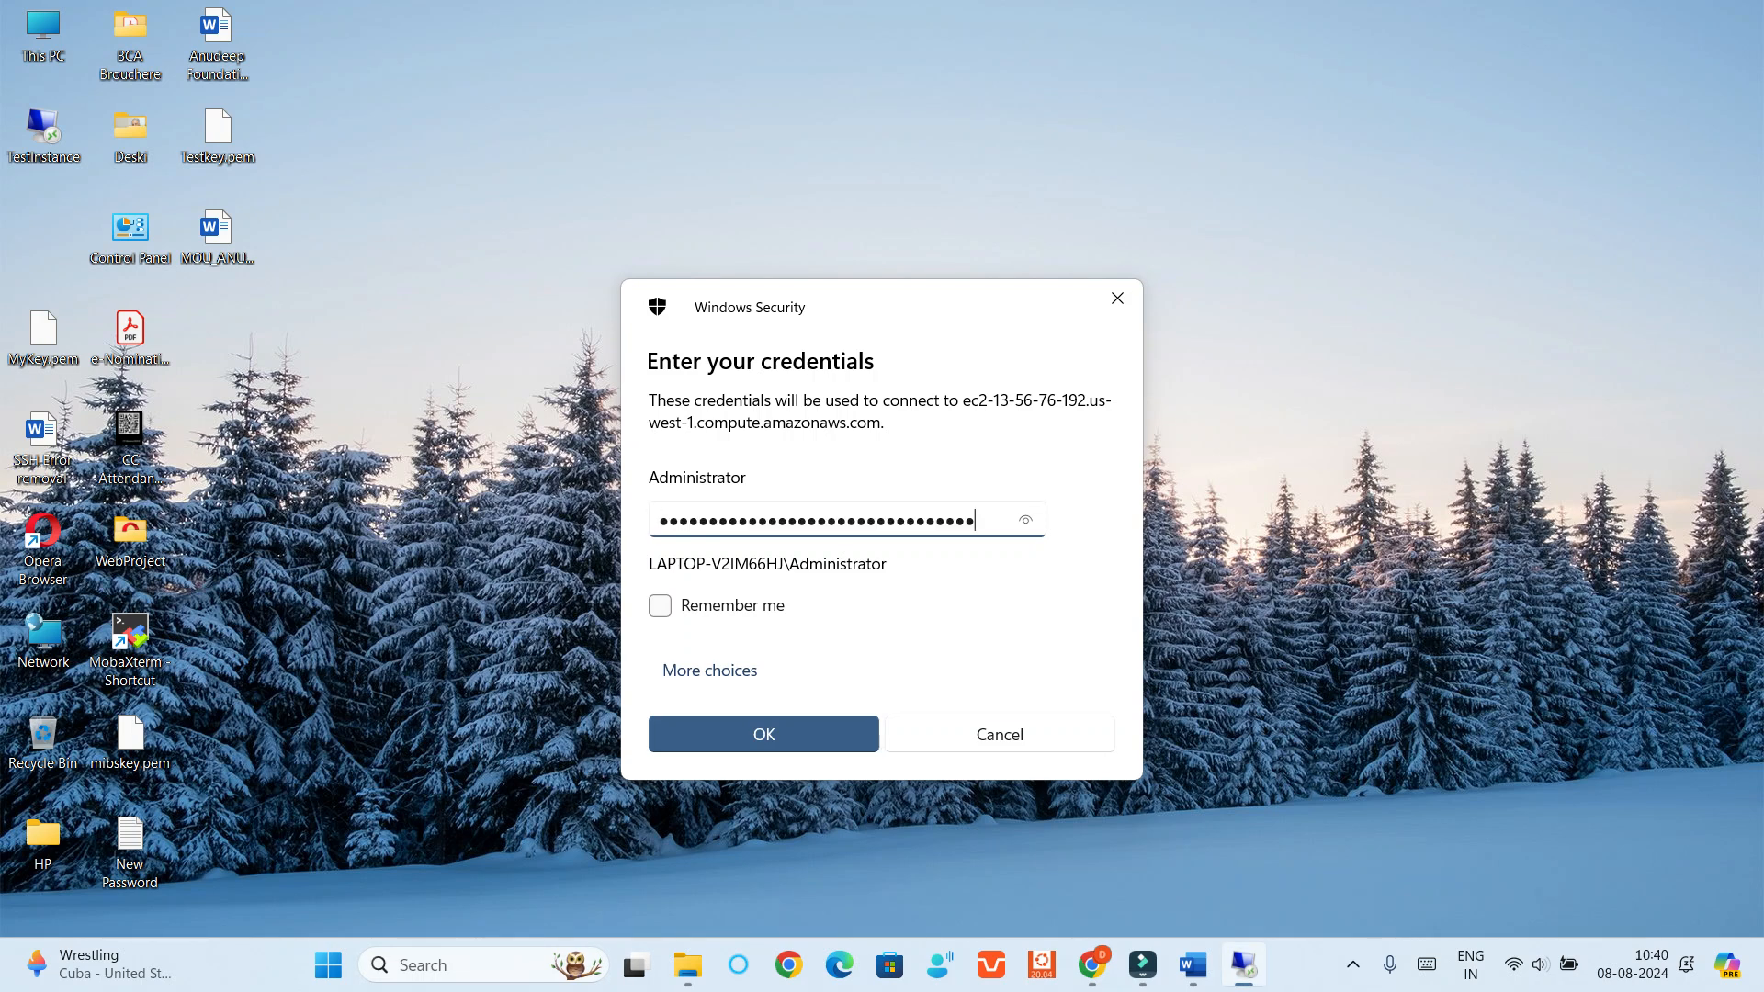
click(763, 734)
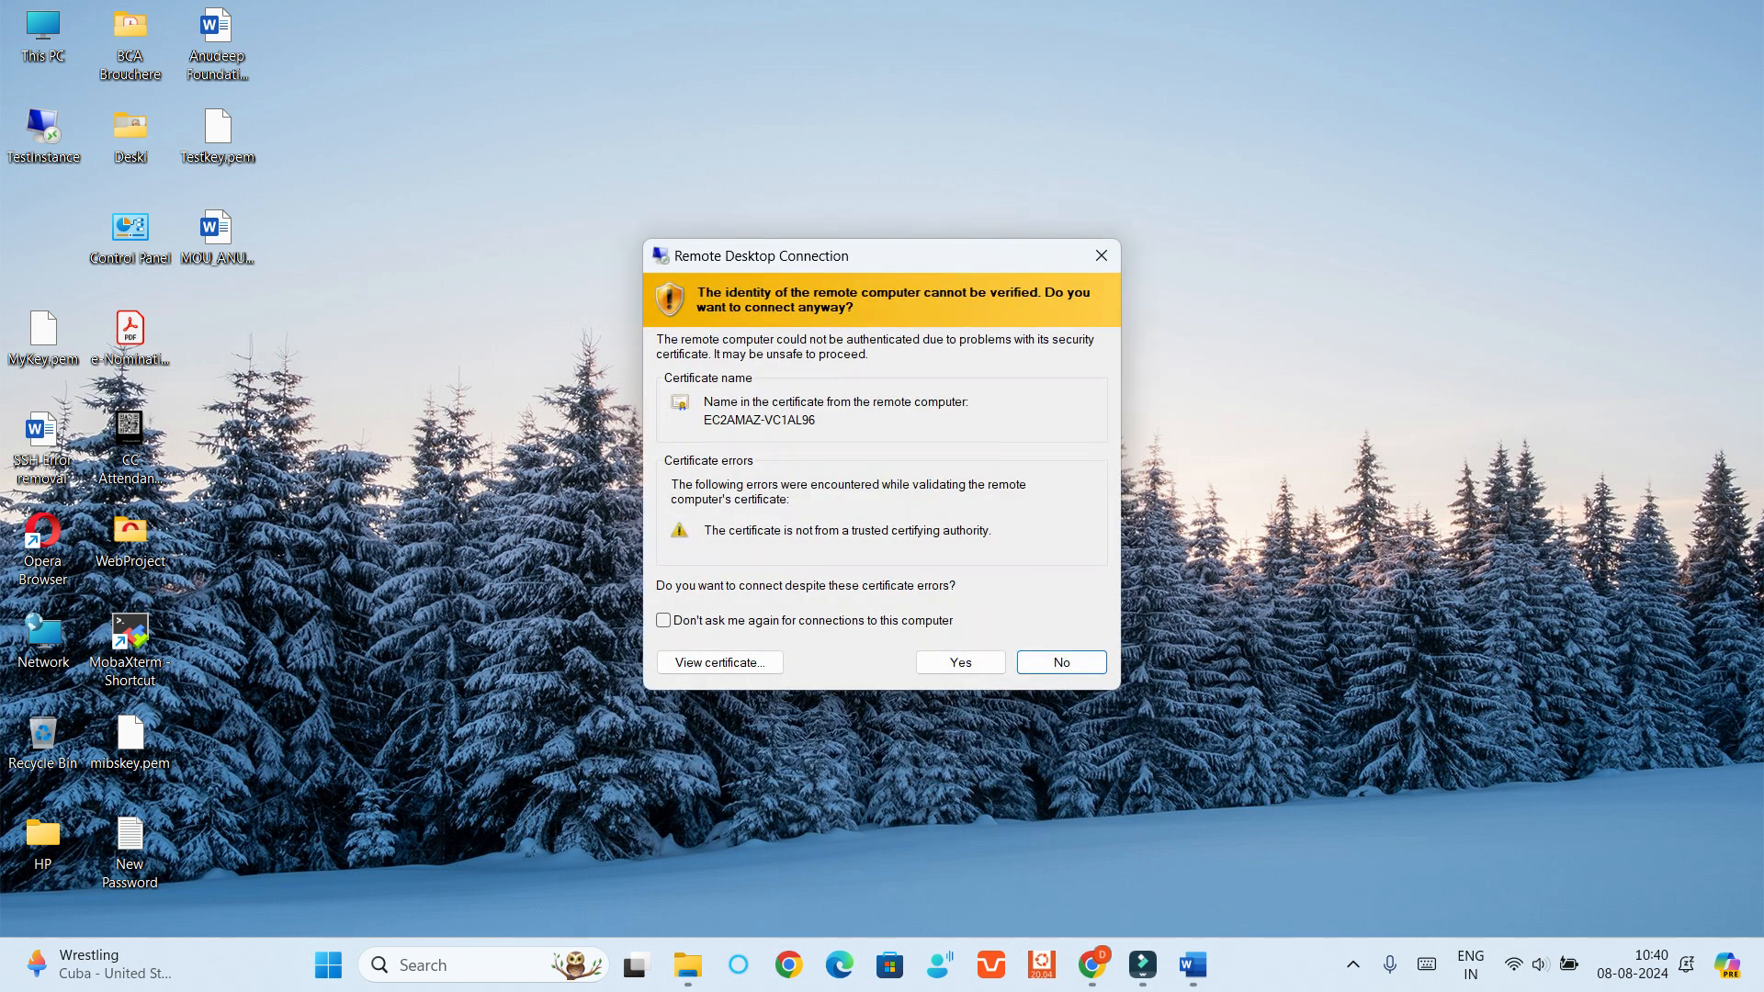
click(960, 662)
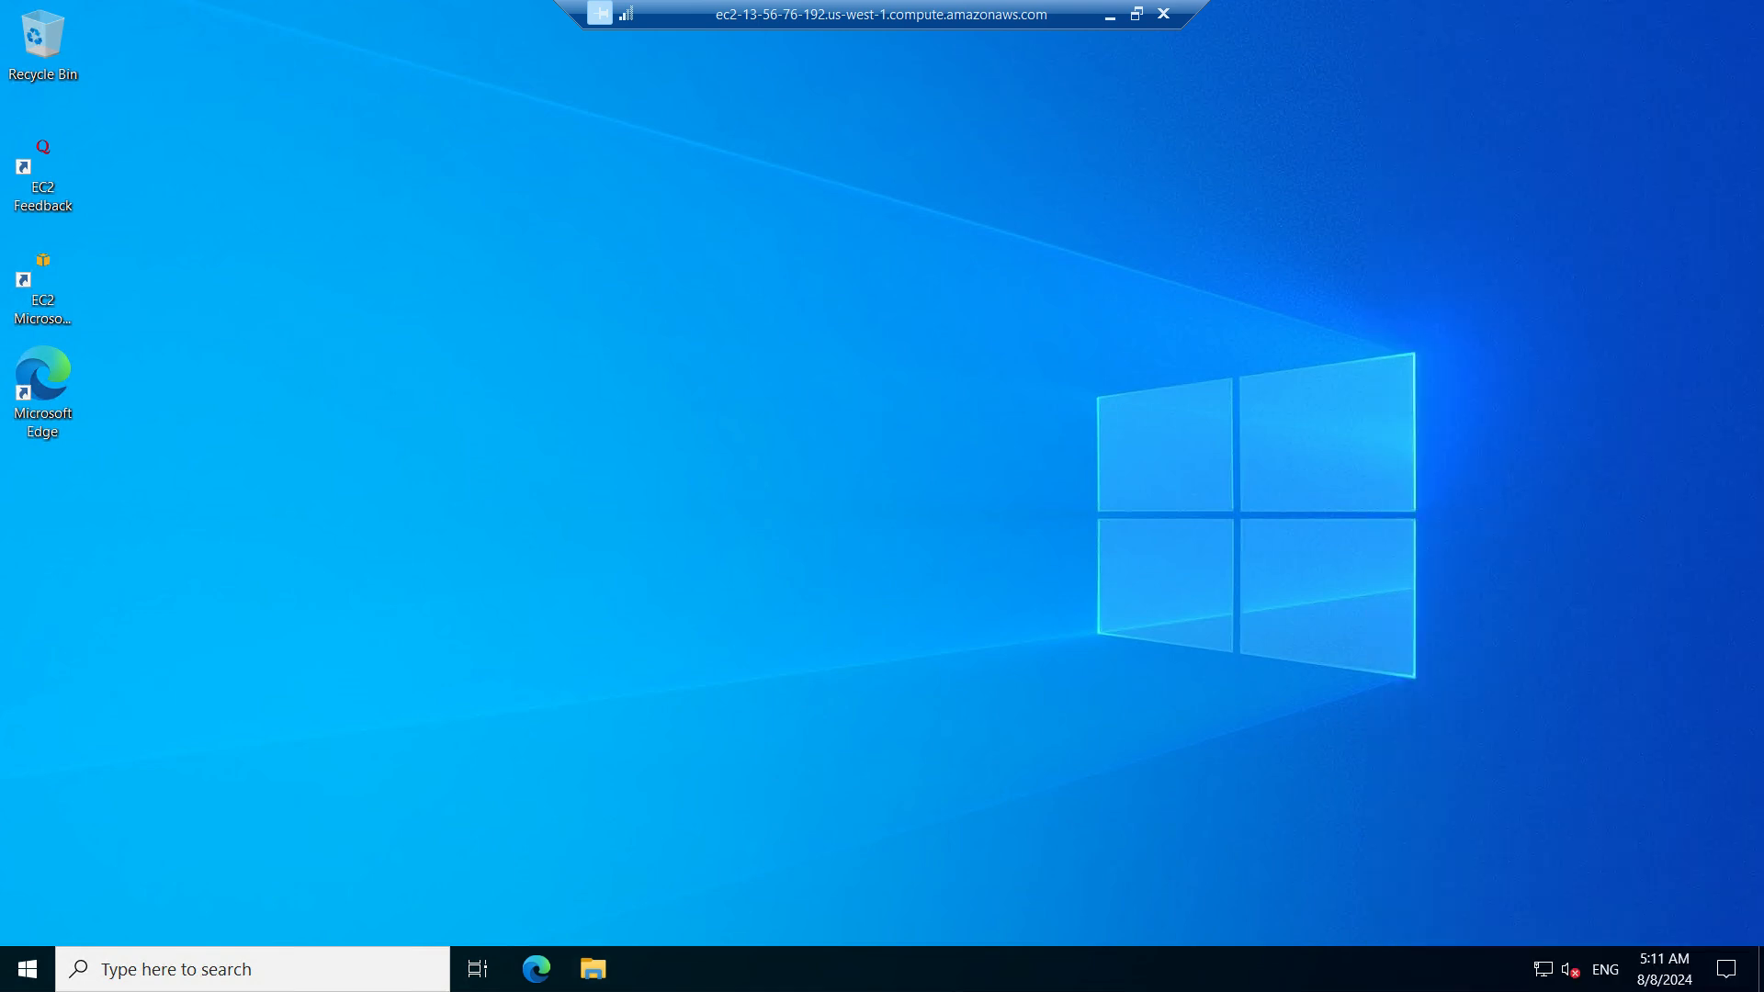
Open a maximized File Explorer window on the remote server and go to Local Disk (C:)
key(super+e)
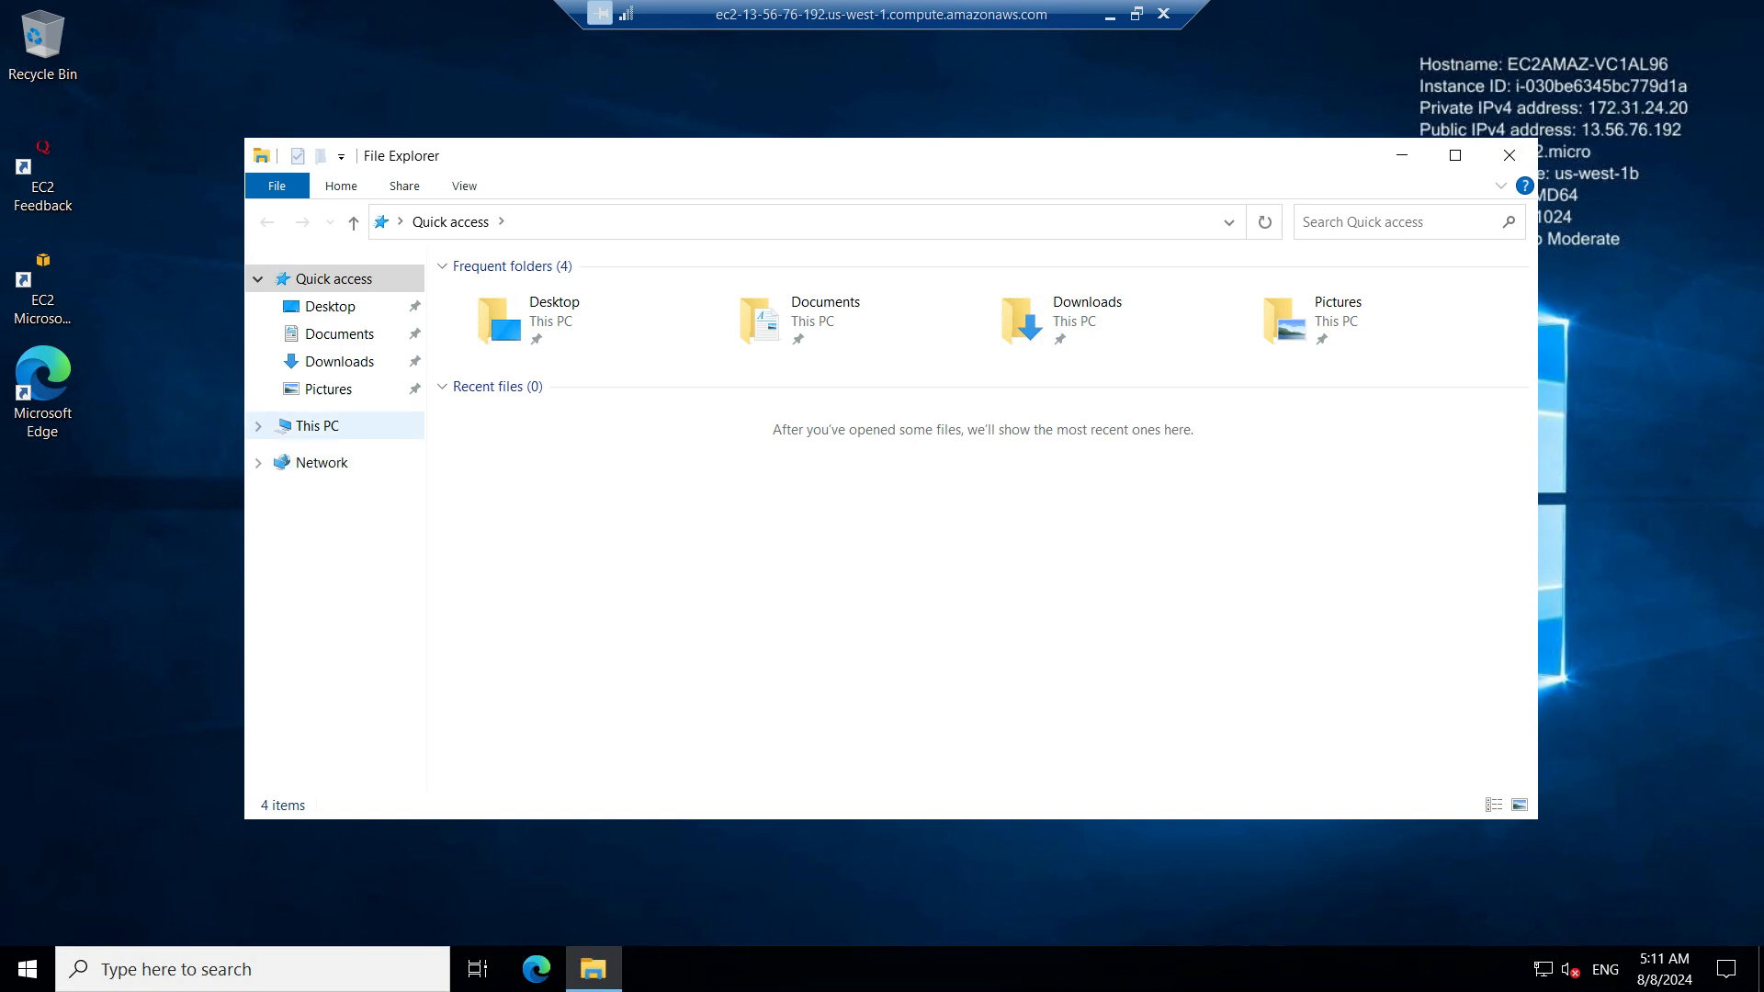
click(317, 426)
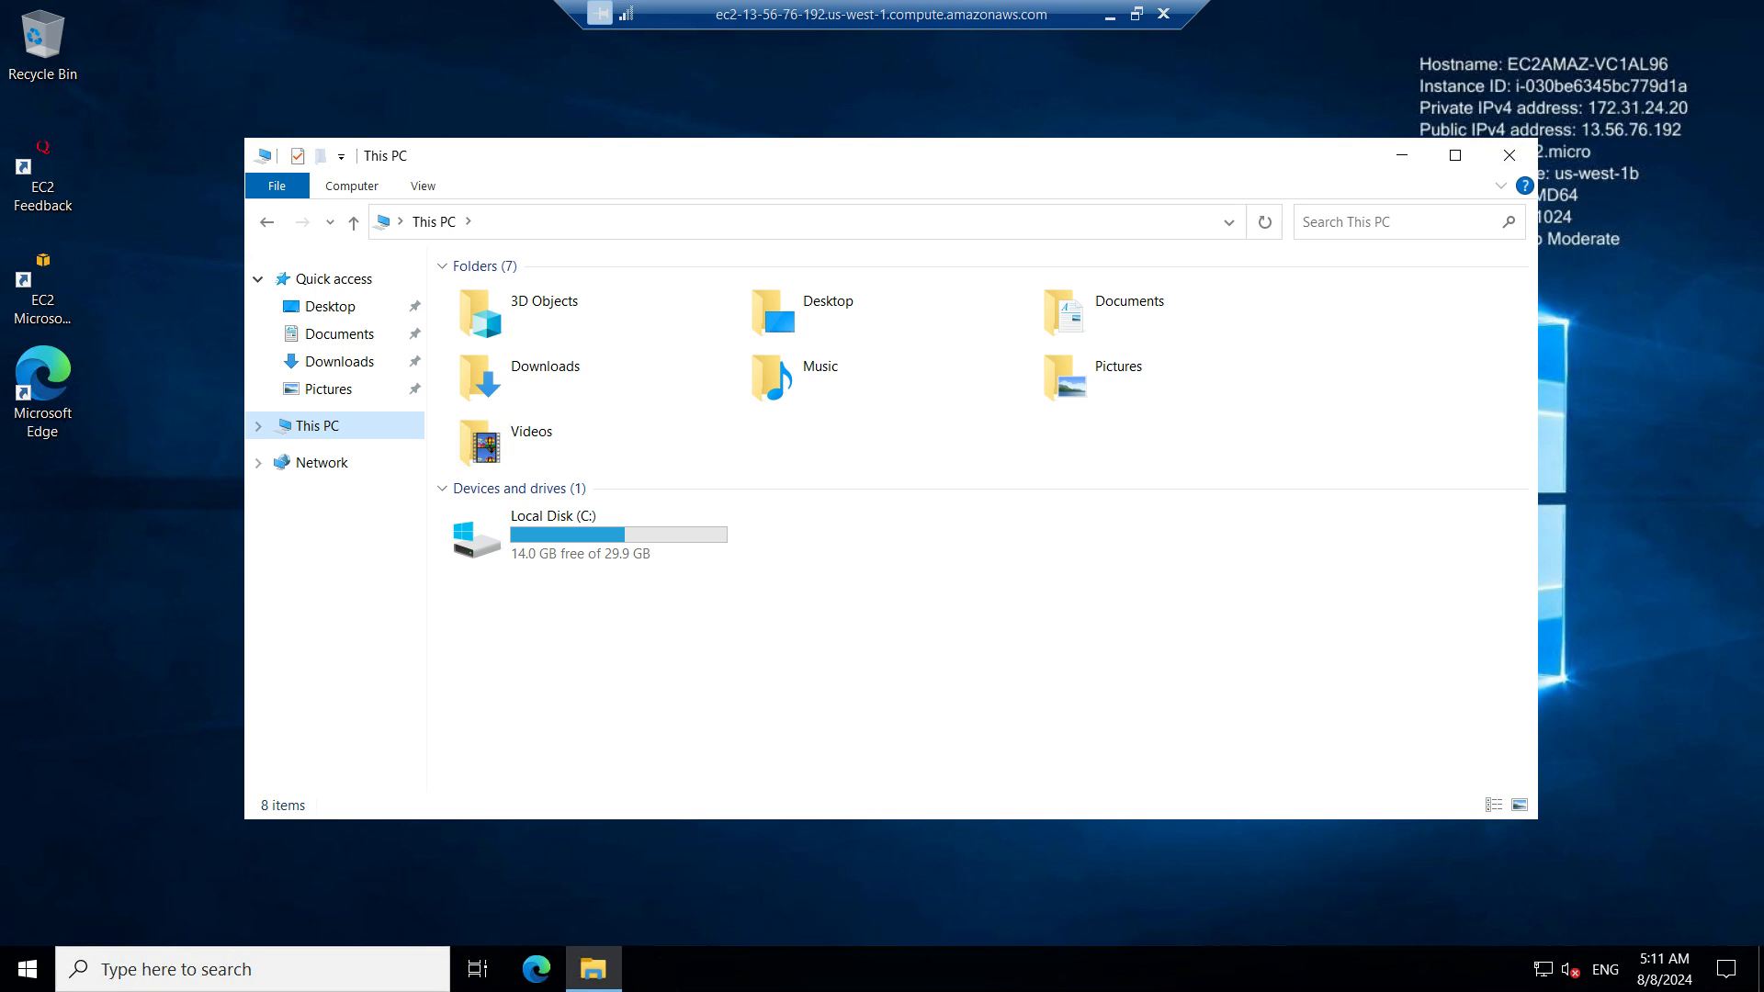
click(1455, 154)
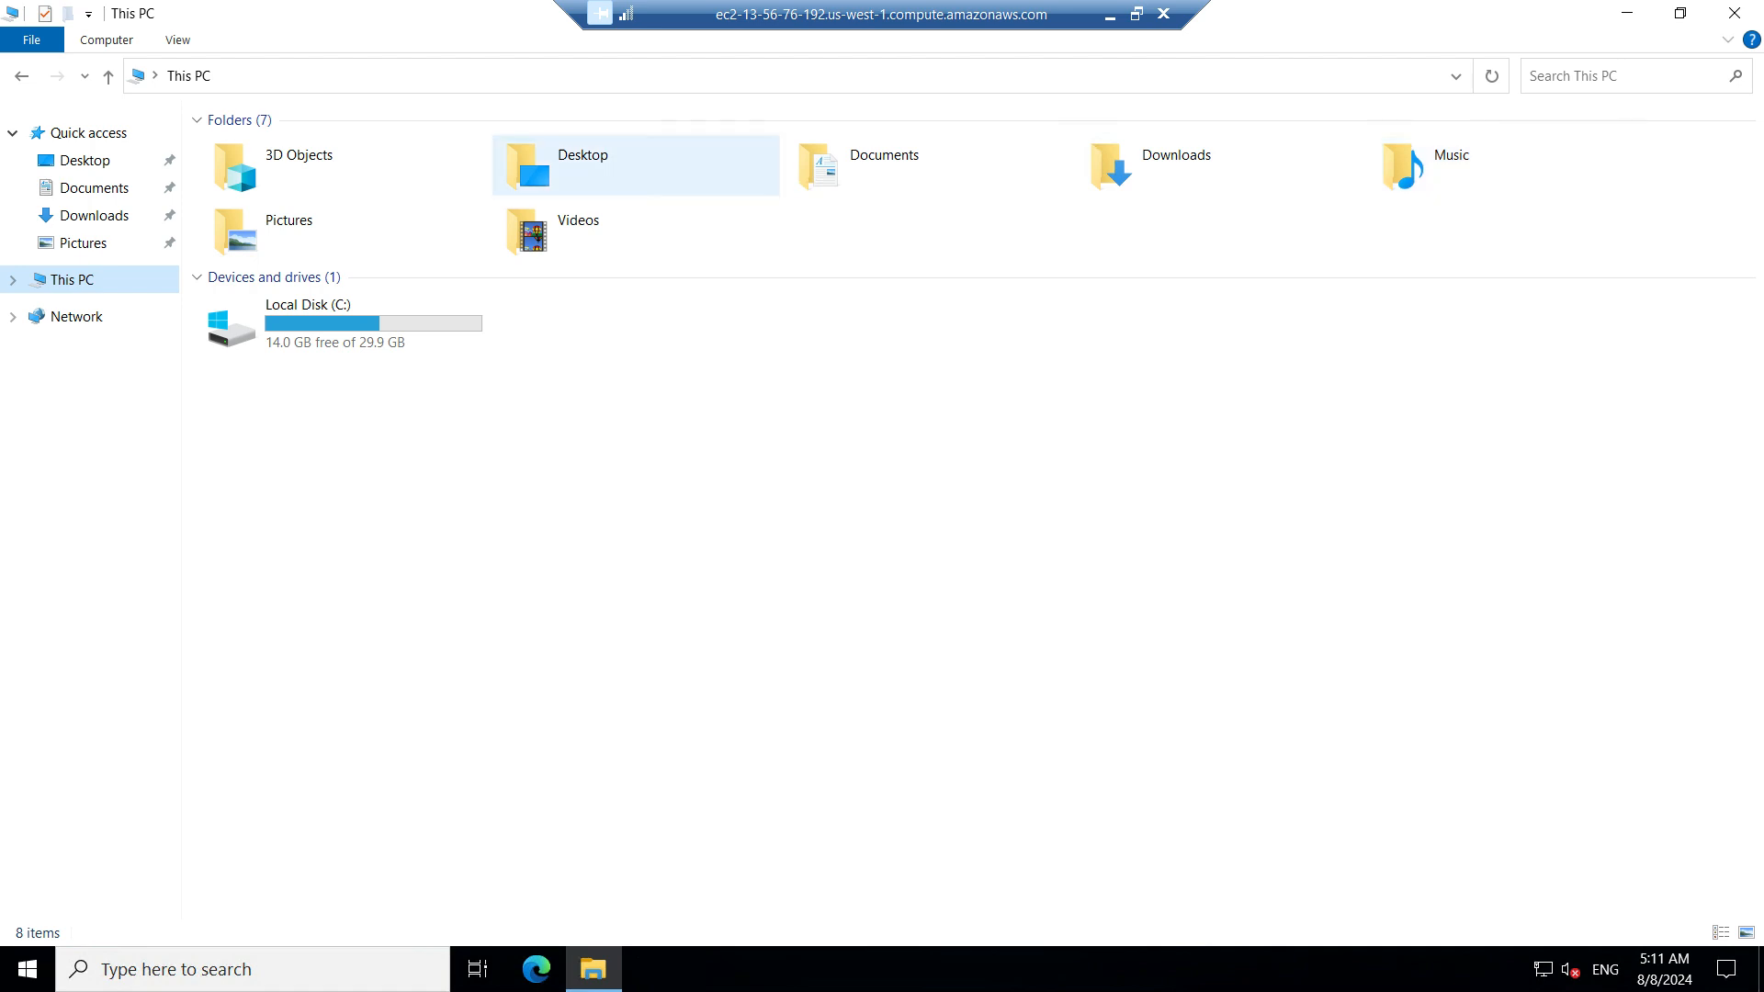
double_click(344, 323)
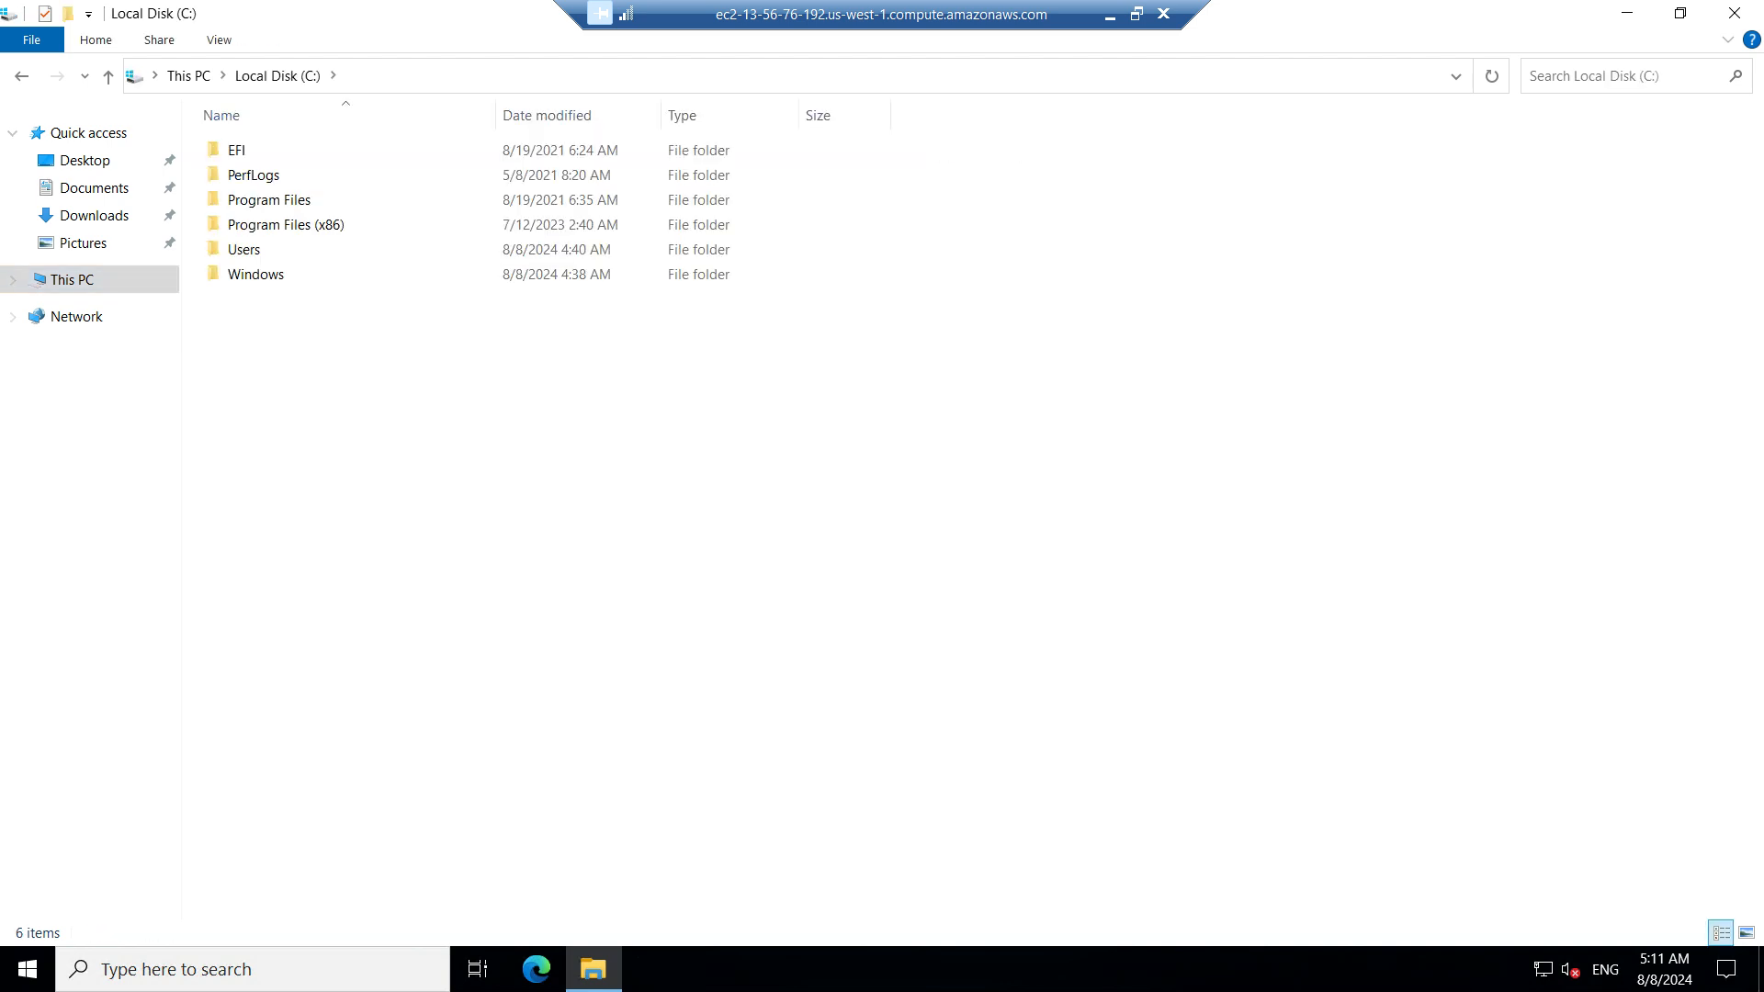
Create a folder named CreatingInstanceDemo on the C: drive and open it
right_click(541, 450)
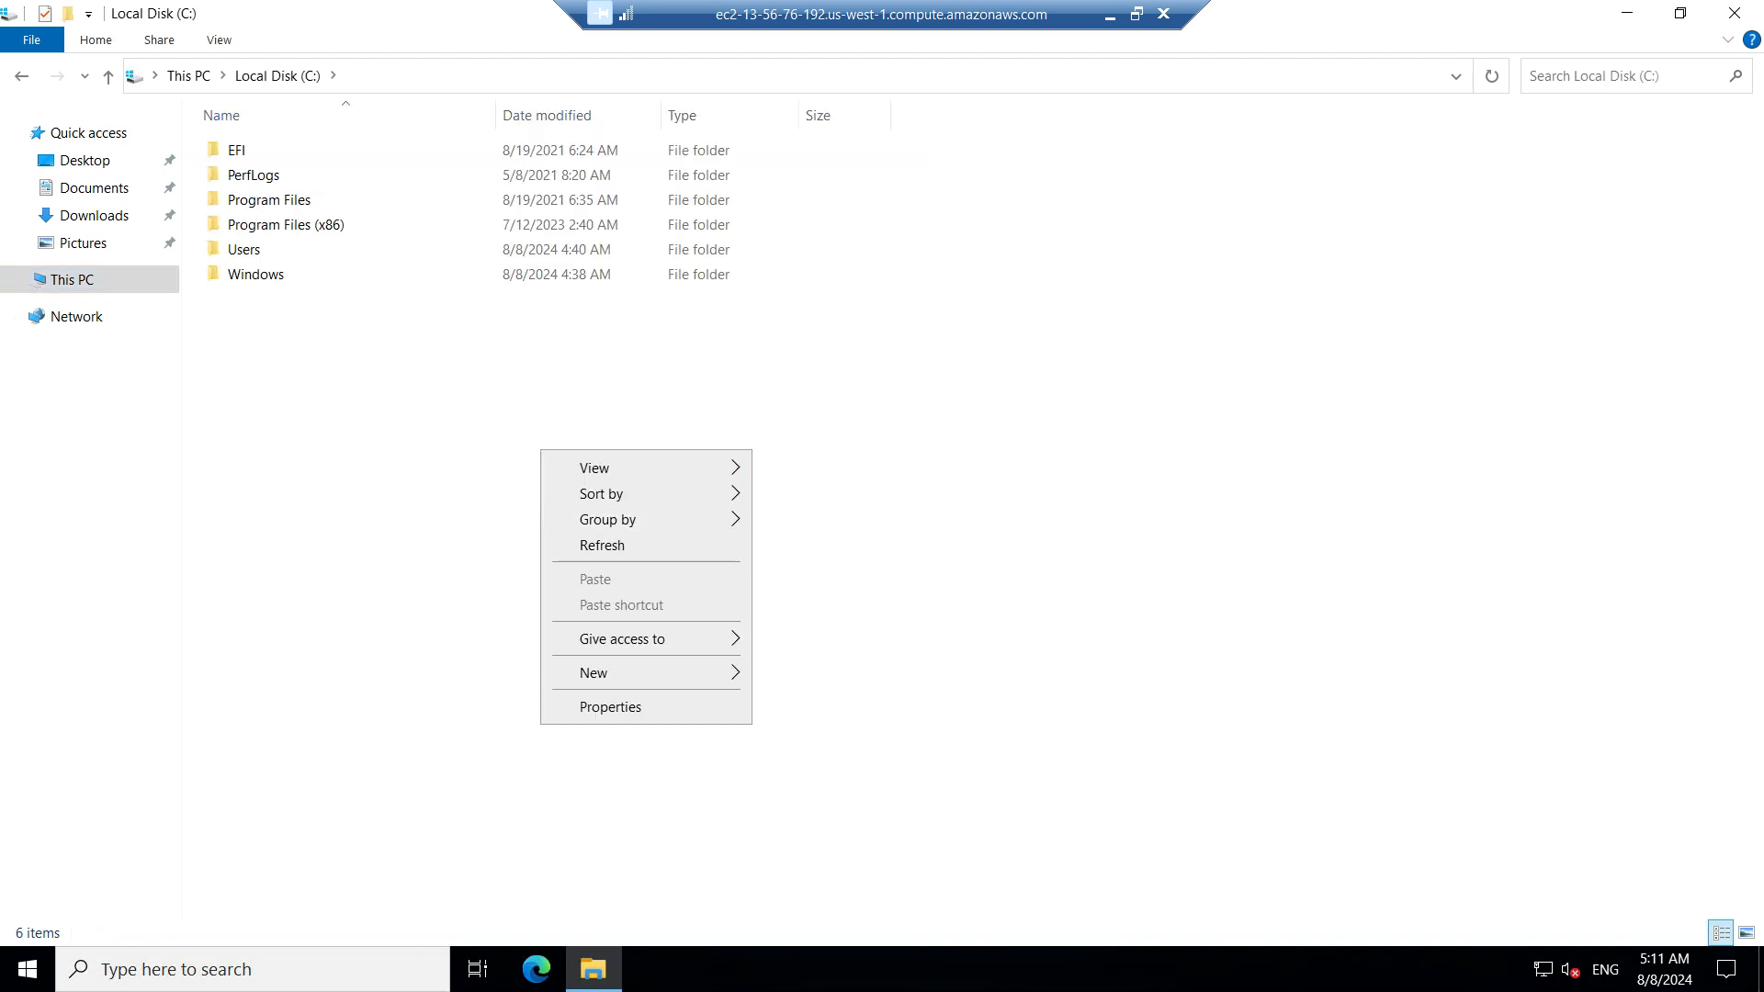
mouse_move(606, 672)
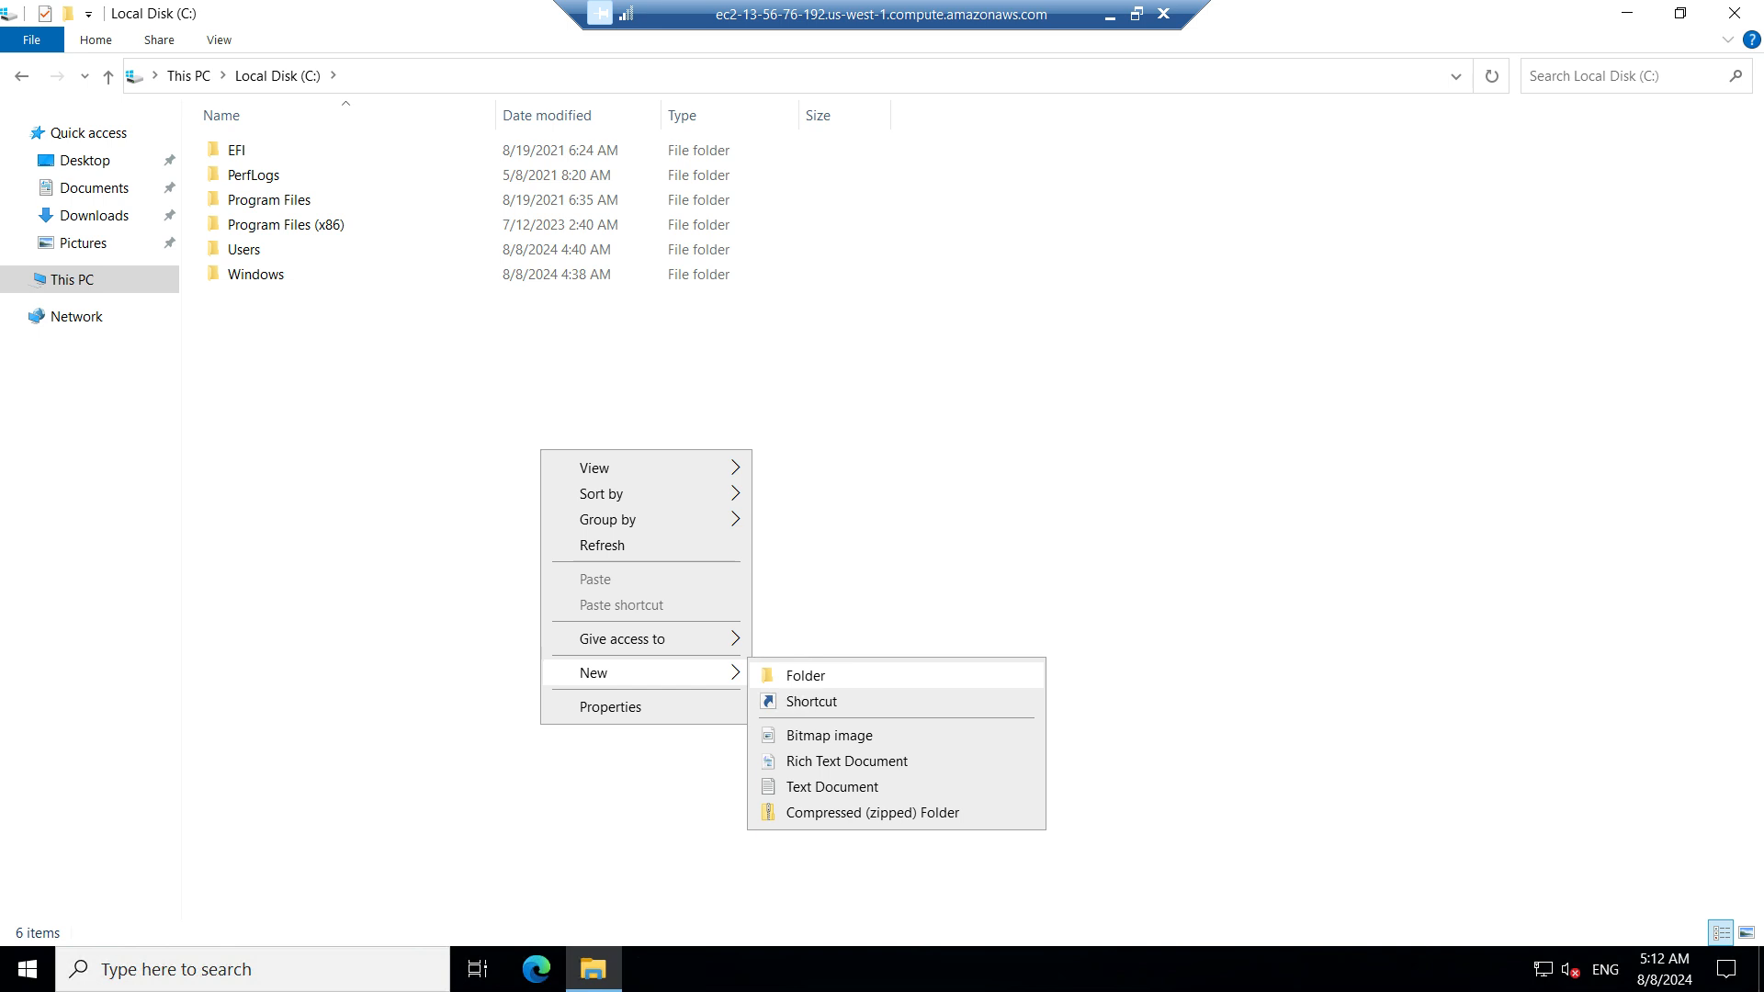
click(806, 675)
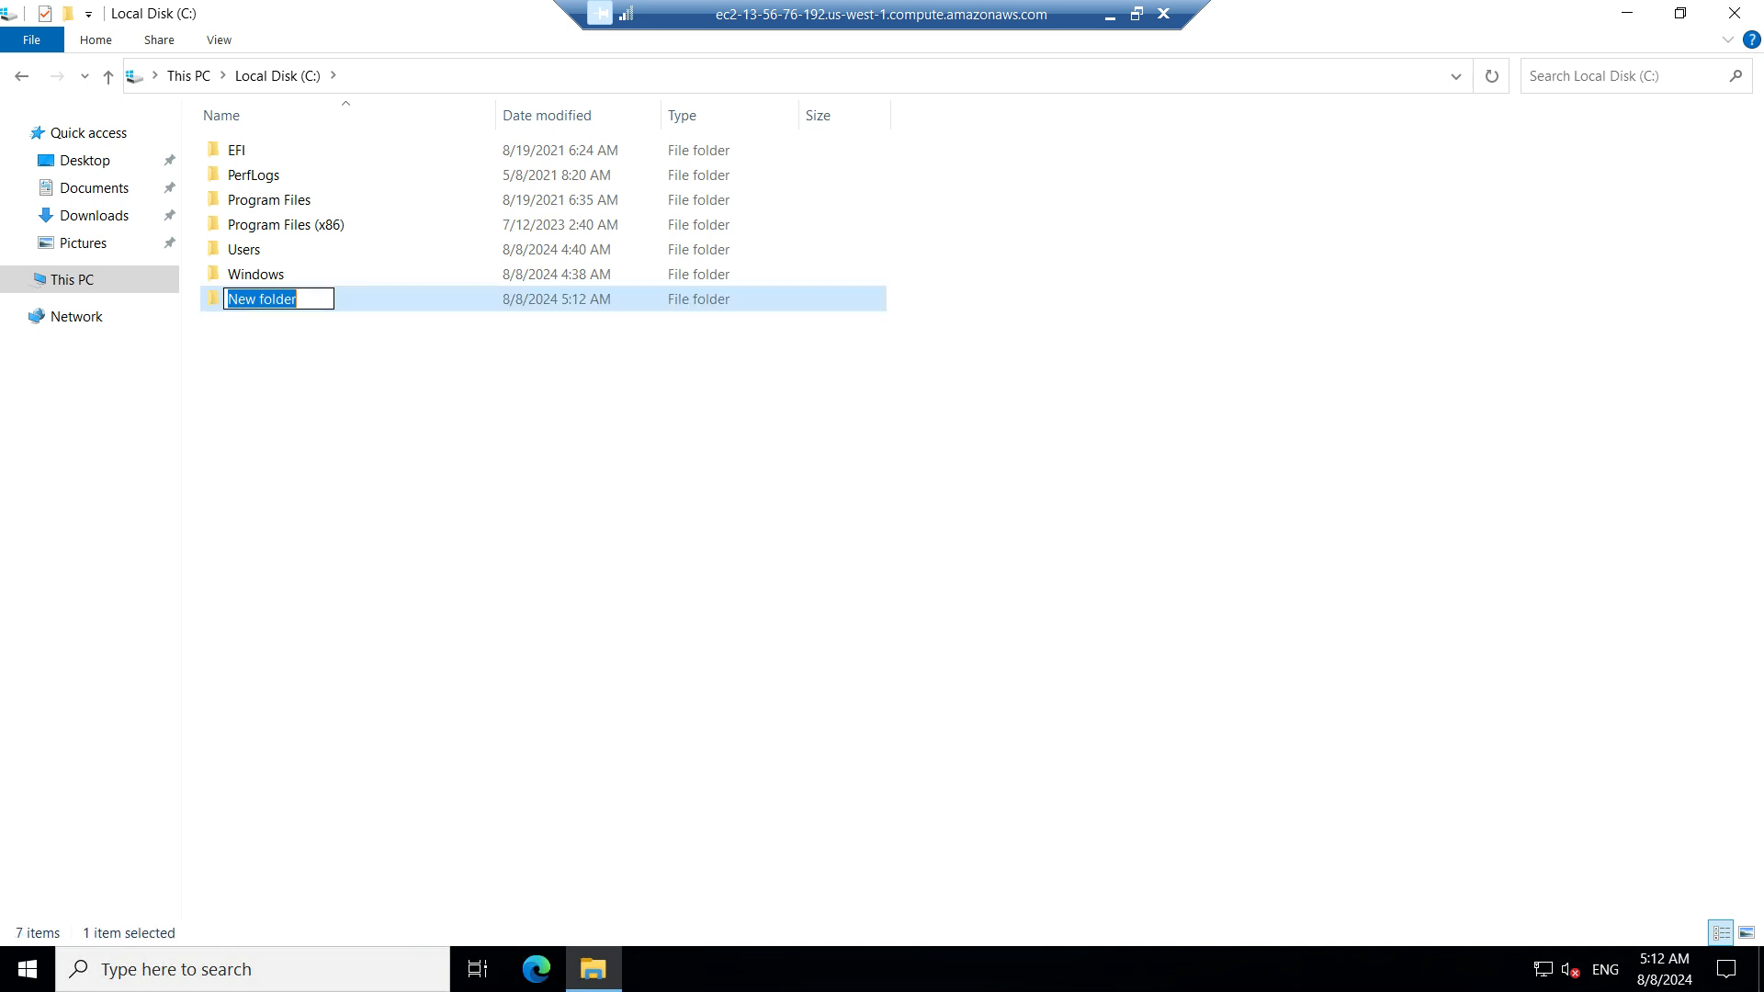
text(Cr)
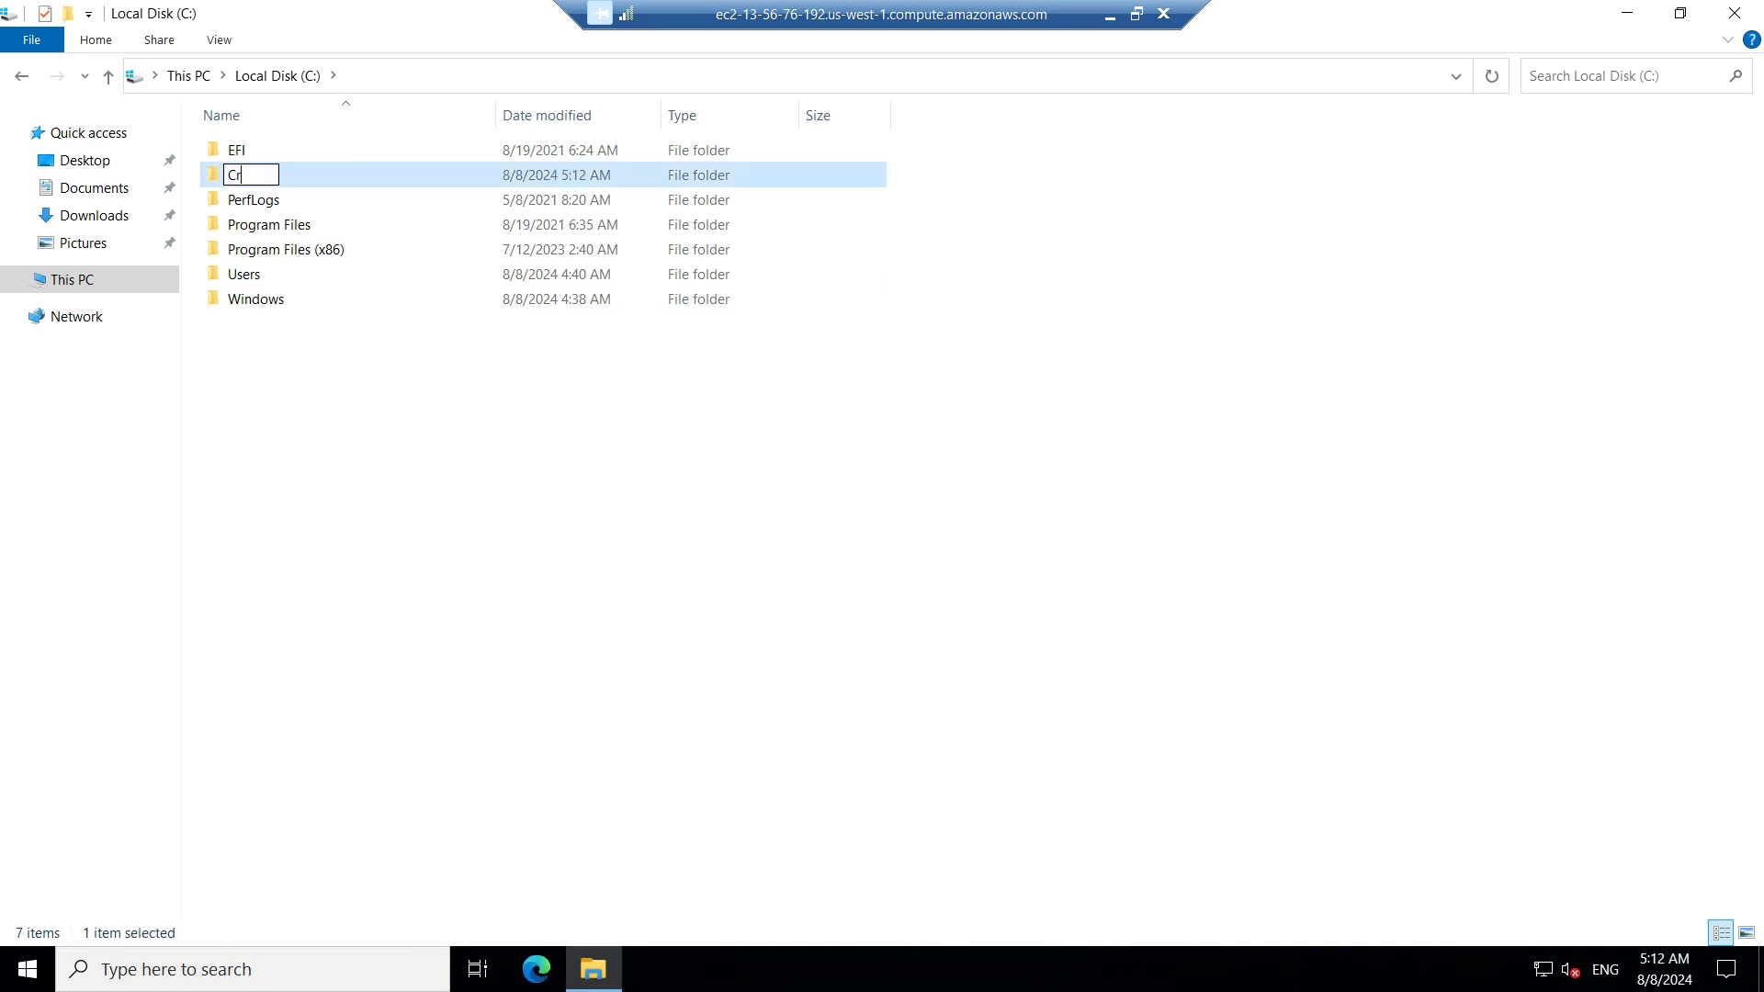
text(eatingInstance)
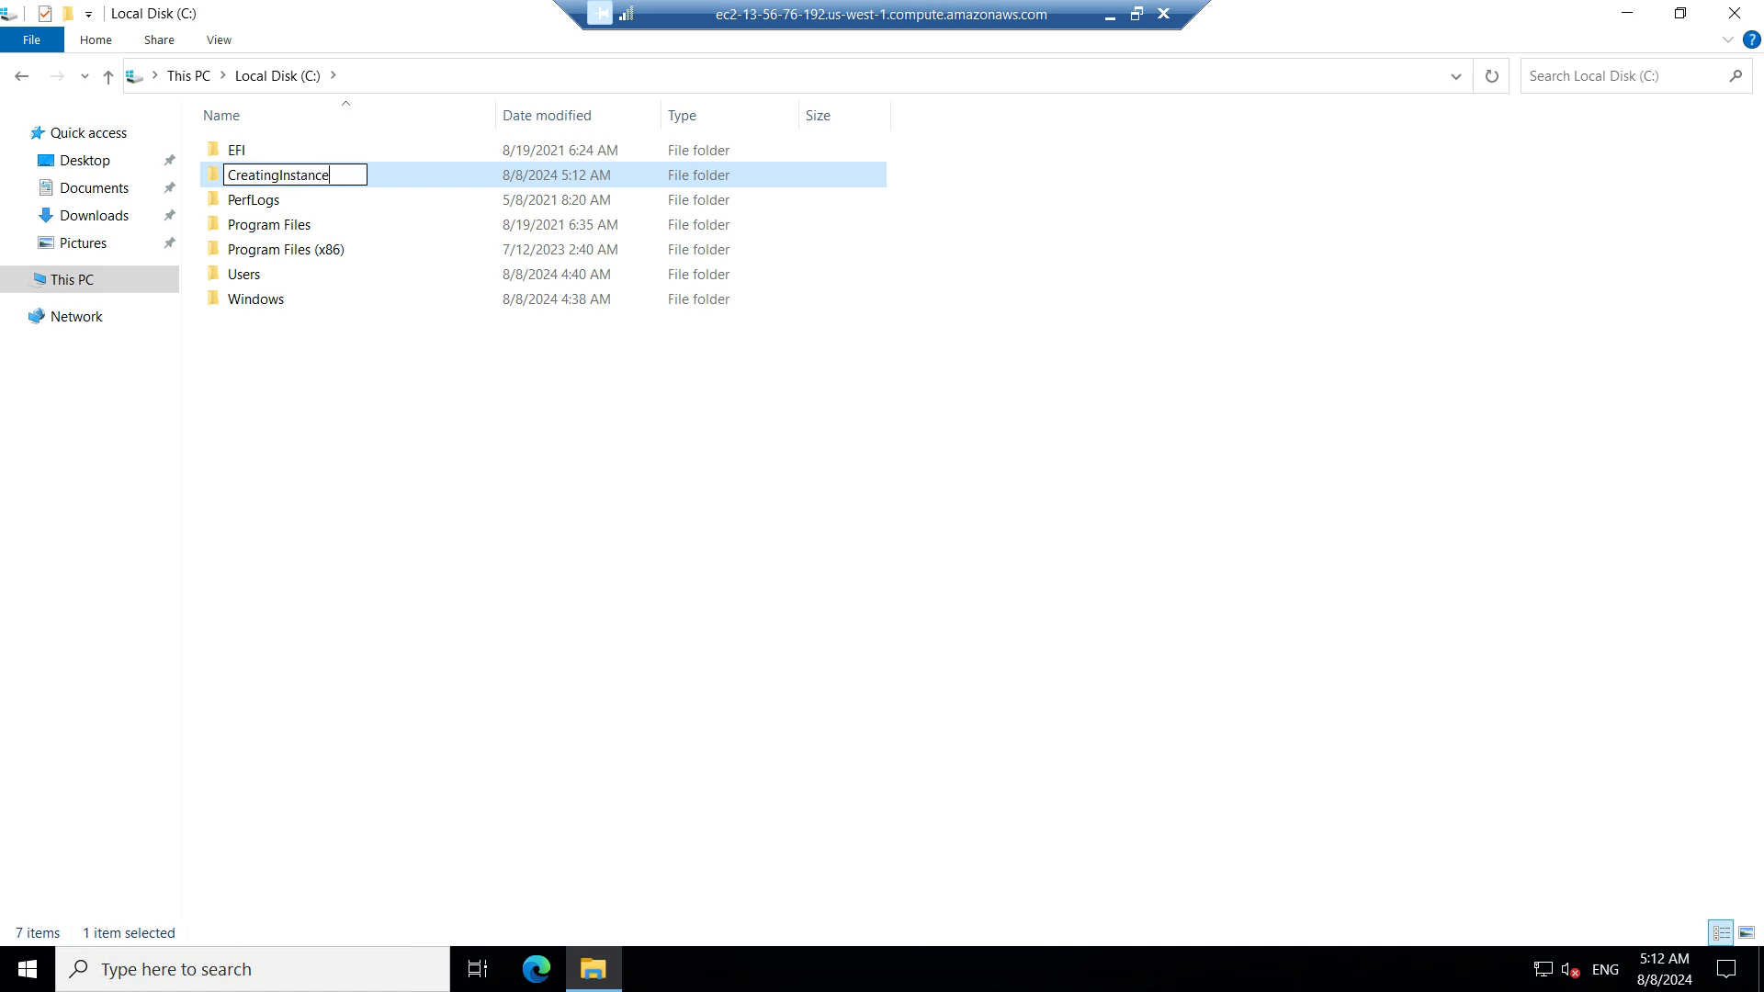
text(Demo)
key(Return)
key(Return)
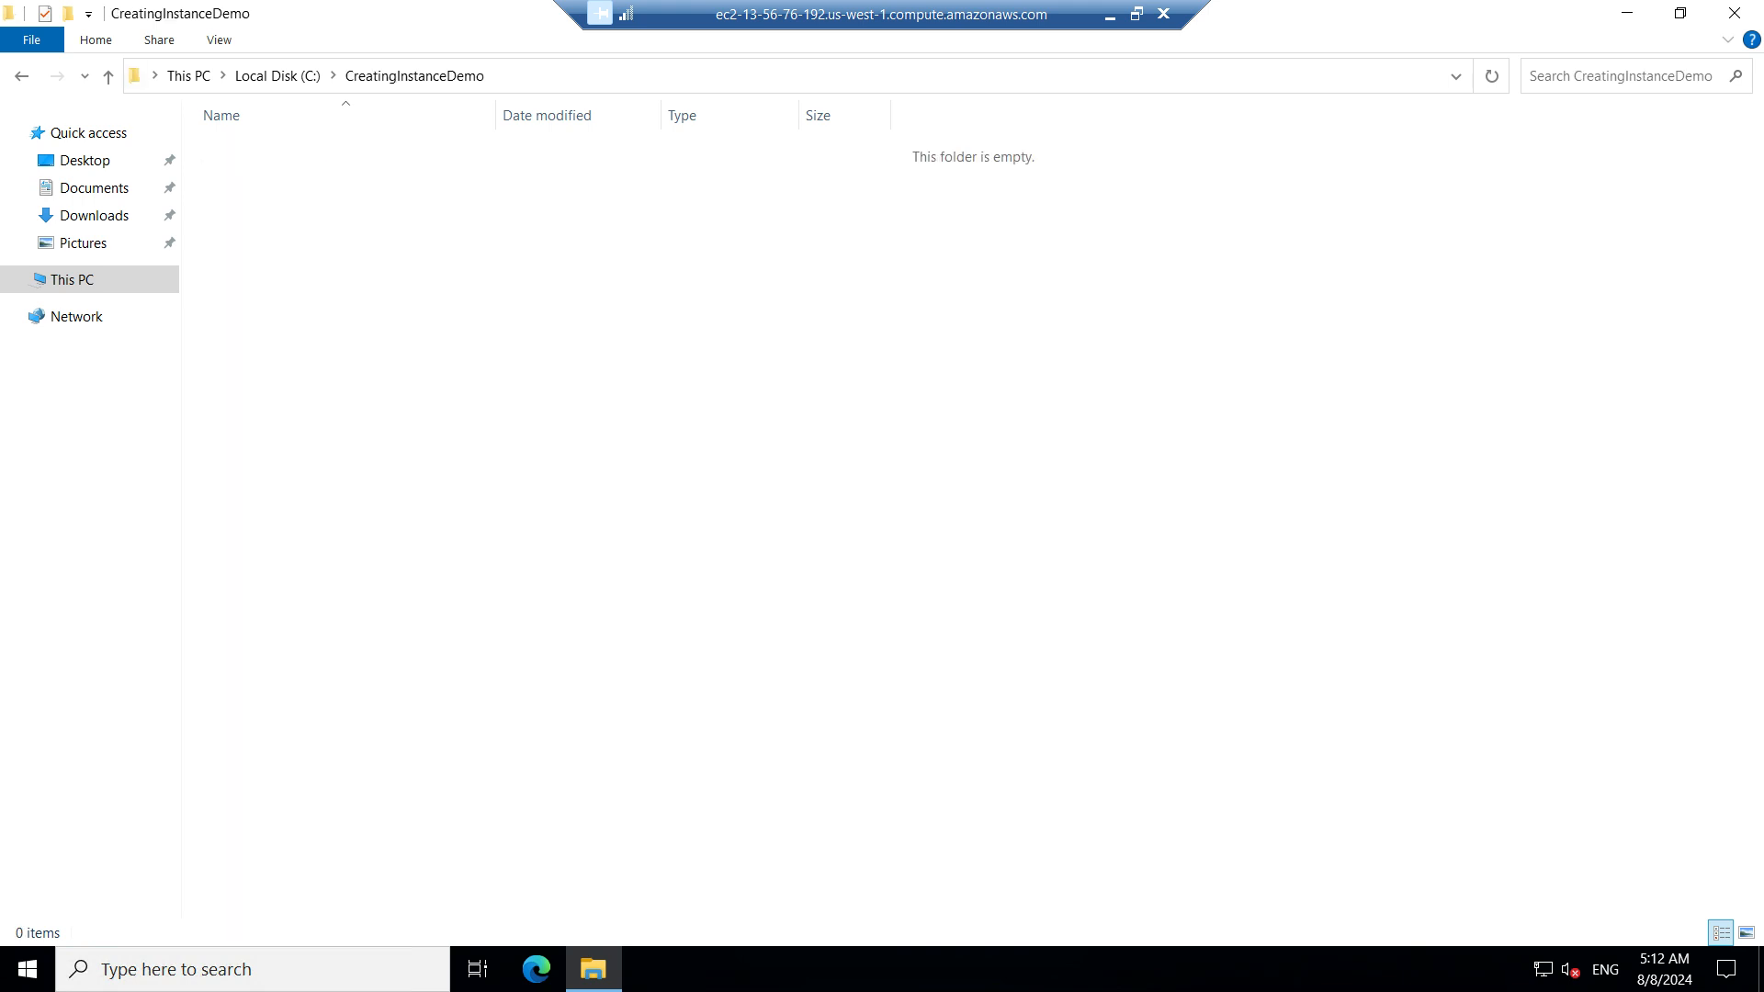
Create a text document named Demo.txt in the CreatingInstanceDemo folder
right_click(342, 434)
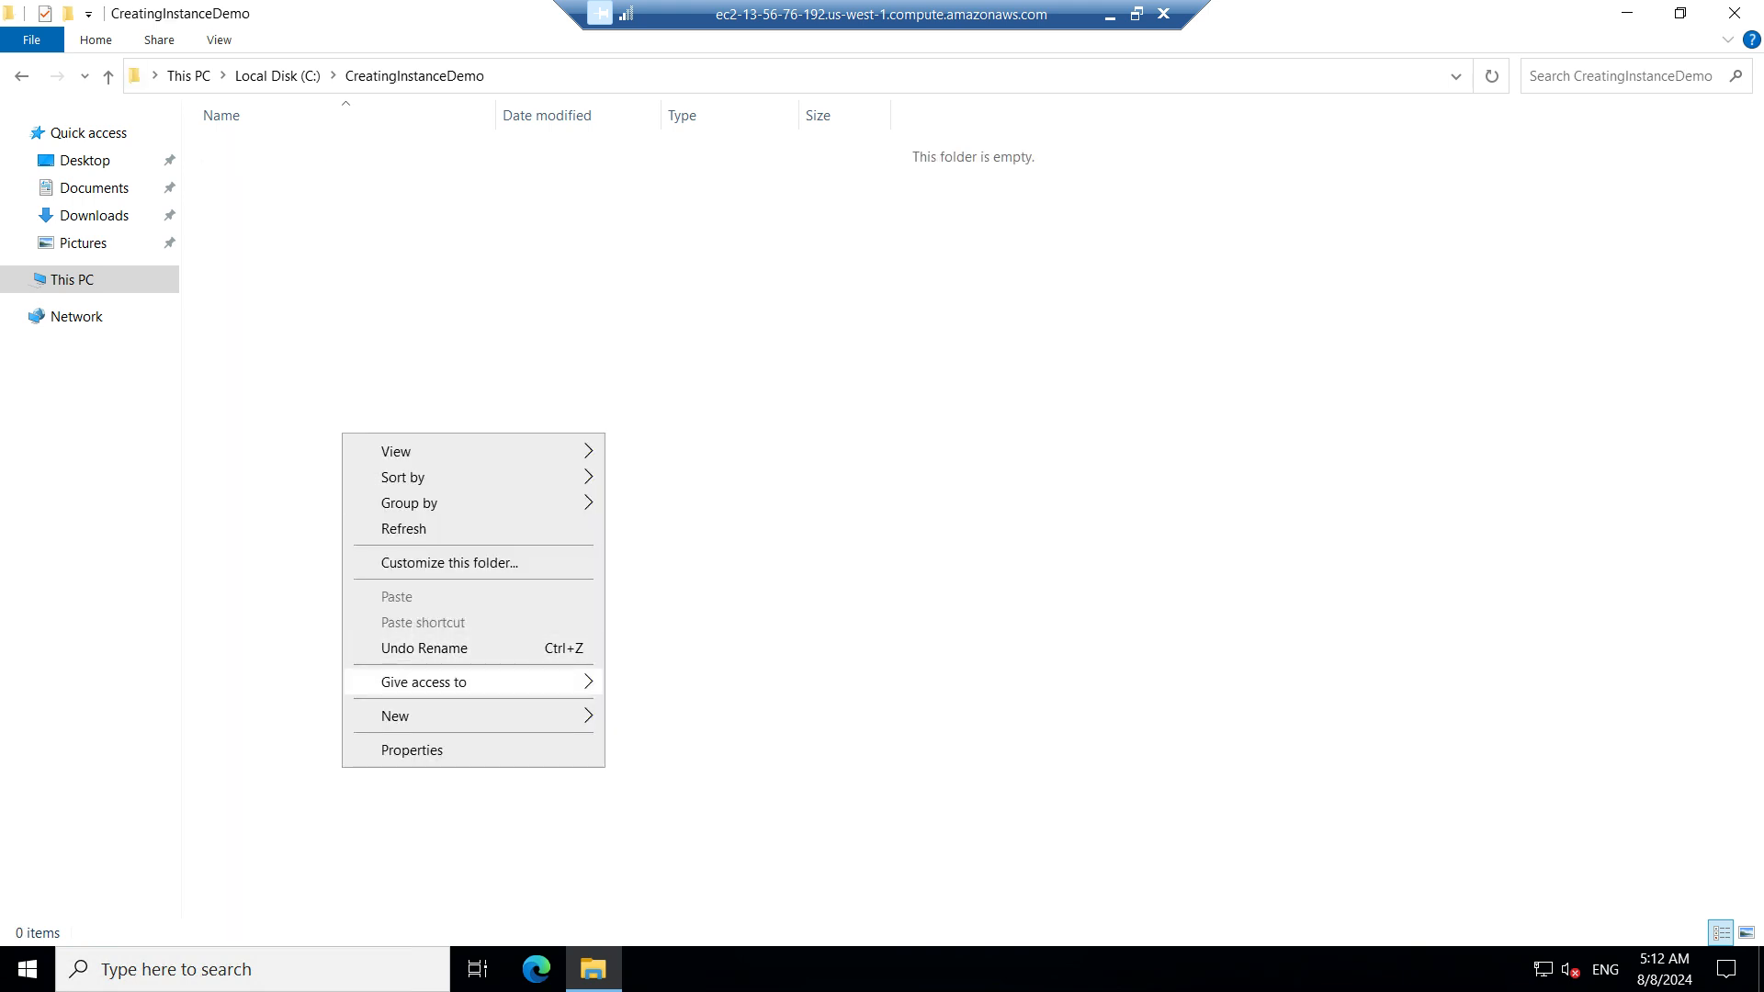
click(395, 715)
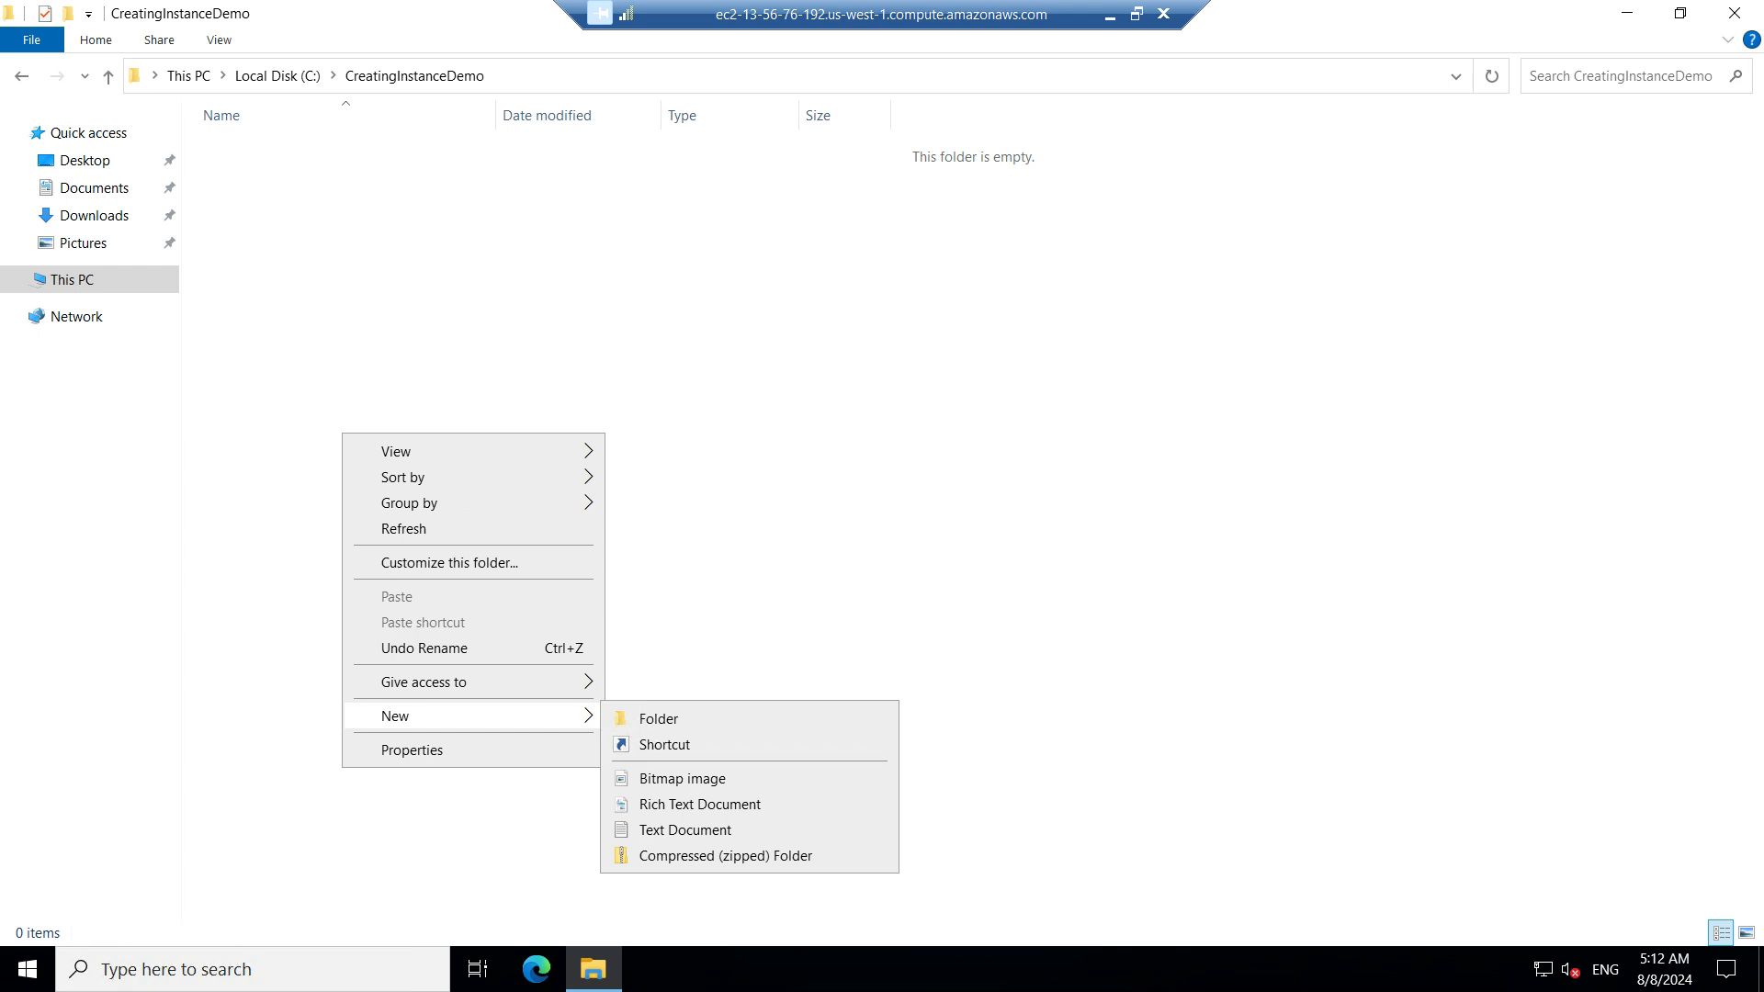
click(685, 830)
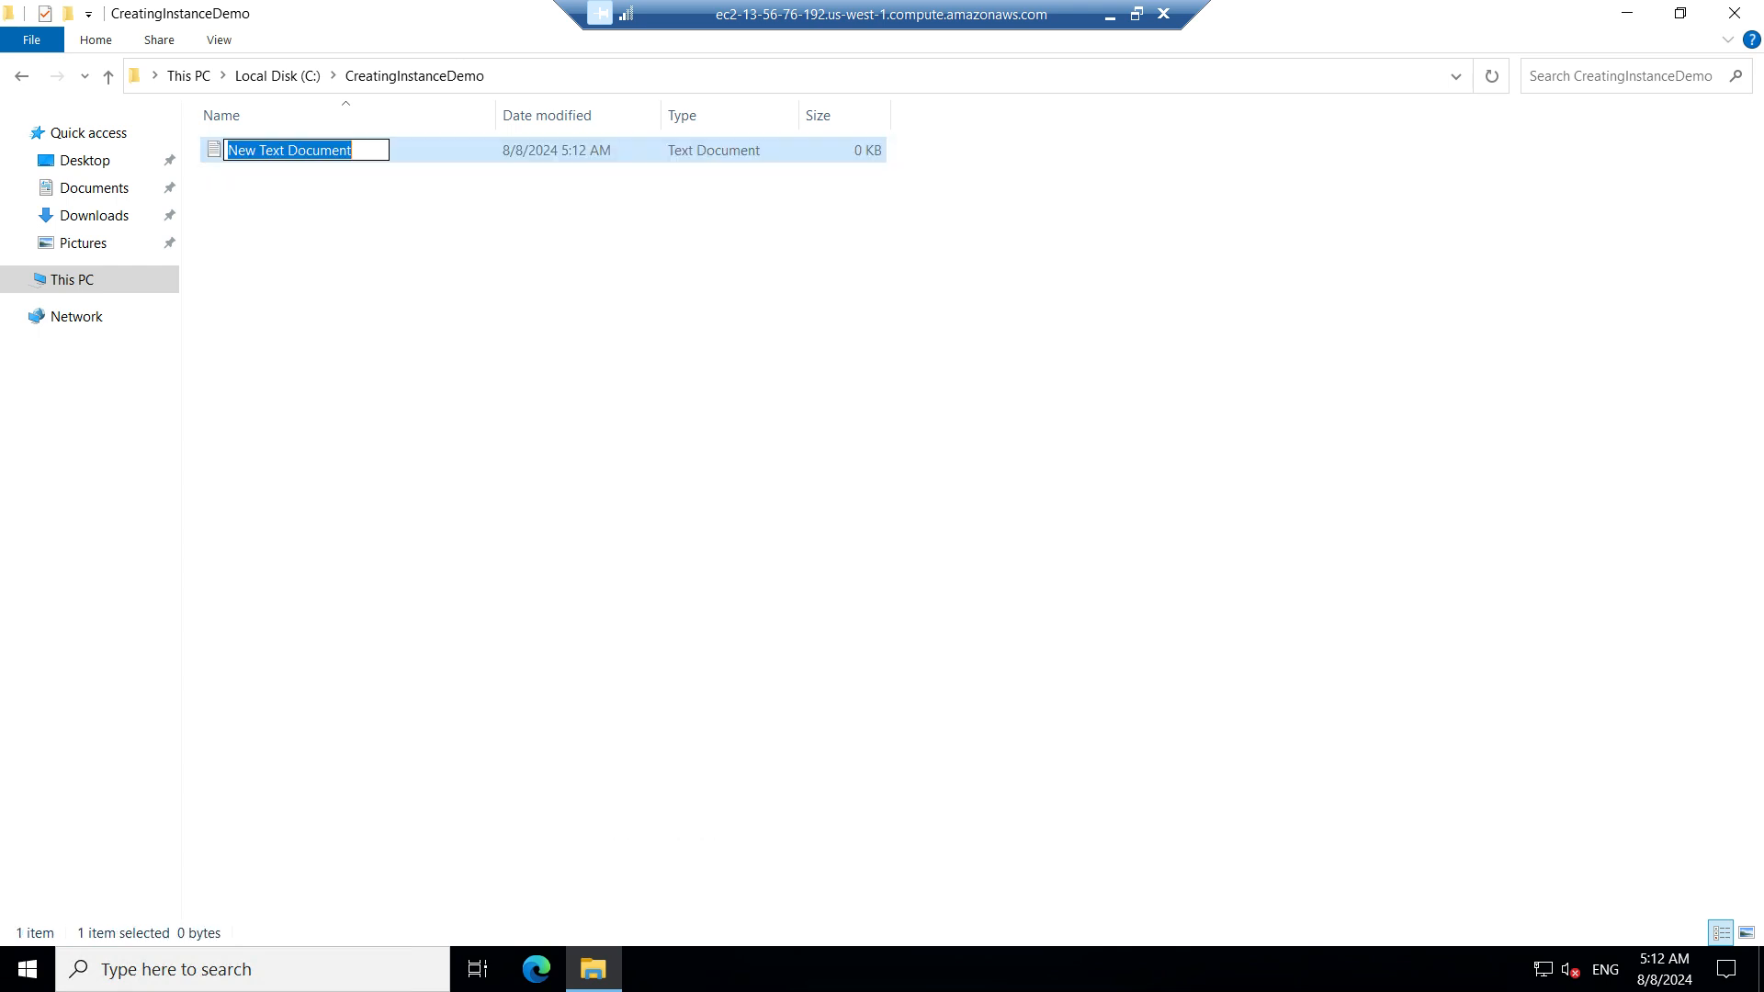
text(Demo.txt)
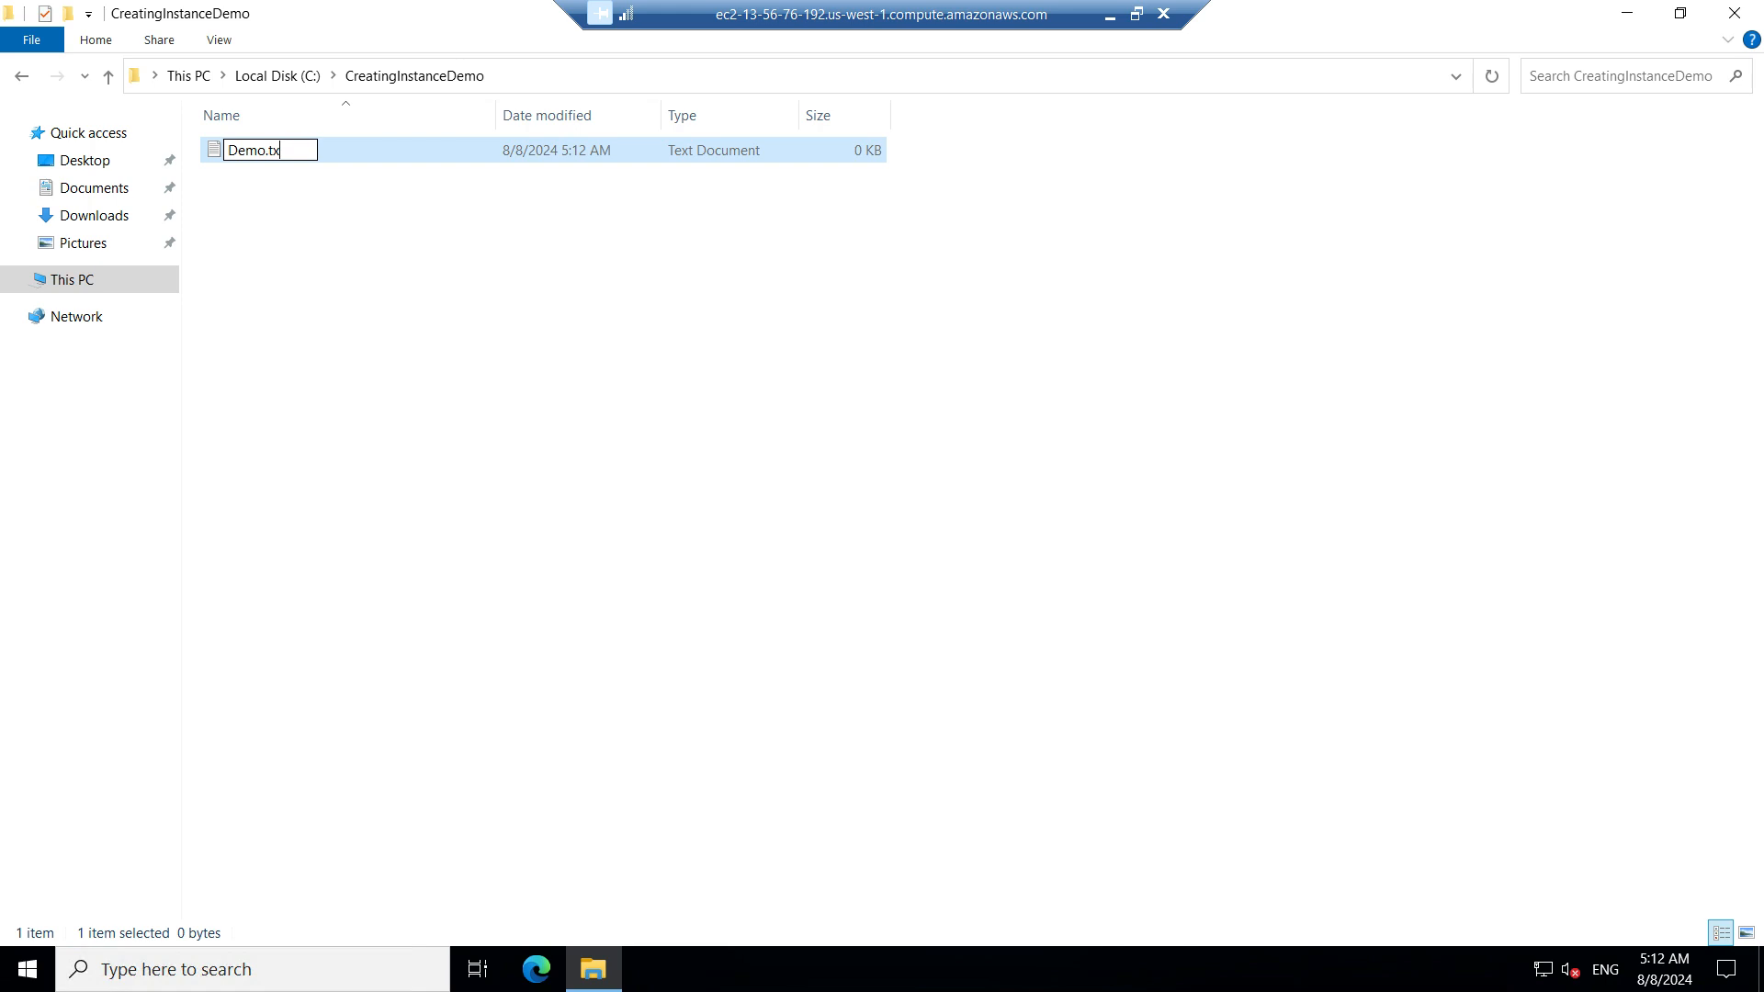
key(Return)
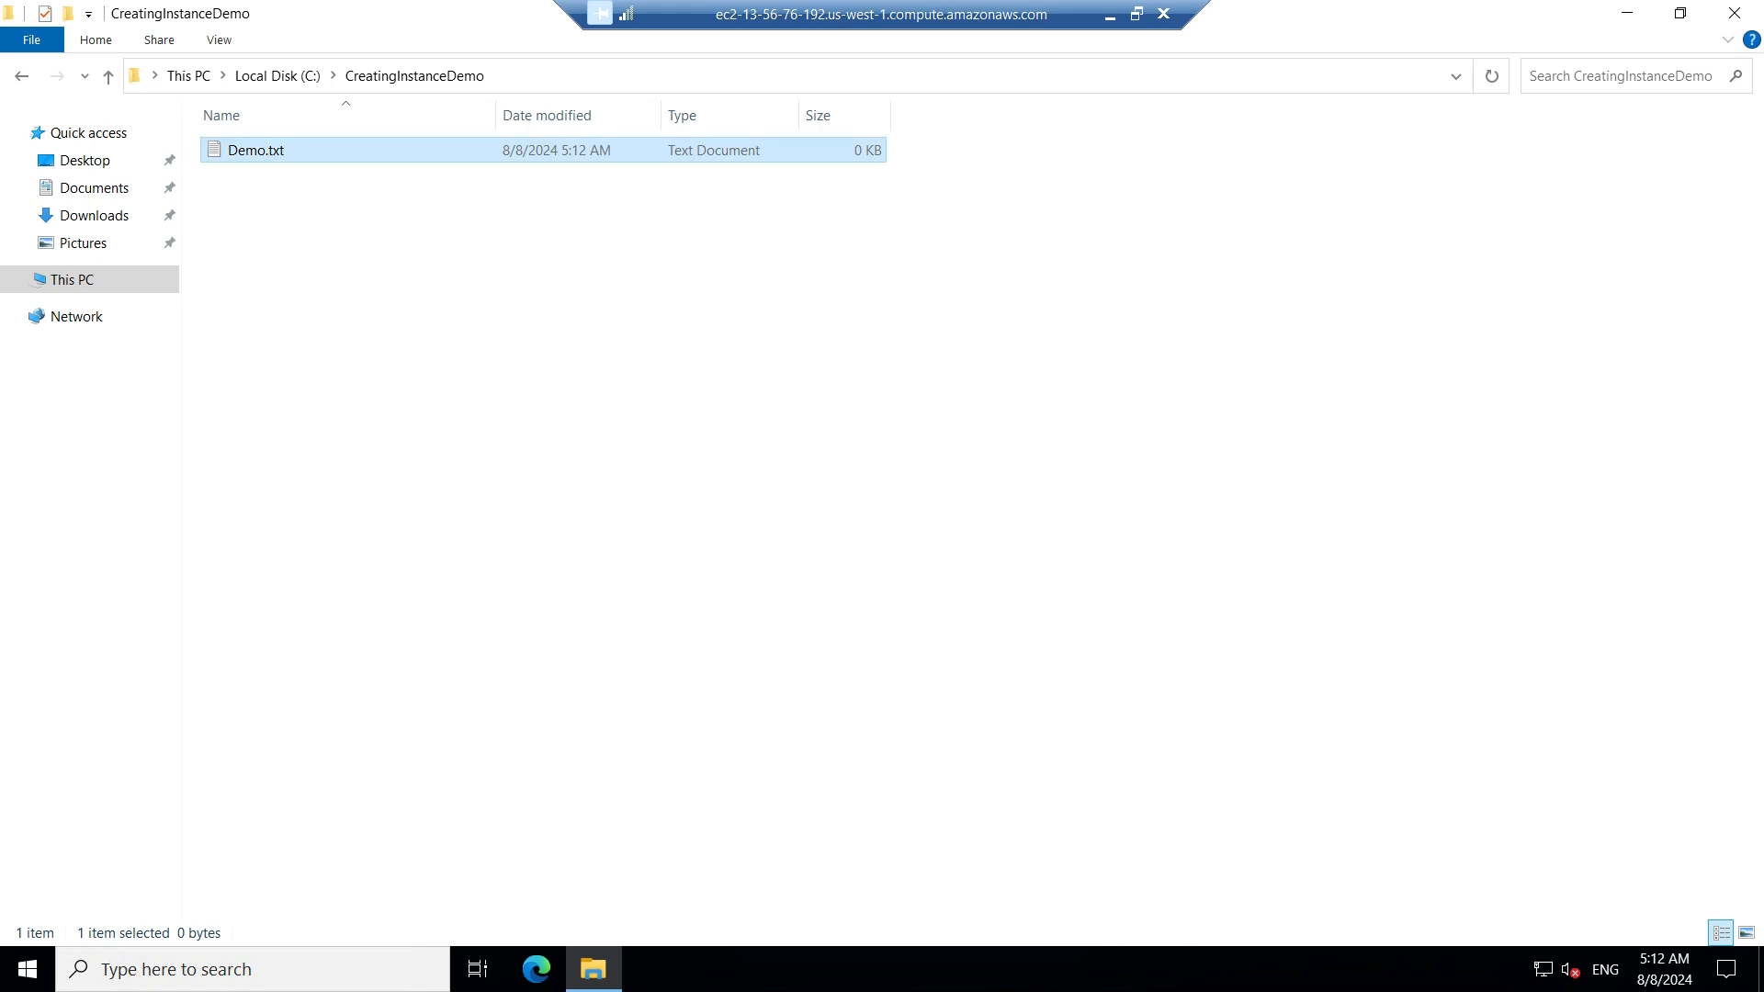
Write "This is demo for creating EC2 instance" in Demo.txt, save the file, and close Notepad
key(Return)
text(I)
key(BackSpace)
key(BackSpace)
text(Th)
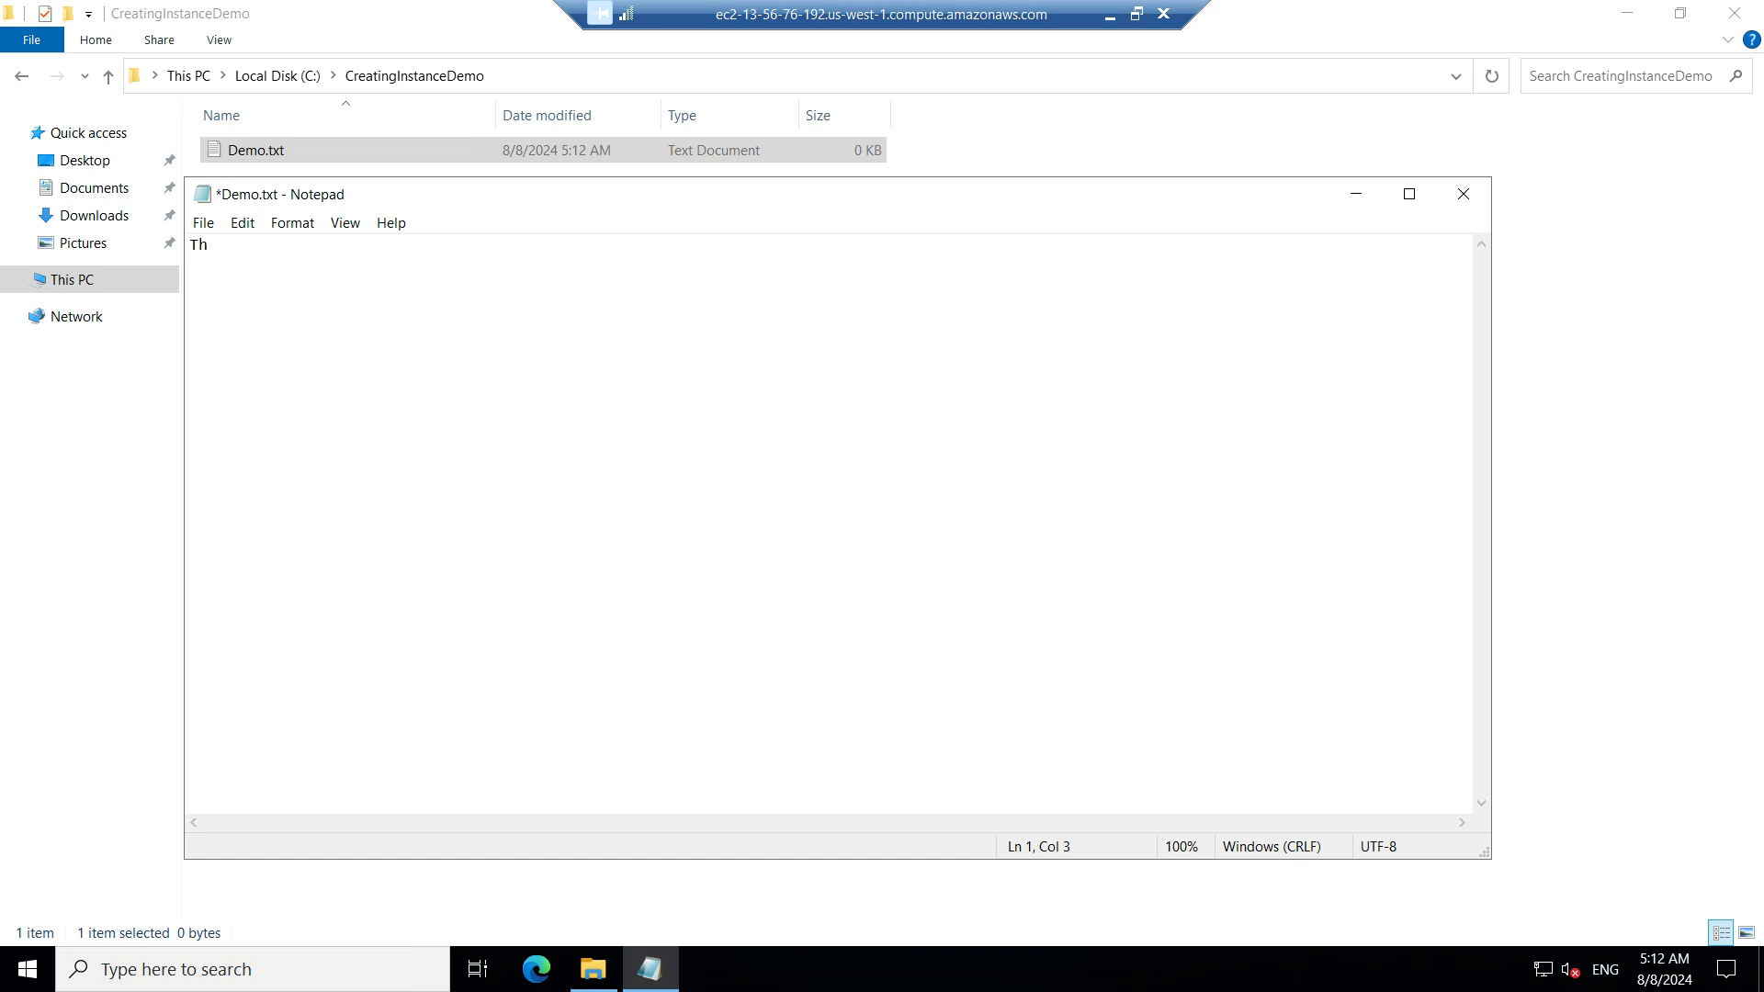
text(is is demo for creating EC)
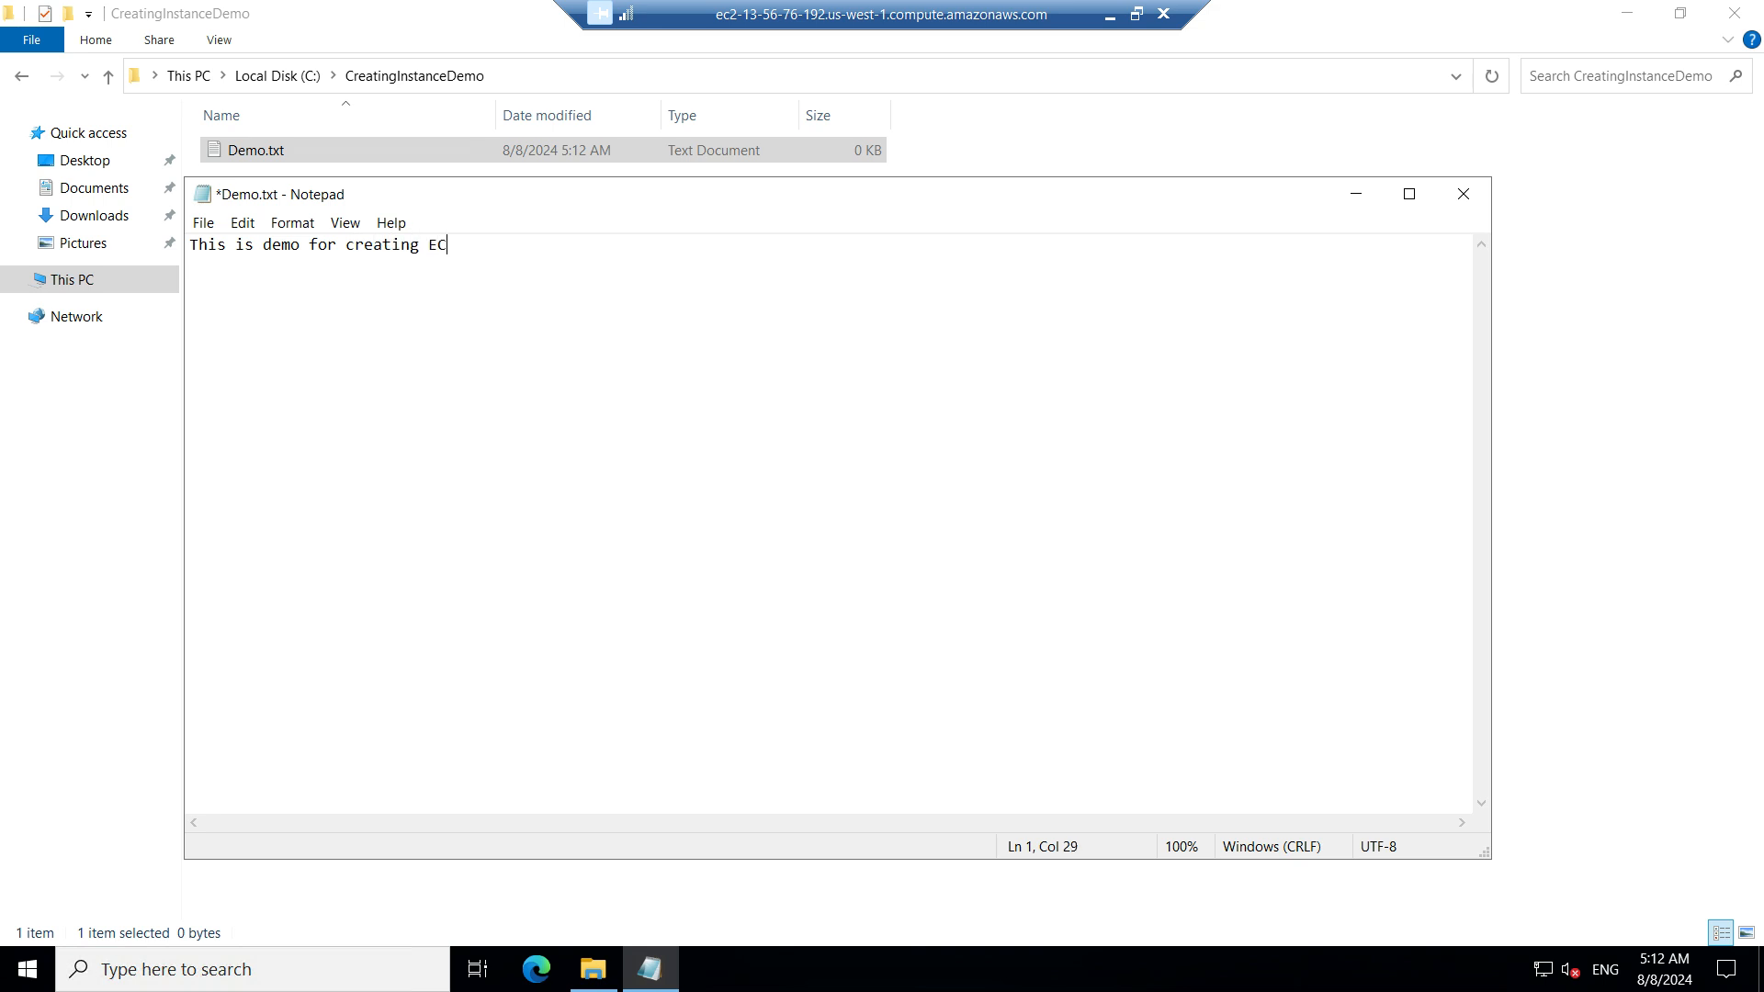
text(@)
key(BackSpace)
key(BackSpace)
text(2 instance)
key(alt+f)
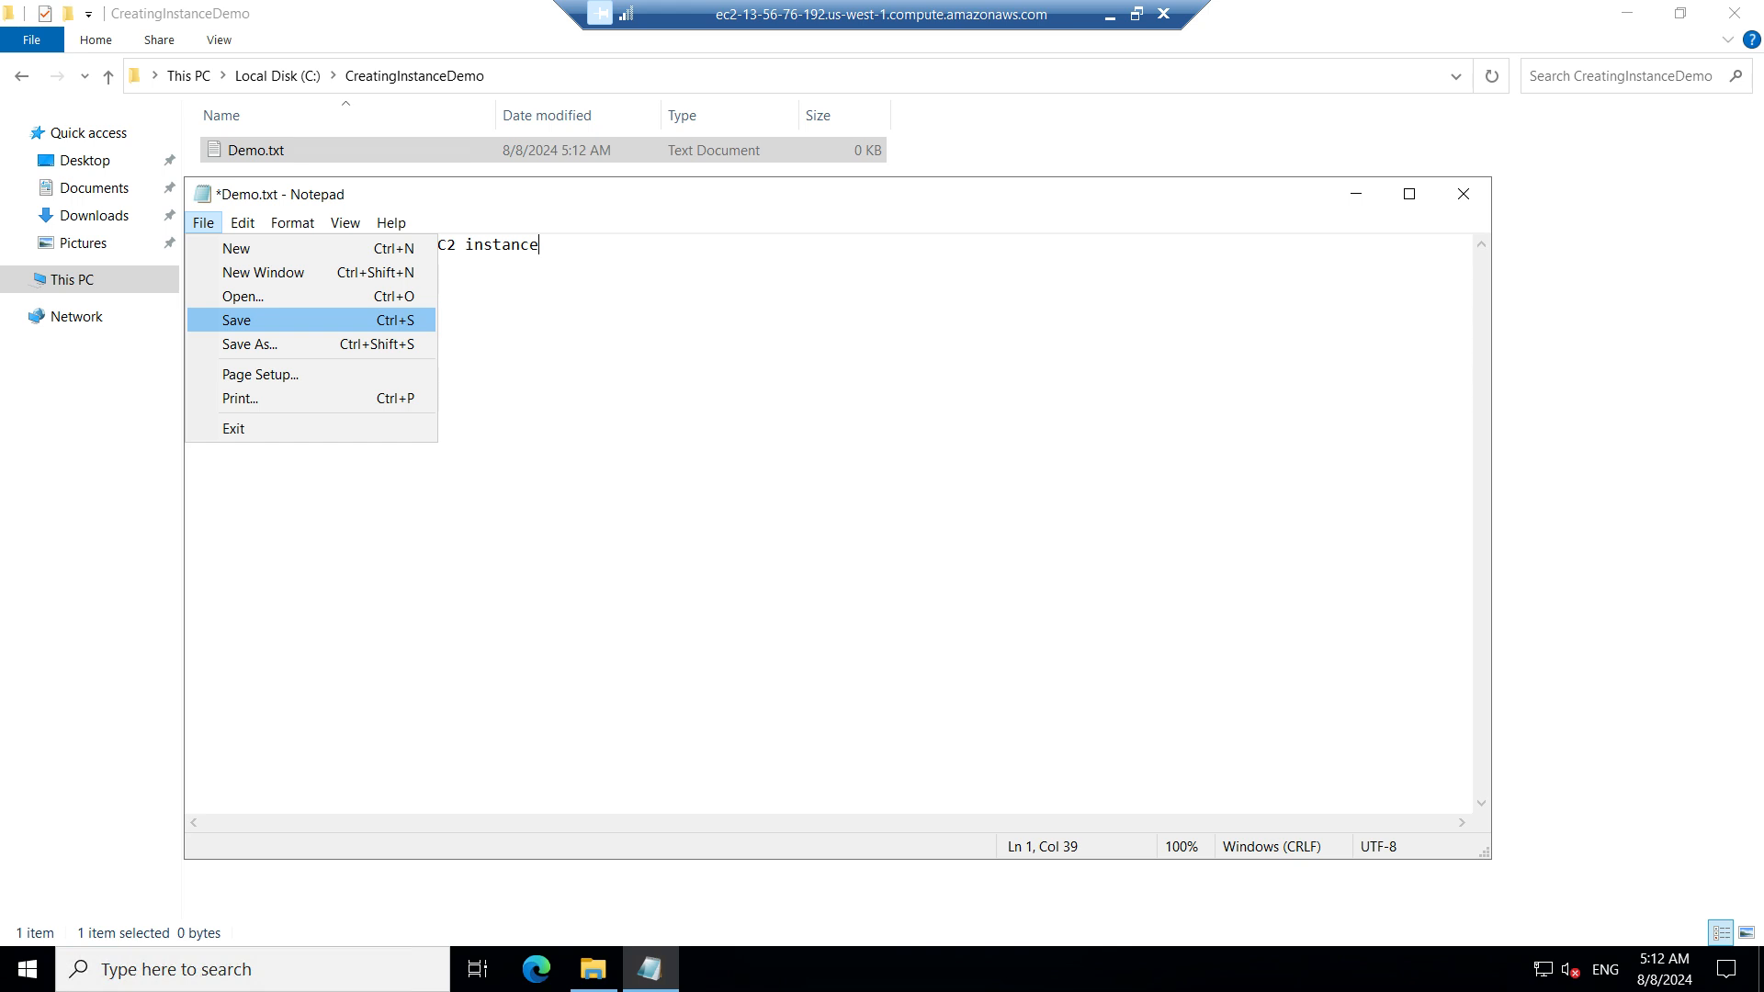
key(Return)
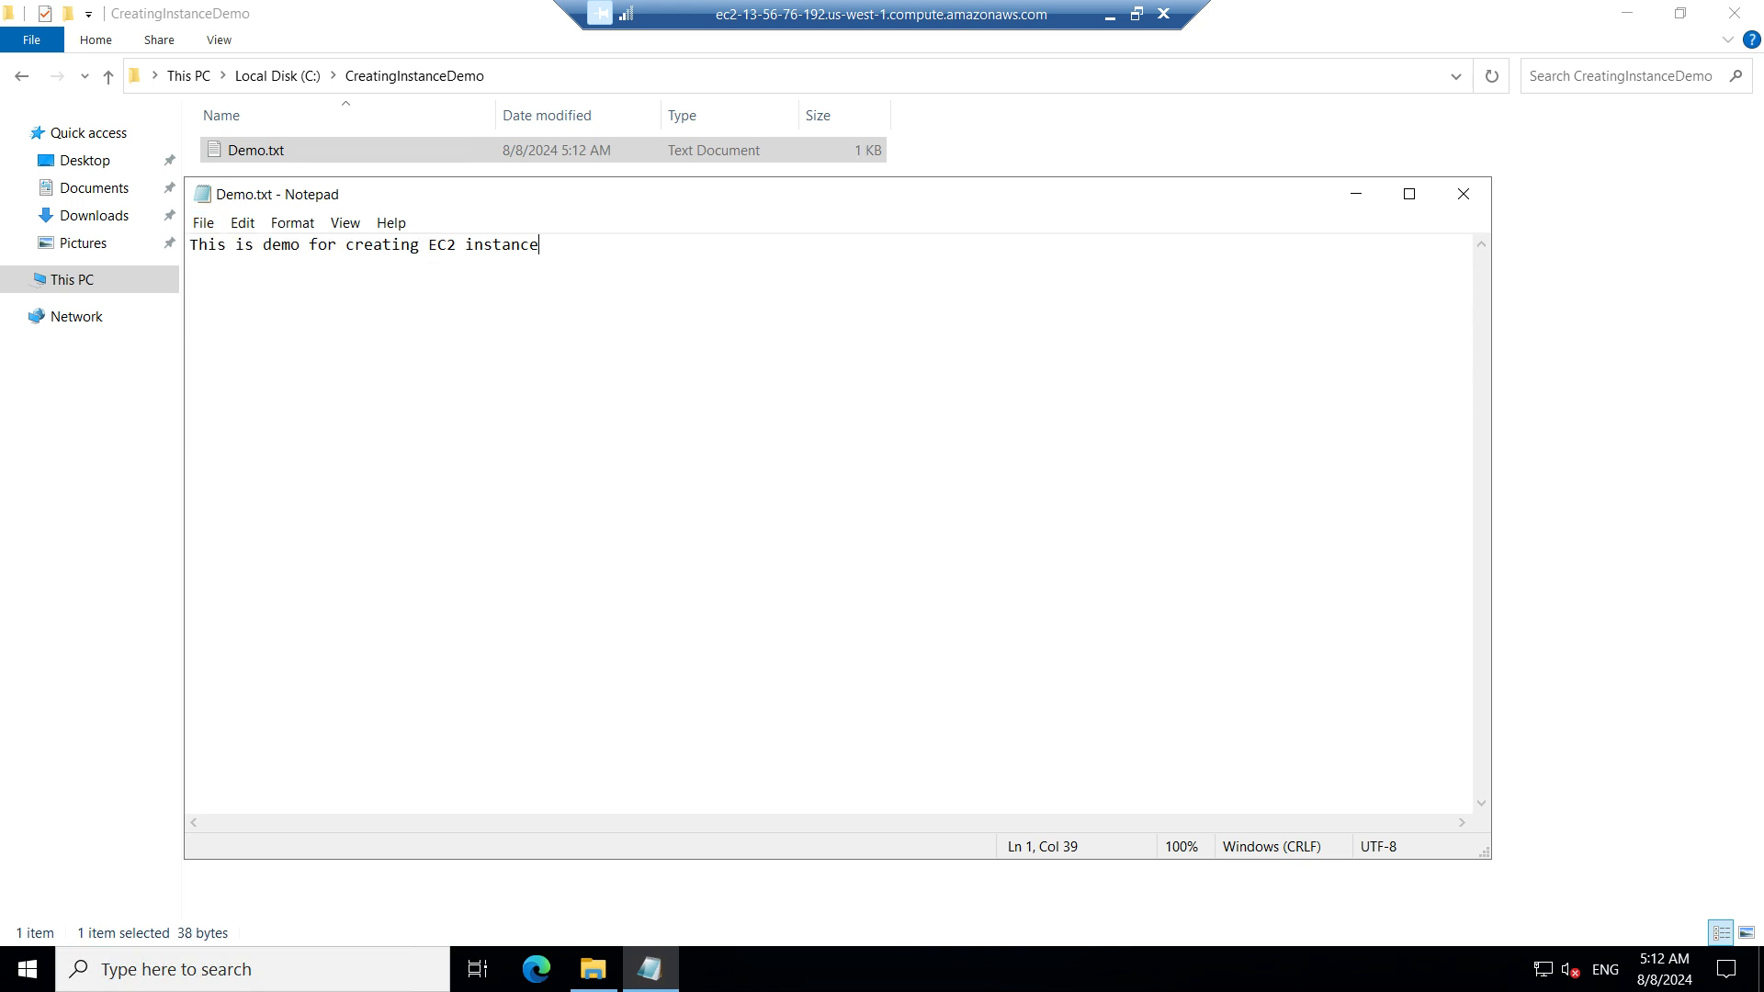
click(1463, 193)
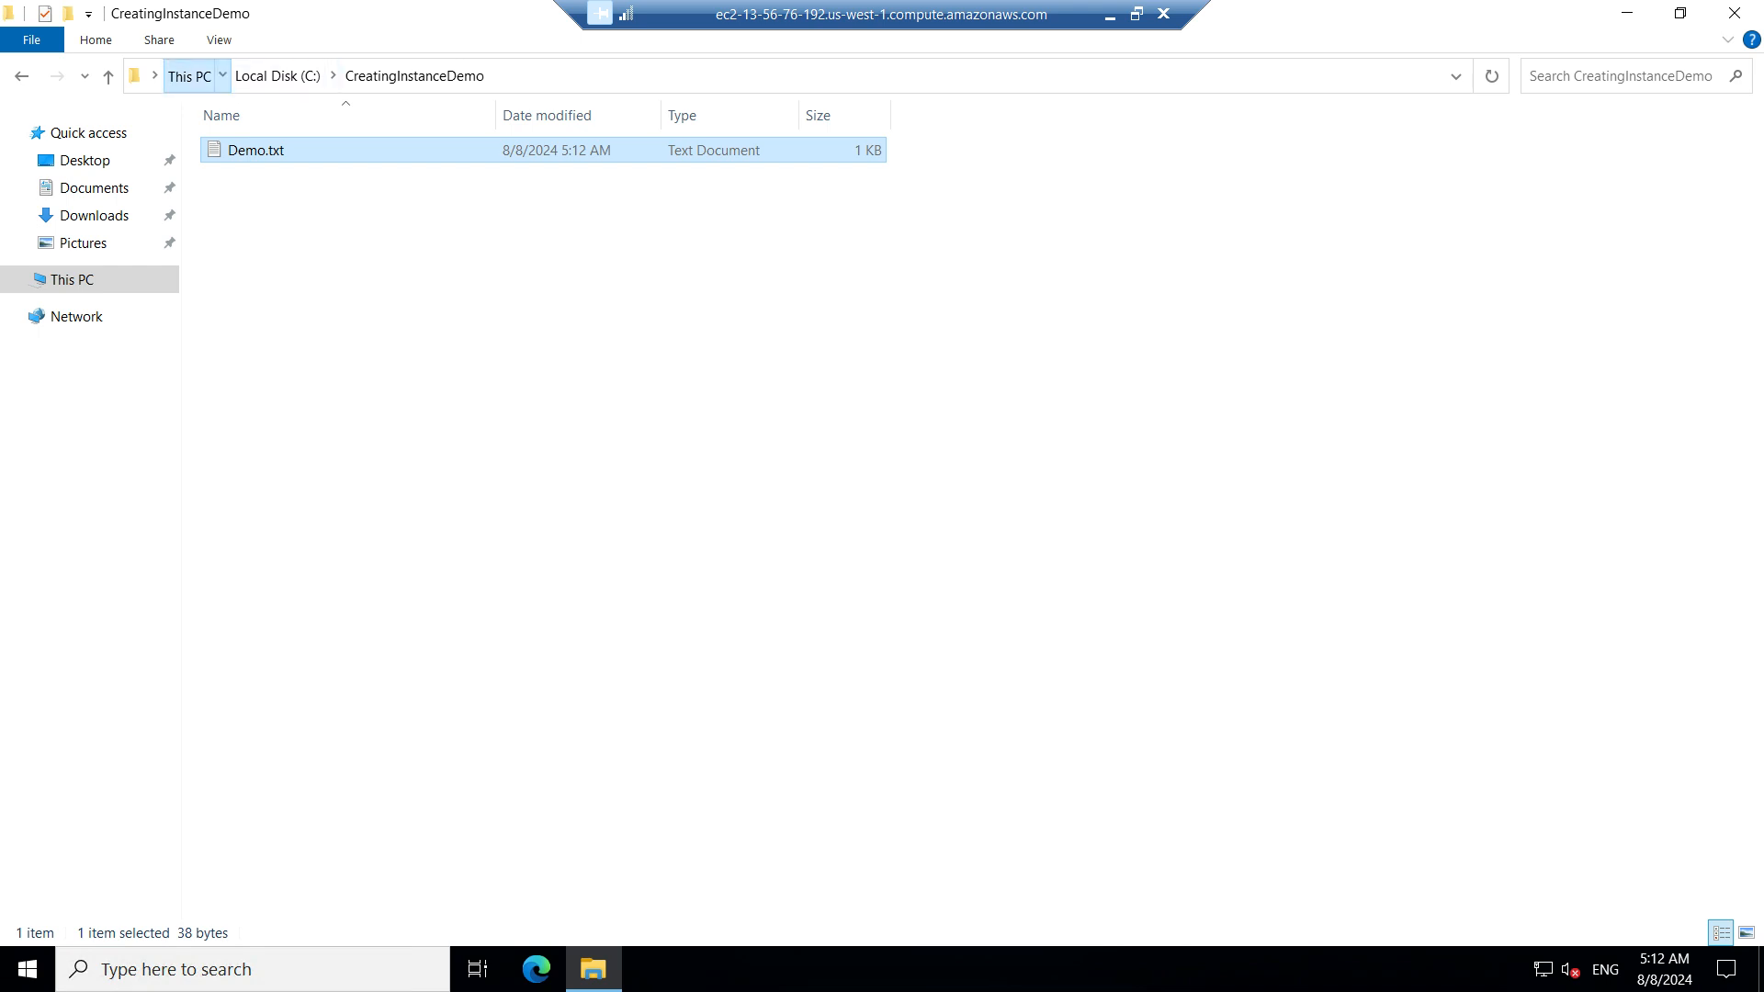
Go back to This PC and start disconnecting the remote desktop session
click(189, 77)
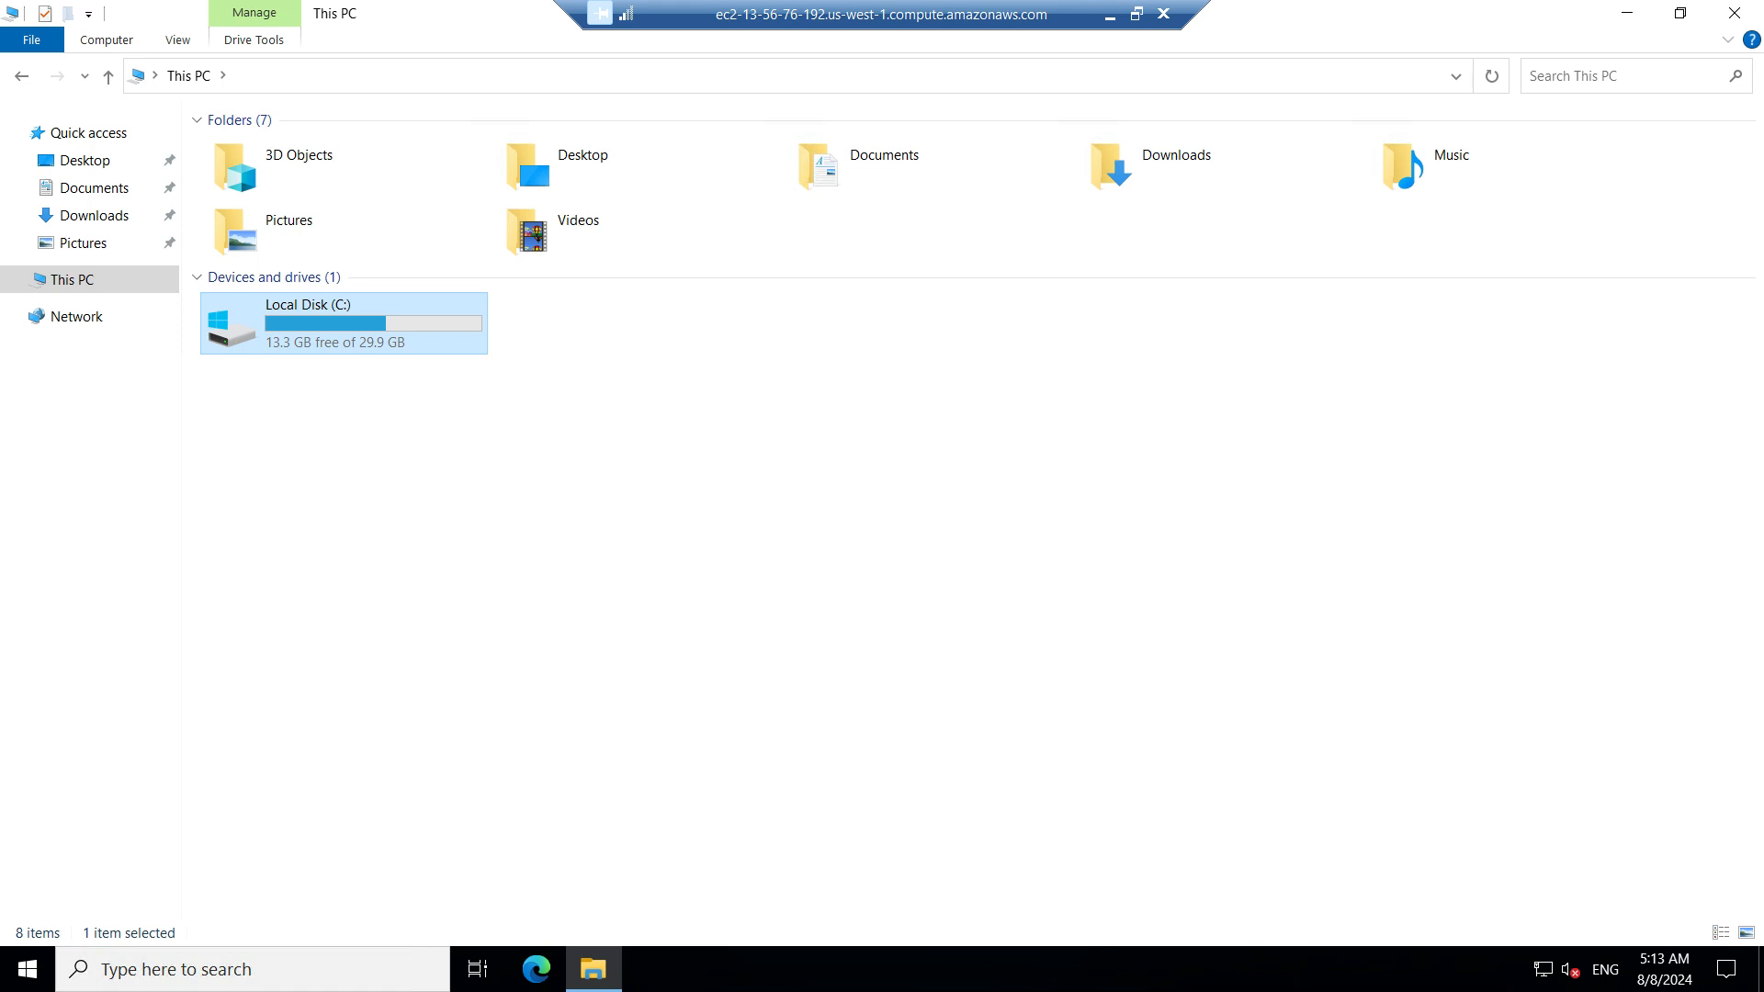
click(1163, 13)
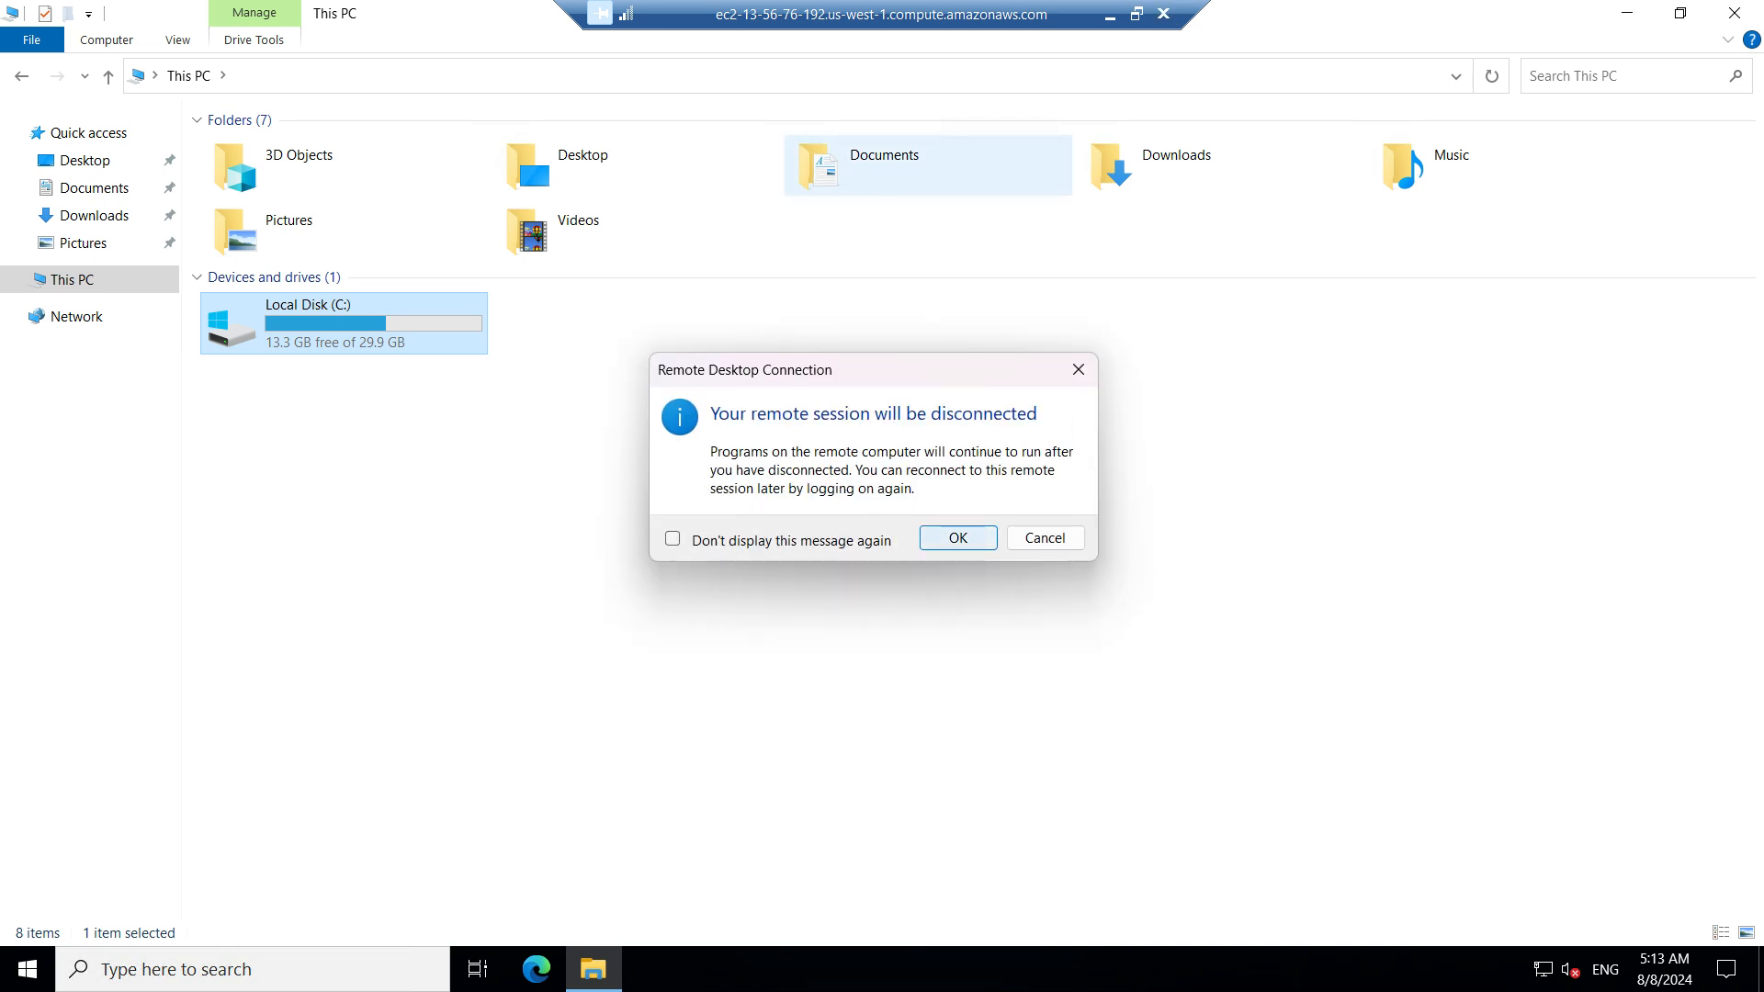